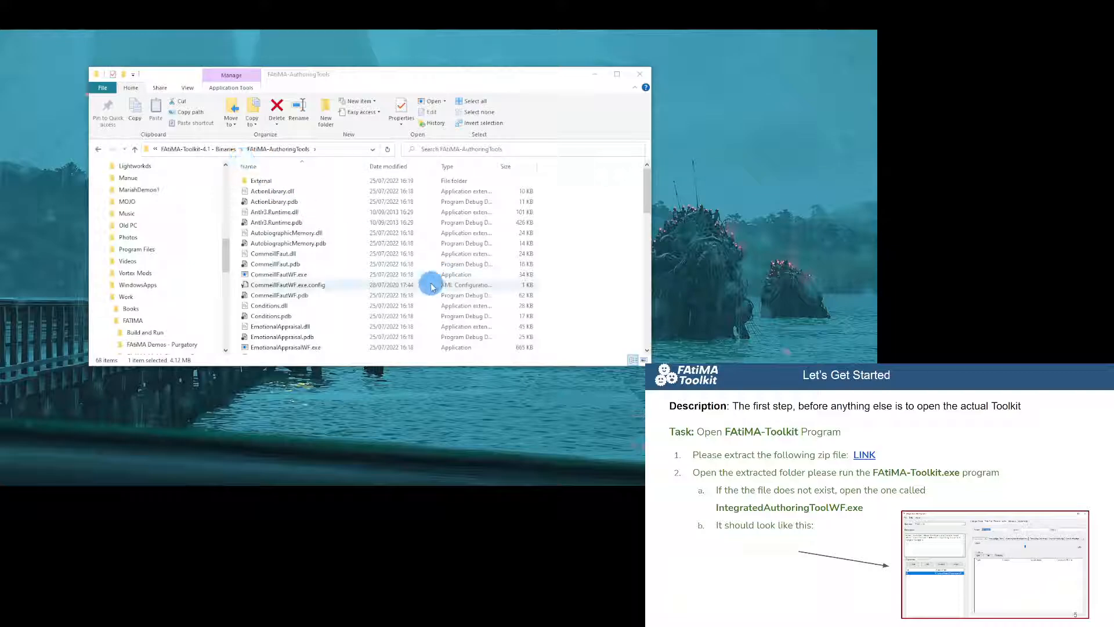
Launch FAtiMA-Toolkit.exe from the FAtiMA-AuthoringTools folder.
{"action": "left_click", "coordinate": [373, 275]}
{"action": "key", "text": "Down"}
{"action": "key", "text": "Down"}
{"action": "key", "text": "Down"}
{"action": "key", "text": "Down"}
{"action": "key", "text": "Down"}
{"action": "key", "text": "Down"}
{"action": "key", "text": "Down"}
{"action": "key", "text": "Down"}
{"action": "key", "text": "Down"}
{"action": "key", "text": "Down"}
{"action": "key", "text": "Down"}
{"action": "key", "text": "Down"}
{"action": "key", "text": "Down"}
{"action": "key", "text": "Down"}
{"action": "key", "text": "Down"}
{"action": "key", "text": "Down"}
{"action": "key", "text": "Down"}
{"action": "key", "text": "Down"}
{"action": "key", "text": "Down"}
{"action": "key", "text": "Down"}
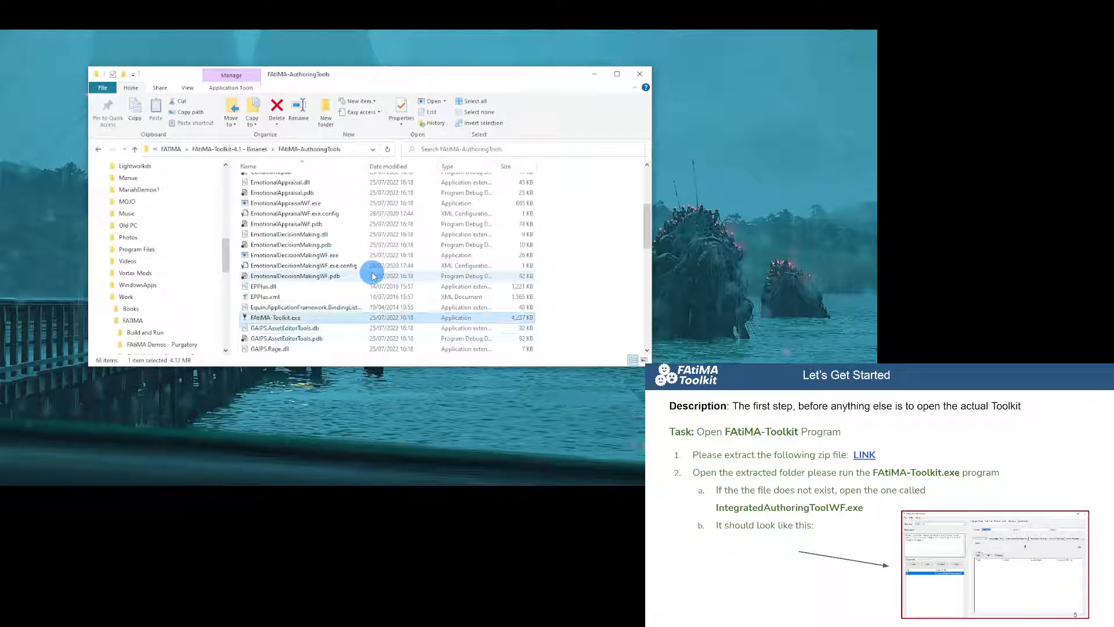
{"action": "key", "text": "Return"}
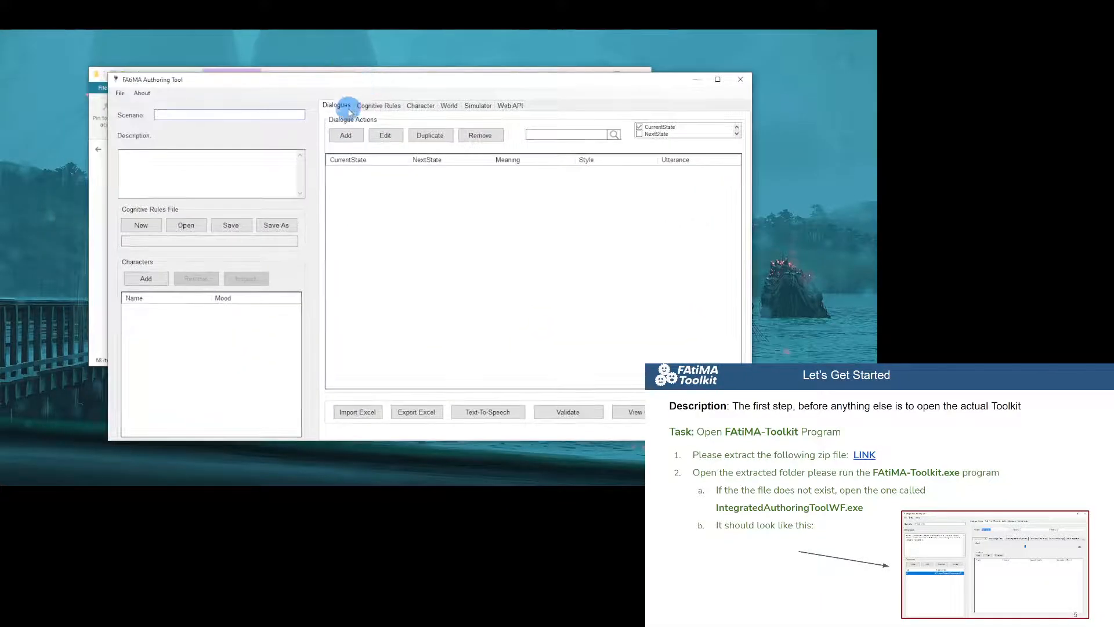
Reposition and enlarge the authoring tool window on the desktop.
{"action": "left_click", "coordinate": [283, 85]}
{"action": "left_click_drag", "start_coordinate": [233, 69], "coordinate": [200, 47]}
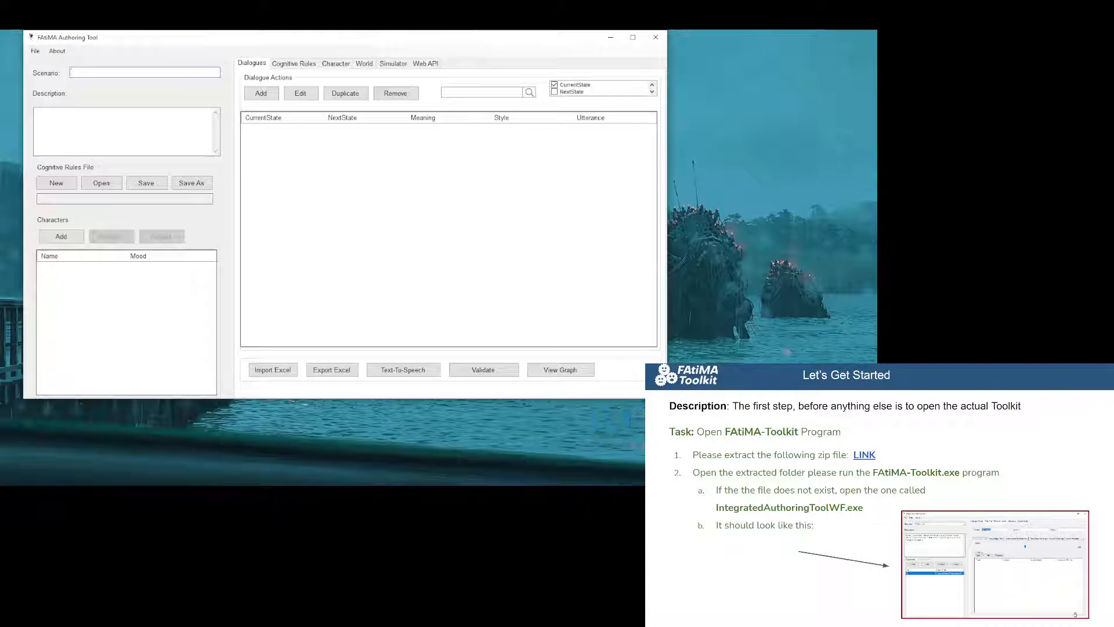
{"action": "left_click_drag", "start_coordinate": [667, 398], "coordinate": [712, 433]}
{"action": "mouse_move", "coordinate": [385, 35]}
{"action": "left_mouse_down"}
{"action": "mouse_move", "coordinate": [390, 47]}
{"action": "mouse_move", "coordinate": [408, 44]}
{"action": "left_mouse_up"}
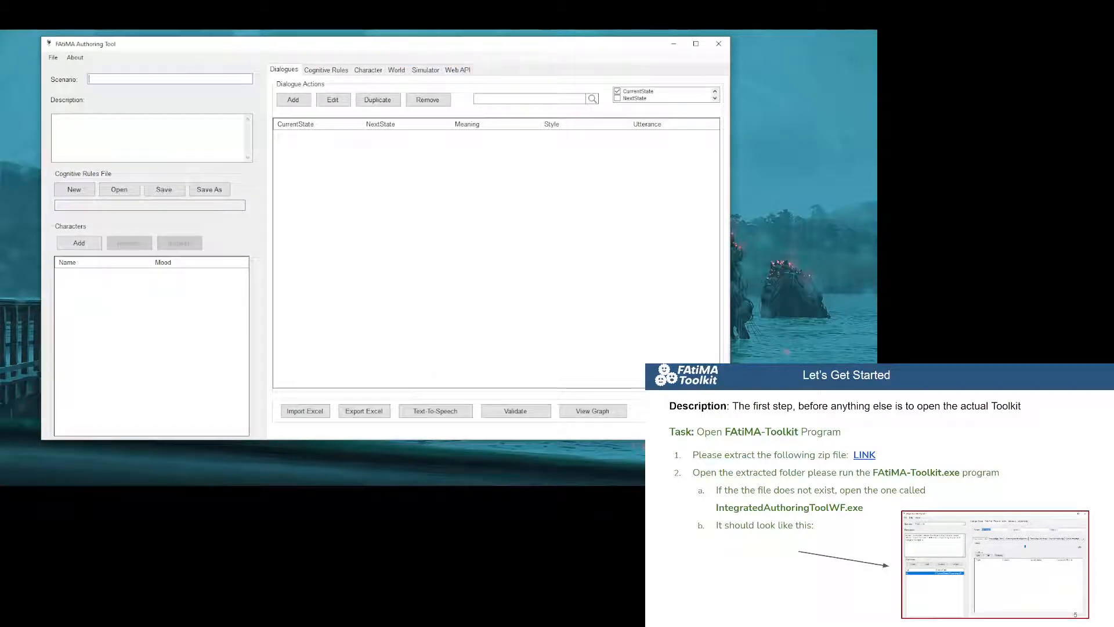
Look over the toolkit's general organization on the overview slide and in the Cognitive Rules, Character and World sections.
{"action": "left_click", "coordinate": [857, 532]}
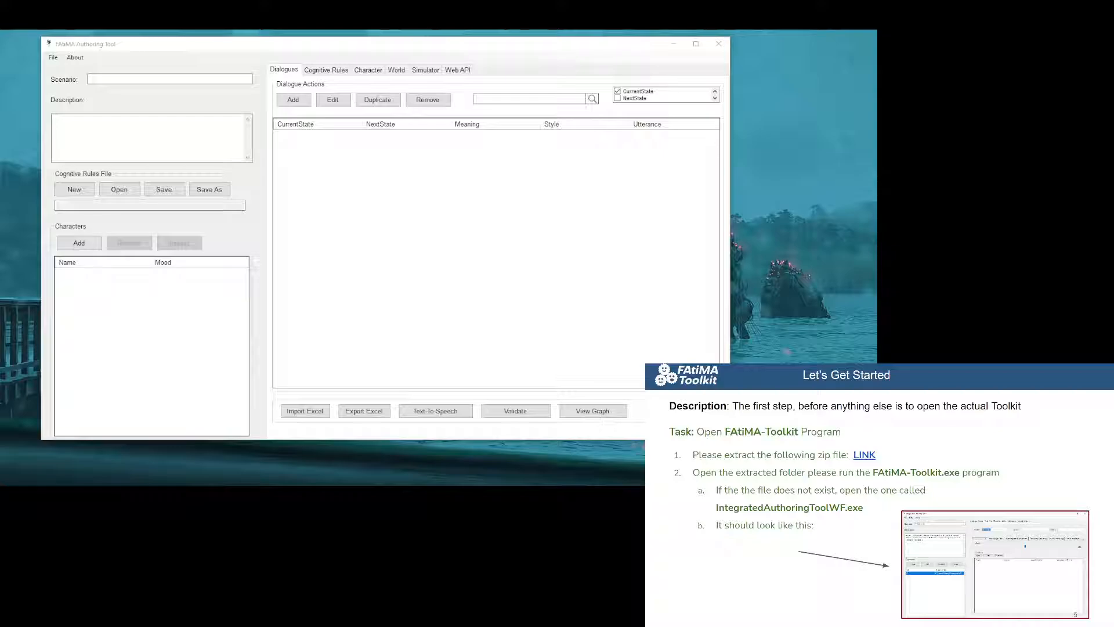
{"action": "key", "text": "Right"}
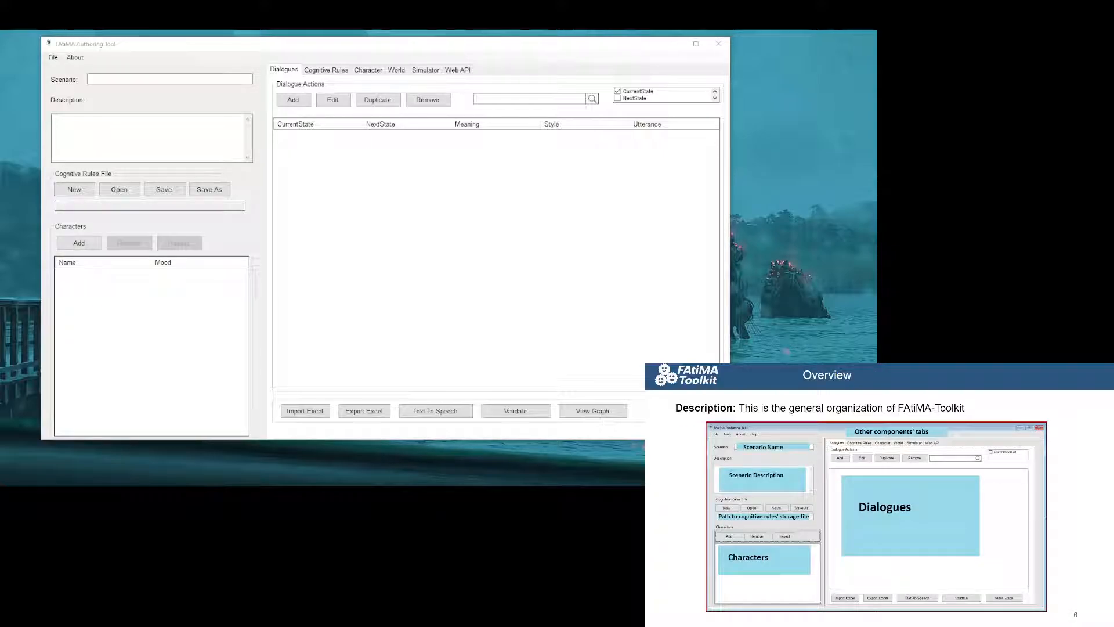
{"action": "left_click", "coordinate": [190, 78]}
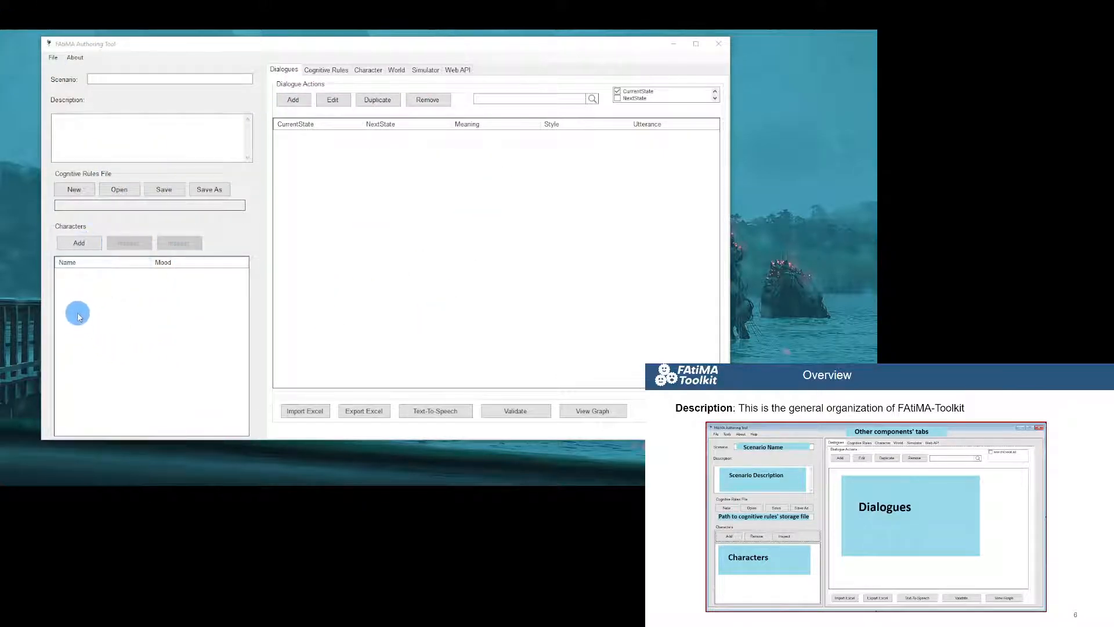
{"action": "left_click", "coordinate": [322, 70]}
{"action": "left_click", "coordinate": [368, 69]}
{"action": "left_click", "coordinate": [397, 70]}
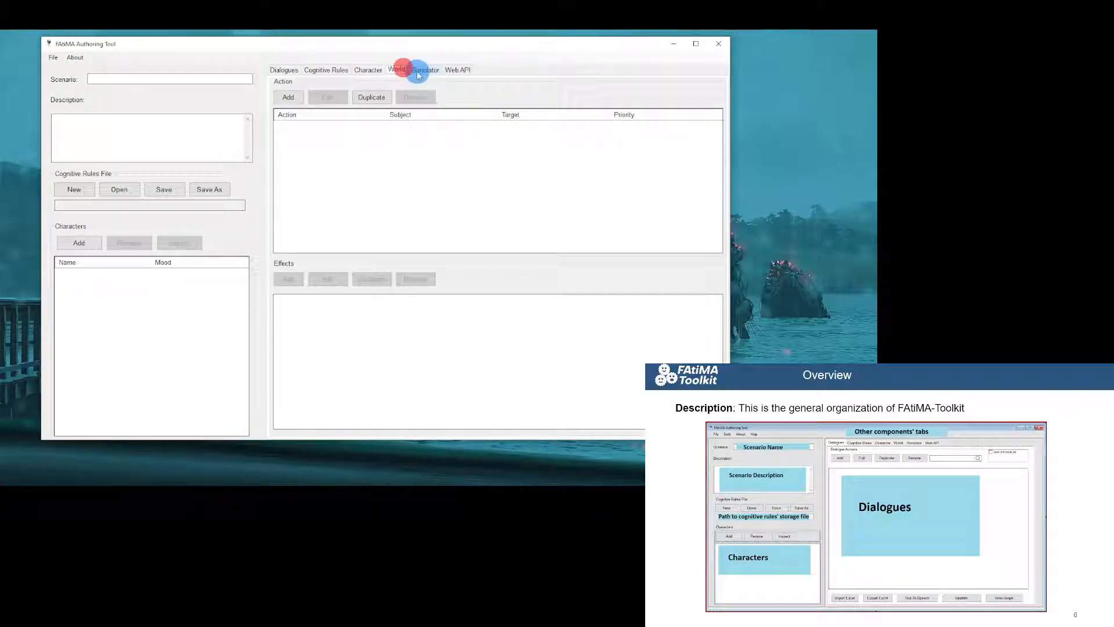
{"action": "left_click", "coordinate": [325, 70]}
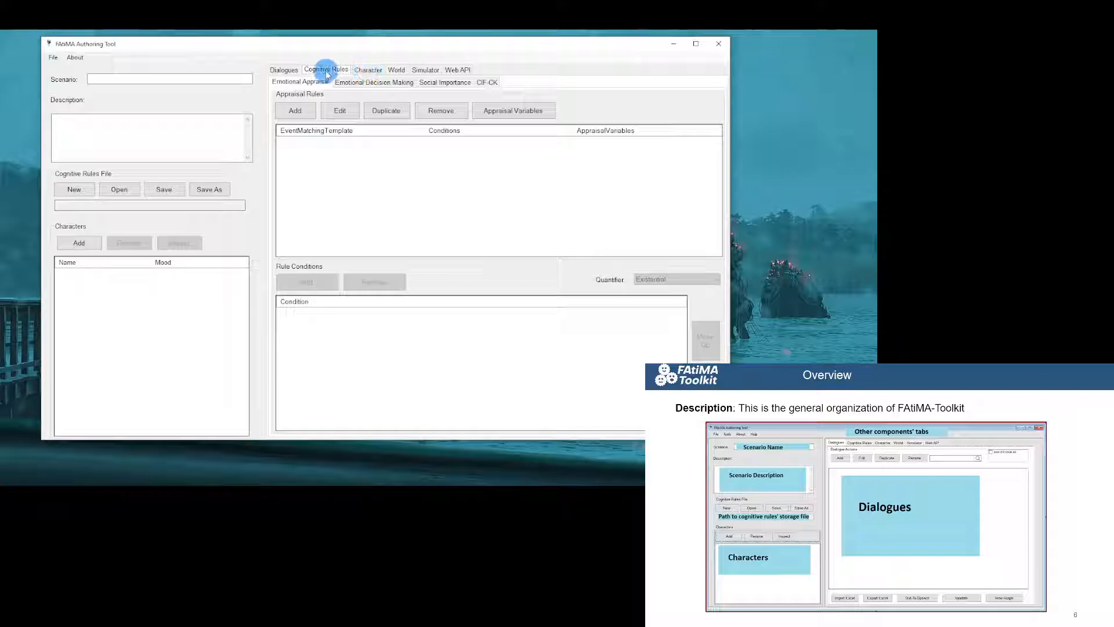
{"action": "left_click", "coordinate": [366, 70]}
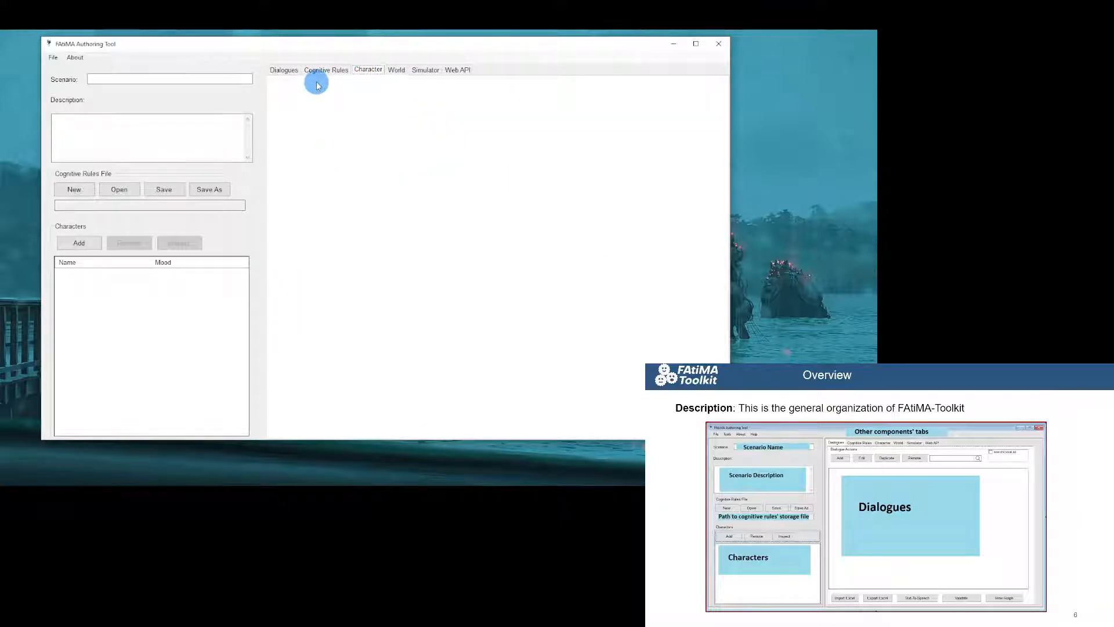
Name the scenario "Tutorial Scenario" and enter the description "Implementing the tutorial story".
{"action": "left_click", "coordinate": [1020, 504]}
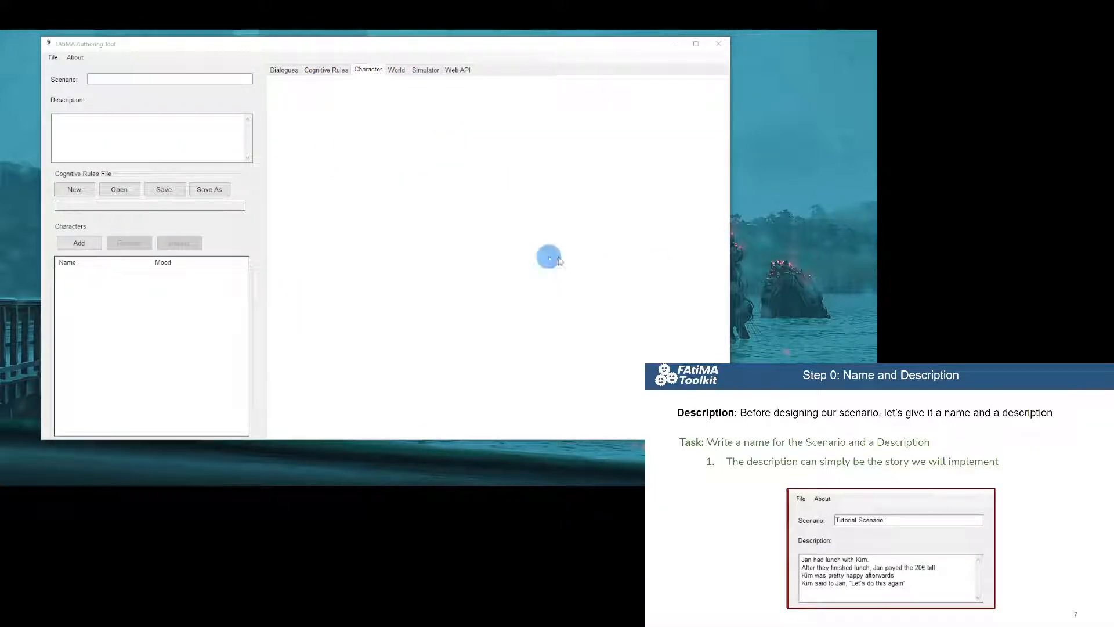
{"action": "left_click", "coordinate": [109, 81]}
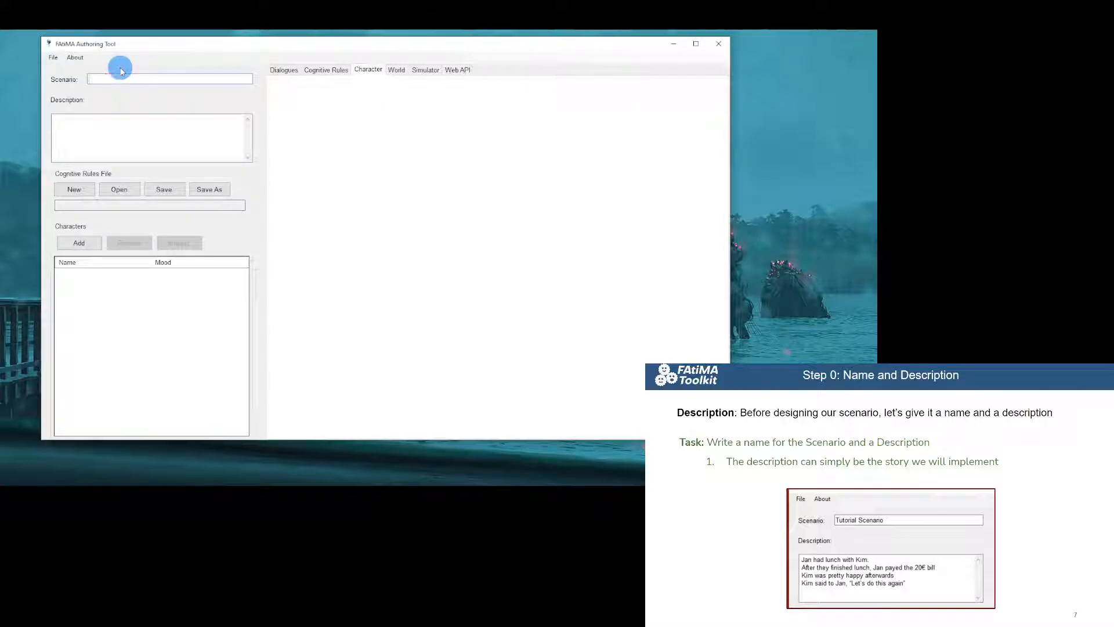
{"action": "type", "text": "Ty"}
{"action": "type", "text": "tp"}
{"action": "key", "text": "BackSpace"}
{"action": "type", "text": "orial story"}
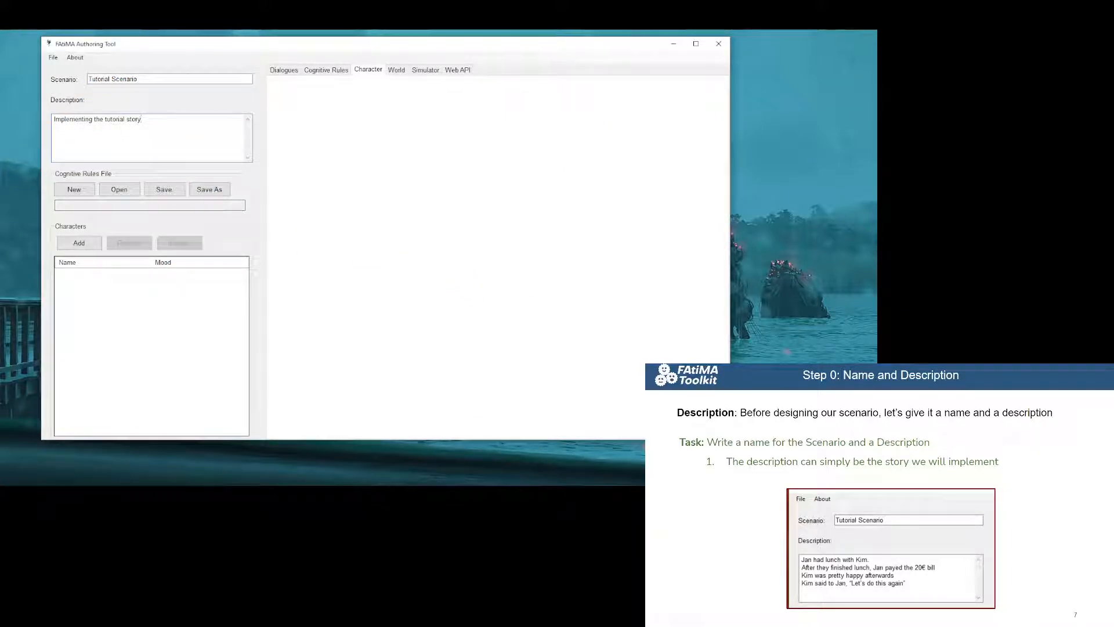
{"action": "left_click", "coordinate": [1064, 476]}
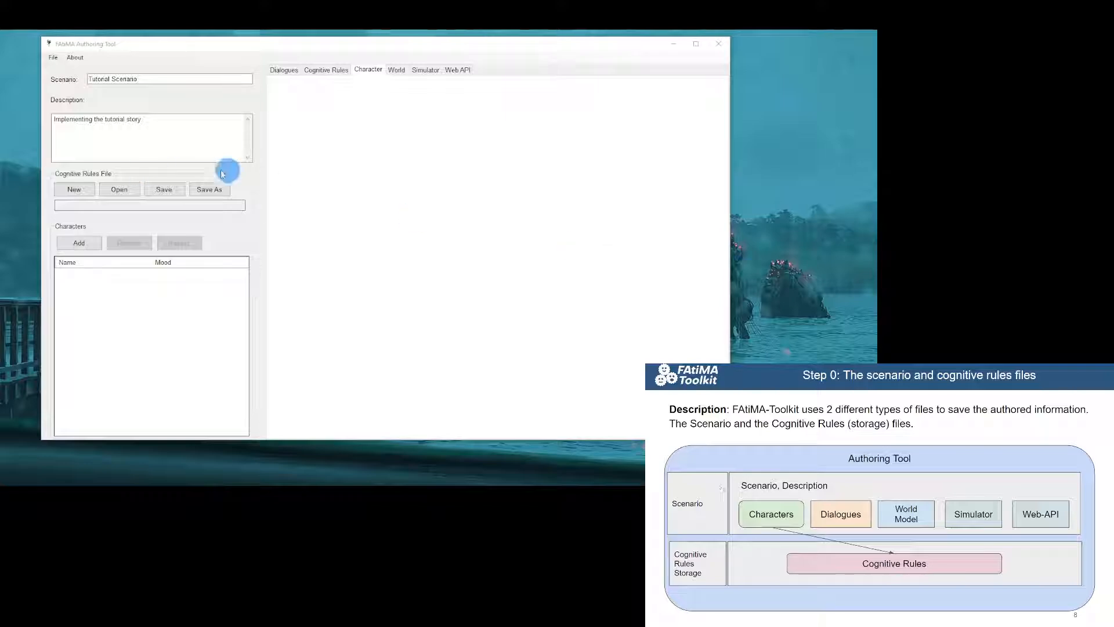
{"action": "left_click", "coordinate": [70, 44]}
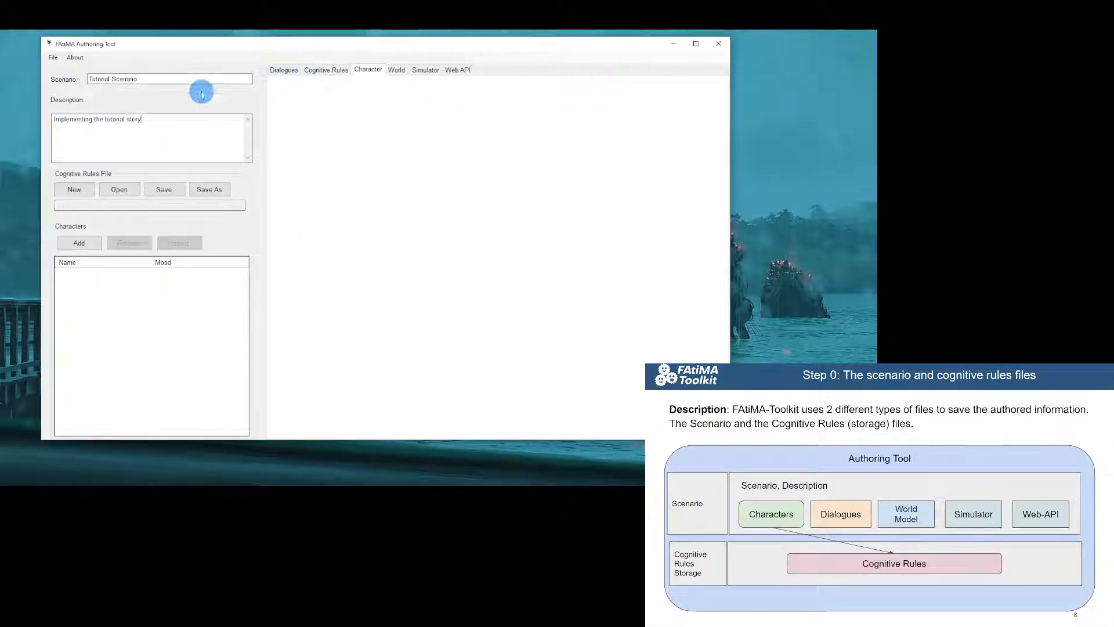
{"action": "left_click", "coordinate": [284, 70]}
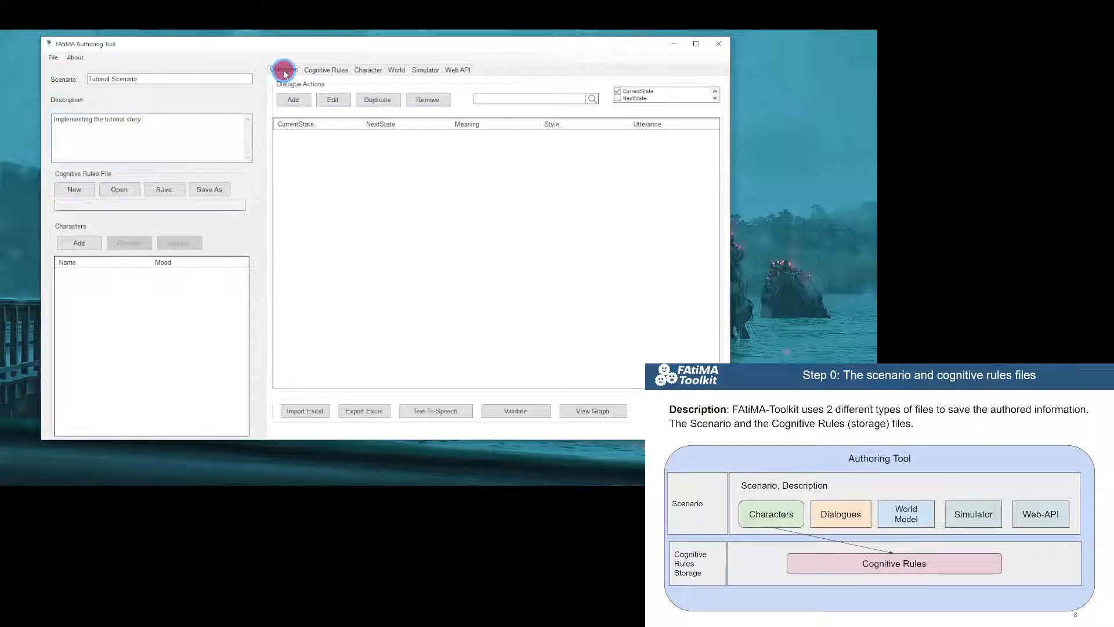
{"action": "left_click", "coordinate": [374, 71]}
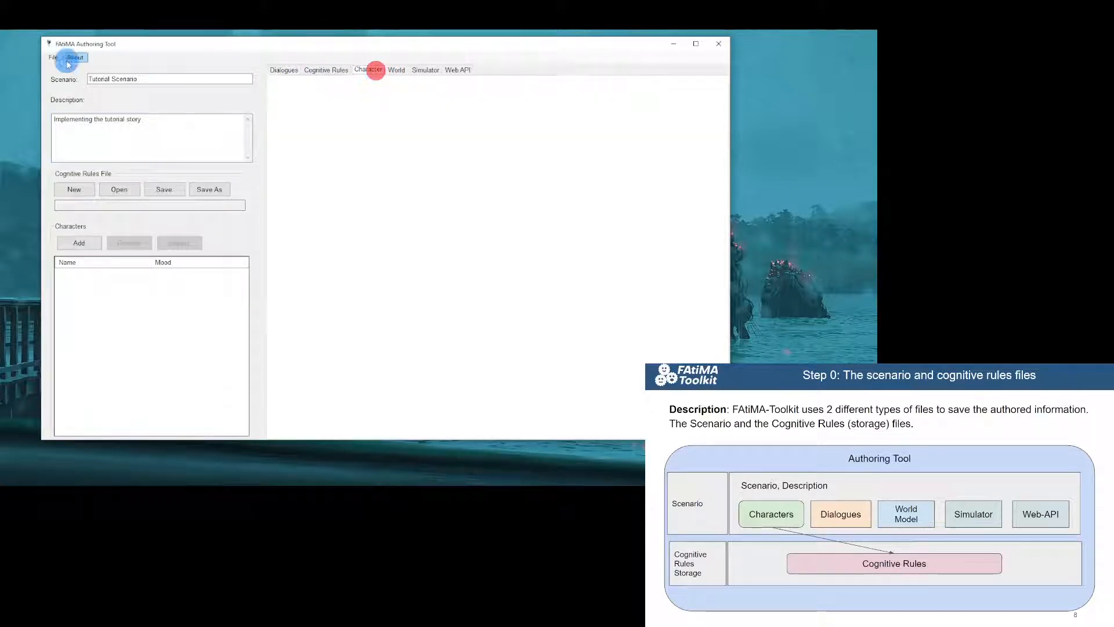
Save the scenario in the Documents folder as scenarioTutorial.json, overwriting the existing file.
{"action": "left_click", "coordinate": [53, 57]}
{"action": "left_click", "coordinate": [73, 90]}
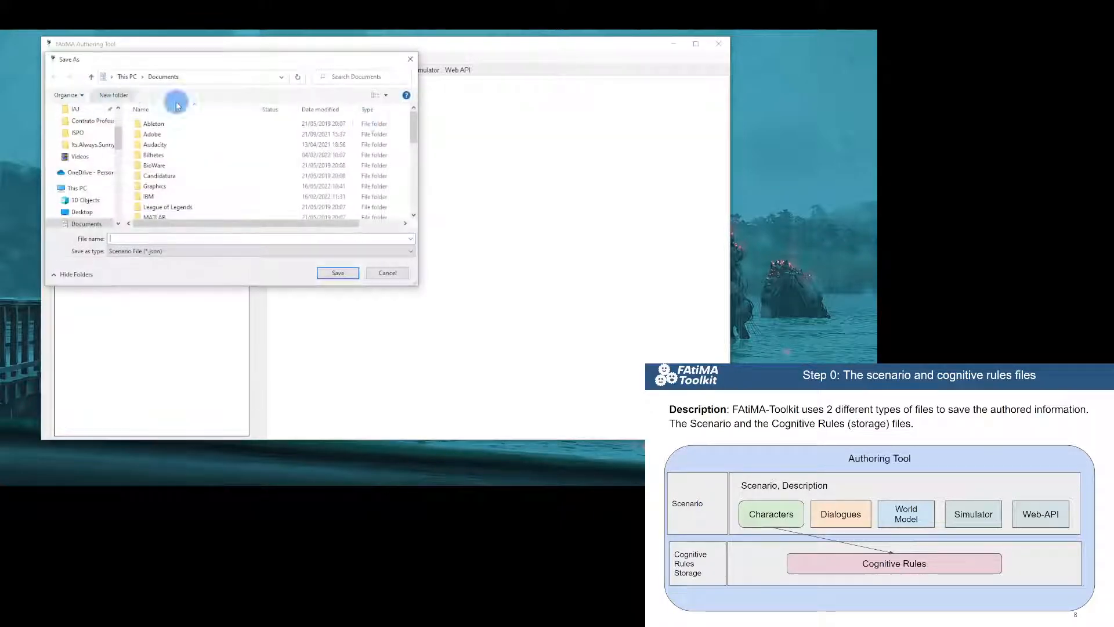
{"action": "type", "text": "s"}
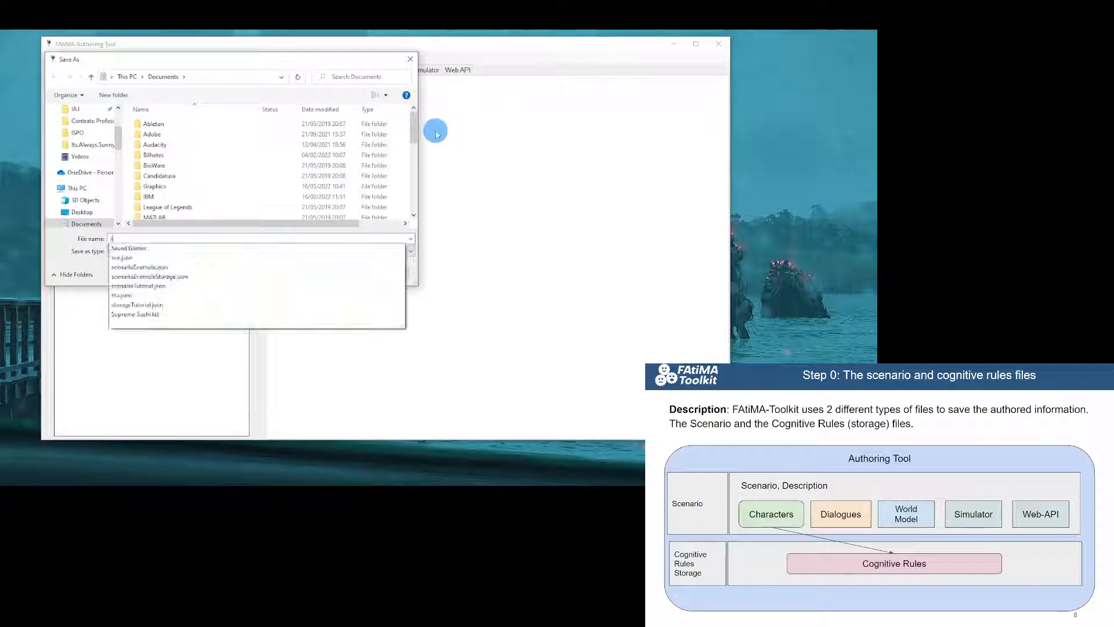
{"action": "type", "text": "cena"}
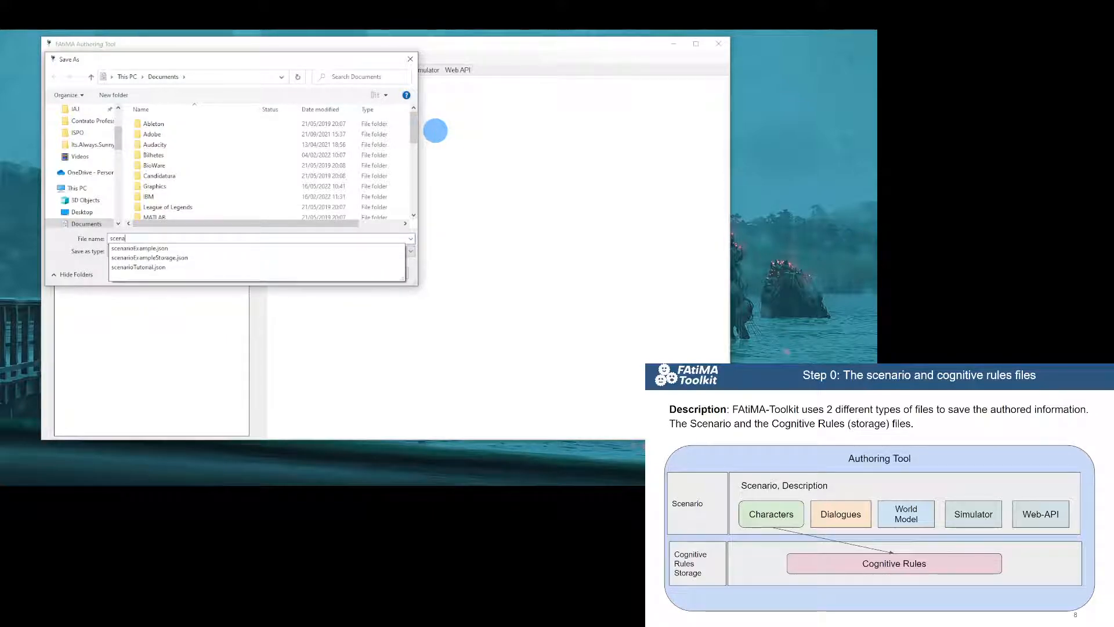
{"action": "type", "text": "rioT"}
{"action": "key", "text": "Down"}
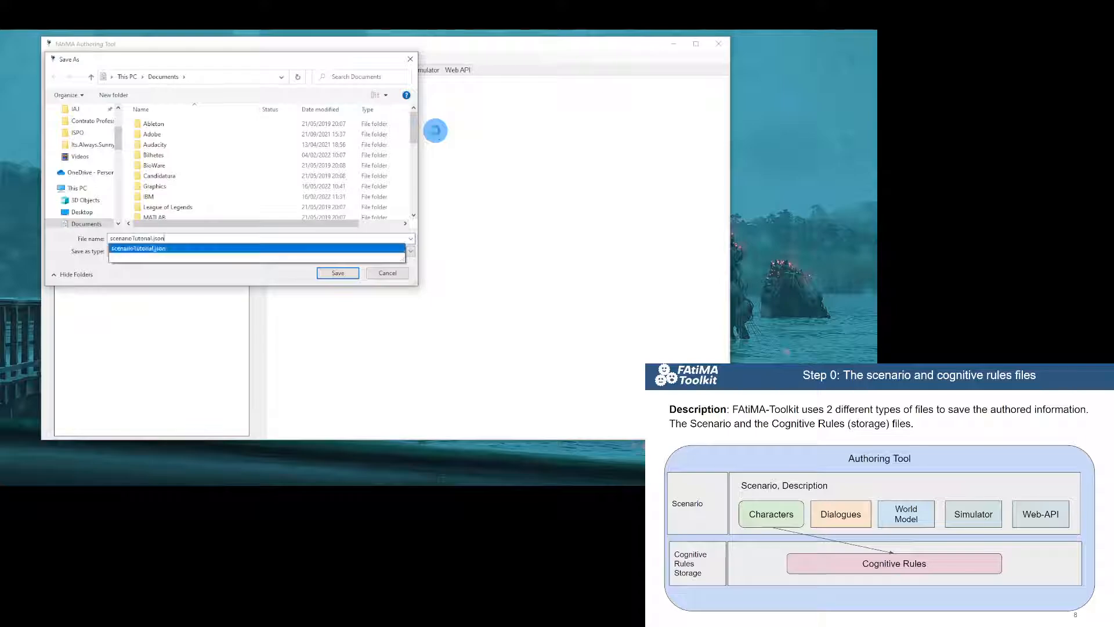
{"action": "key", "text": "Return"}
{"action": "key", "text": "y"}
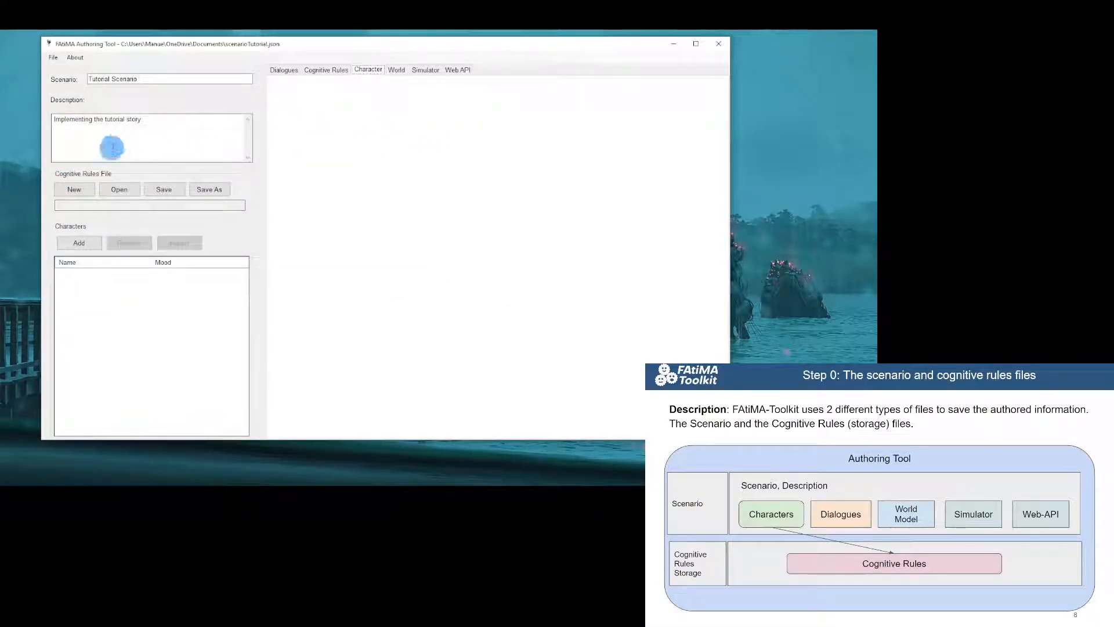
Create a new cognitive rules file named rulesStorage in the Documents folder.
{"action": "left_click", "coordinate": [85, 189]}
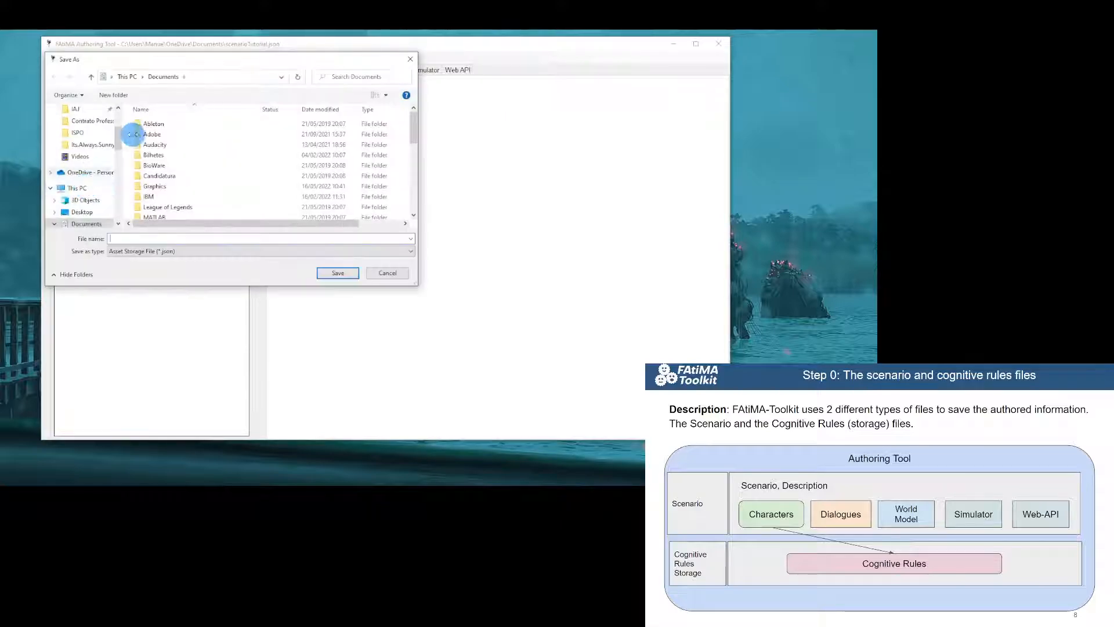
{"action": "left_click_drag", "start_coordinate": [195, 55], "coordinate": [289, 108]}
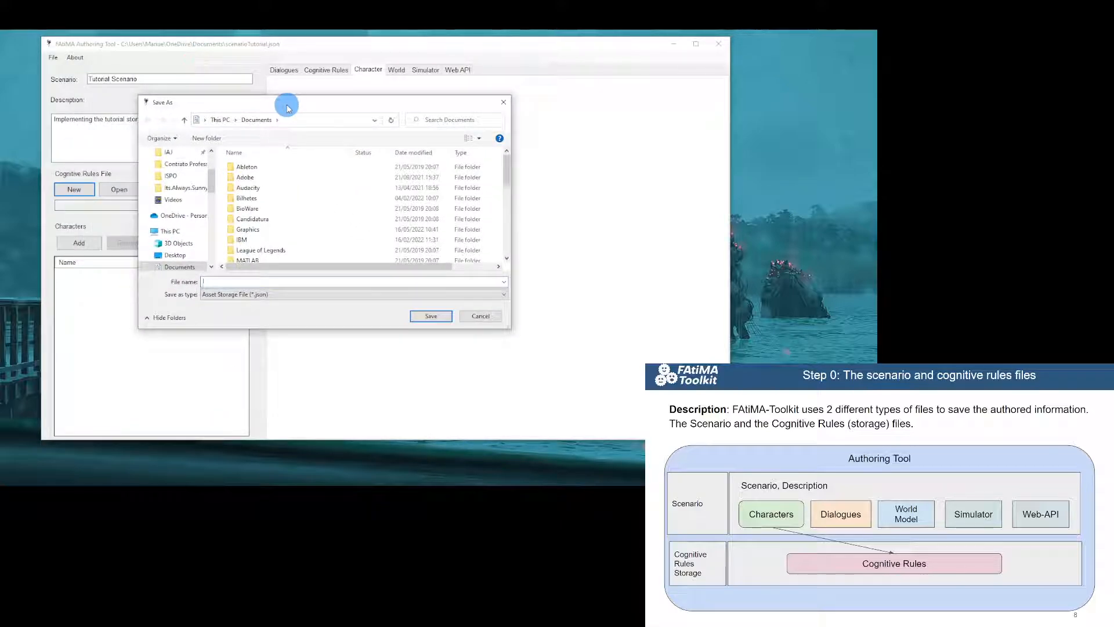
{"action": "type", "text": "rulesStorage"}
{"action": "key", "text": "Return"}
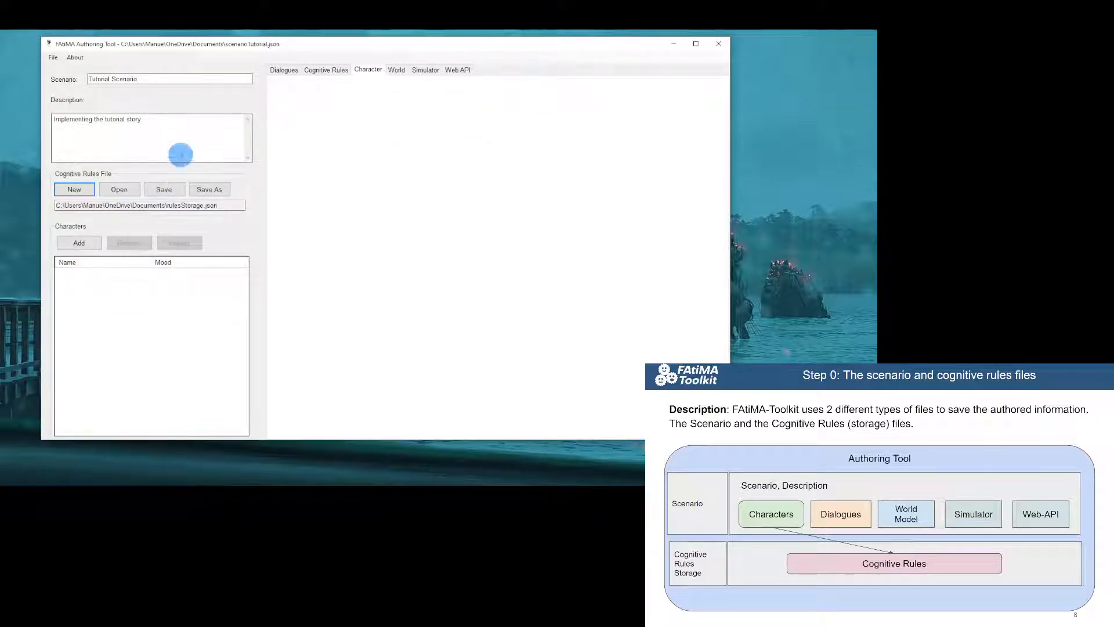
Review the Dialogues and Cognitive Rules sections, then read the slides on the scenario files, the short story and character creation.
{"action": "left_click", "coordinate": [280, 70]}
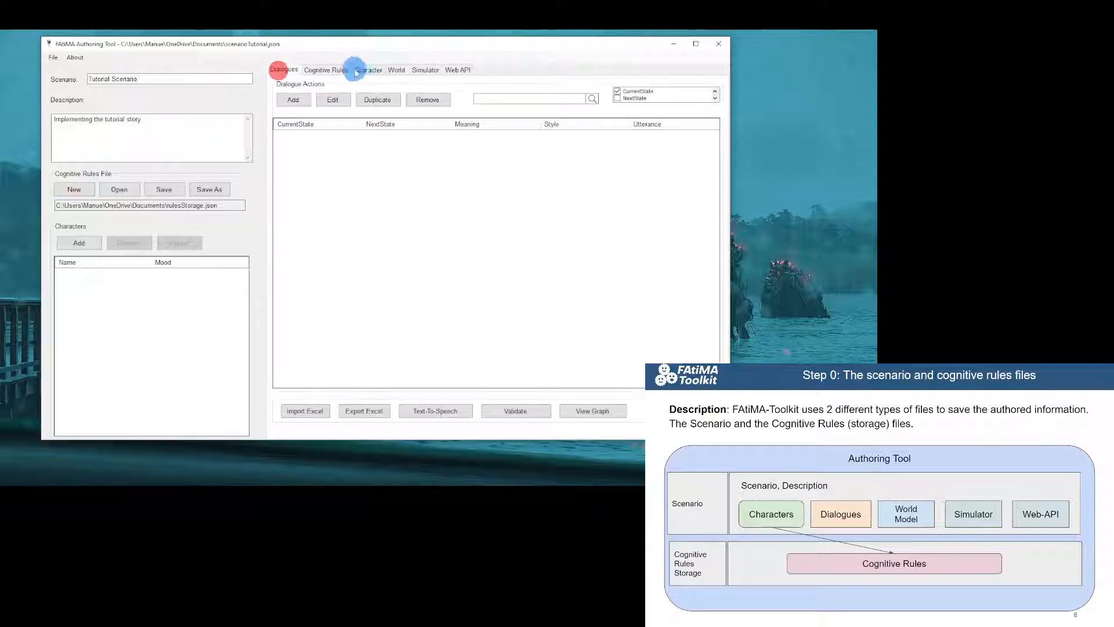
{"action": "left_click", "coordinate": [333, 70]}
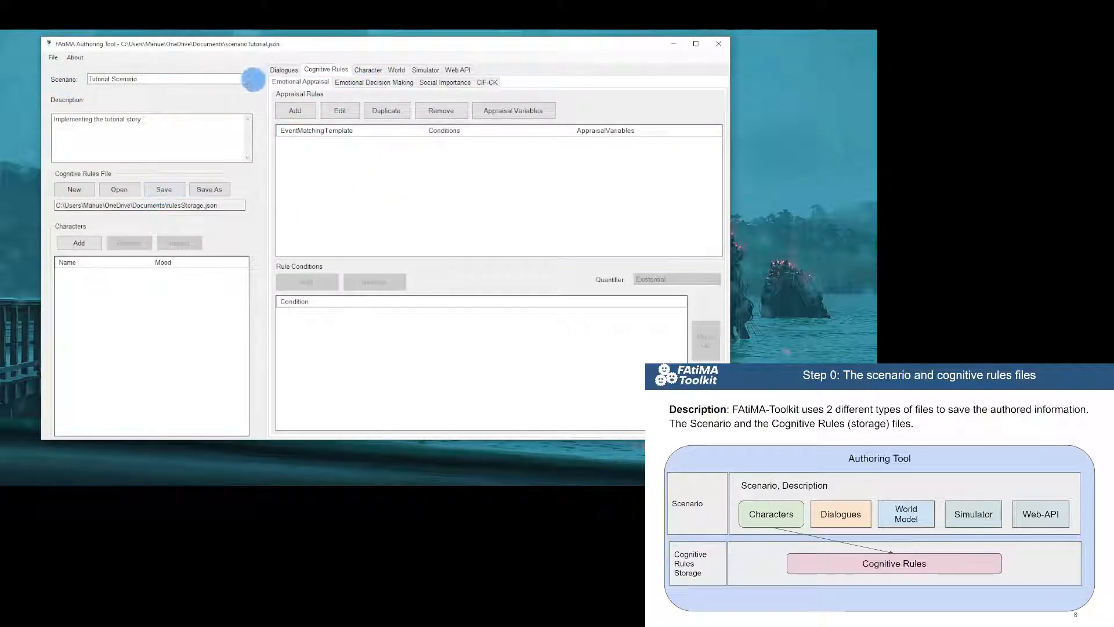
{"action": "left_click", "coordinate": [1027, 432]}
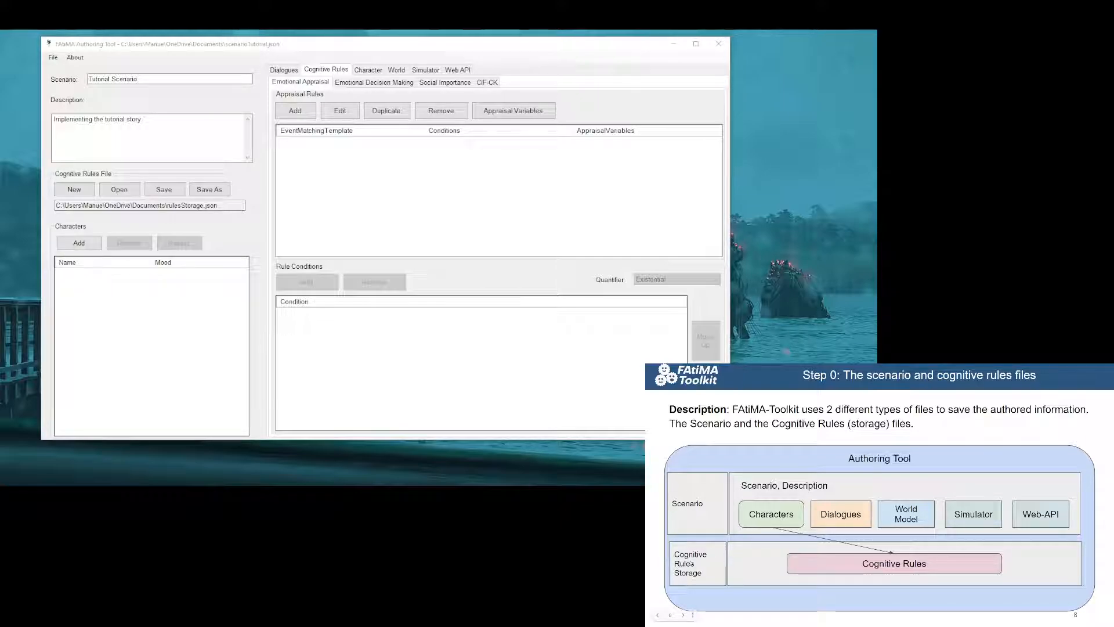
{"action": "key", "text": "Right"}
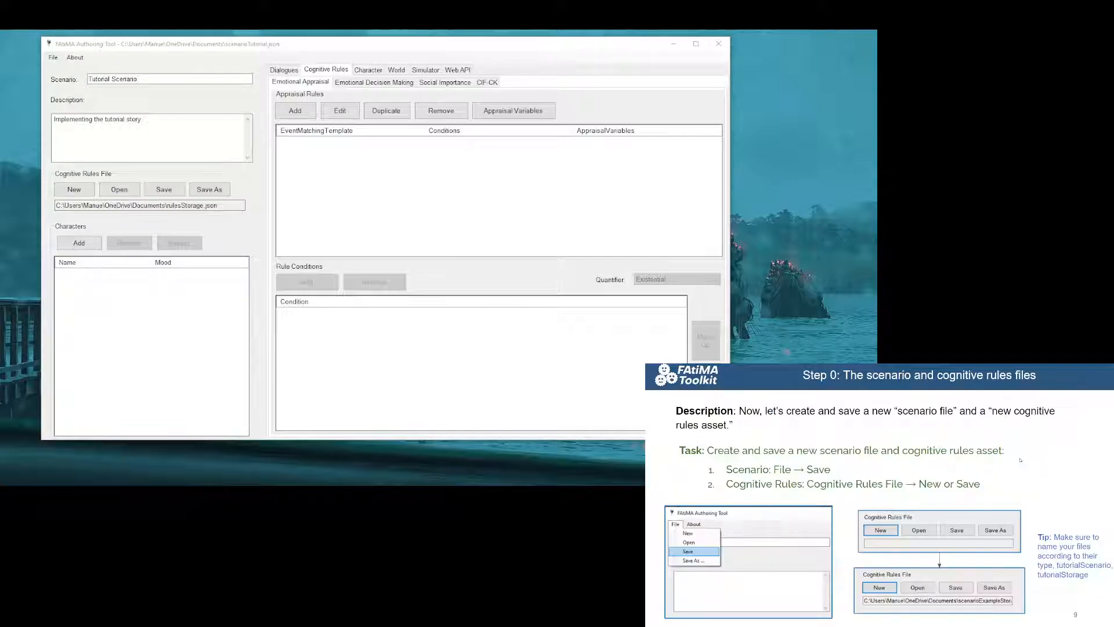
{"action": "key", "text": "Left"}
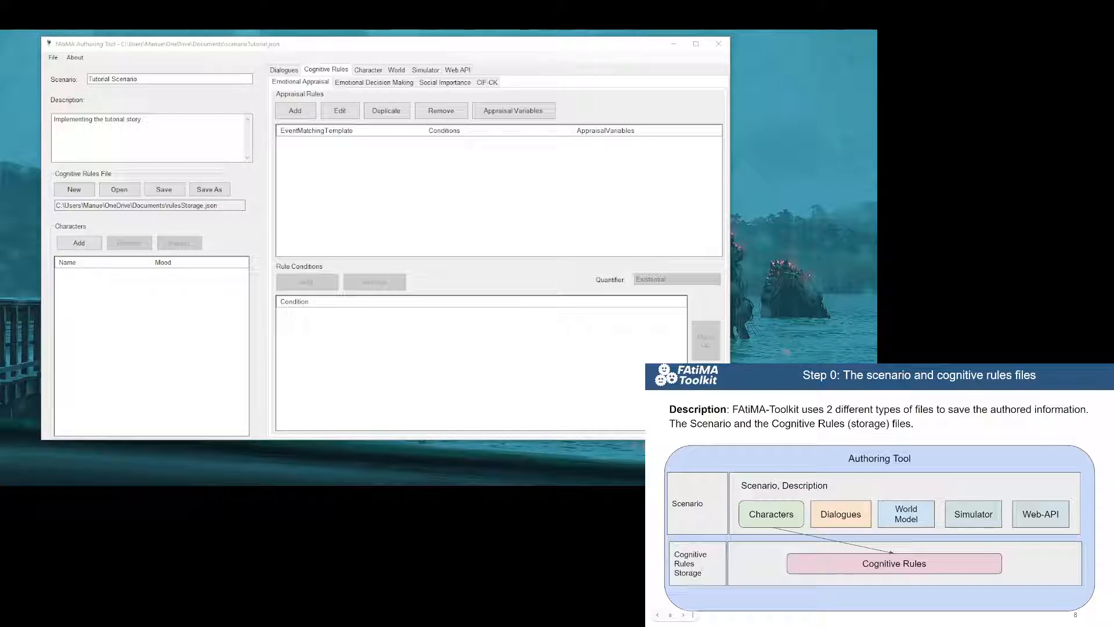
{"action": "left_click", "coordinate": [979, 479]}
{"action": "left_click", "coordinate": [977, 479]}
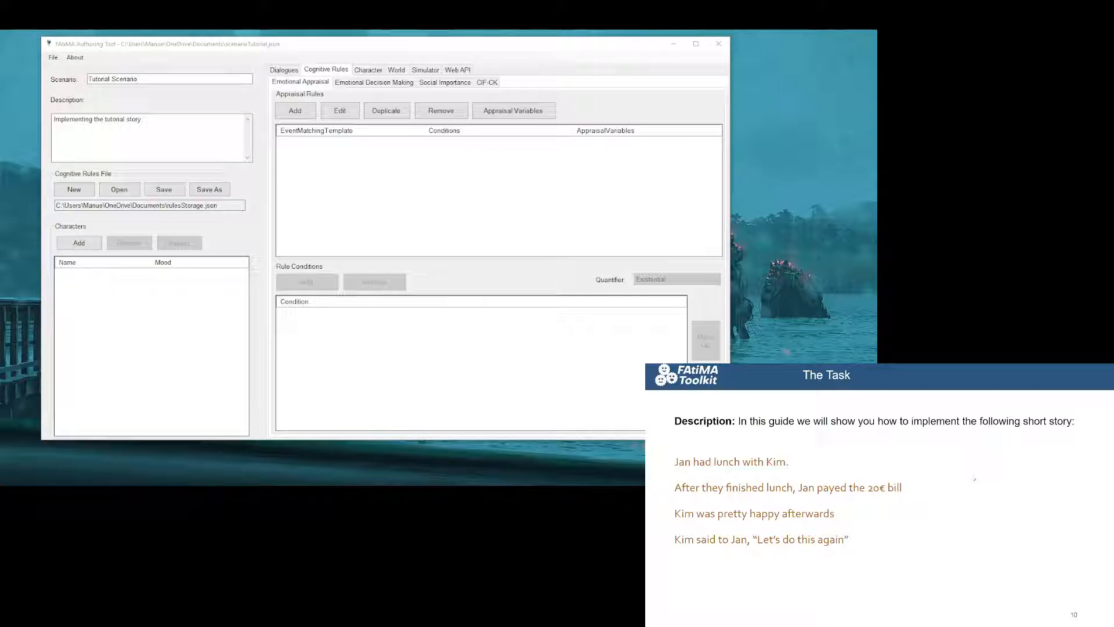
{"action": "left_click", "coordinate": [975, 479]}
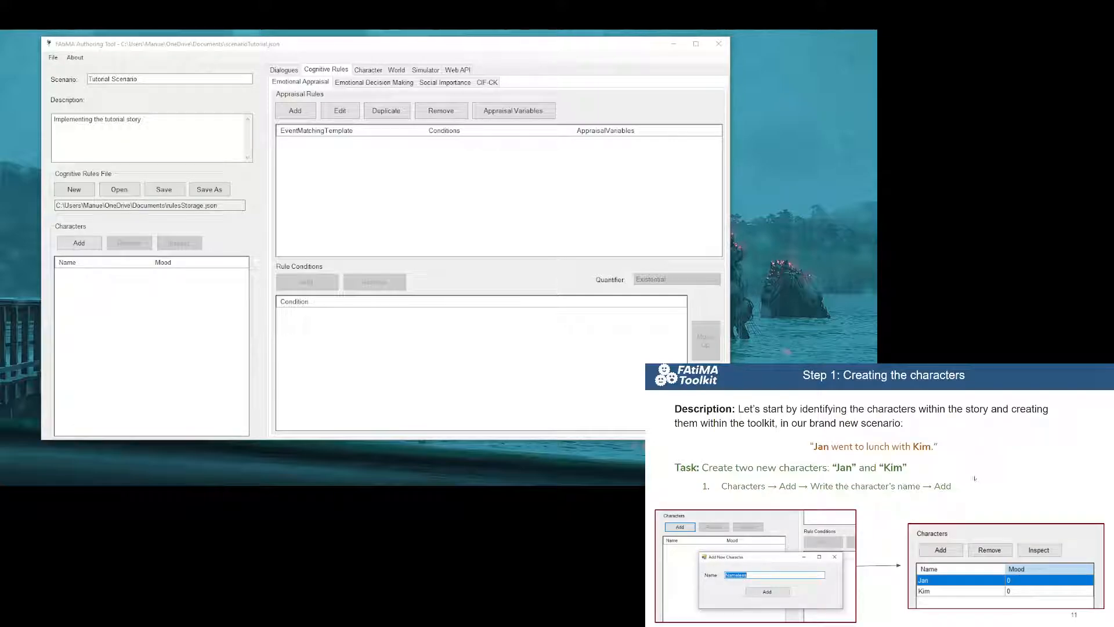
{"action": "scroll", "coordinate": [975, 479], "scroll_direction": "up", "scroll_amount": 1}
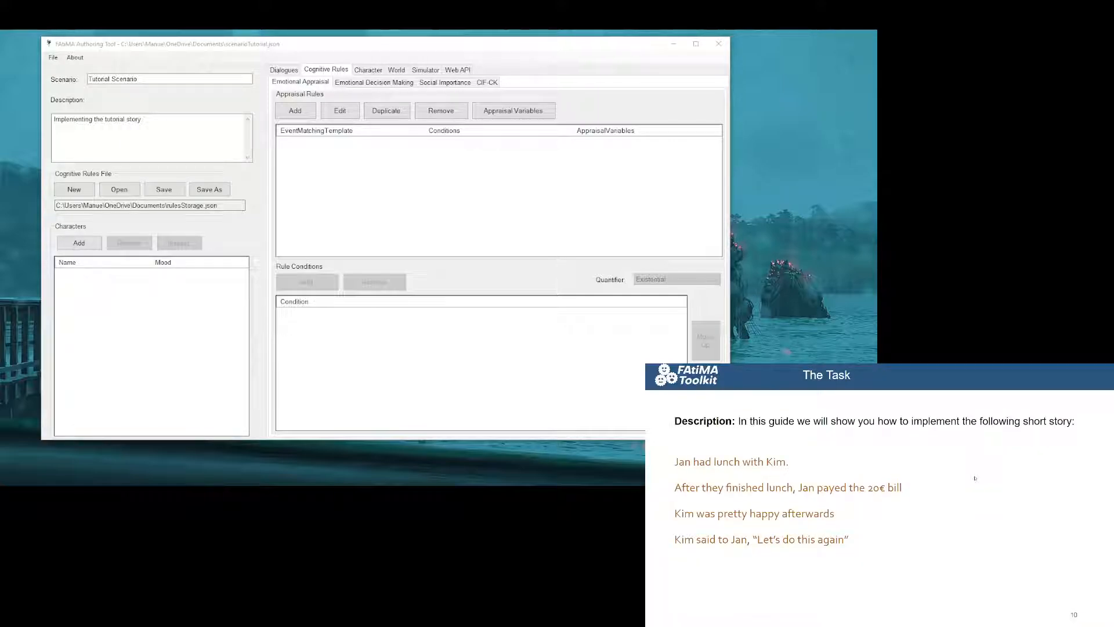
{"action": "left_click", "coordinate": [975, 478]}
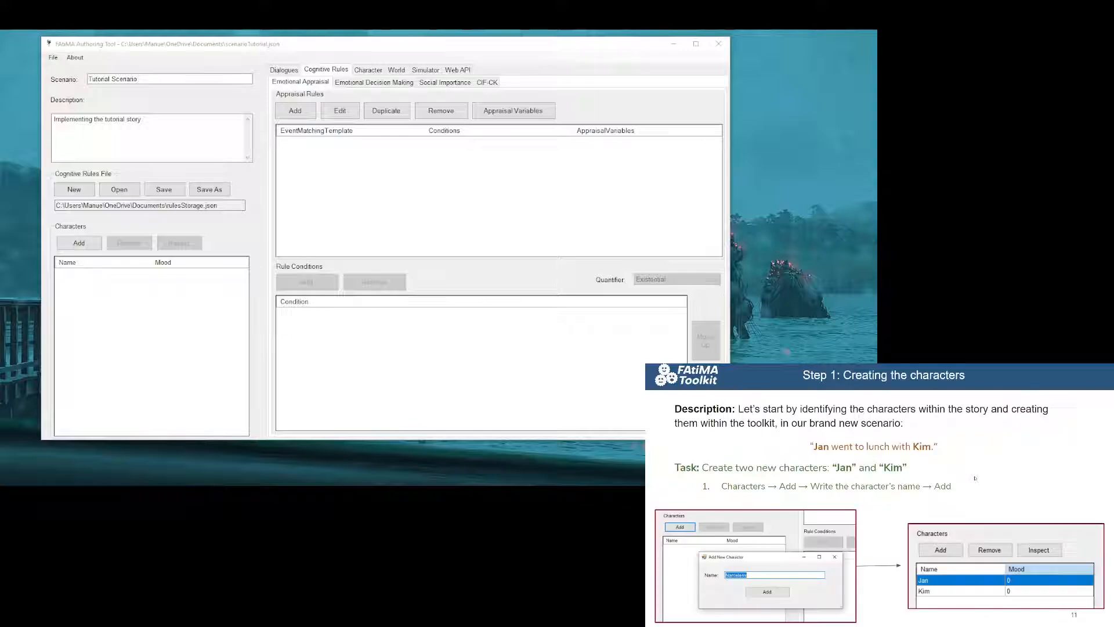
Add two characters to the scenario, named Jan and Kim.
{"action": "left_click", "coordinate": [92, 245]}
{"action": "type", "text": "J"}
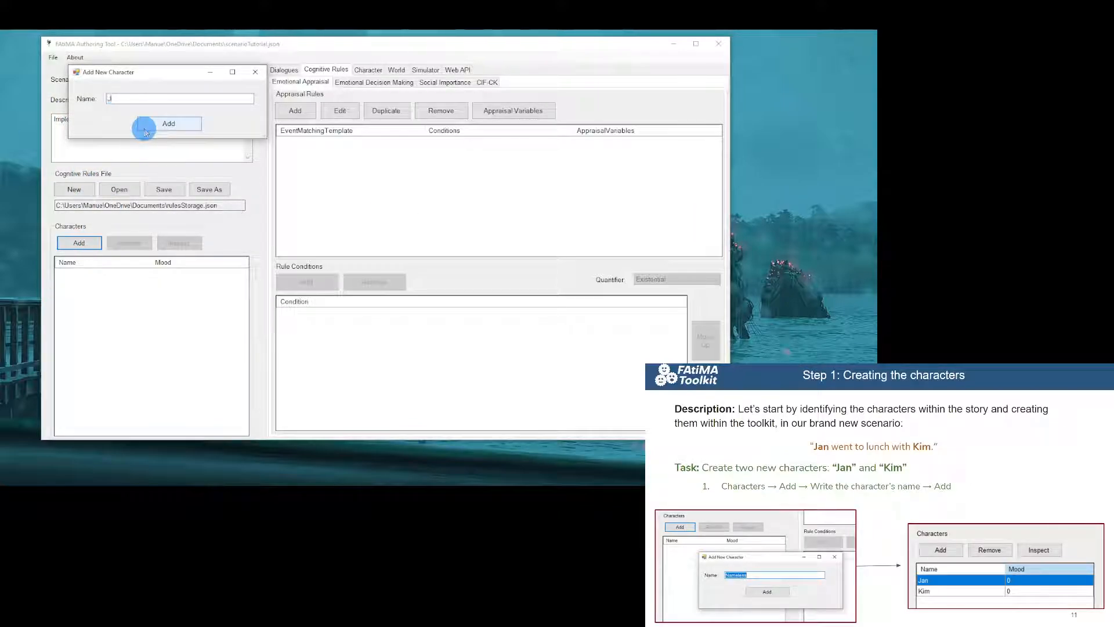
{"action": "type", "text": "an"}
{"action": "left_click", "coordinate": [152, 124]}
{"action": "left_click", "coordinate": [82, 243]}
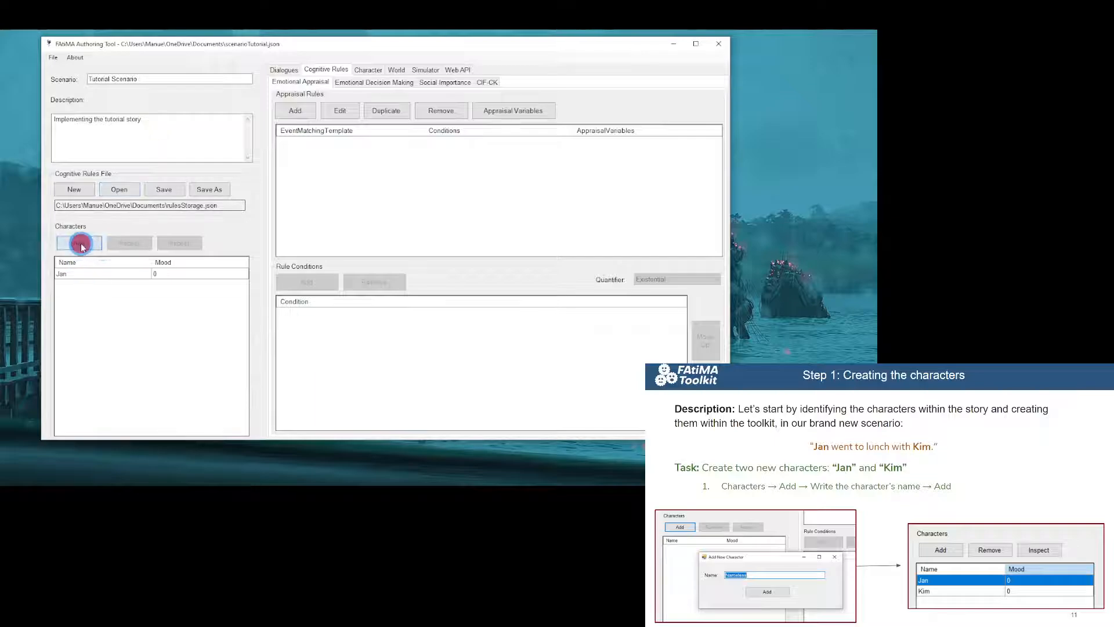
{"action": "type", "text": "Kim"}
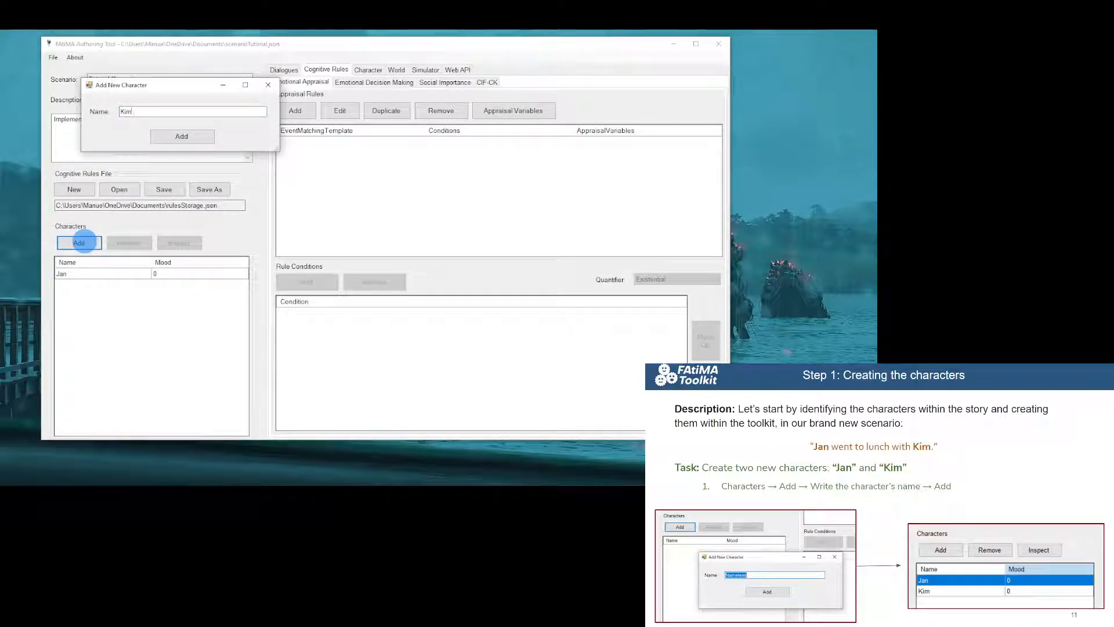
{"action": "left_click", "coordinate": [173, 136]}
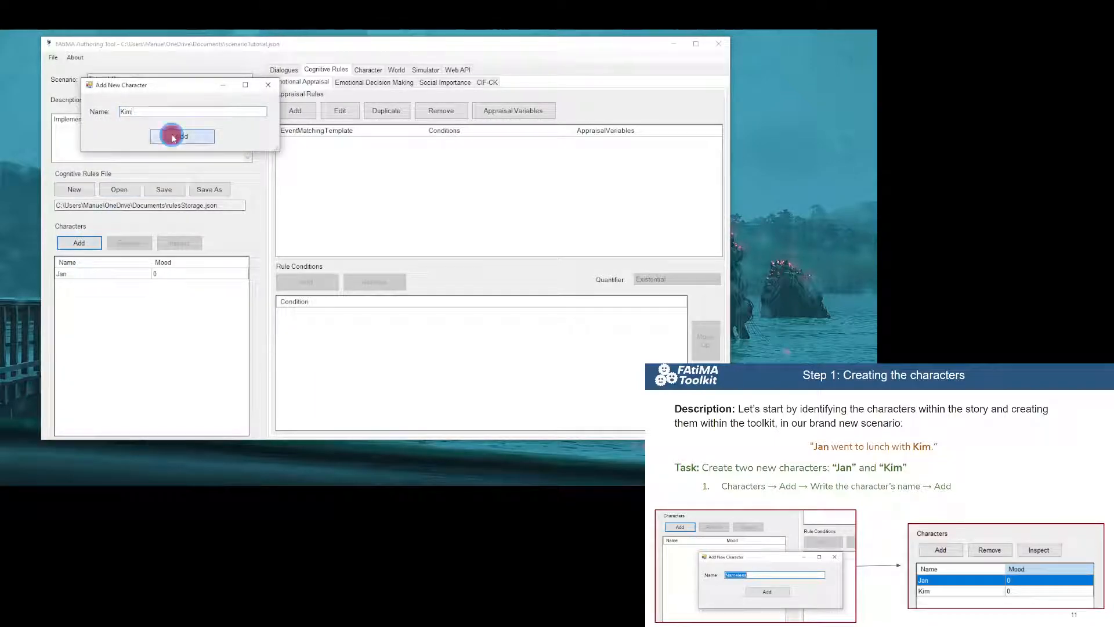
Open Jan's character details and review the emotional state, knowledge base, autobiographical memory and goals.
{"action": "double_click", "coordinate": [84, 274]}
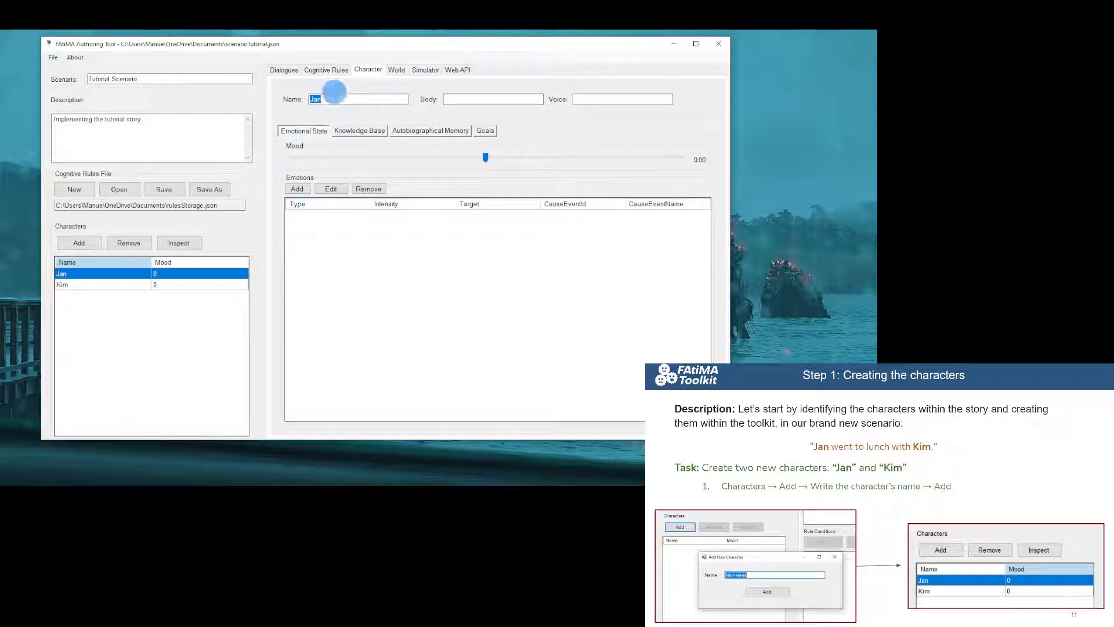
{"action": "left_click", "coordinate": [355, 130]}
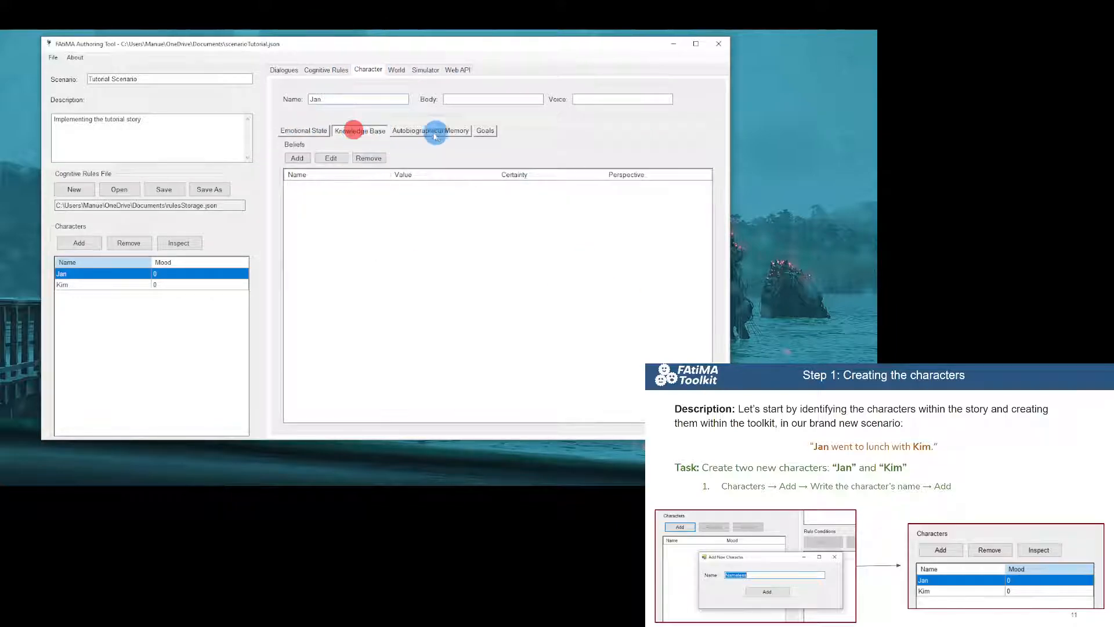
{"action": "left_click", "coordinate": [435, 131]}
{"action": "left_click", "coordinate": [355, 131]}
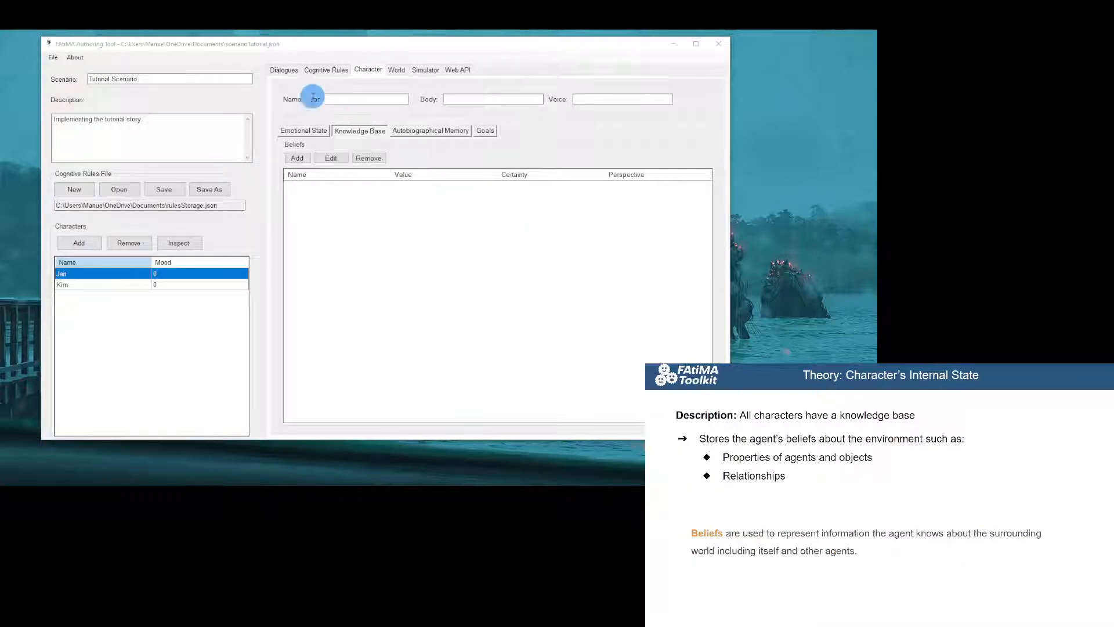
{"action": "left_click", "coordinate": [322, 132]}
{"action": "left_click", "coordinate": [431, 133]}
{"action": "left_click", "coordinate": [486, 131]}
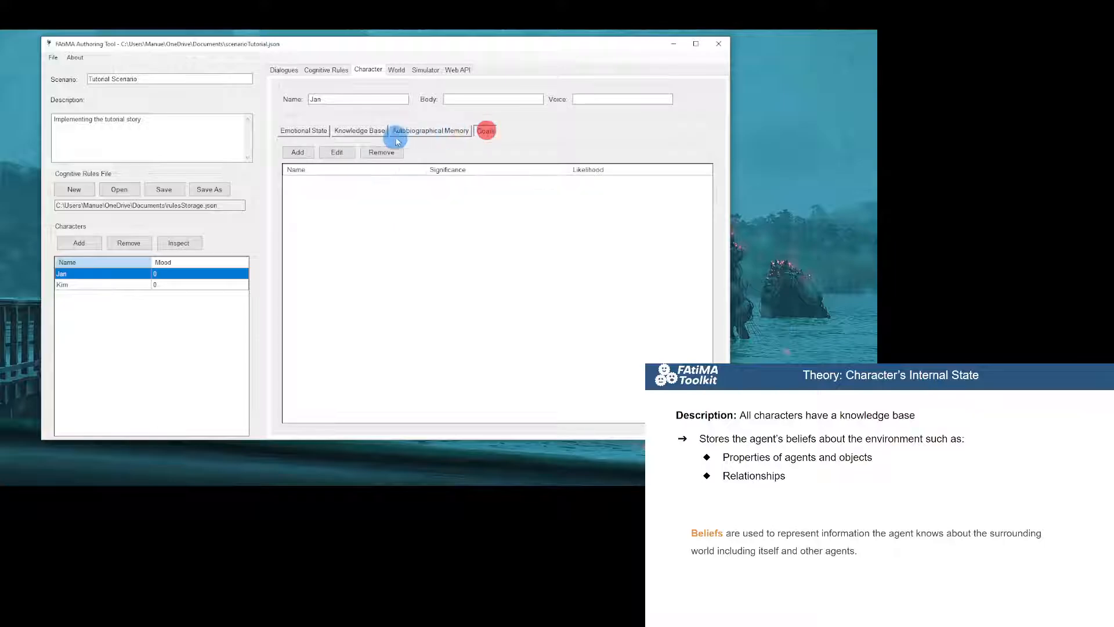
{"action": "left_click", "coordinate": [360, 131]}
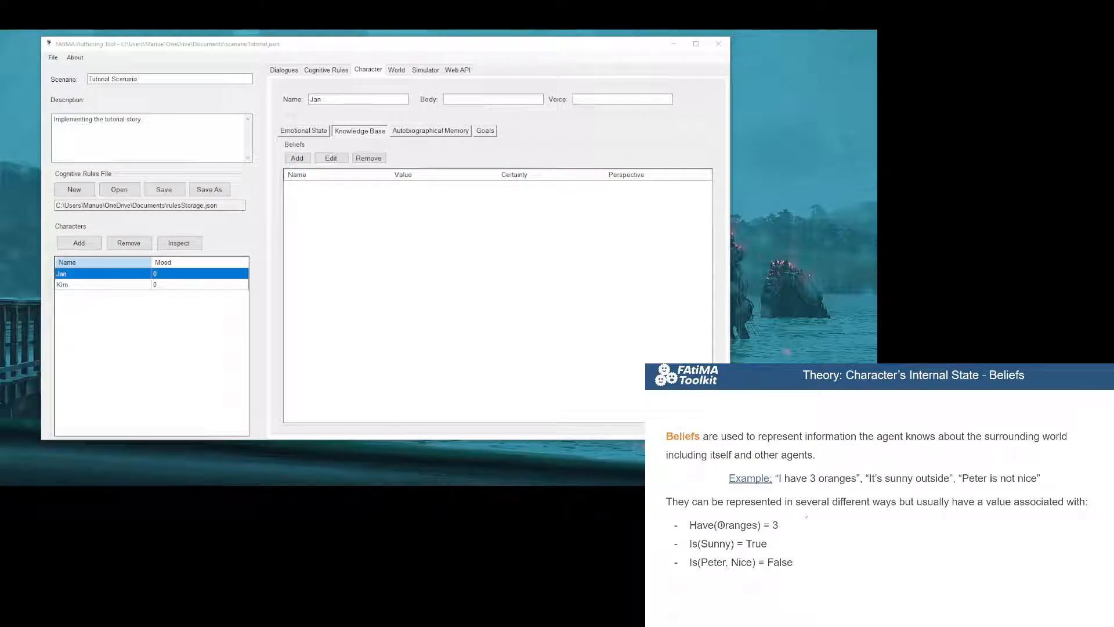
Add the belief Has(Money) with the value 20 to Jan's knowledge base.
{"action": "left_click", "coordinate": [301, 160]}
{"action": "left_click_drag", "start_coordinate": [386, 144], "coordinate": [527, 196]}
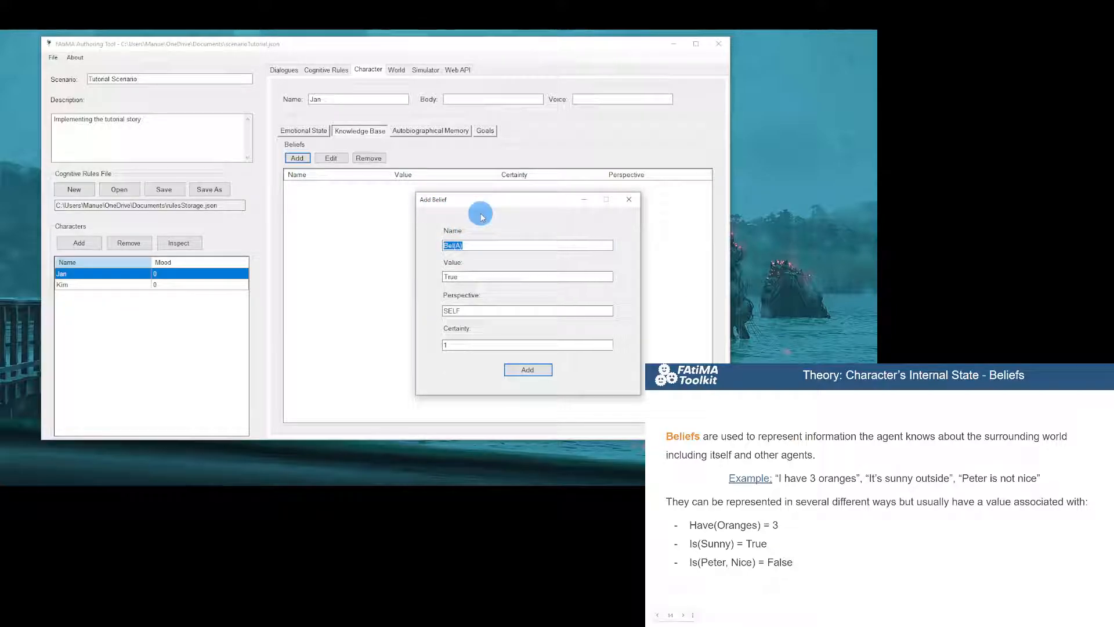
{"action": "left_click", "coordinate": [475, 246]}
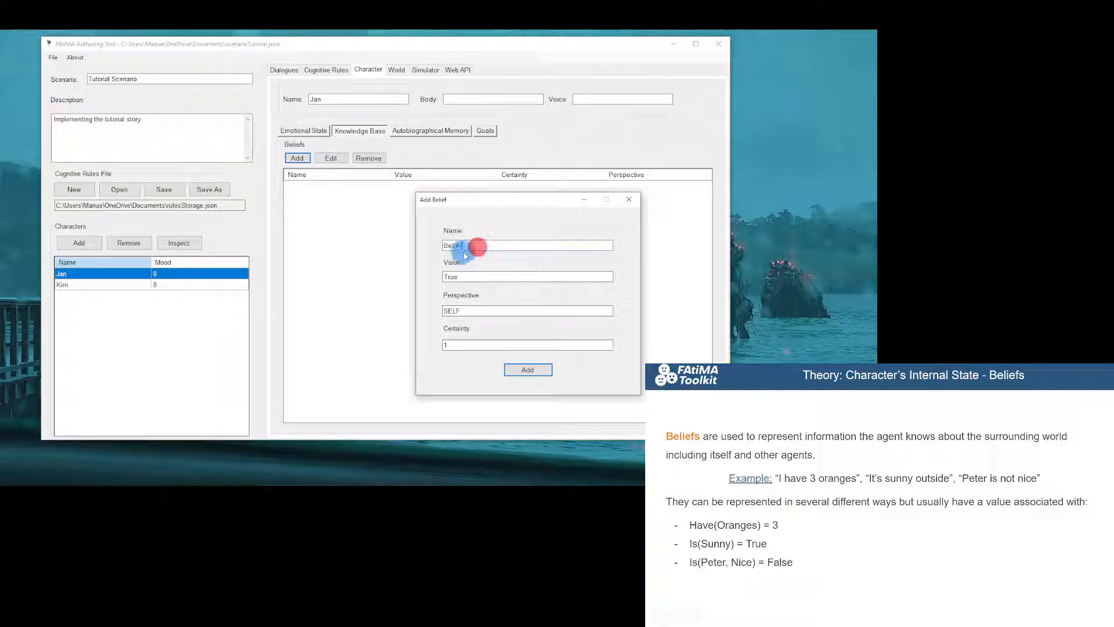
{"action": "left_click_drag", "start_coordinate": [472, 244], "coordinate": [423, 243]}
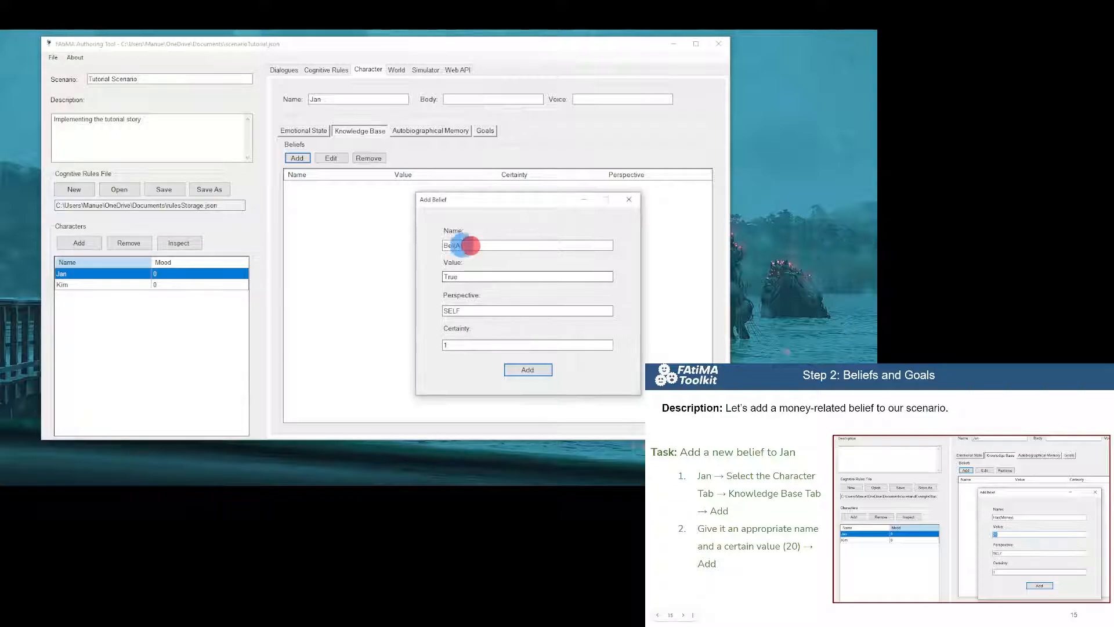
{"action": "left_click_drag", "start_coordinate": [465, 242], "coordinate": [413, 245]}
{"action": "type", "text": "Has"}
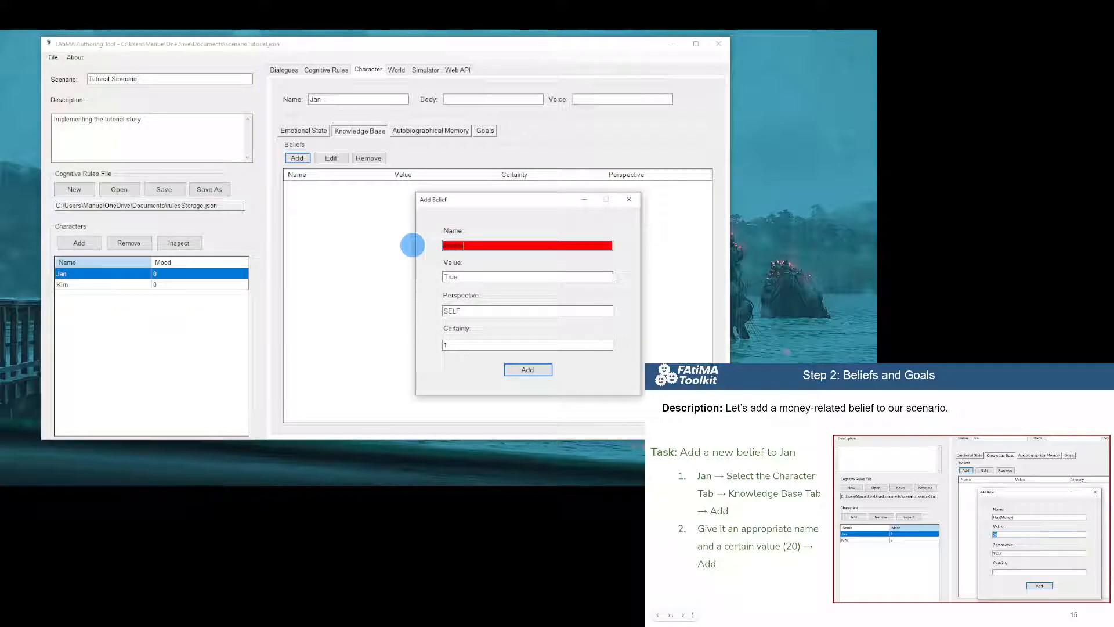
{"action": "type", "text": "(Money)"}
{"action": "key", "text": "Tab"}
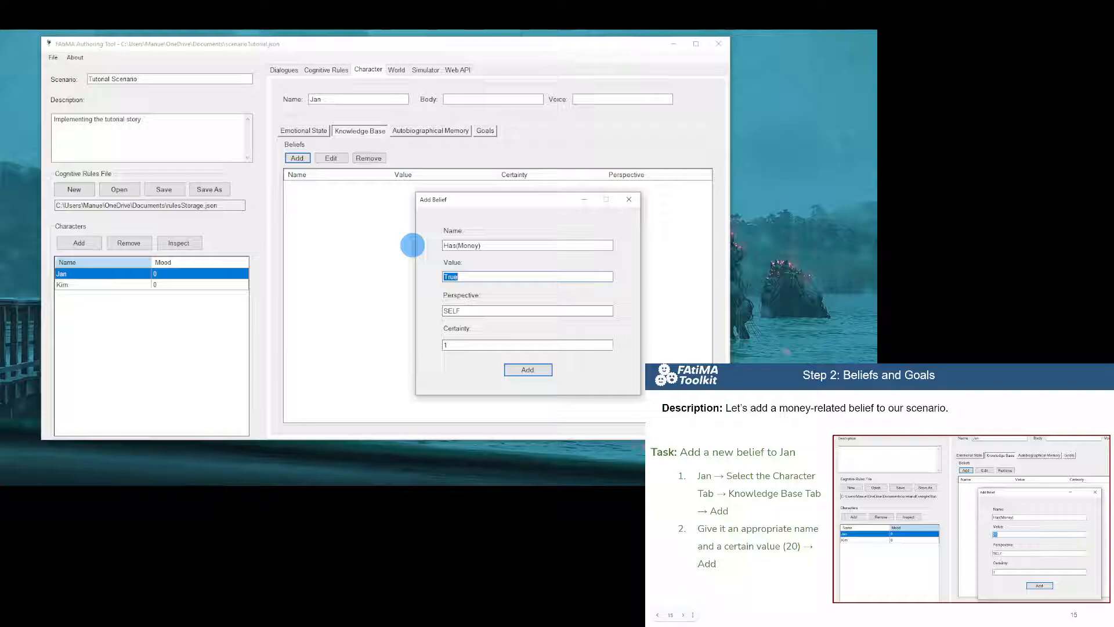
{"action": "type", "text": "20"}
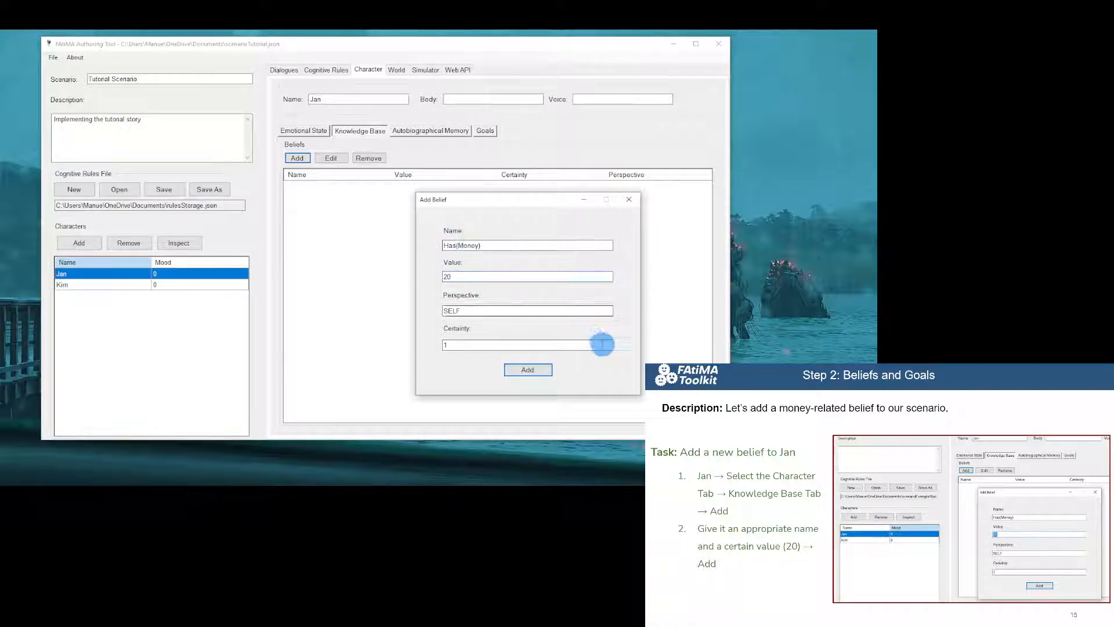
{"action": "left_click", "coordinate": [533, 370]}
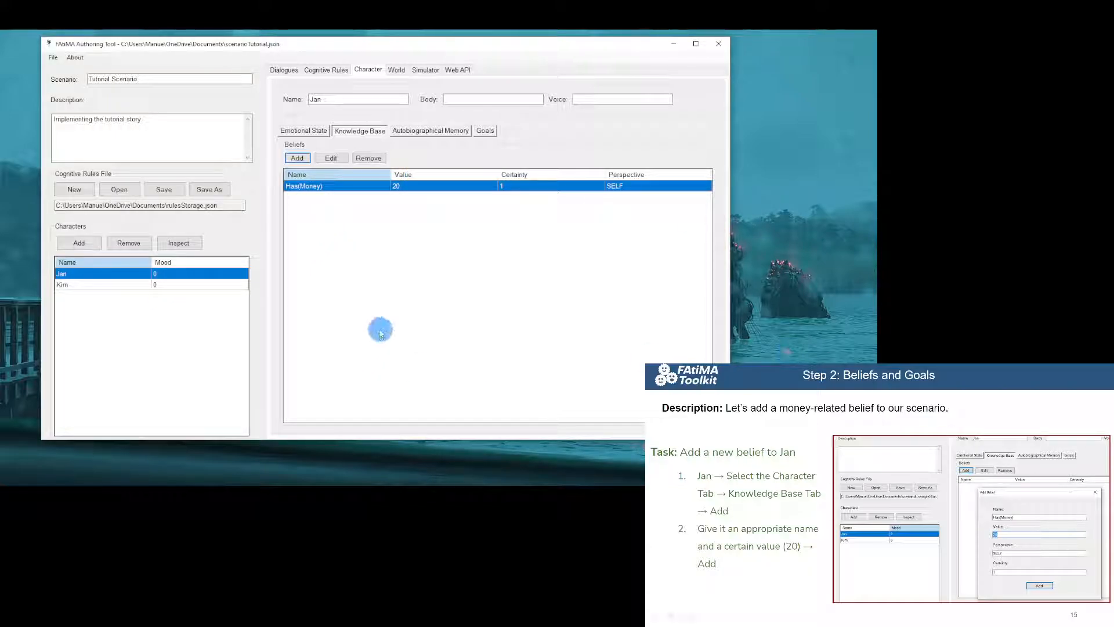
Add the belief Likes(Kim) with the value True to Jan's knowledge base.
{"action": "left_click", "coordinate": [297, 158]}
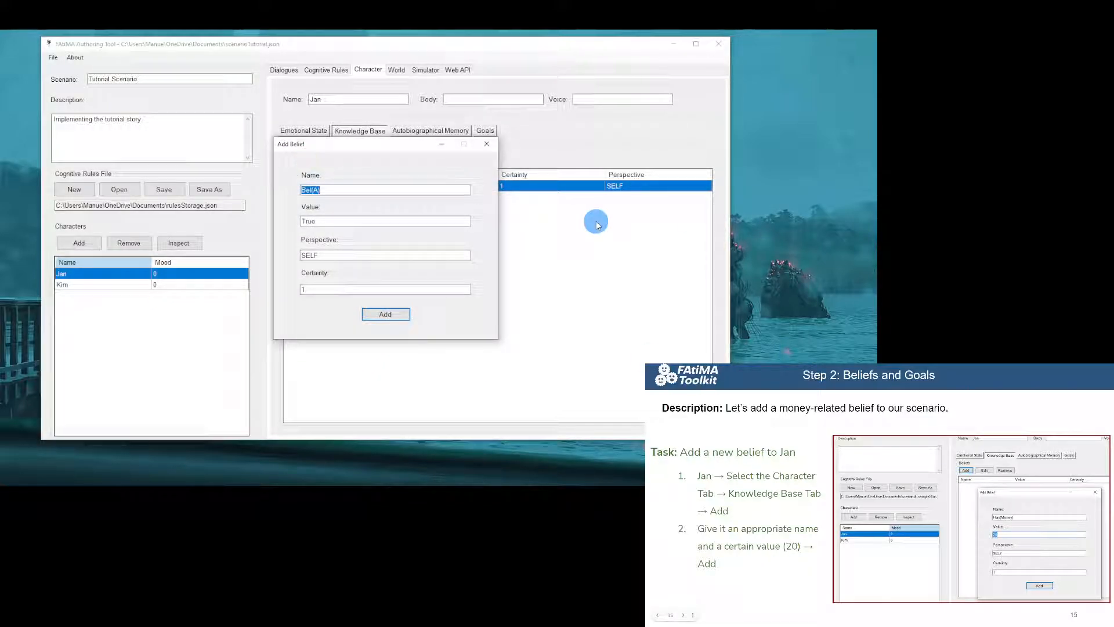
{"action": "type", "text": "Has(Money"}
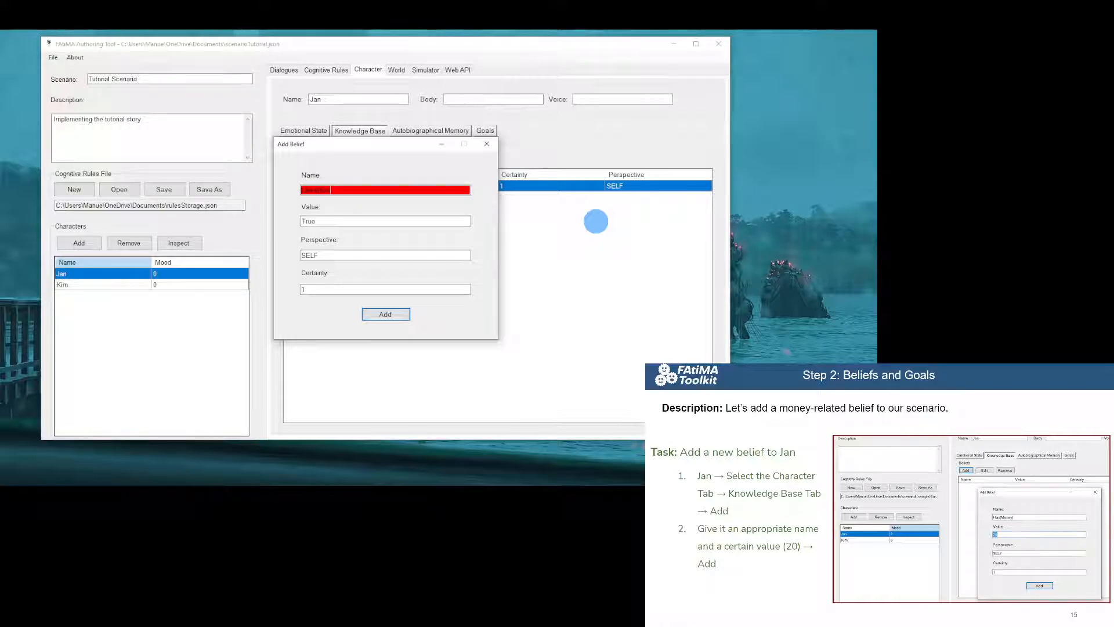
{"action": "type", "text": ")"}
{"action": "left_click", "coordinate": [371, 310]}
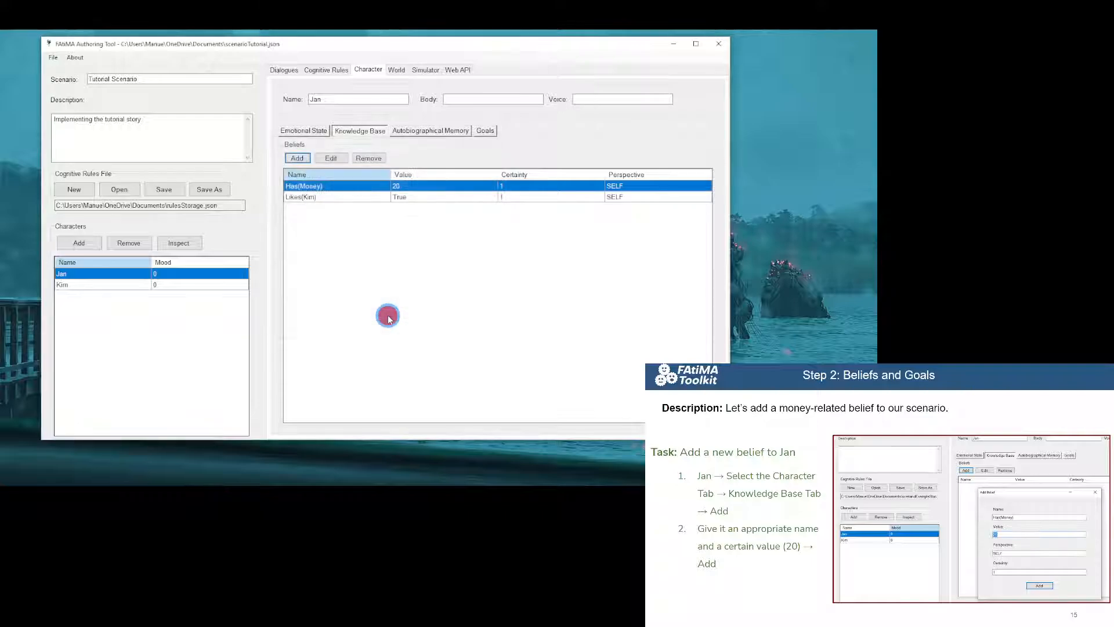
Add the belief In(Restaurant) with the value True to Jan's knowledge base.
{"action": "left_click", "coordinate": [296, 159]}
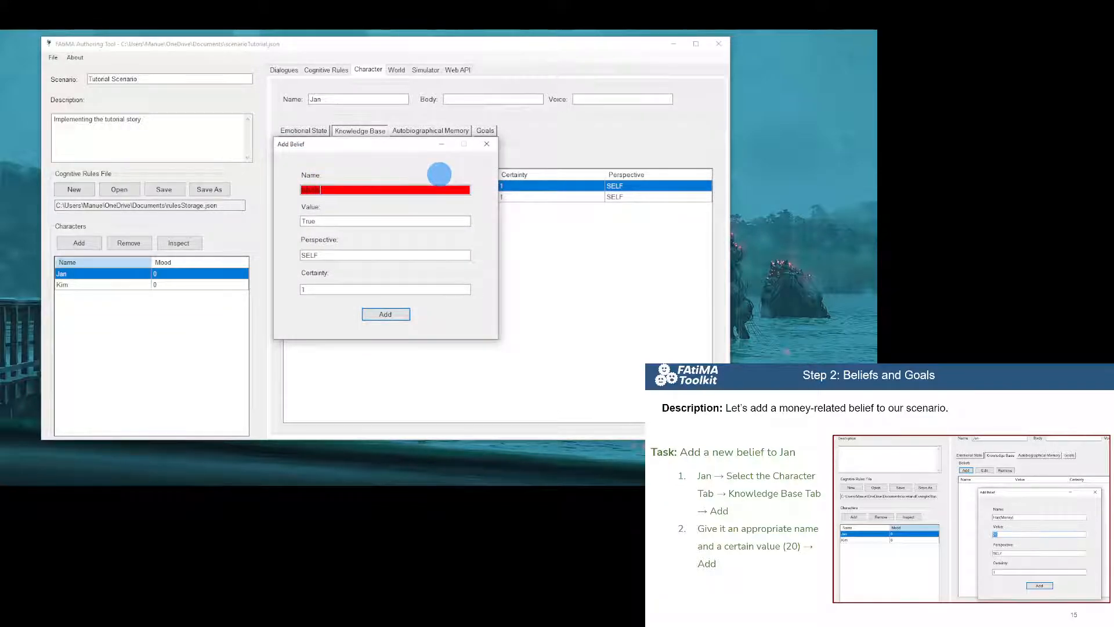
{"action": "type", "text": "Has(Money"}
{"action": "left_click", "coordinate": [385, 314]}
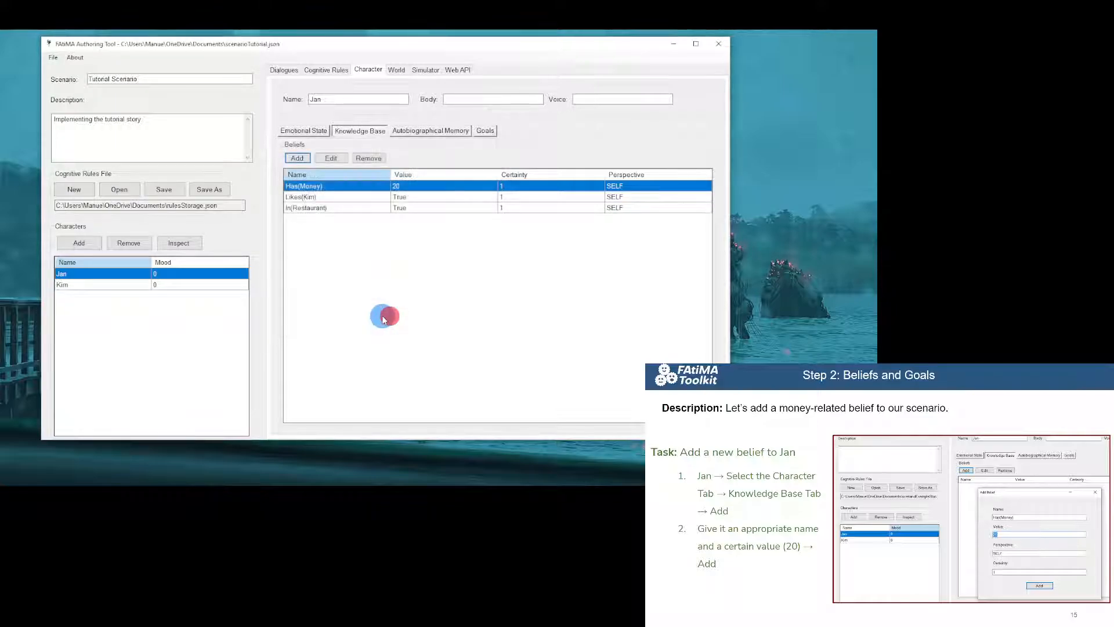
Save both the cognitive rules file and the scenario.
{"action": "left_click", "coordinate": [167, 194]}
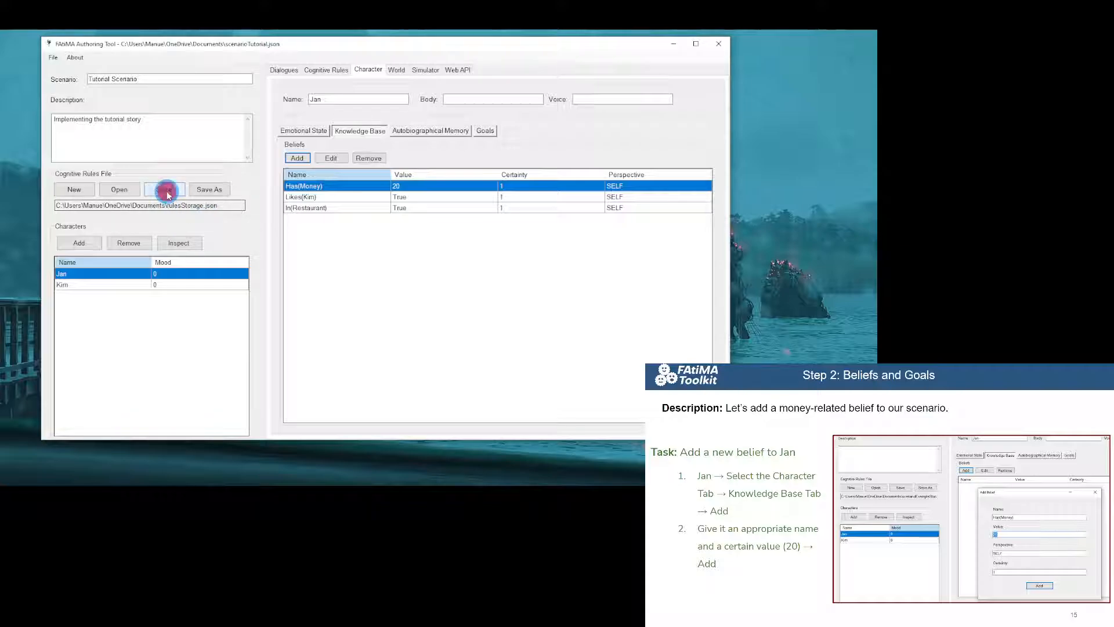
{"action": "left_click", "coordinate": [52, 58]}
{"action": "left_click", "coordinate": [59, 90]}
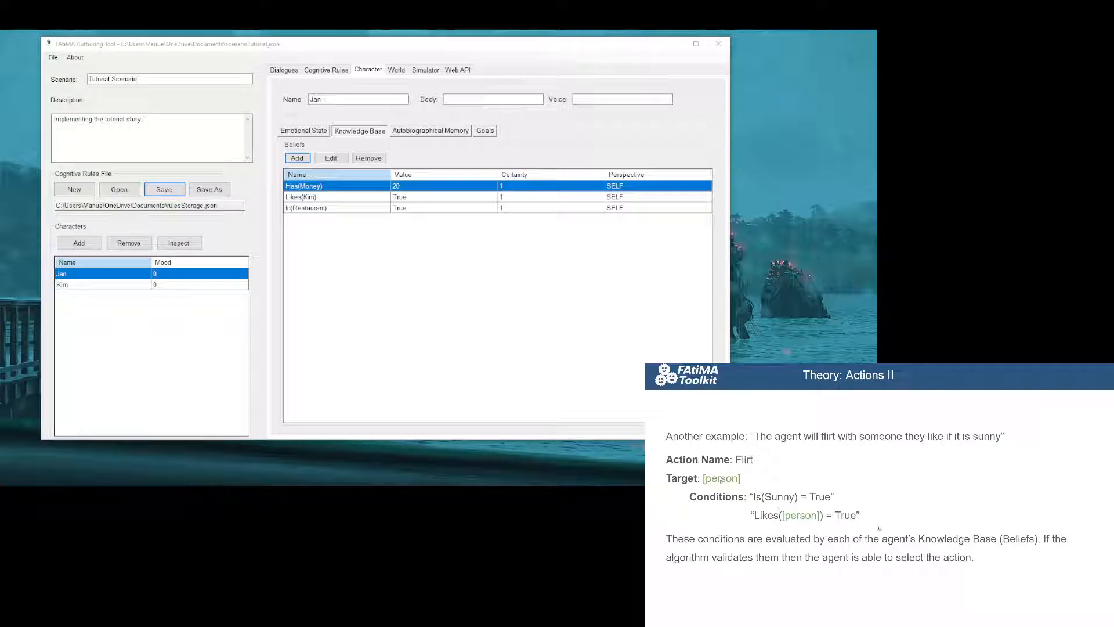
Add an emotional decision-making action rule with the action Have(Lunch) and the target [person].
{"action": "left_click", "coordinate": [330, 70]}
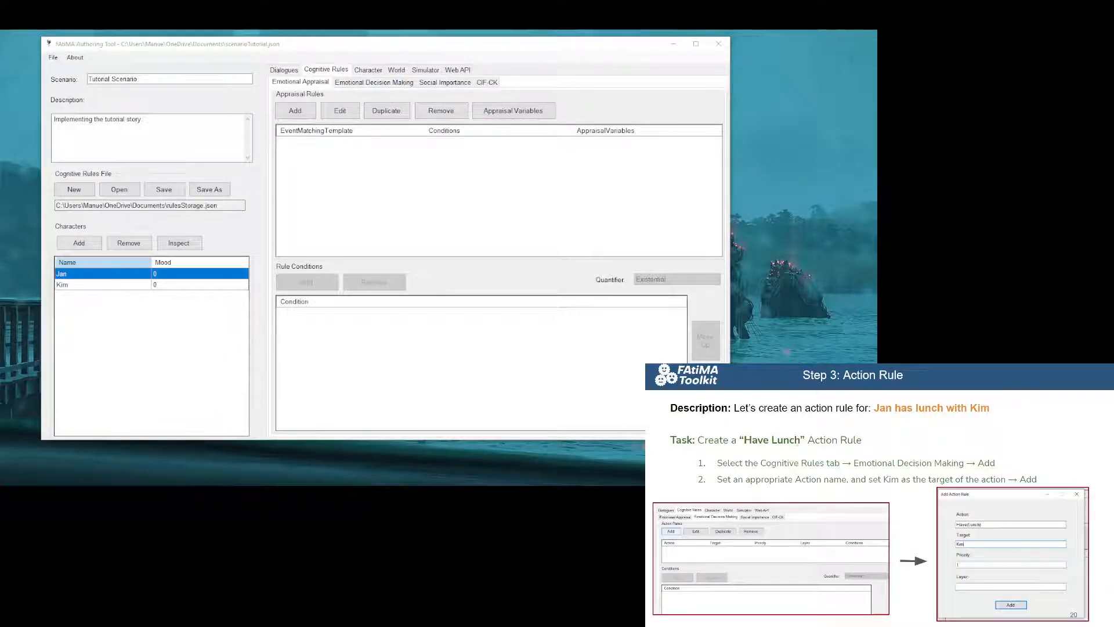
{"action": "left_click", "coordinate": [366, 84]}
{"action": "left_click", "coordinate": [293, 108]}
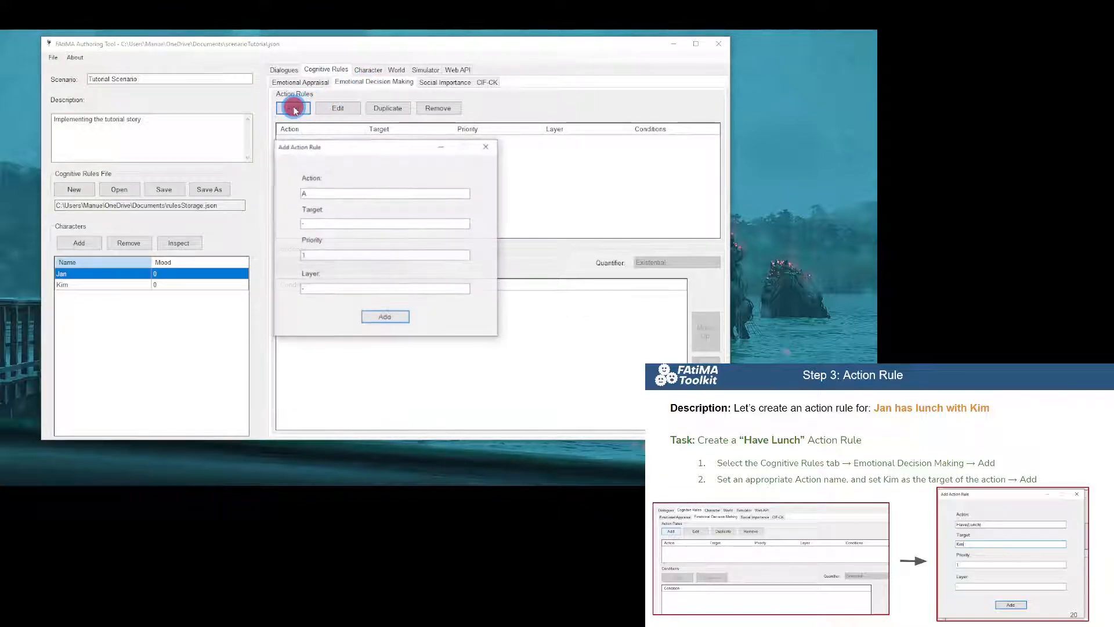
{"action": "left_click", "coordinate": [368, 193]}
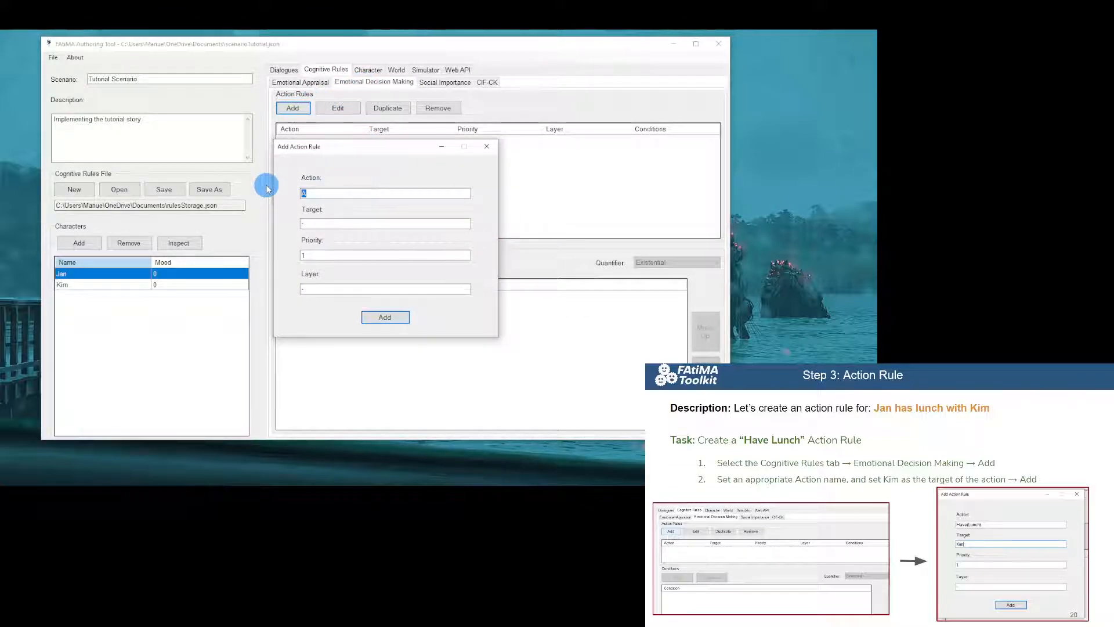
{"action": "type", "text": "Have("}
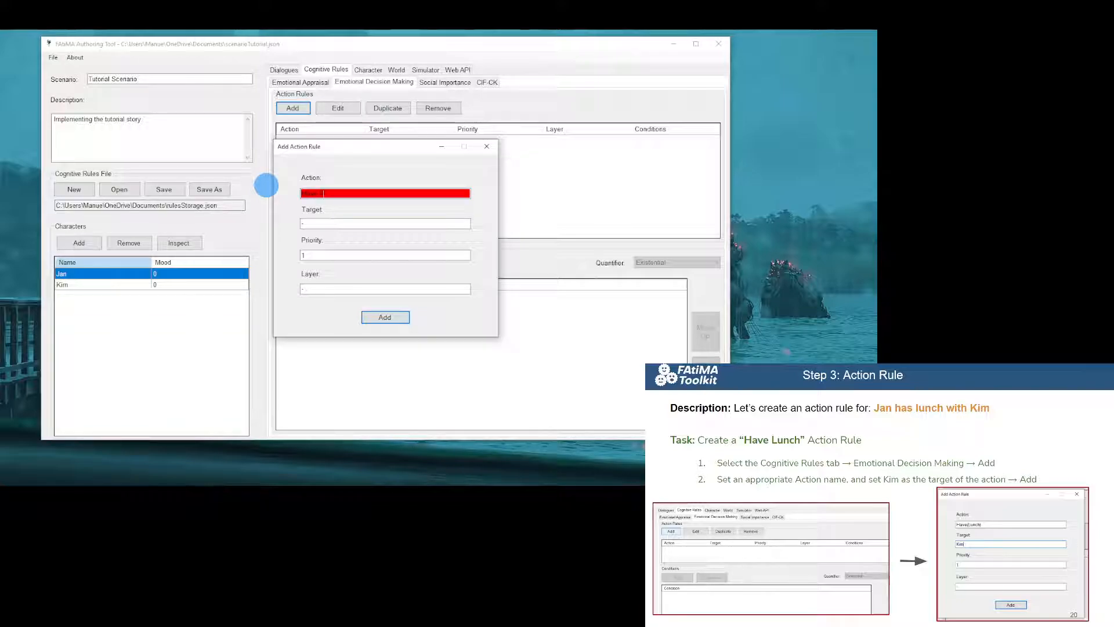
{"action": "type", "text": "Lunch"}
{"action": "key", "text": "Tab"}
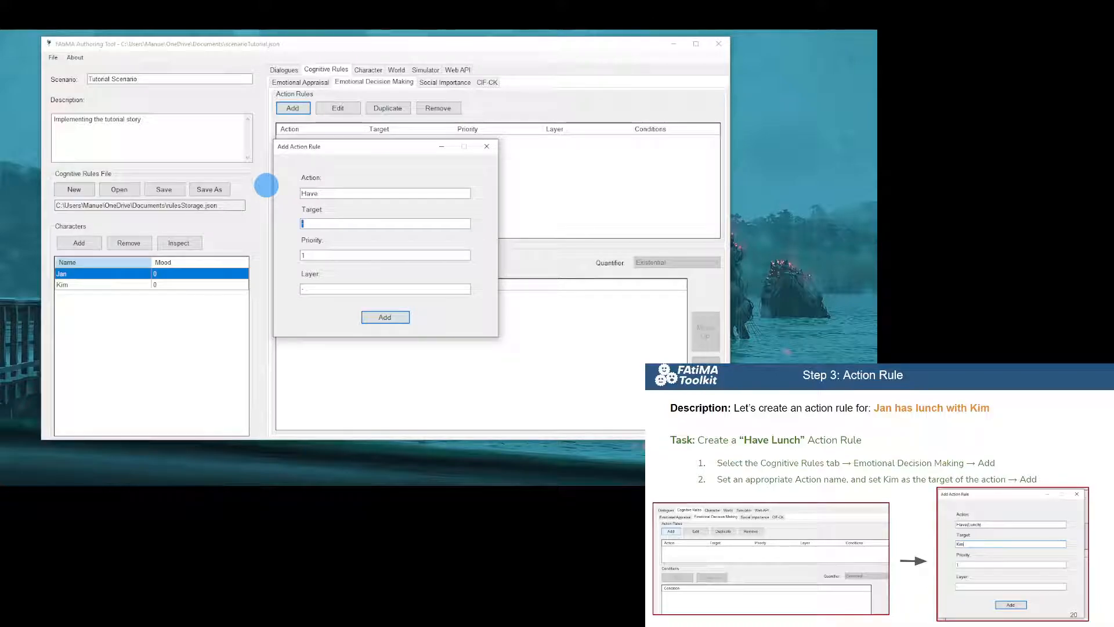
{"action": "left_click", "coordinate": [335, 192]}
{"action": "type", "text": "("}
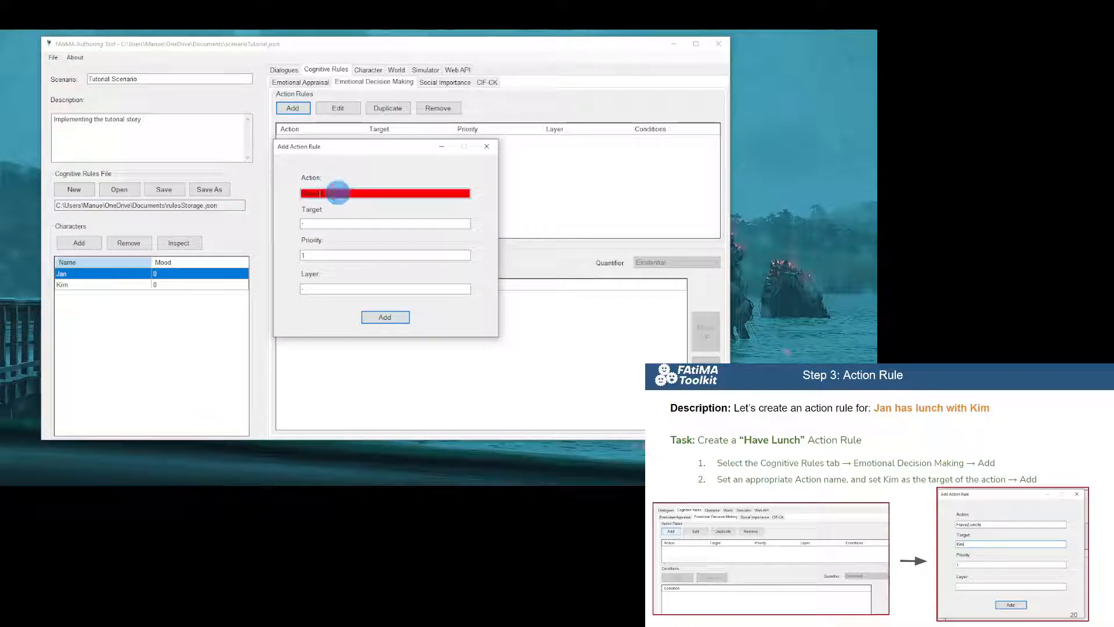
{"action": "type", "text": "Lunch)"}
{"action": "key", "text": "Tab"}
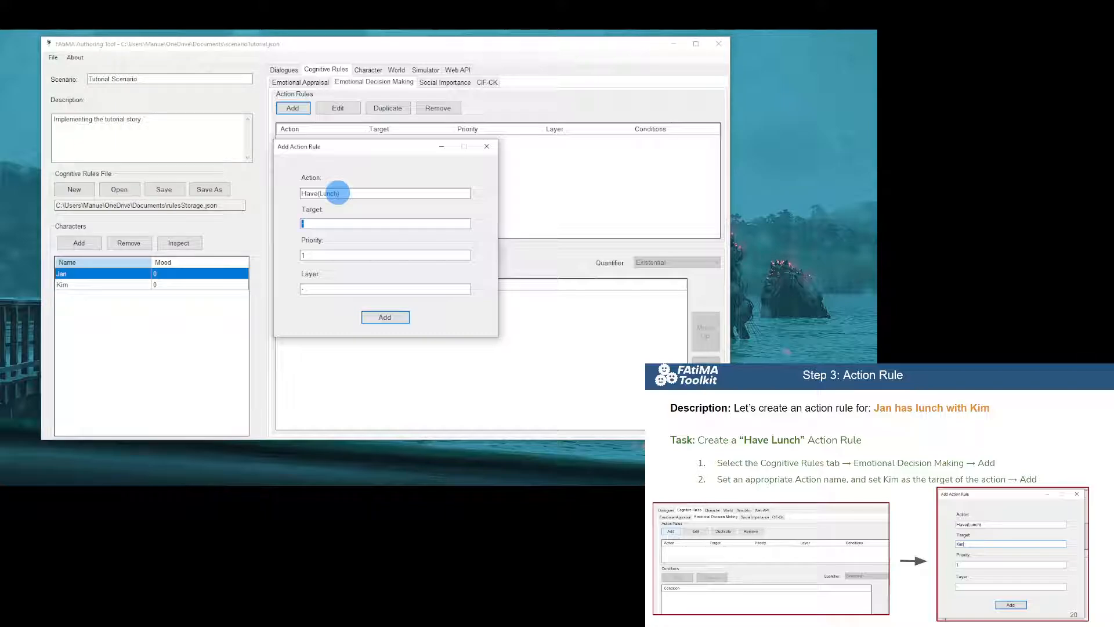
{"action": "key", "text": "BackSpace"}
{"action": "type", "text": "[person]"}
{"action": "left_click", "coordinate": [390, 317]}
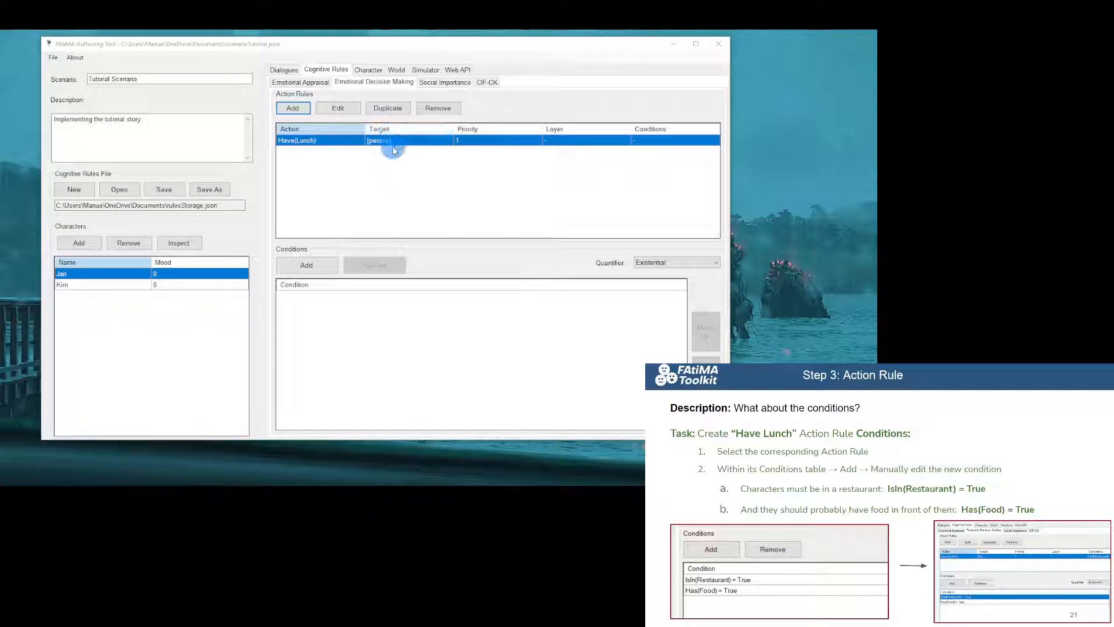
Add the condition Likes([person]) = True to the Have(Lunch) action rule.
{"action": "left_click", "coordinate": [306, 264]}
{"action": "double_click", "coordinate": [348, 297]}
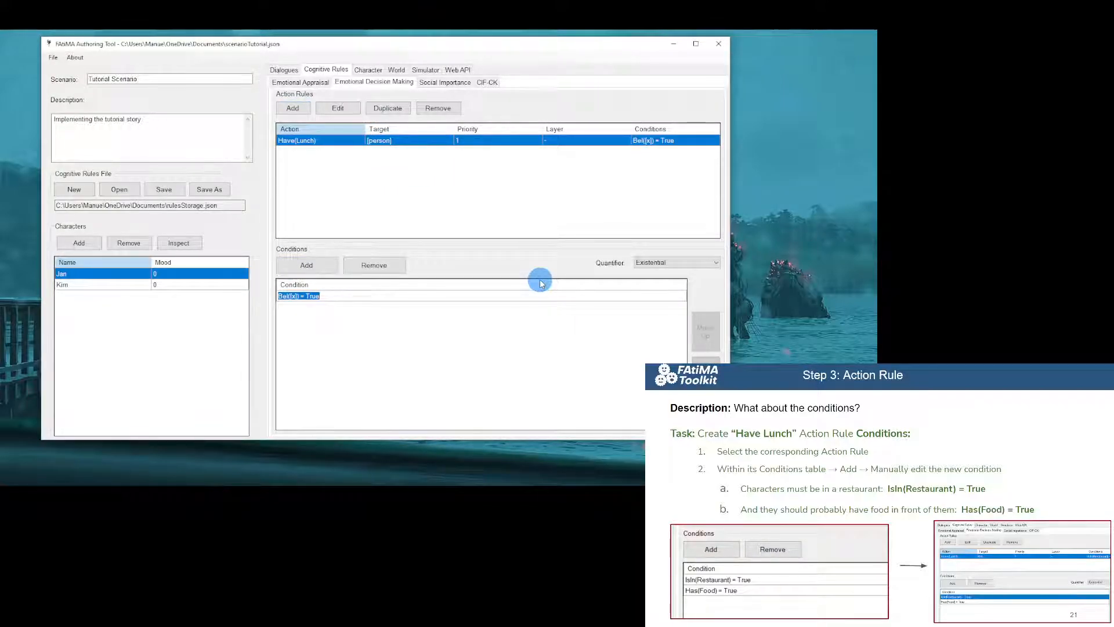
{"action": "type", "text": "IsIes("}
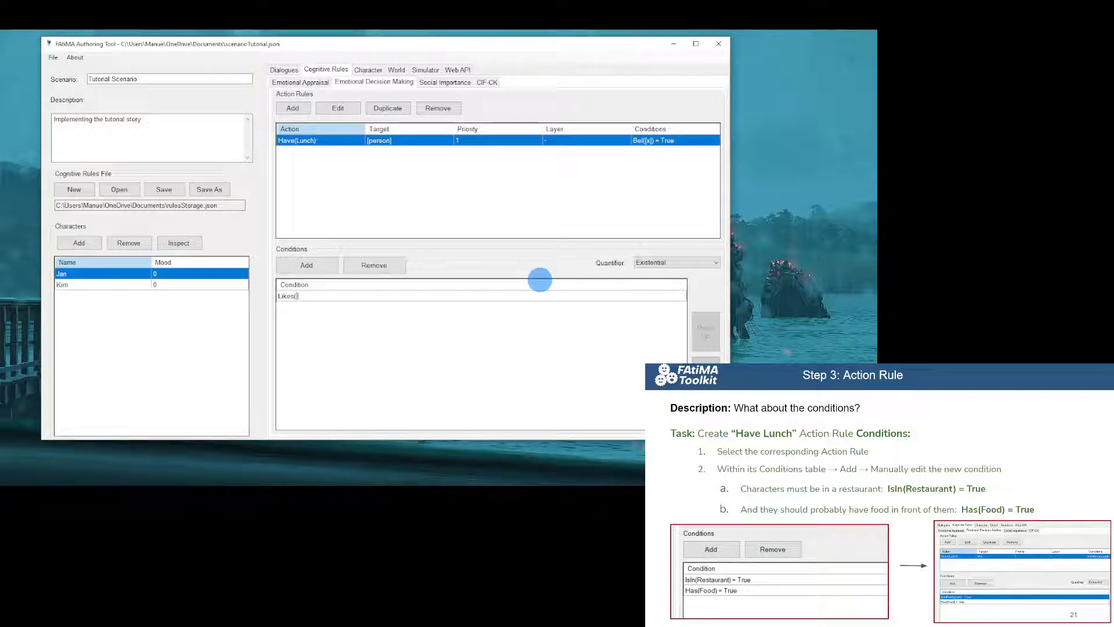
{"action": "type", "text": "[person]) = True"}
{"action": "key", "text": "Return"}
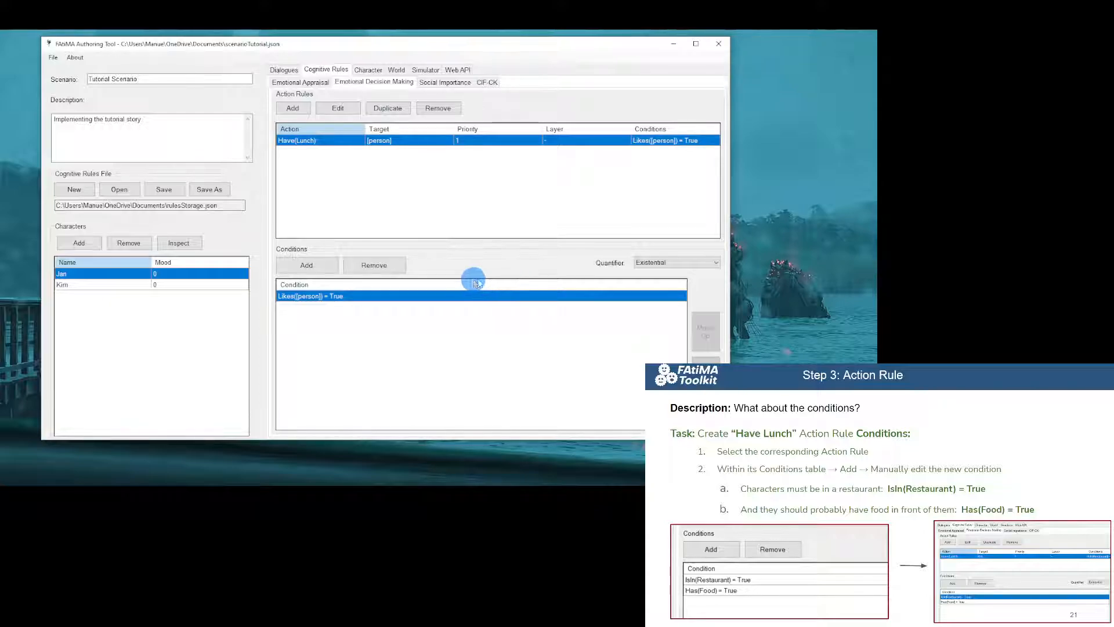
Add the condition In(Restaurant) = True to the Have(Lunch) action rule.
{"action": "left_click", "coordinate": [328, 266]}
{"action": "left_click", "coordinate": [340, 308]}
{"action": "left_click", "coordinate": [343, 308]}
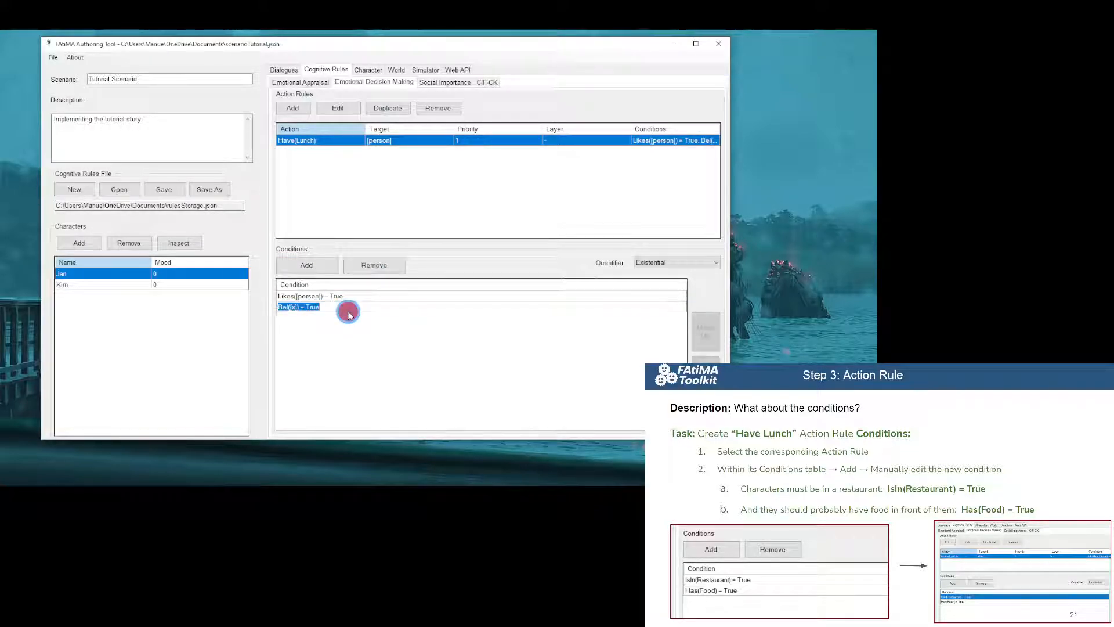
{"action": "type", "text": "Is"}
{"action": "type", "text": "(R"}
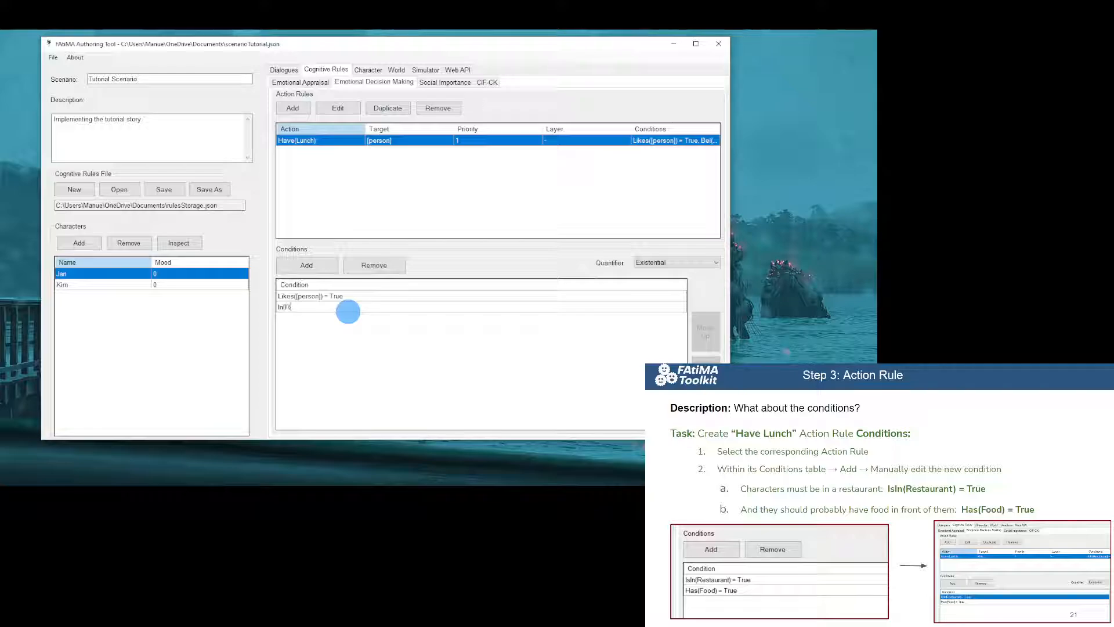
{"action": "type", "text": "estaurant) = True"}
{"action": "key", "text": "Return"}
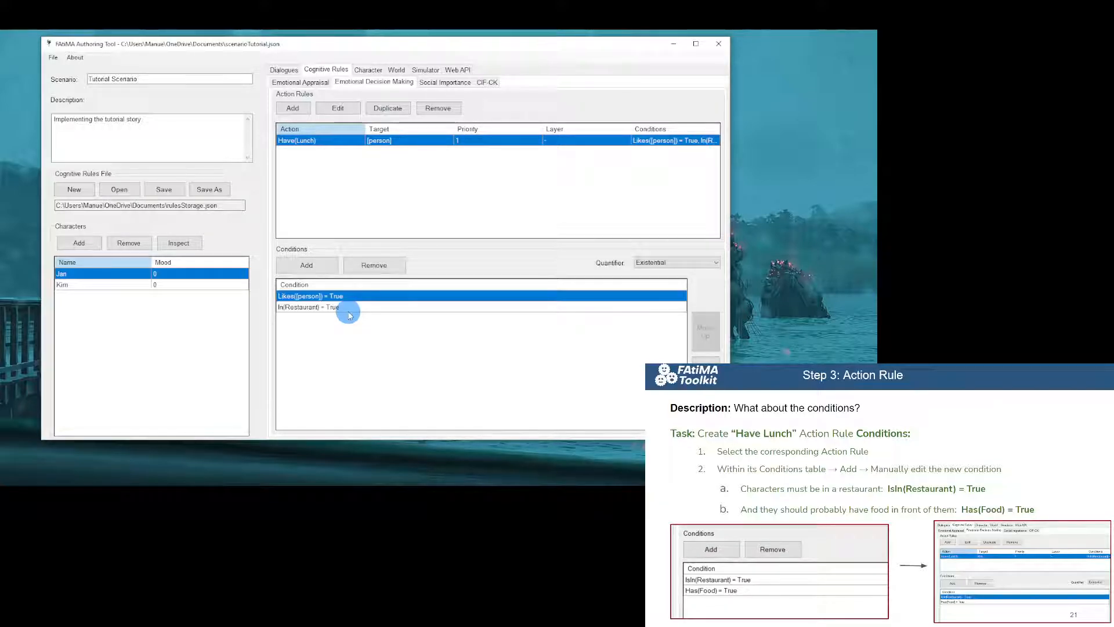
Save the cognitive rules file and the scenario with the new condition.
{"action": "left_click", "coordinate": [163, 190]}
{"action": "left_click", "coordinate": [53, 58]}
{"action": "left_click", "coordinate": [56, 92]}
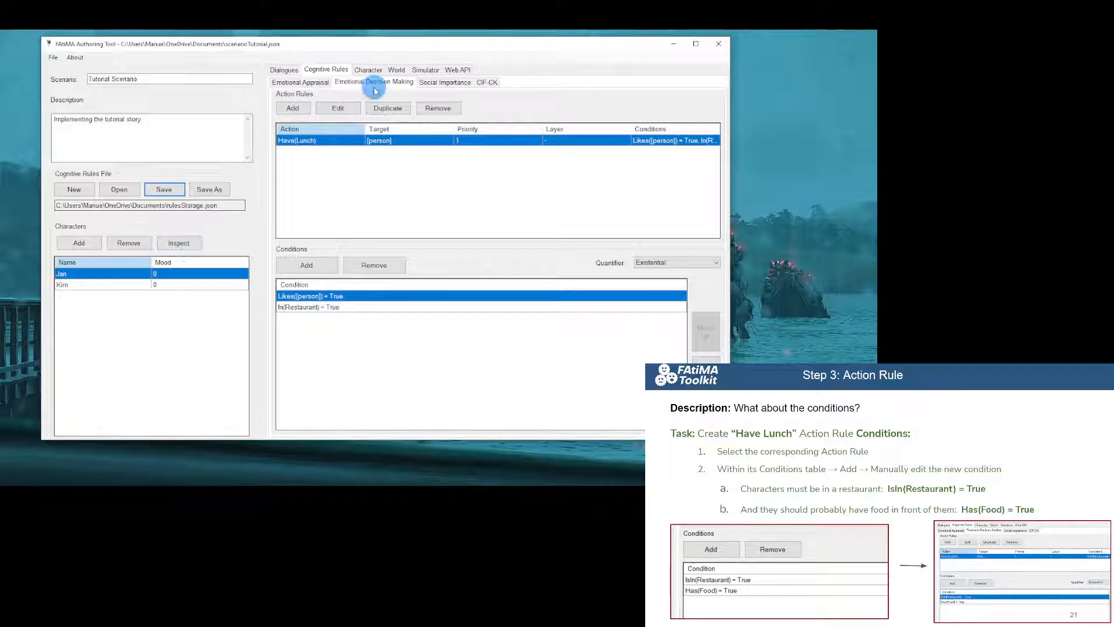
Check Jan's beliefs against the action rule's conditions and start the scenario in the simulator without a player.
{"action": "left_click", "coordinate": [368, 70]}
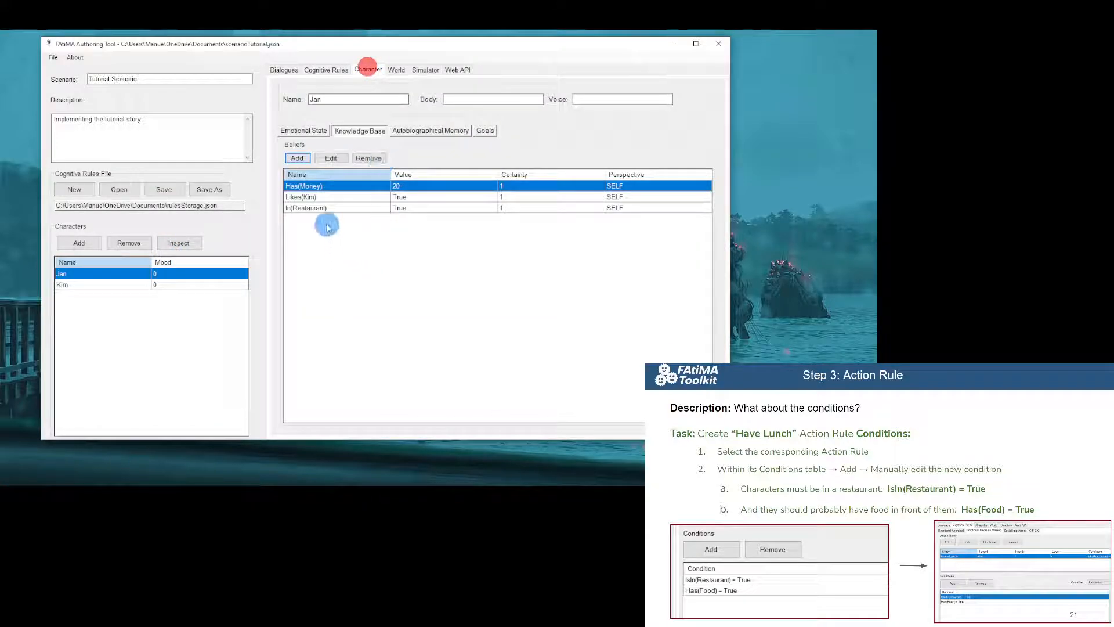
{"action": "left_click", "coordinate": [326, 69]}
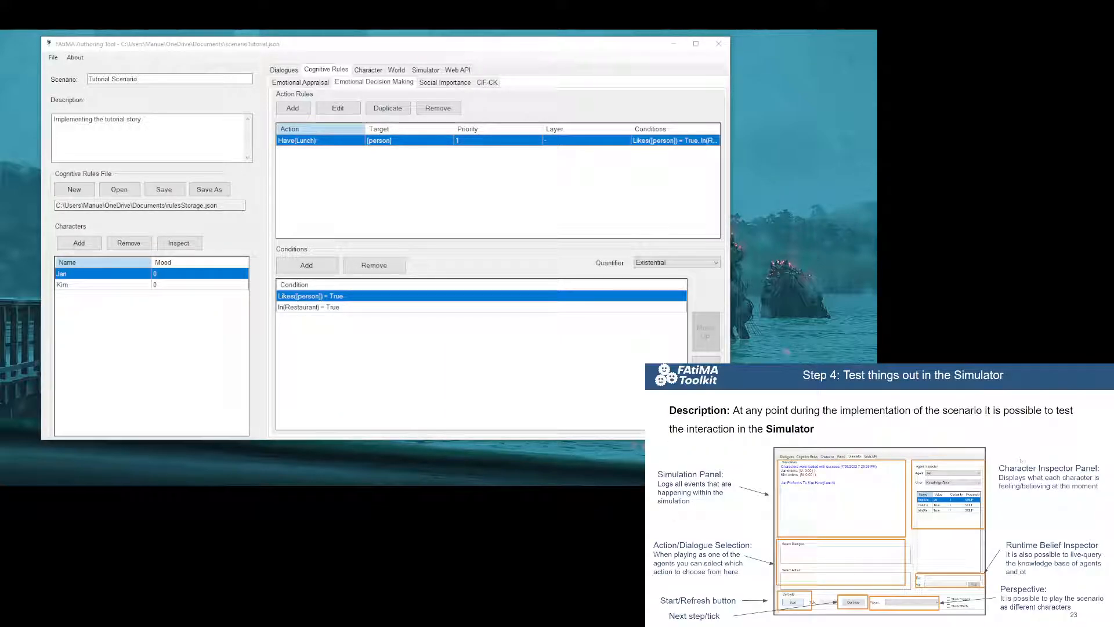
{"action": "left_click", "coordinate": [425, 71]}
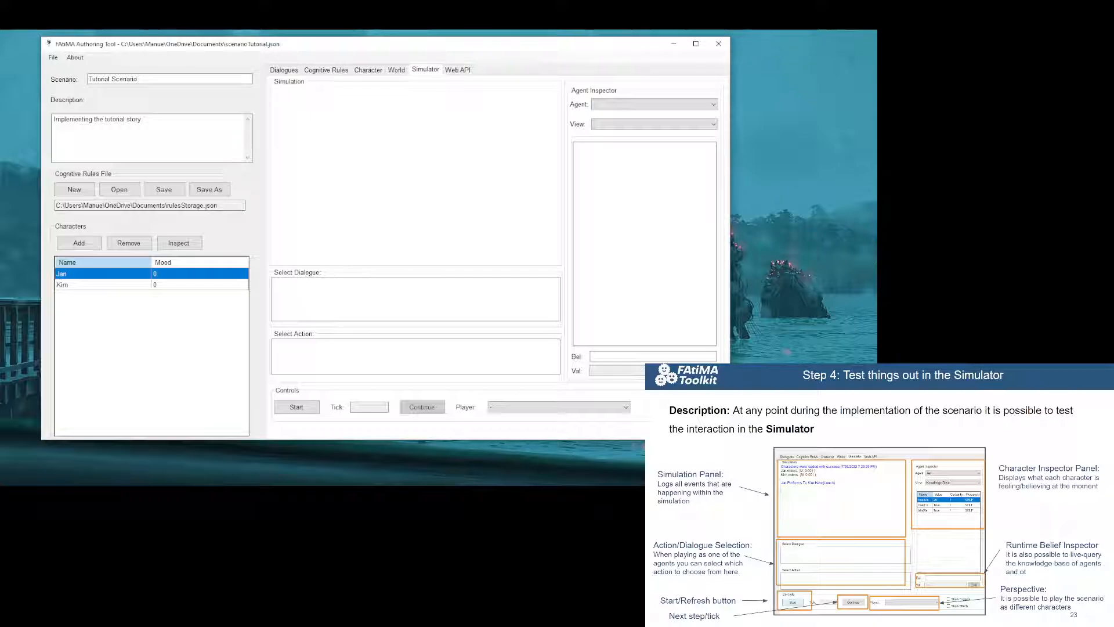
{"action": "left_click", "coordinate": [301, 408]}
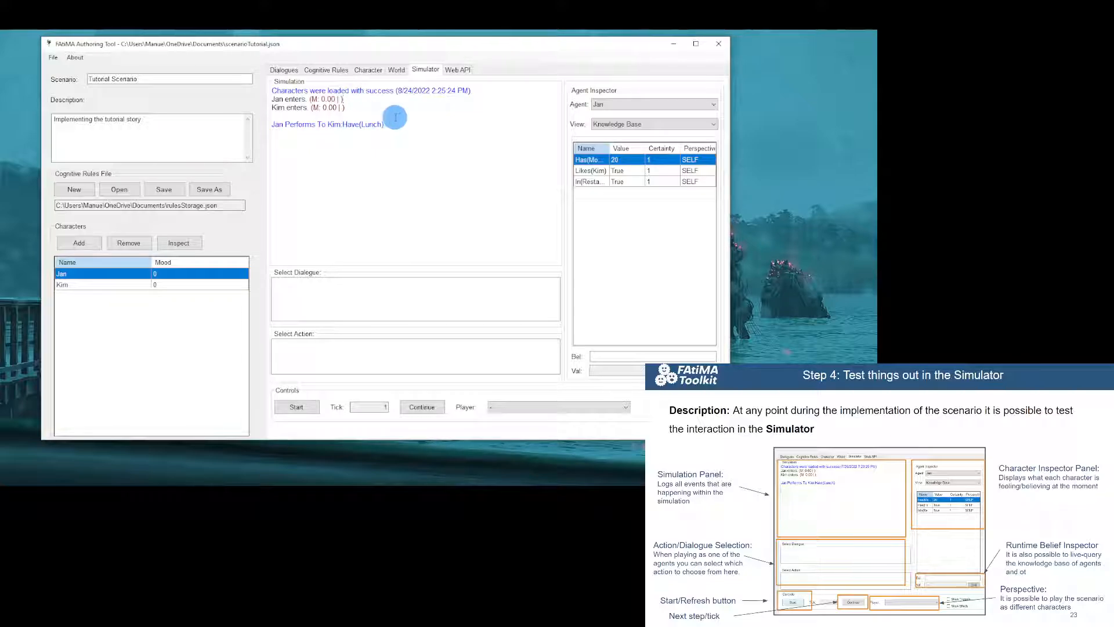
Restart the simulation with Jan as the player and perform his Have(Lunch) action toward Kim.
{"action": "left_click", "coordinate": [558, 406]}
{"action": "left_click", "coordinate": [520, 426]}
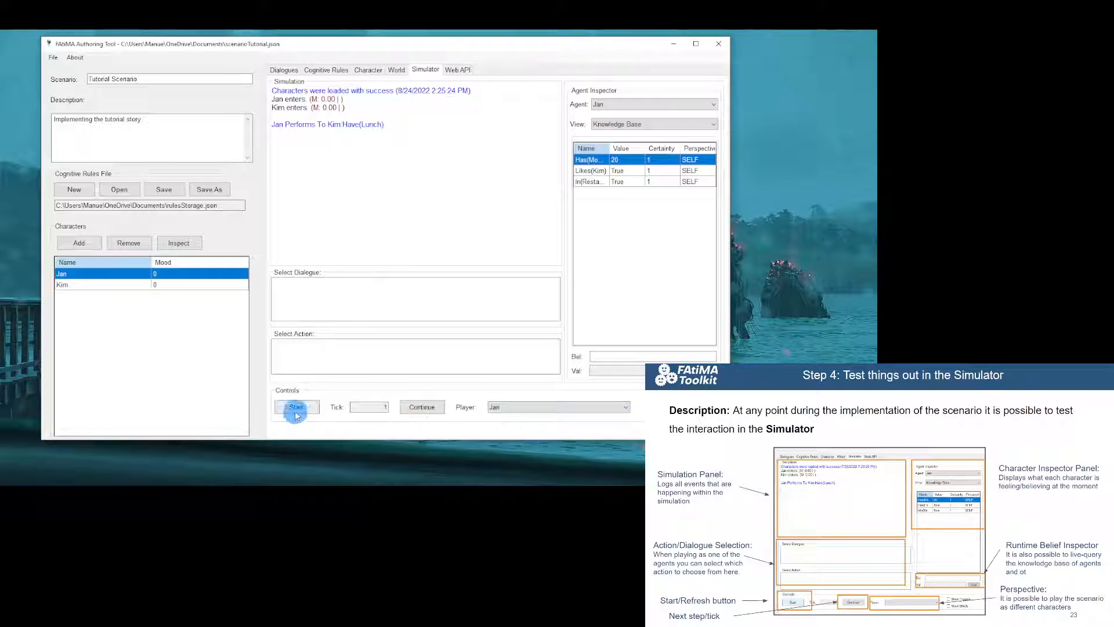
{"action": "left_click", "coordinate": [295, 408]}
{"action": "left_click", "coordinate": [296, 343]}
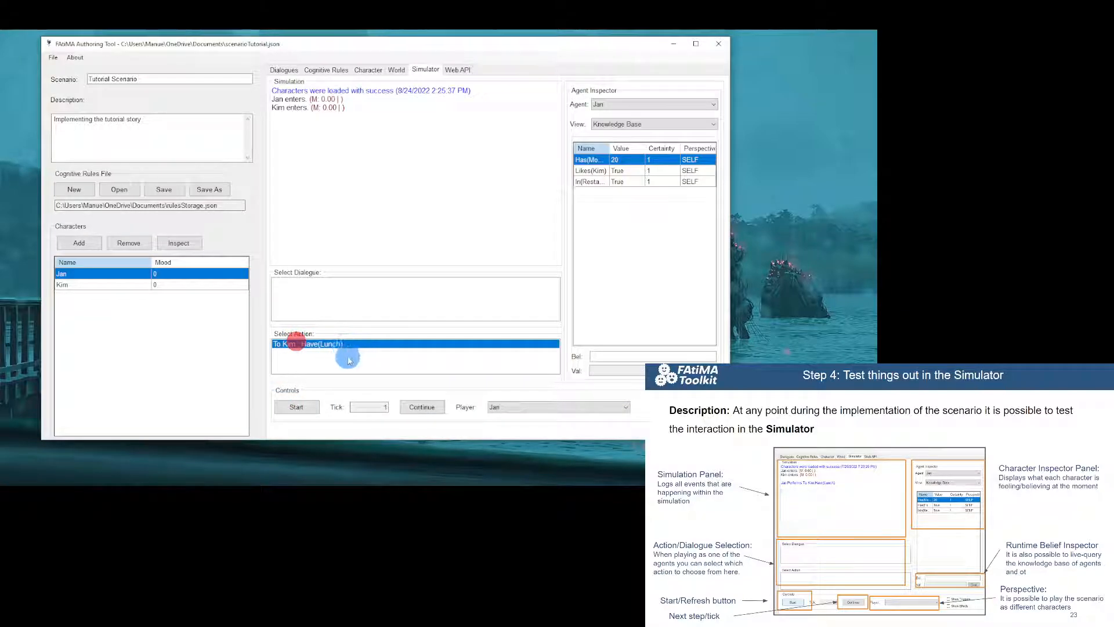
{"action": "double_click", "coordinate": [359, 344]}
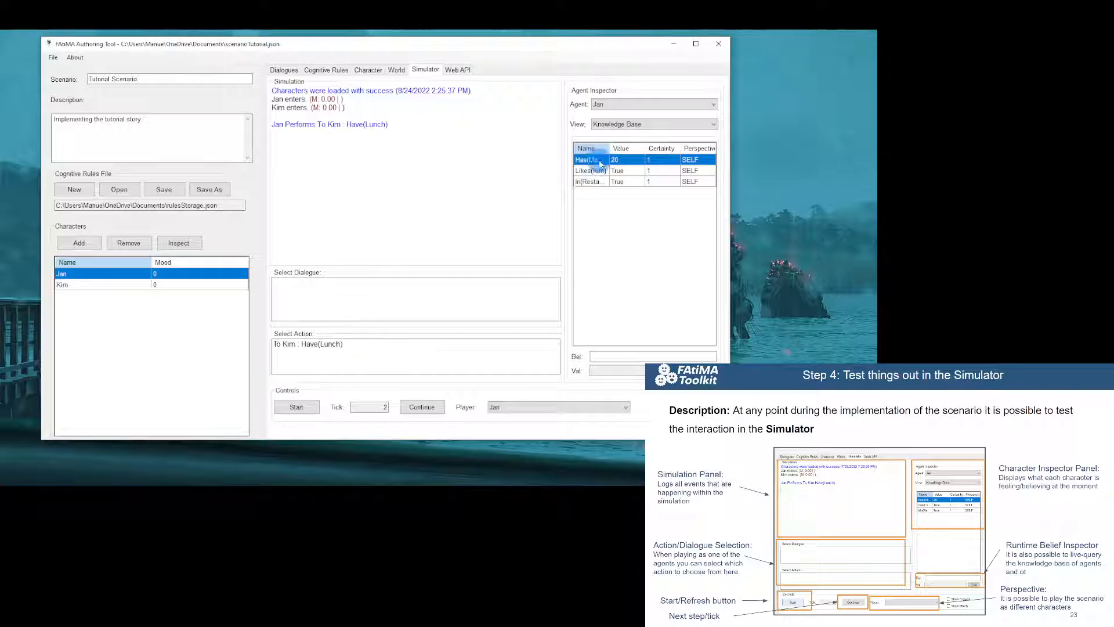
Inspect Kim's knowledge base in the running simulation and switch the inspected agent back to Jan.
{"action": "left_click", "coordinate": [612, 105]}
{"action": "left_click", "coordinate": [607, 120]}
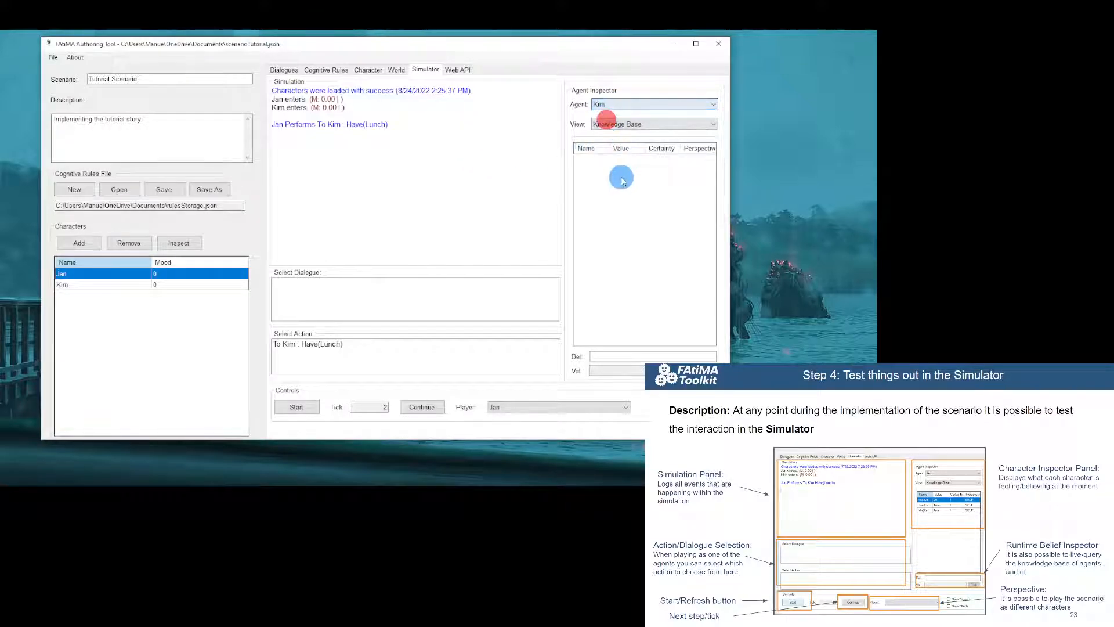
{"action": "left_click", "coordinate": [610, 103]}
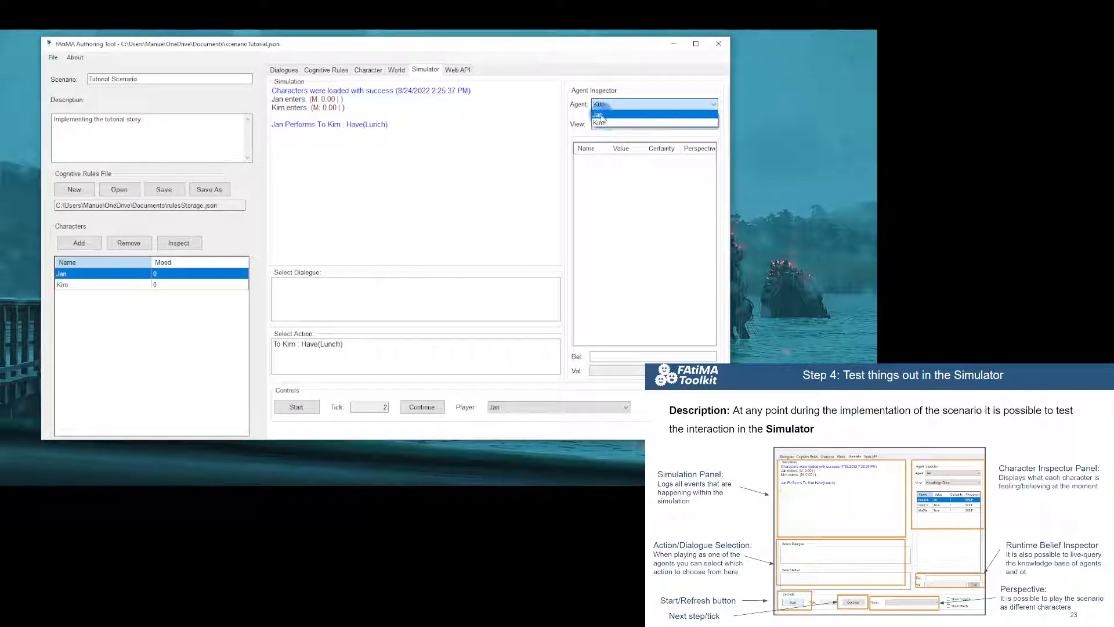
{"action": "left_click", "coordinate": [598, 114]}
Look through Jan's emotional state, goals and autobiographical memory in the simulation, and return to his knowledge base.
{"action": "left_click", "coordinate": [610, 124]}
{"action": "left_click", "coordinate": [614, 143]}
{"action": "left_click", "coordinate": [613, 124]}
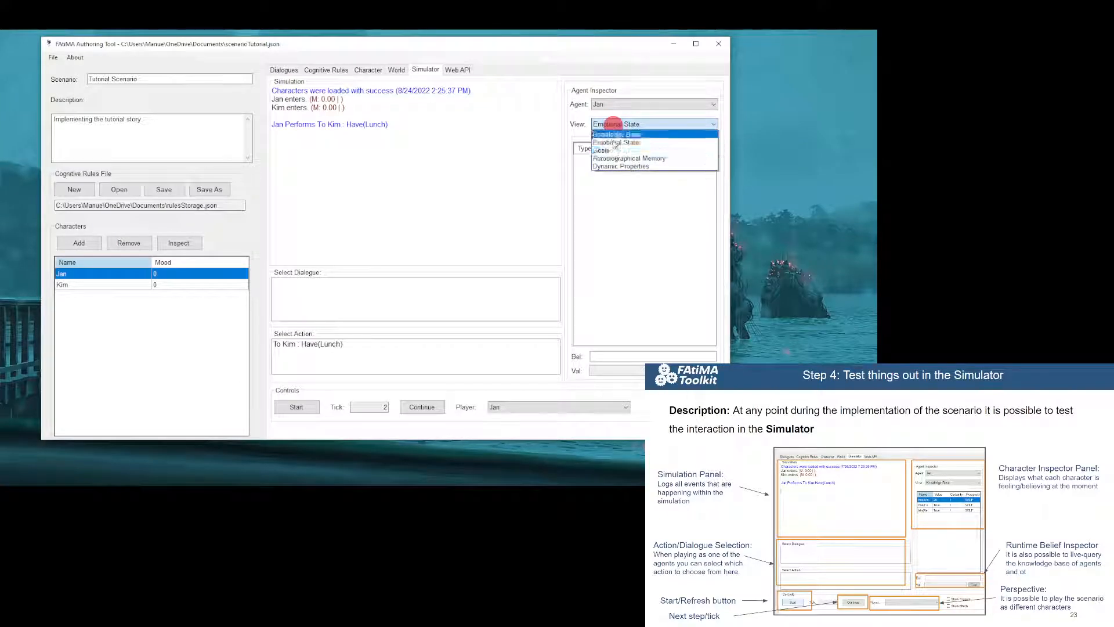
{"action": "left_click", "coordinate": [603, 151]}
{"action": "left_click", "coordinate": [613, 123]}
{"action": "left_click", "coordinate": [618, 158]}
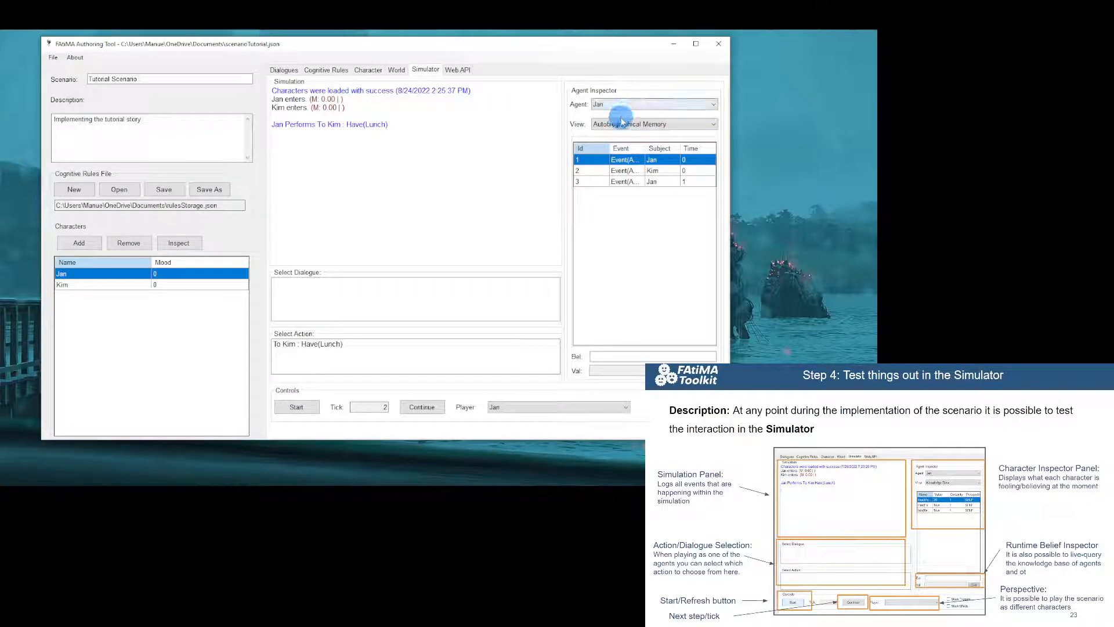
{"action": "left_click", "coordinate": [618, 123]}
{"action": "left_click", "coordinate": [617, 135]}
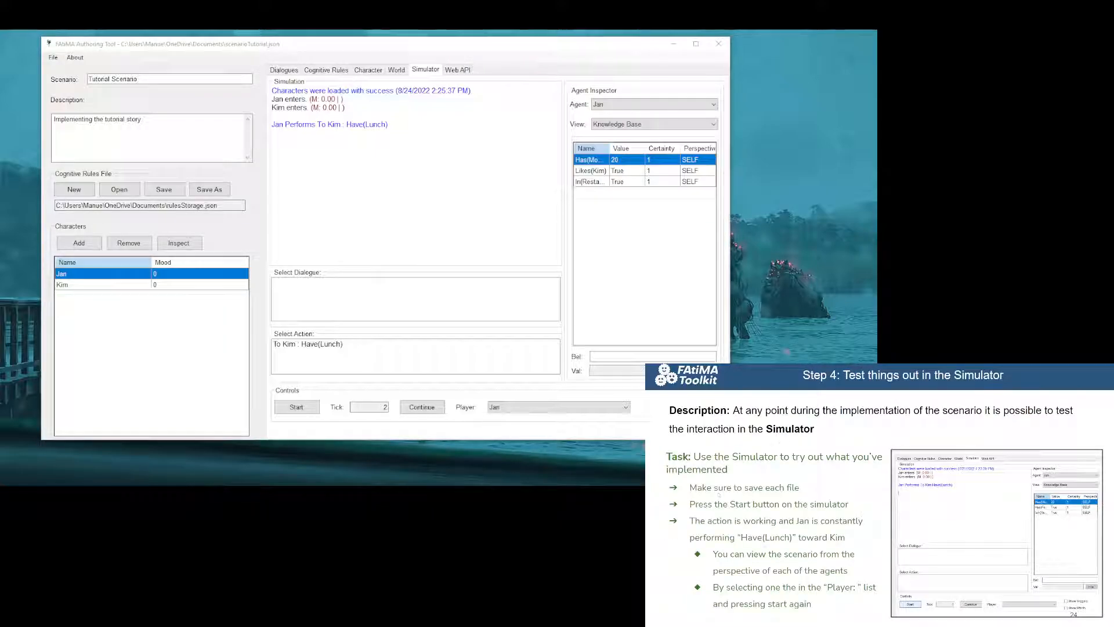
Perform Jan's Have(Lunch) action toward Kim five more times in the simulation.
{"action": "double_click", "coordinate": [341, 345]}
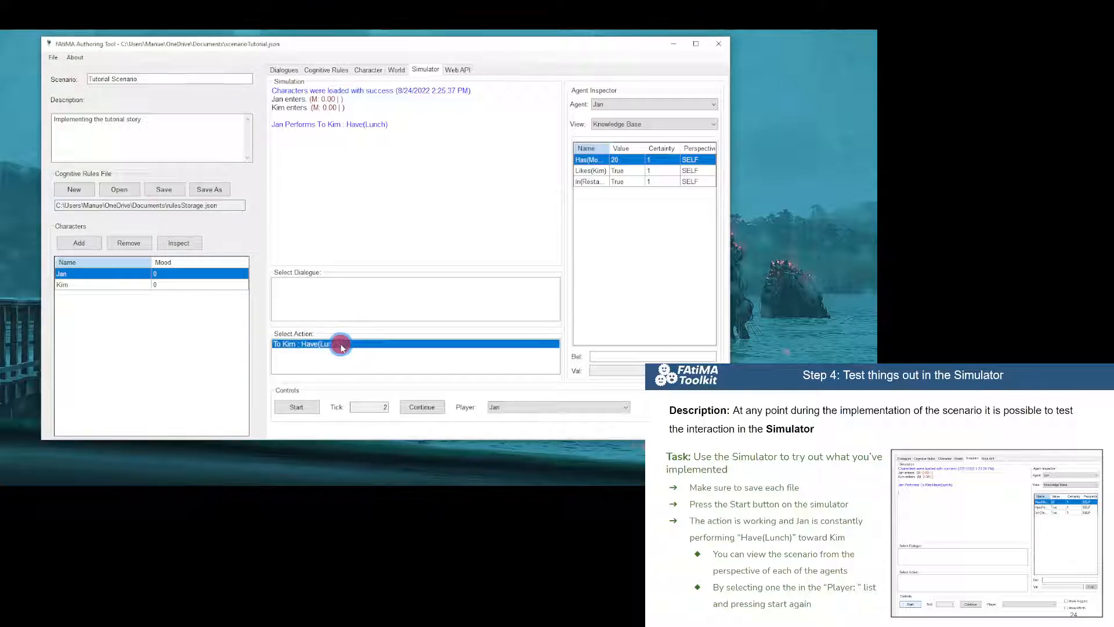
{"action": "double_click", "coordinate": [340, 345]}
{"action": "double_click", "coordinate": [340, 345]}
{"action": "double_click", "coordinate": [340, 345]}
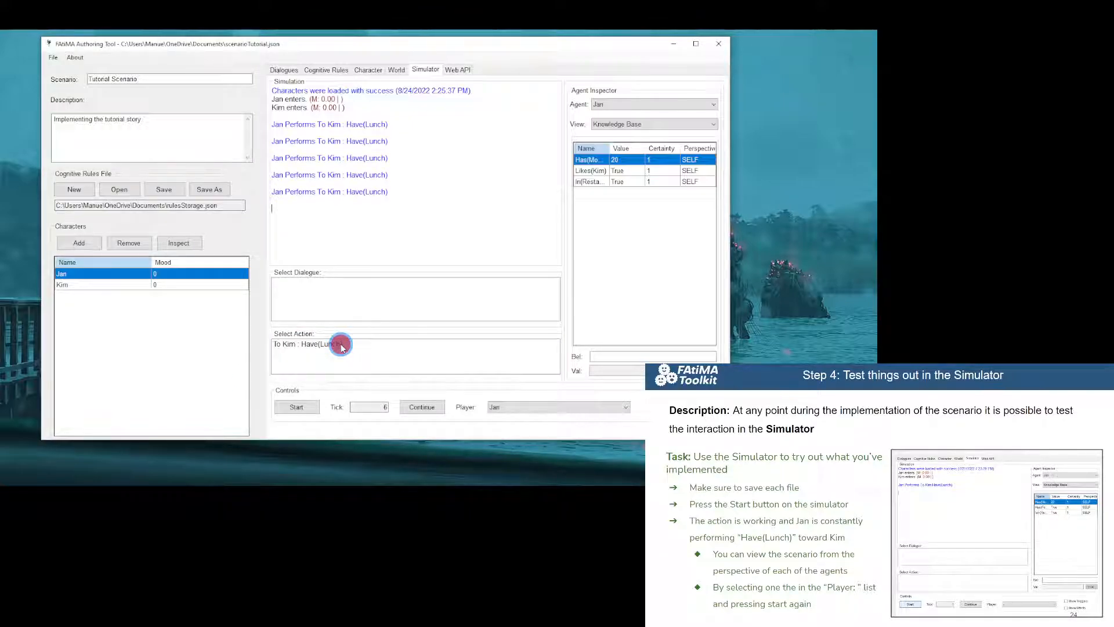
{"action": "double_click", "coordinate": [340, 345]}
Restart the simulation with no player selected and advance it to tick 6.
{"action": "left_click", "coordinate": [497, 406]}
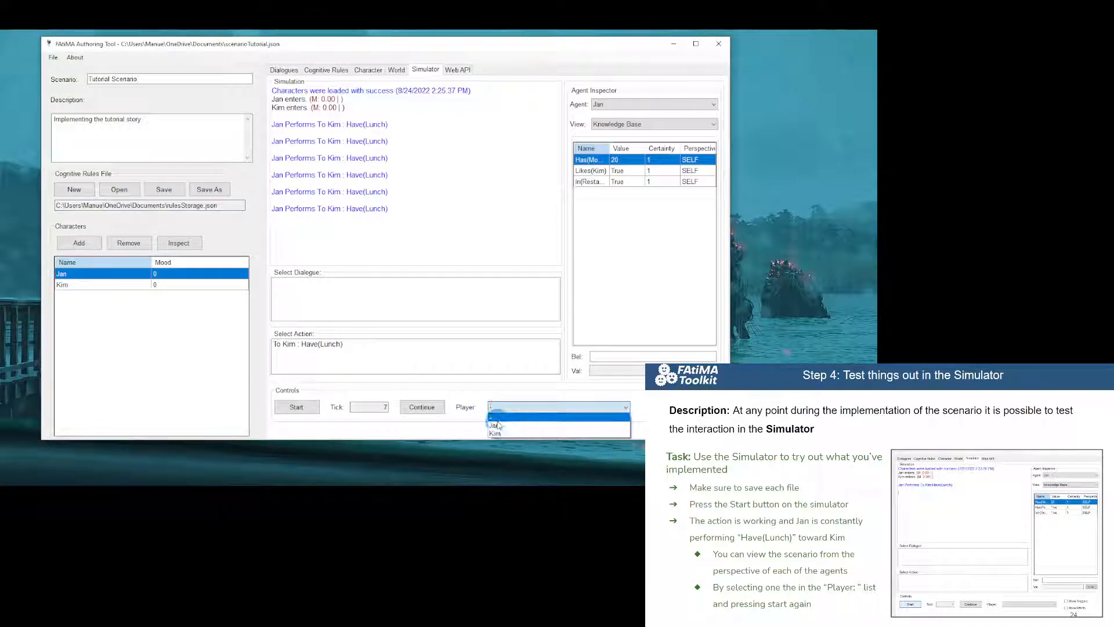
{"action": "left_click", "coordinate": [497, 417]}
{"action": "left_click", "coordinate": [295, 406]}
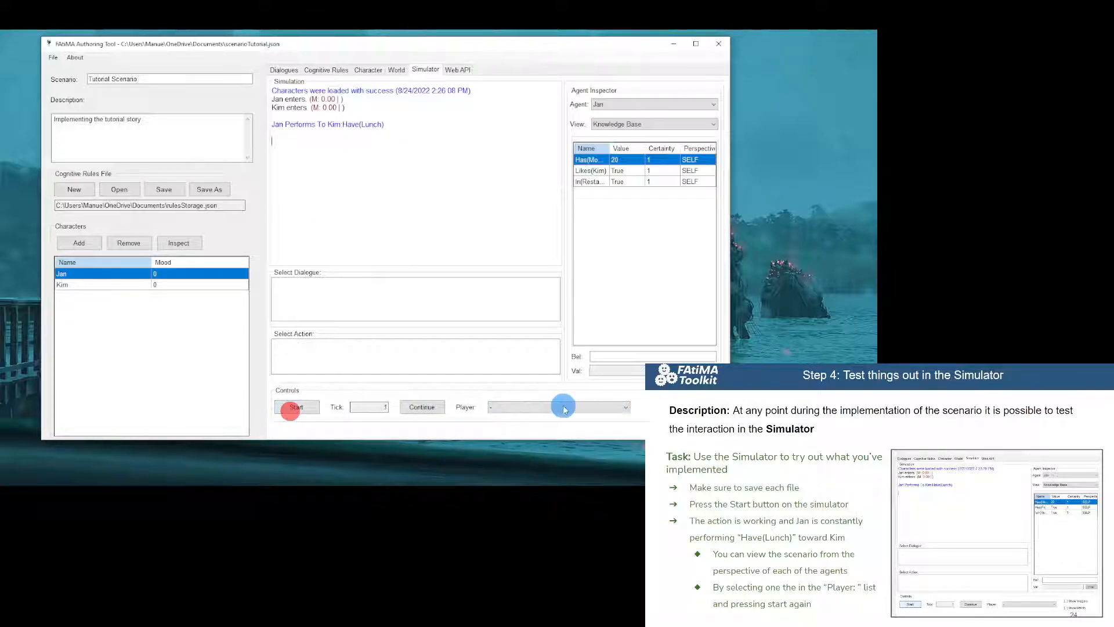
{"action": "left_click", "coordinate": [421, 408]}
{"action": "left_click", "coordinate": [419, 406]}
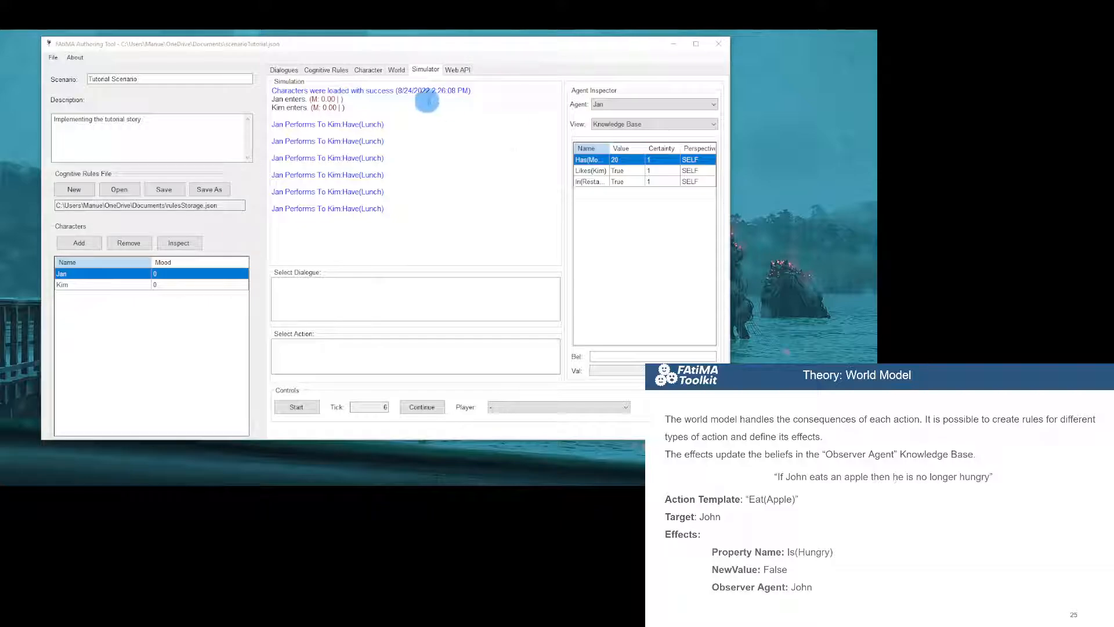
Add a world model action rule for Have(Lunch) with * as subject and target and priority 0.
{"action": "left_click", "coordinate": [396, 70]}
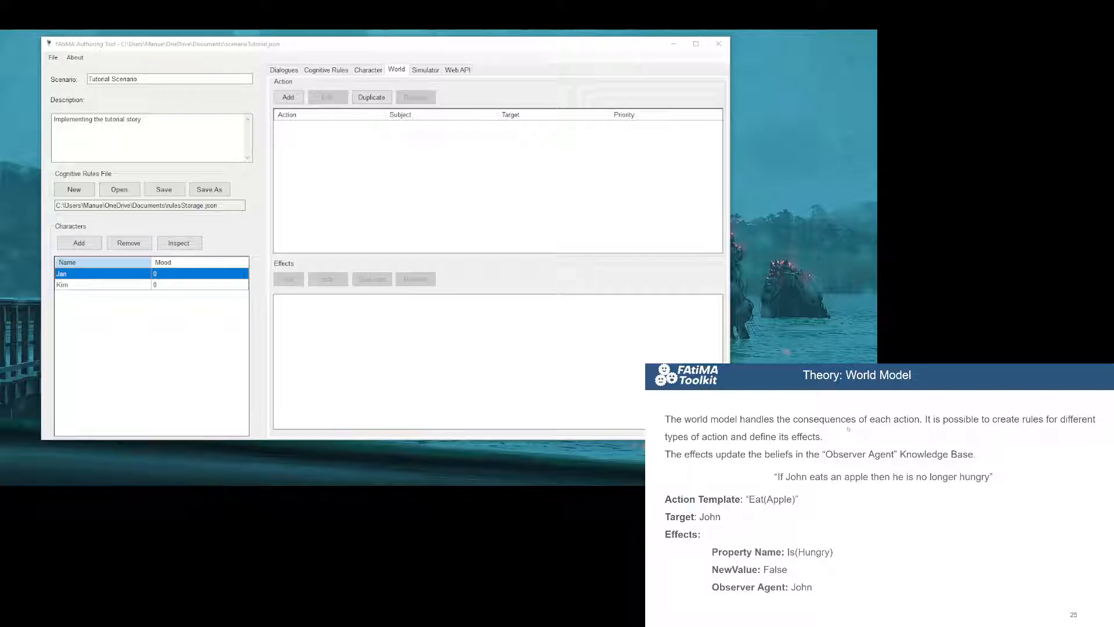
{"action": "left_click", "coordinate": [460, 174]}
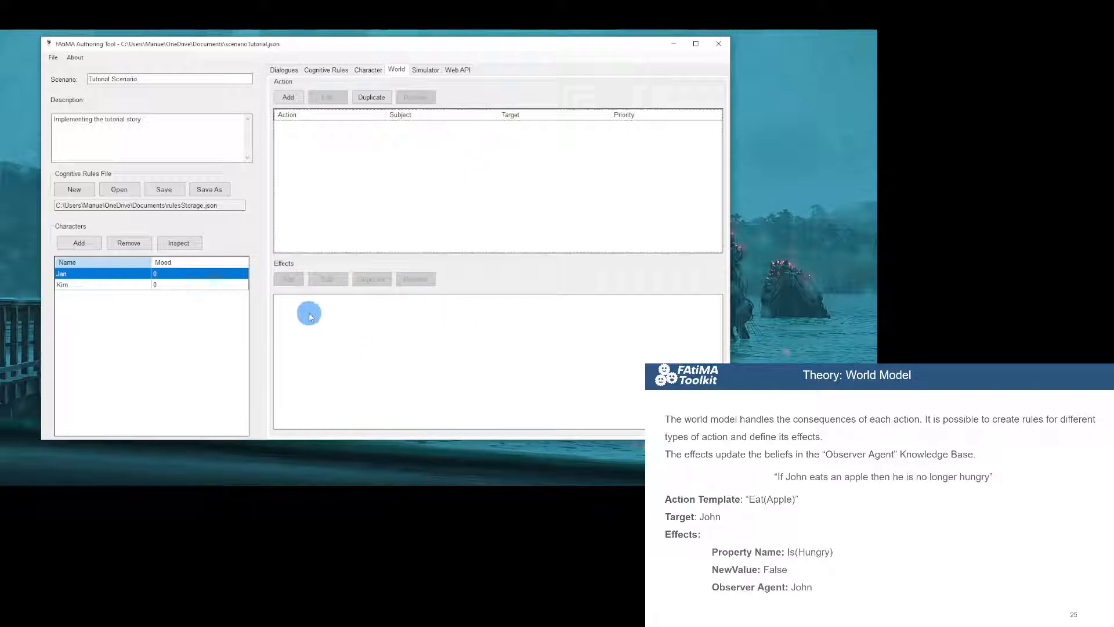
{"action": "left_click", "coordinate": [298, 99]}
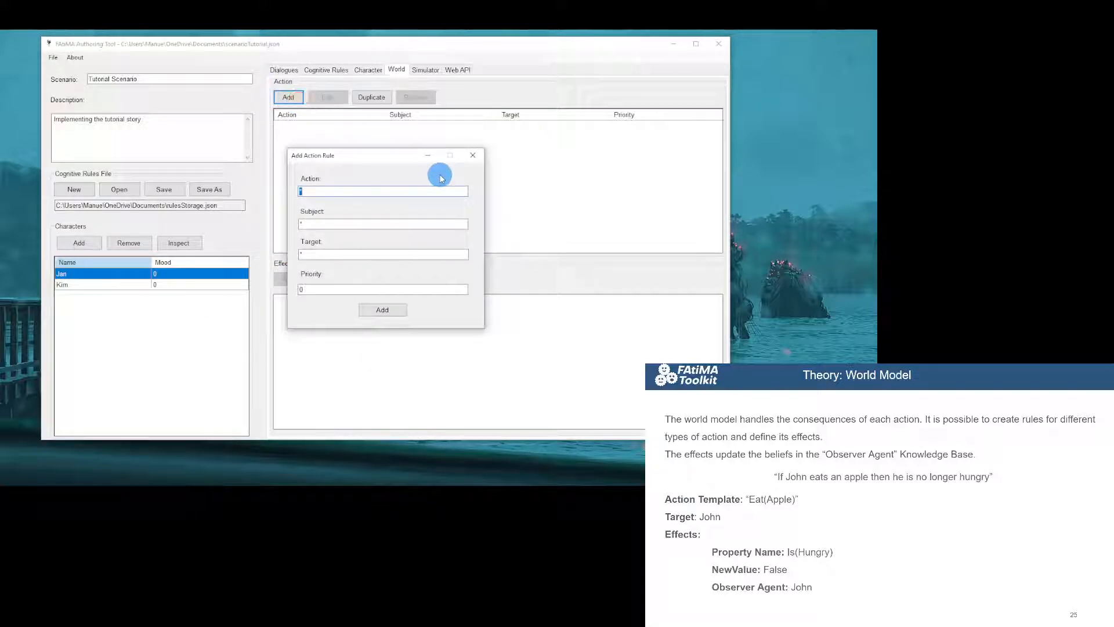
{"action": "type", "text": "Have(Lunch)"}
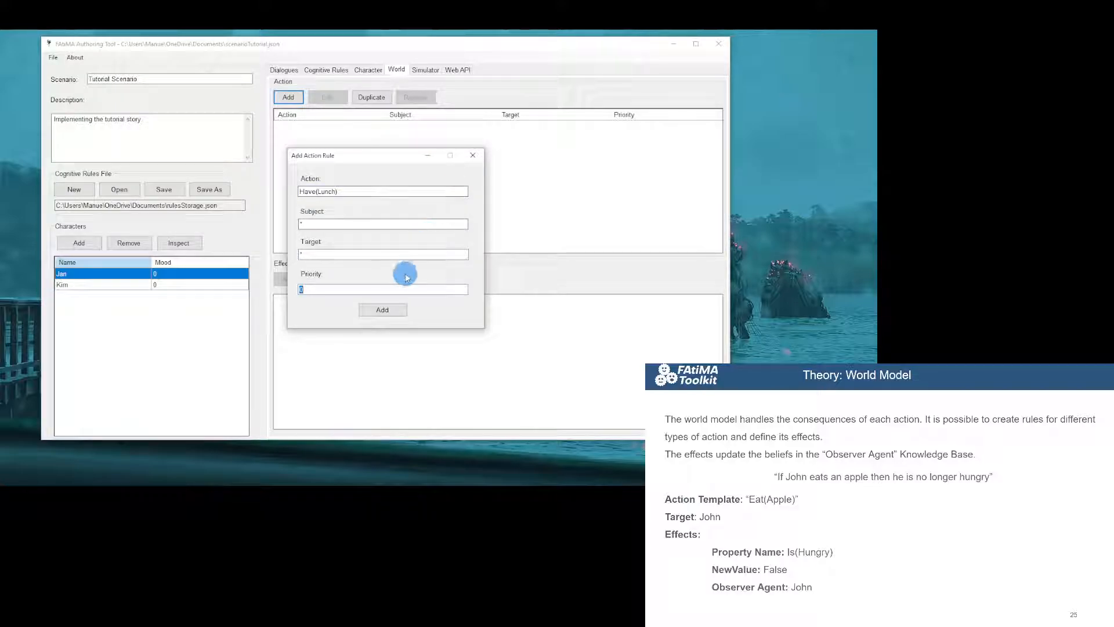
{"action": "left_click", "coordinate": [382, 310]}
{"action": "left_click", "coordinate": [290, 278]}
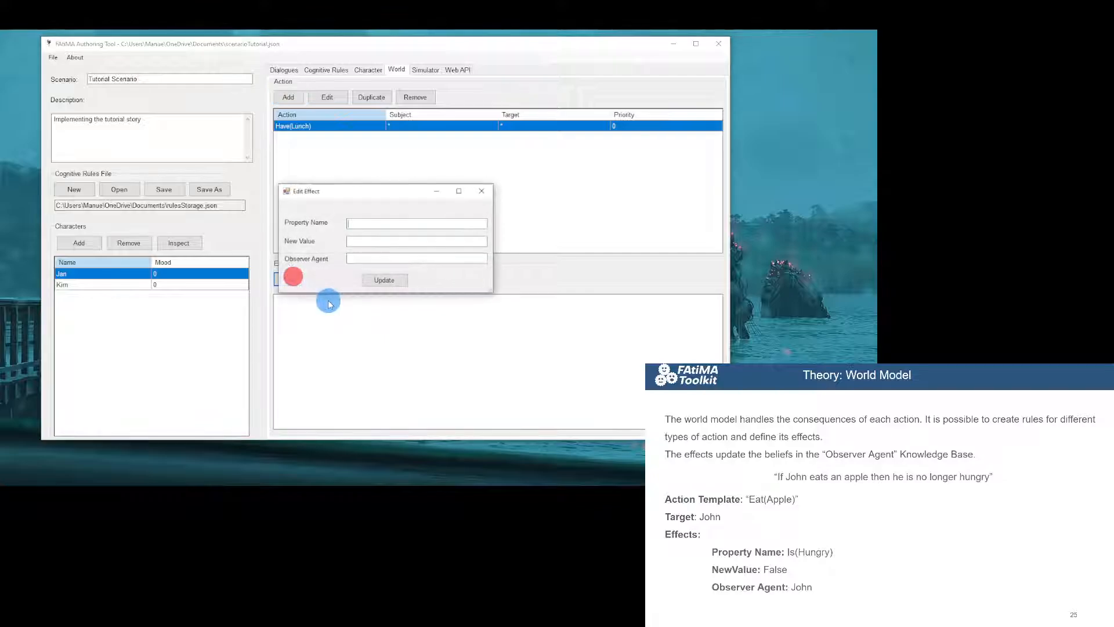
{"action": "left_click", "coordinate": [356, 223]}
{"action": "left_click_drag", "start_coordinate": [374, 195], "coordinate": [437, 214]}
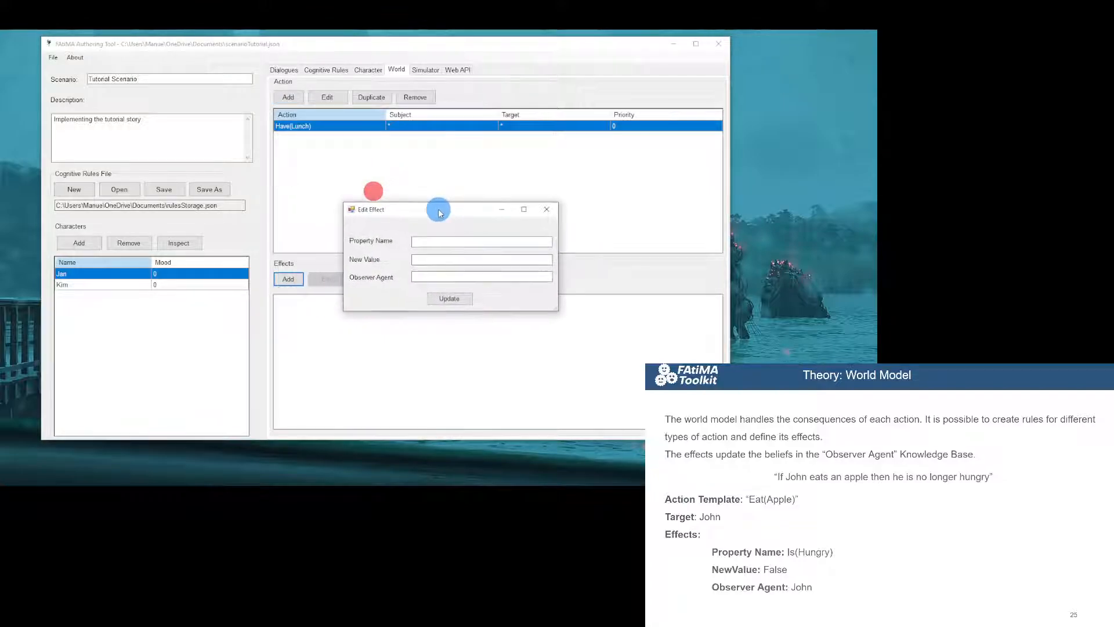
{"action": "left_click", "coordinate": [542, 208]}
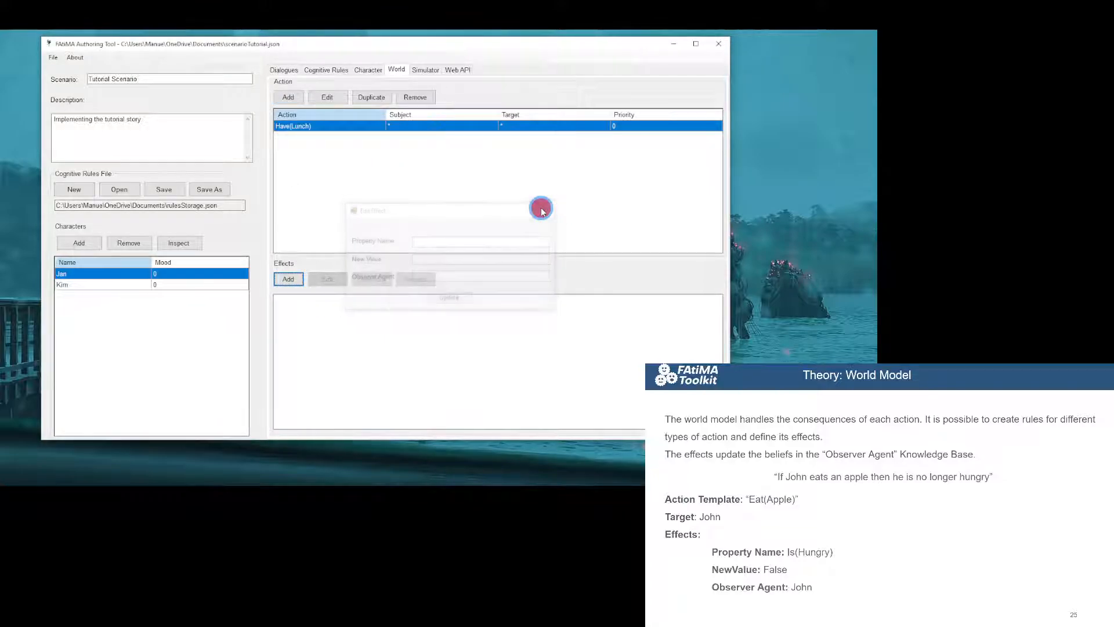
Add the condition Has(Food) = True to the Have(Lunch) decision-making action rule.
{"action": "left_click", "coordinate": [326, 69]}
{"action": "left_click", "coordinate": [316, 270]}
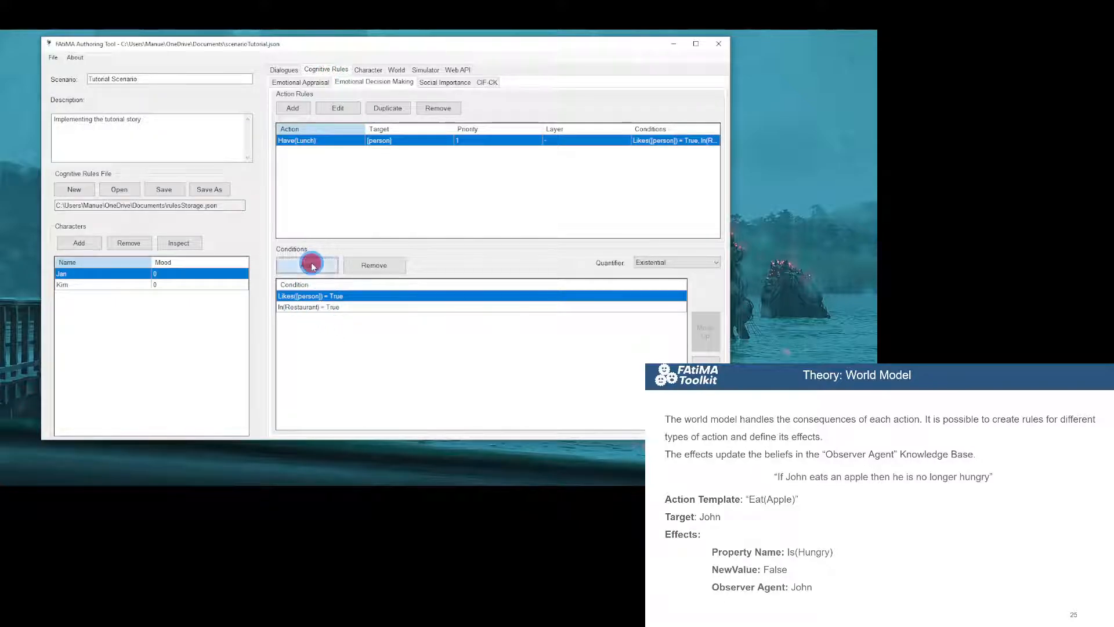
{"action": "left_click", "coordinate": [325, 319]}
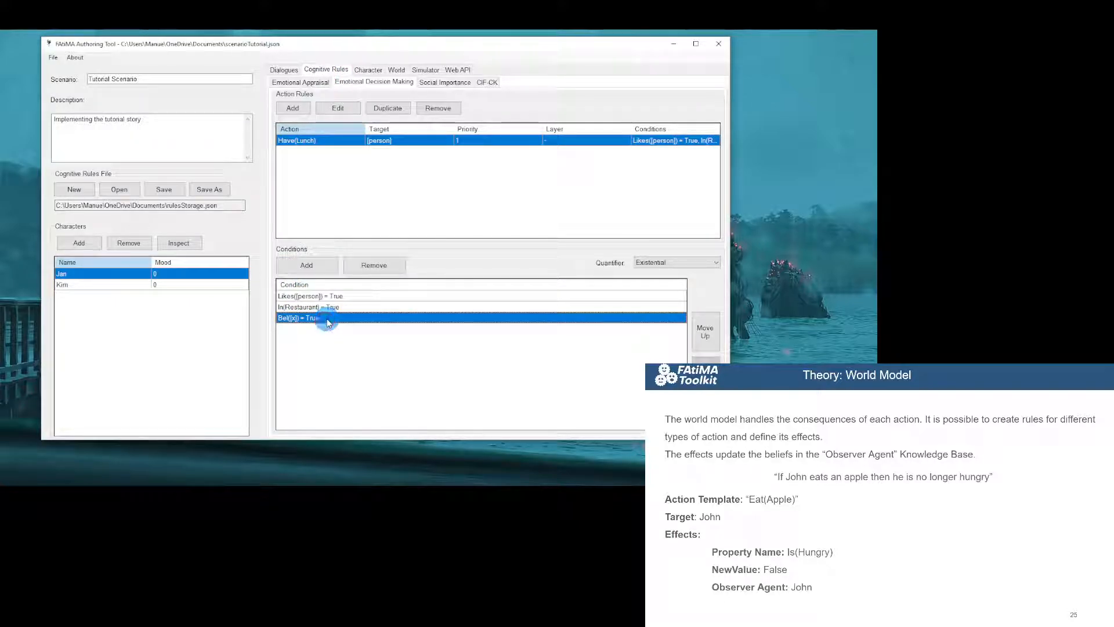
{"action": "left_click", "coordinate": [327, 319]}
{"action": "type", "text": "H"}
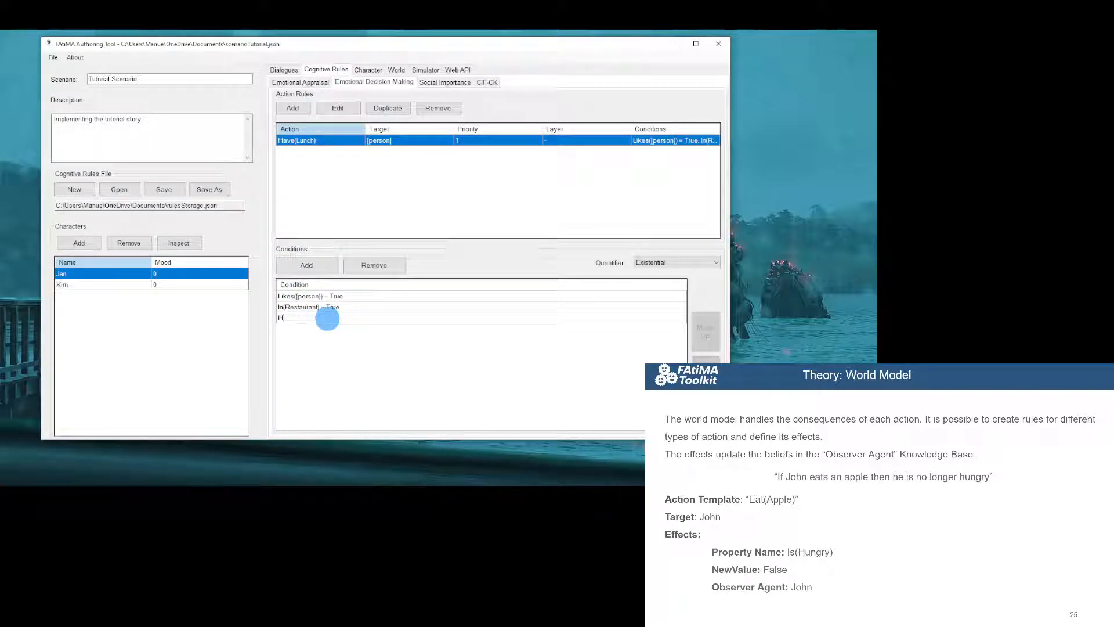
{"action": "type", "text": "as(Food)"}
{"action": "key", "text": "Return"}
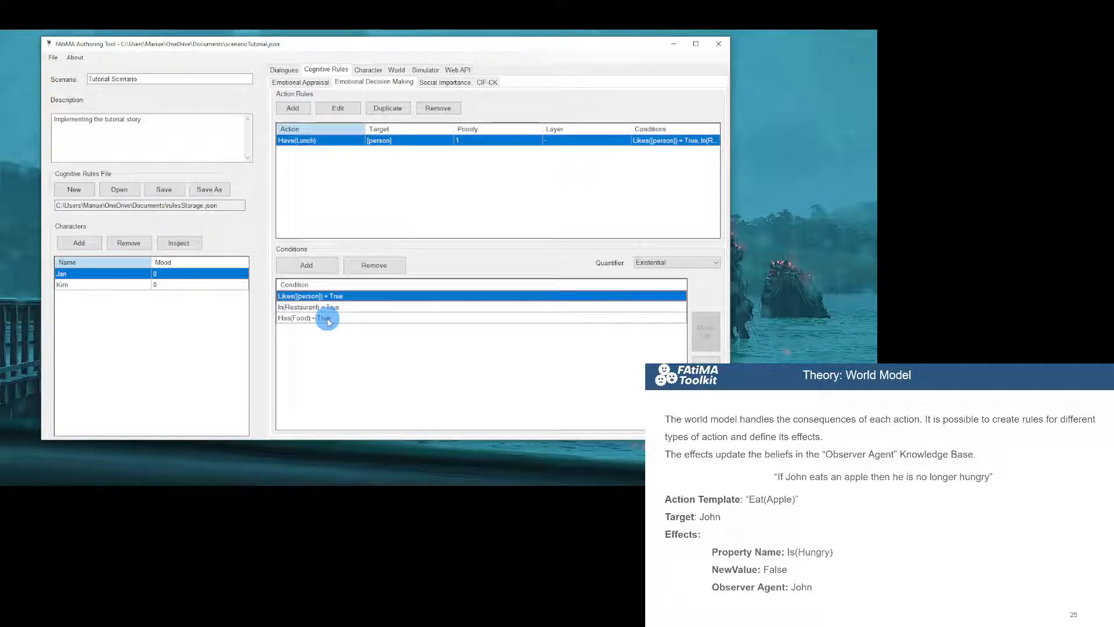
Add the belief Has(Food) = True to Jan's knowledge base and save the cognitive rules.
{"action": "left_click", "coordinate": [381, 69]}
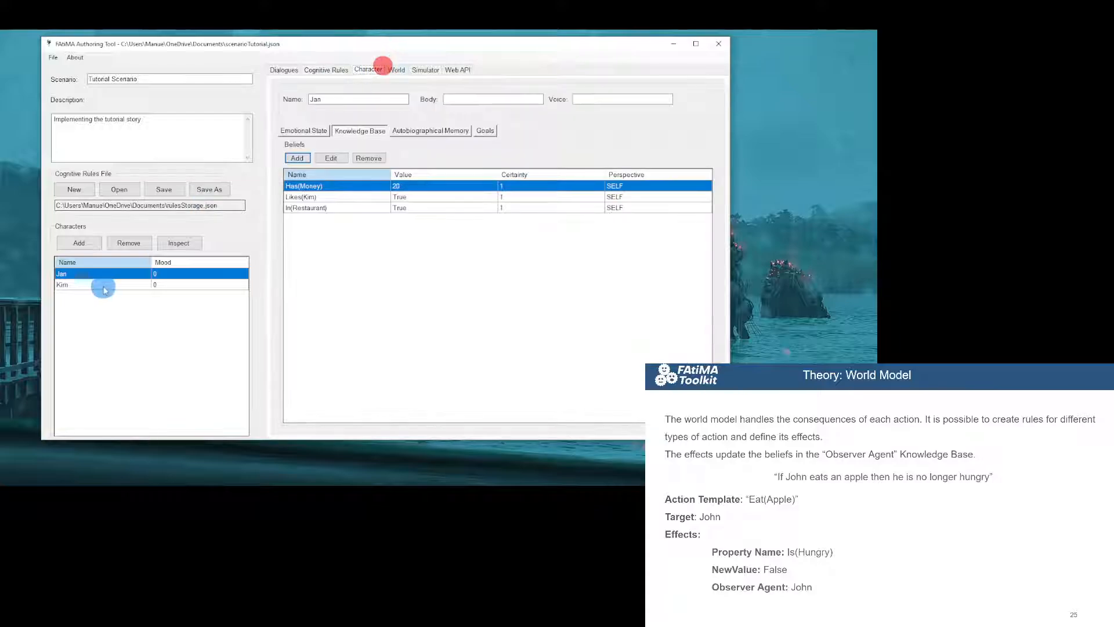
{"action": "left_click", "coordinate": [297, 159]}
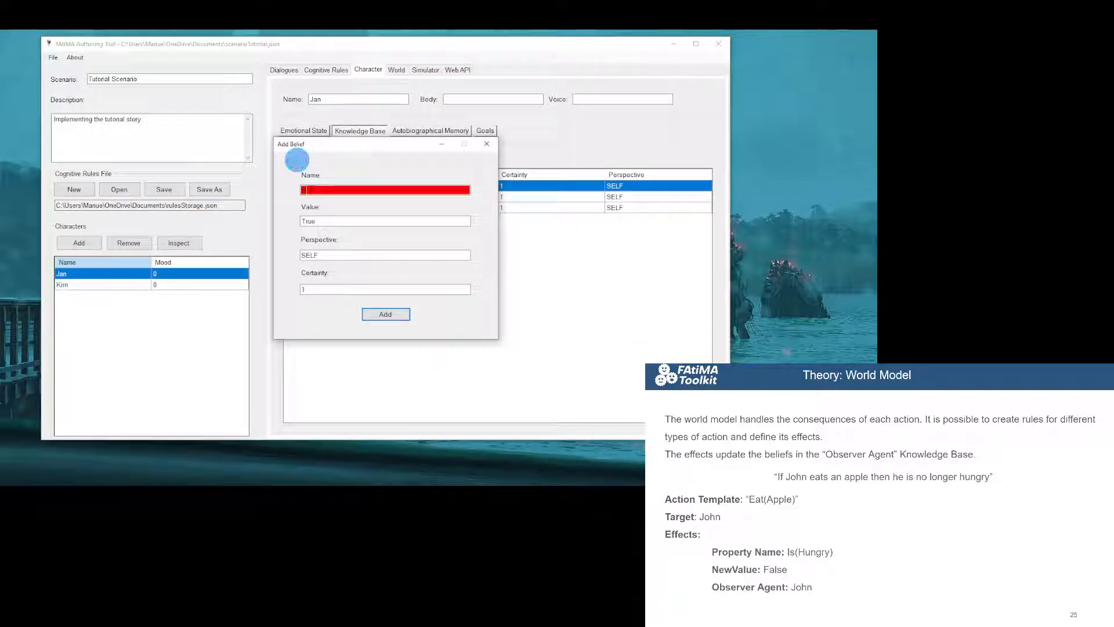
{"action": "type", "text": "Has(Food)"}
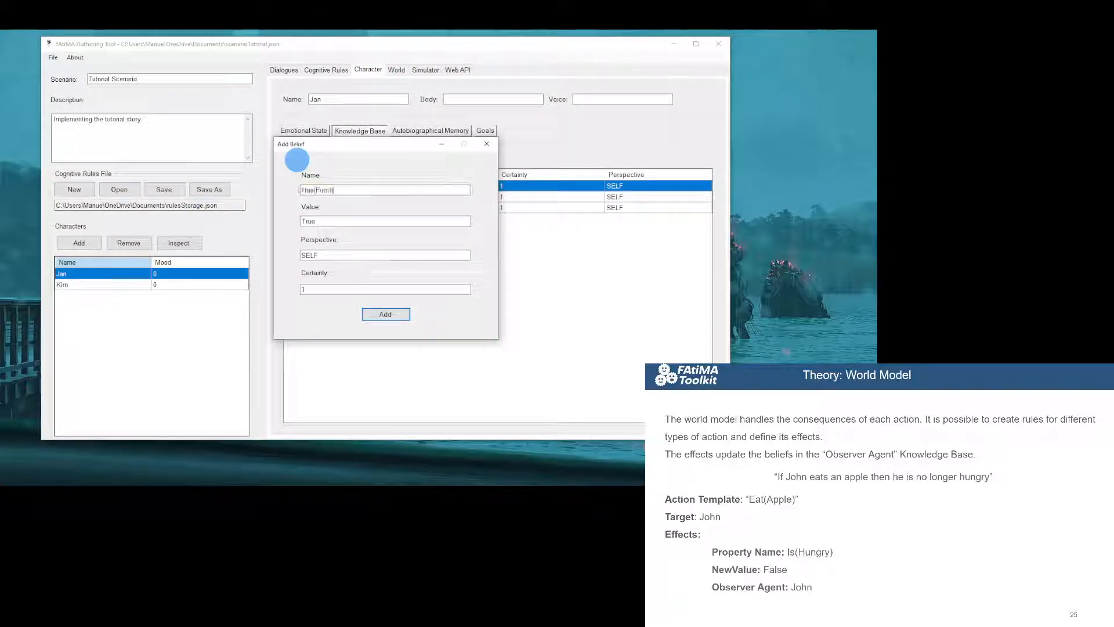
{"action": "left_click", "coordinate": [385, 314]}
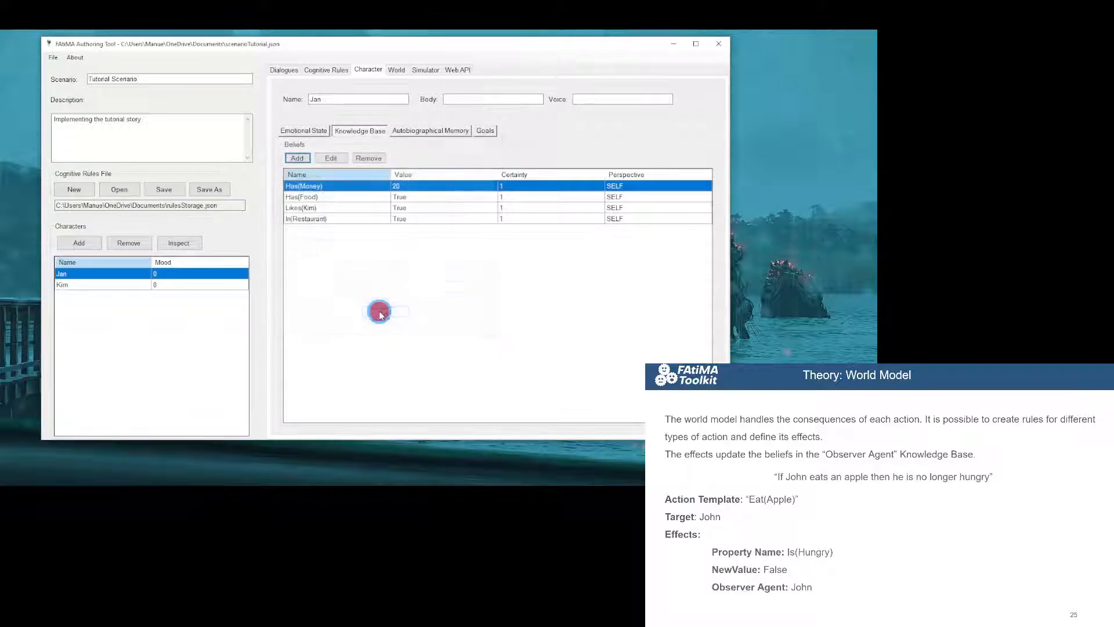
{"action": "left_click", "coordinate": [168, 194]}
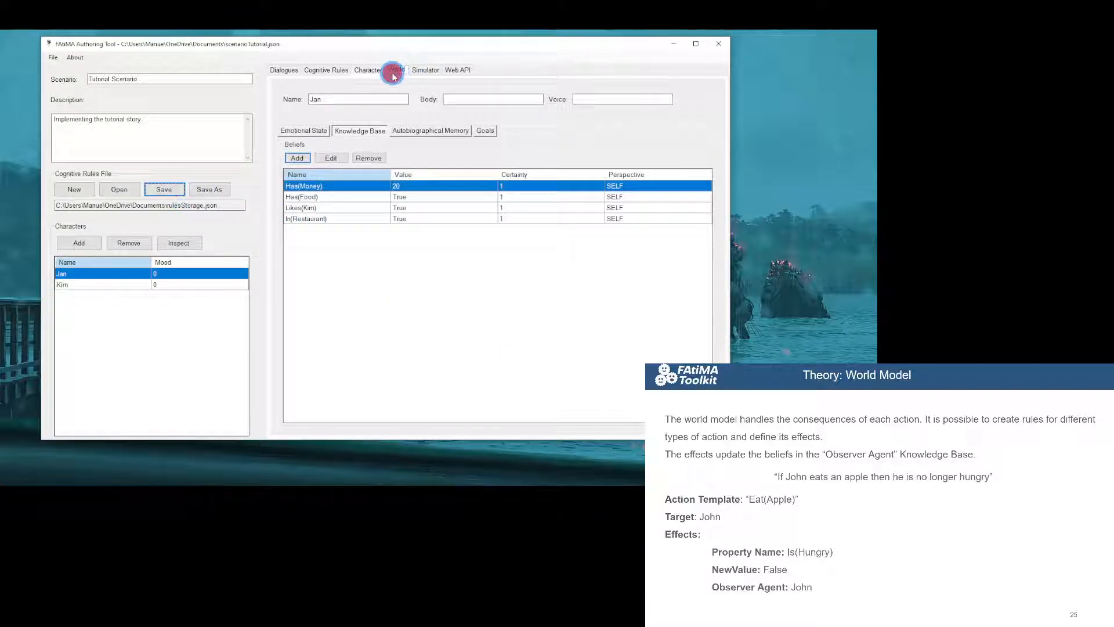
Add an effect to the Have(Lunch) world rule that sets Has(Food) to False with * as observer agent.
{"action": "left_click", "coordinate": [326, 69]}
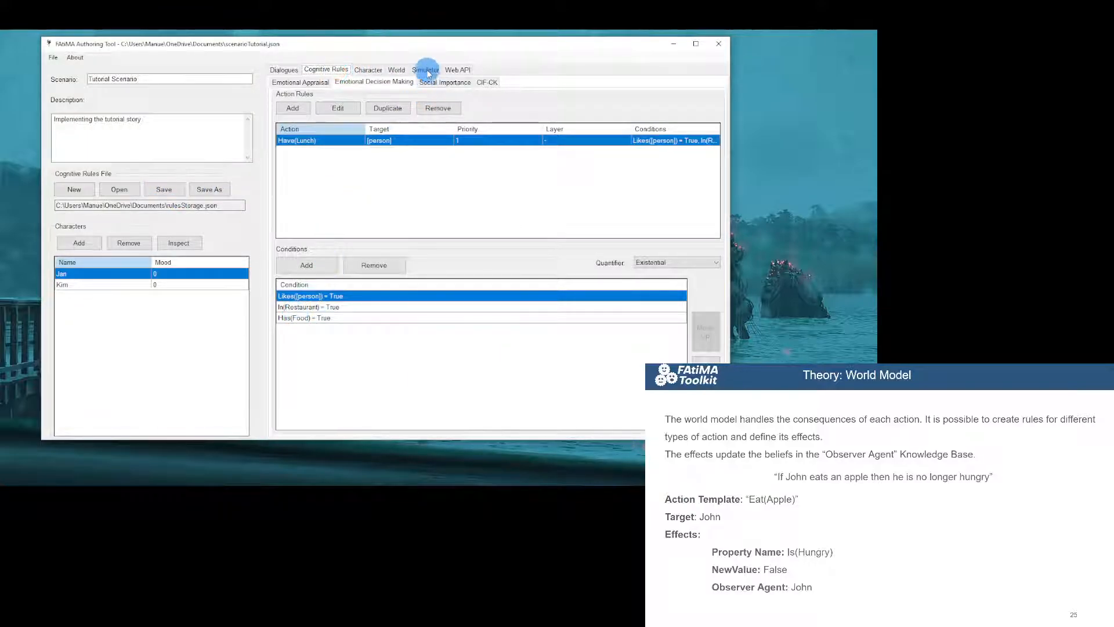
{"action": "left_click", "coordinate": [397, 70]}
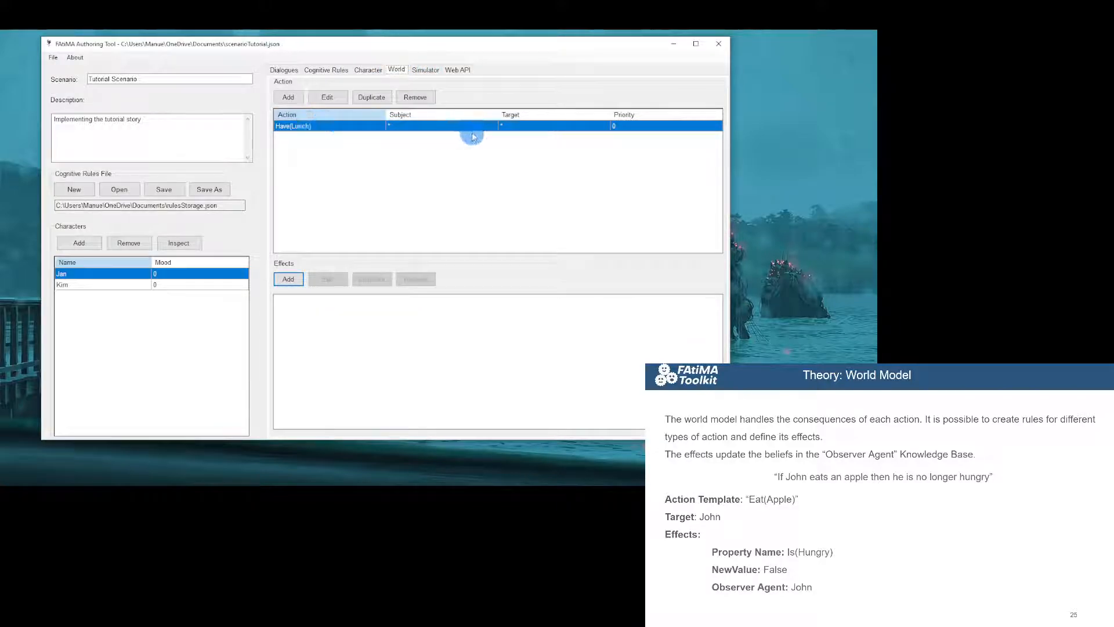
{"action": "left_click", "coordinate": [289, 279]}
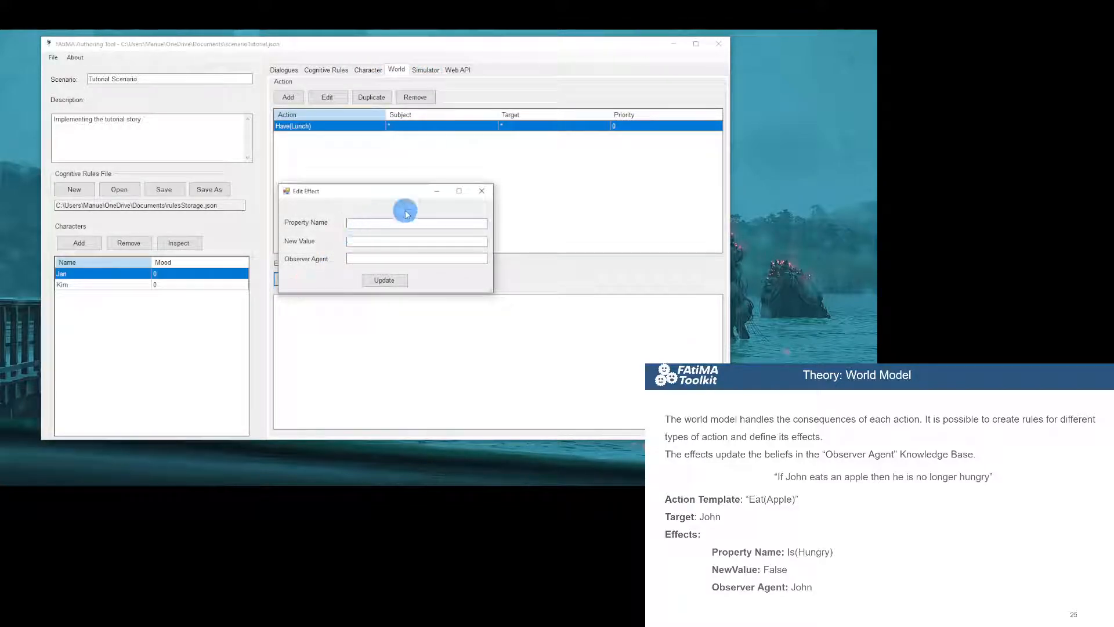
{"action": "type", "text": "Has(Fo"}
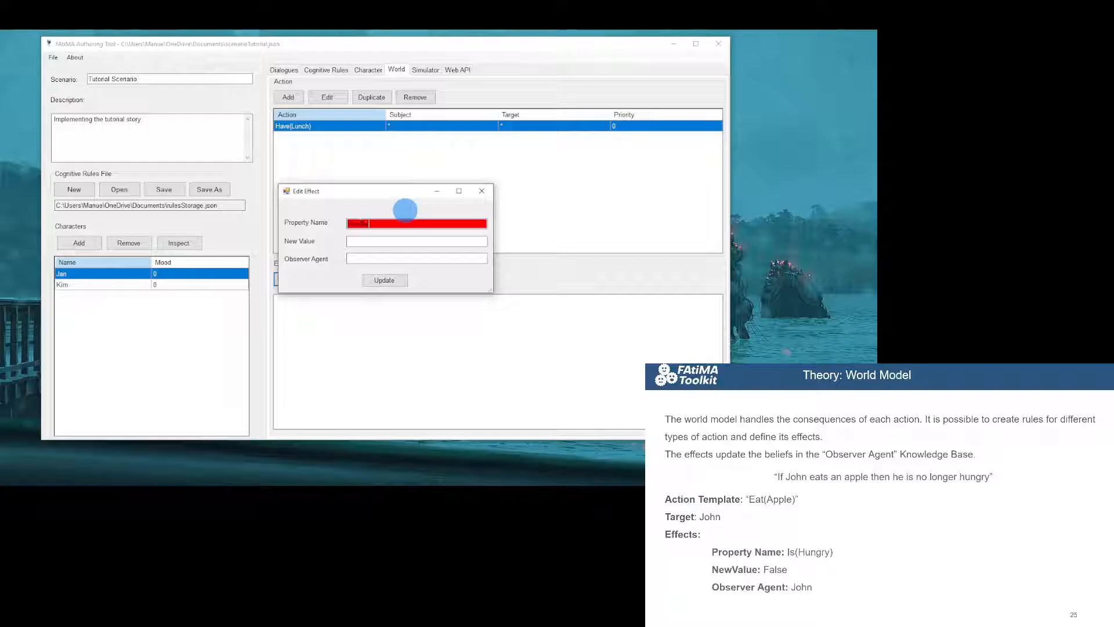
{"action": "type", "text": "od)"}
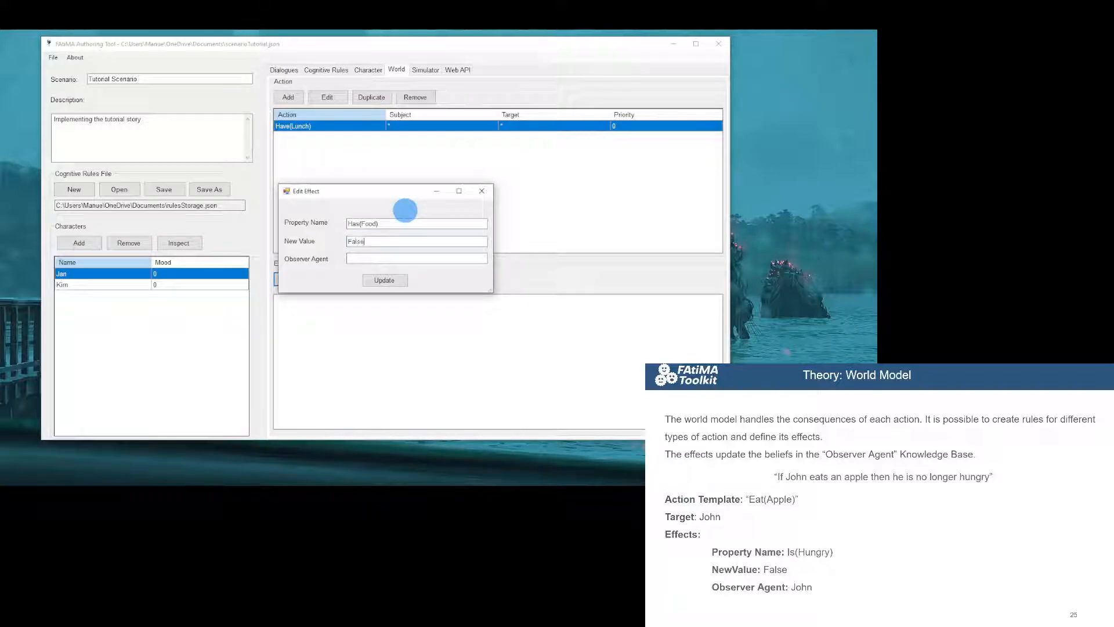
{"action": "left_click", "coordinate": [387, 259]}
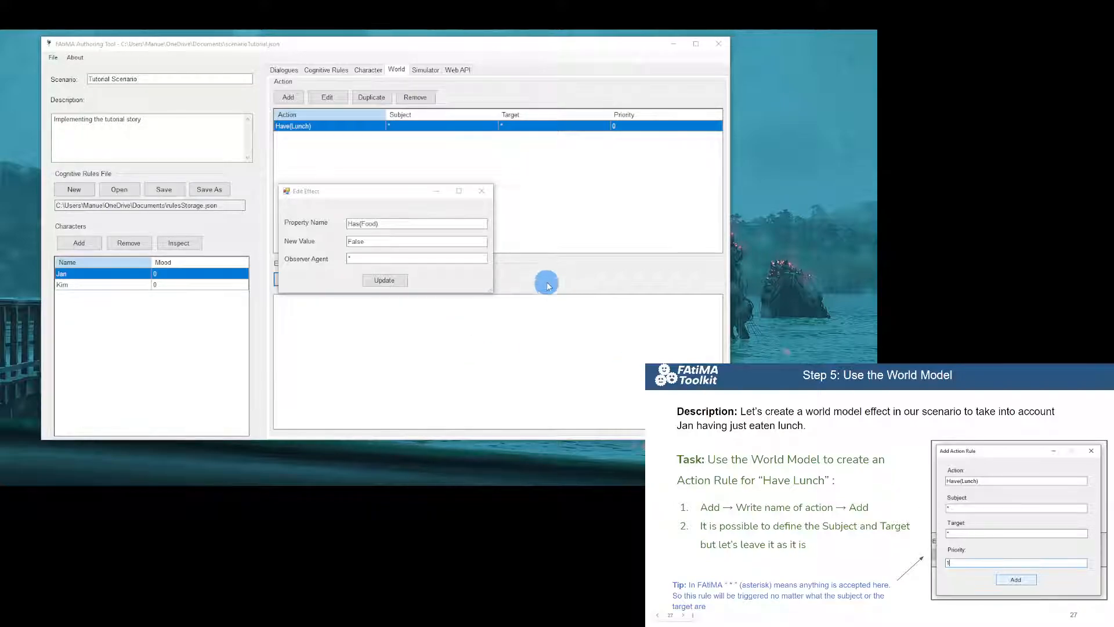
{"action": "left_click", "coordinate": [383, 279]}
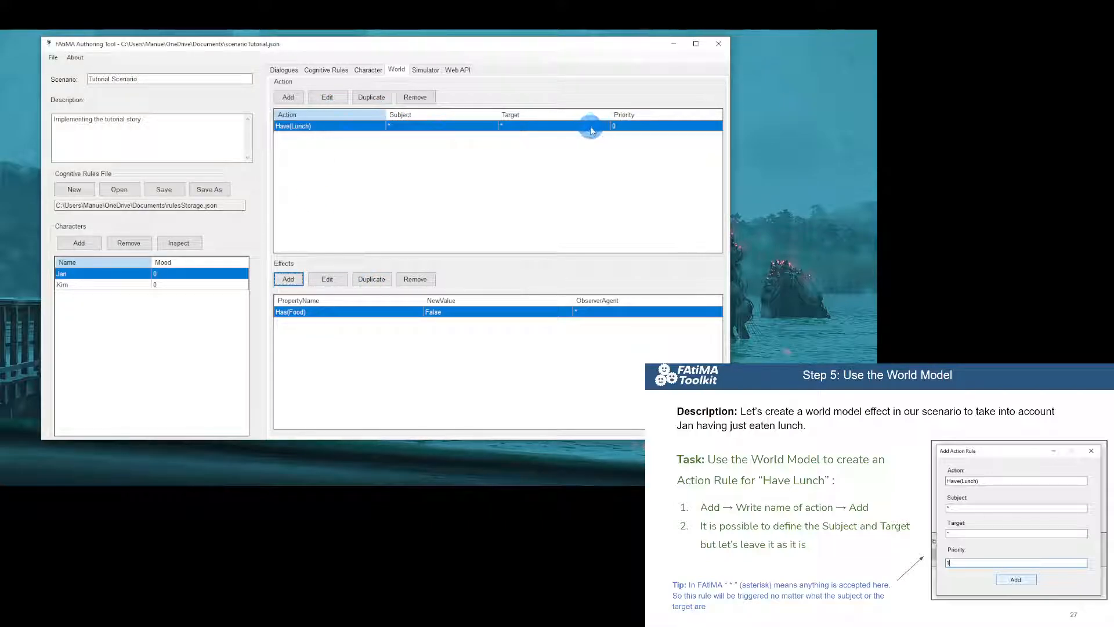
Set the Have(Lunch) world rule's subject to Jan and target to Kim, and save the cognitive rules.
{"action": "left_click", "coordinate": [325, 98]}
{"action": "left_click", "coordinate": [309, 224]}
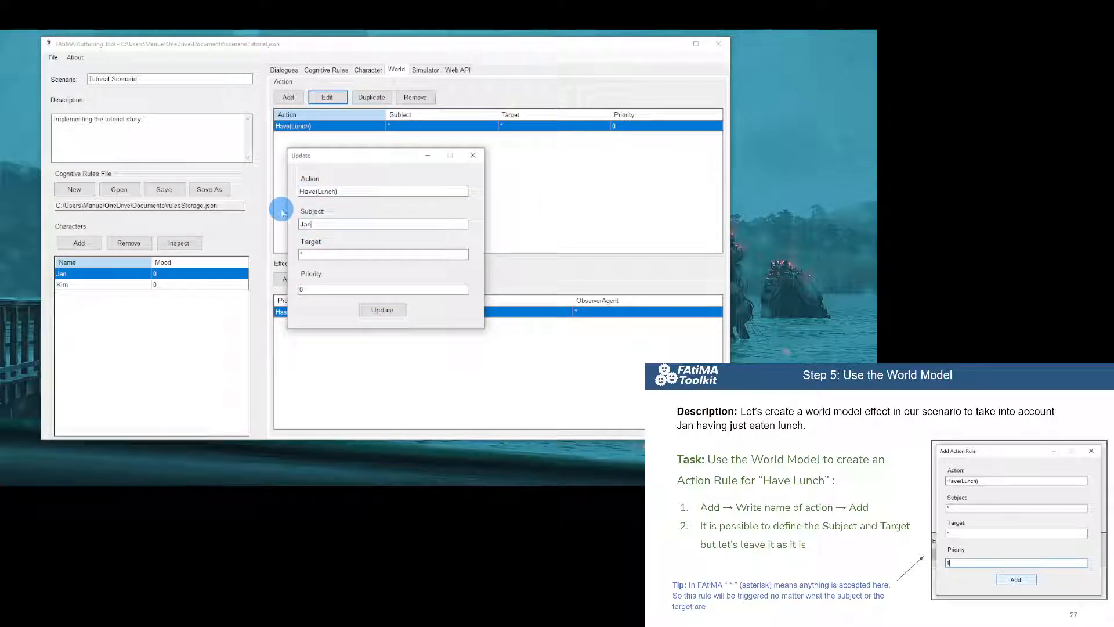
{"action": "type", "text": "Jan"}
{"action": "left_click", "coordinate": [376, 310]}
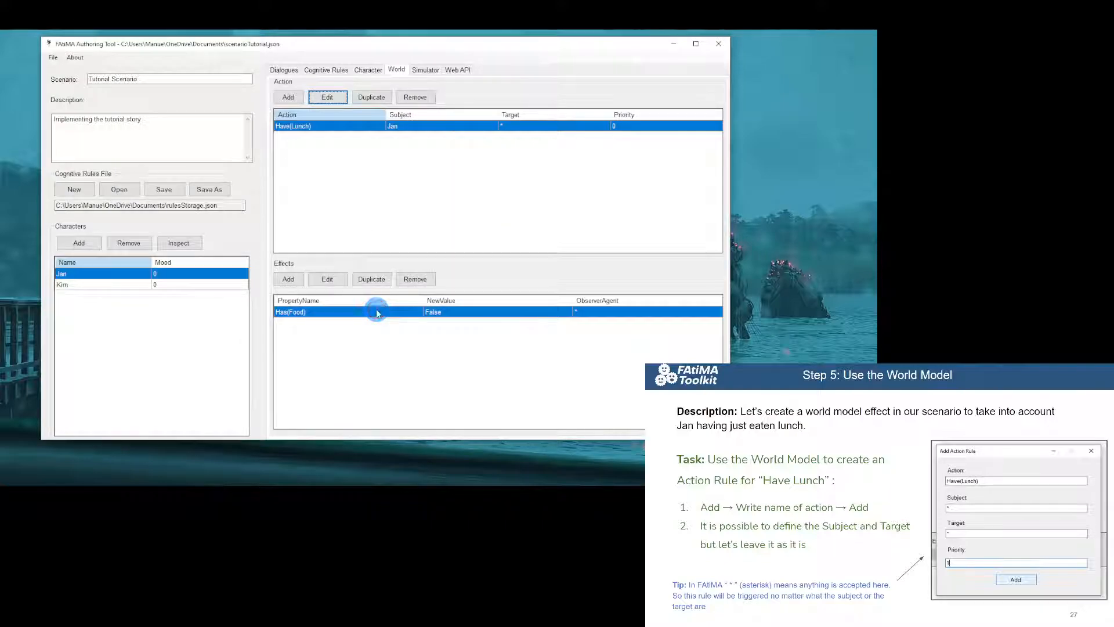
{"action": "left_click", "coordinate": [326, 97]}
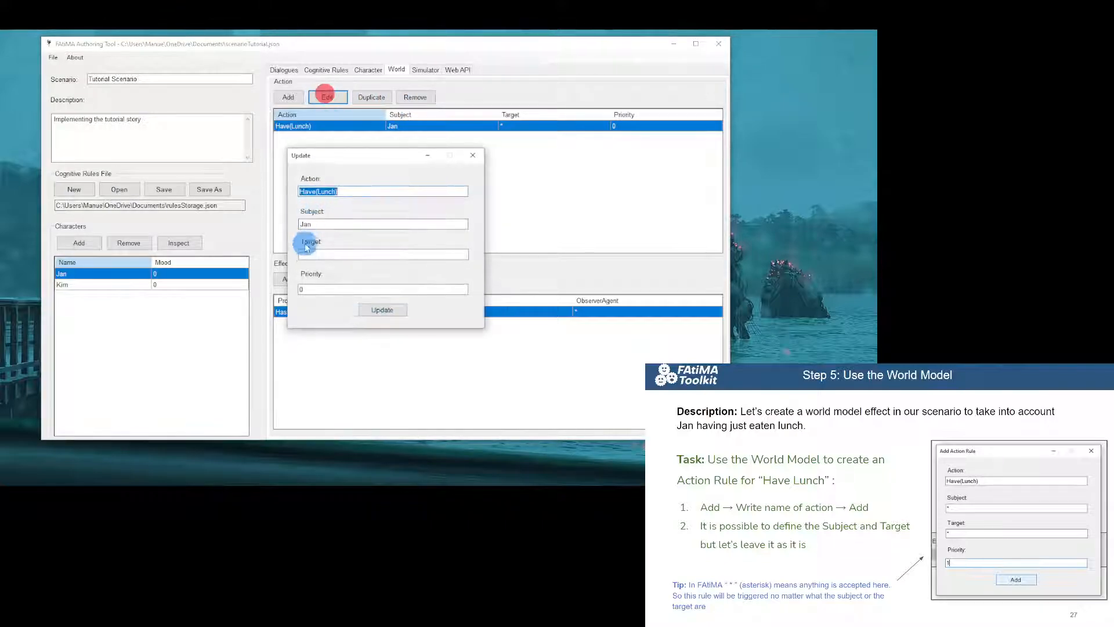
{"action": "double_click", "coordinate": [306, 256]}
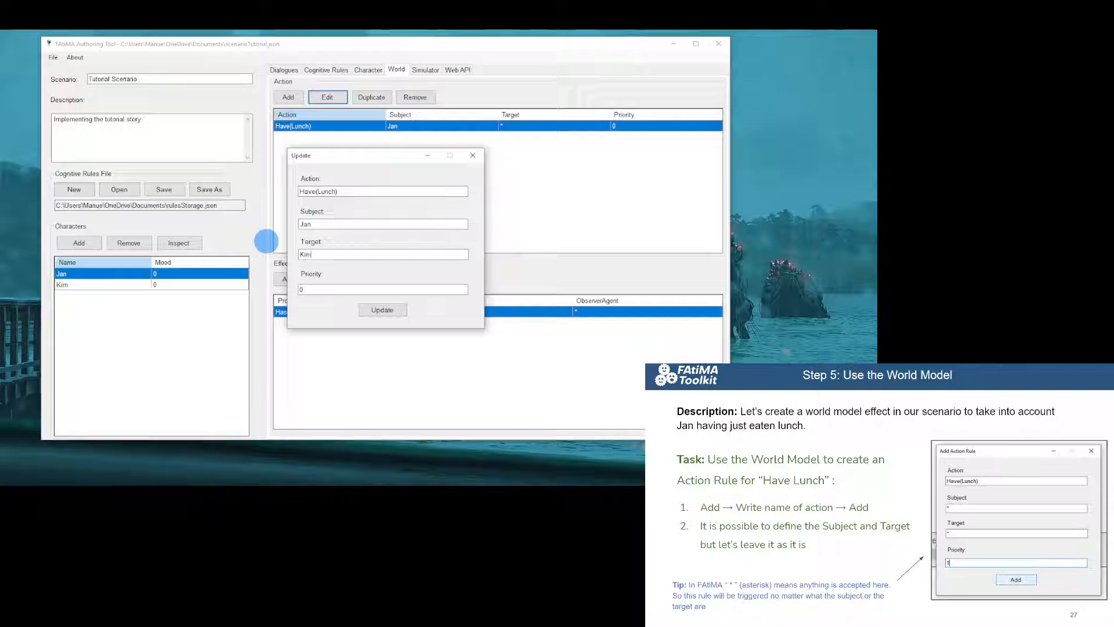
{"action": "left_click", "coordinate": [367, 310]}
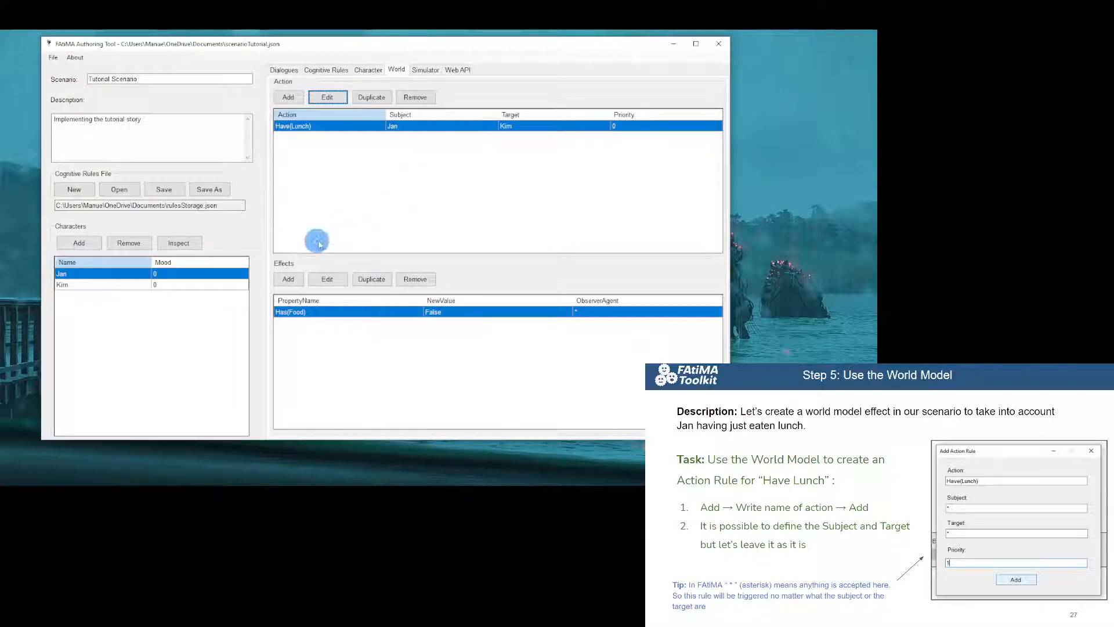
{"action": "left_click", "coordinate": [164, 189]}
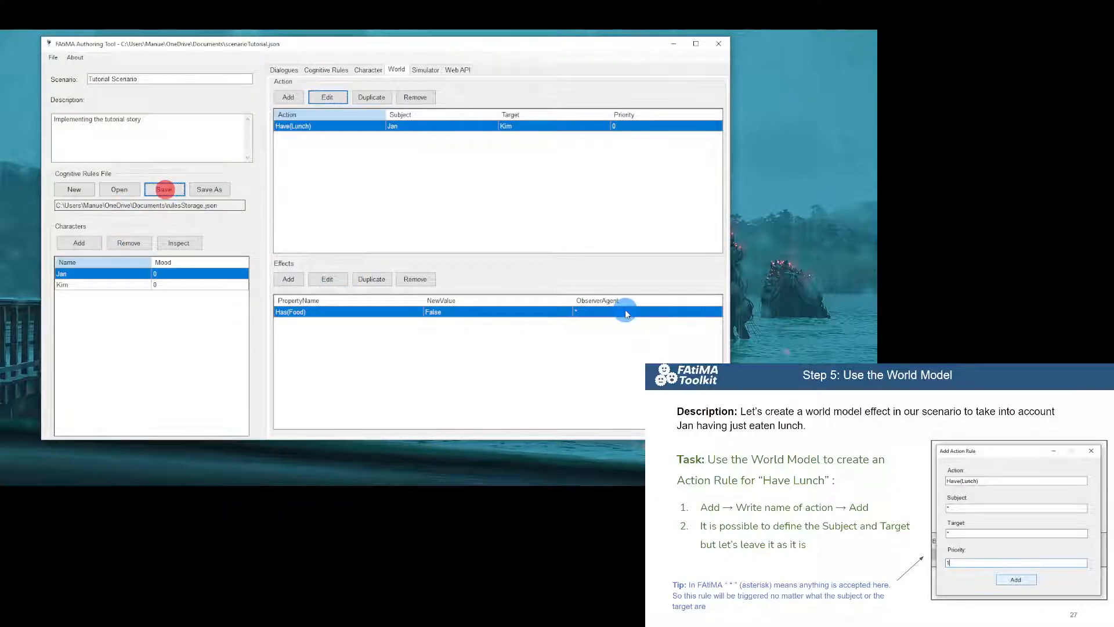
Set the observer agent of the Has(Food) effect to Jan, and save the cognitive rules and the scenario.
{"action": "left_click", "coordinate": [327, 279]}
{"action": "double_click", "coordinate": [360, 256]}
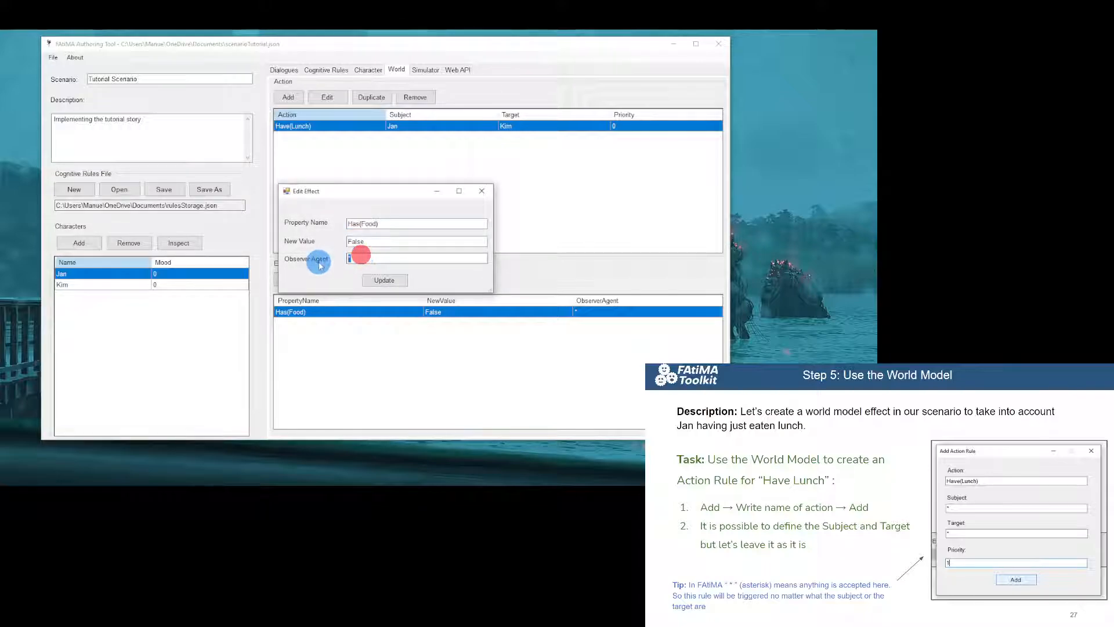
{"action": "type", "text": "Jan"}
{"action": "left_click", "coordinate": [383, 281]}
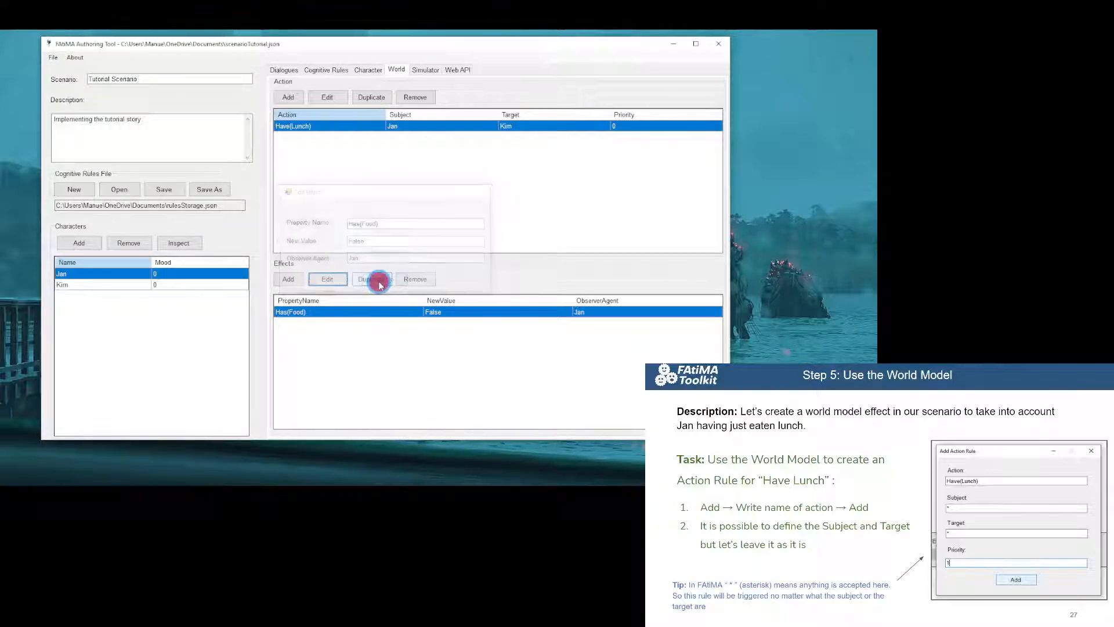
{"action": "left_click", "coordinate": [165, 189]}
{"action": "left_click", "coordinate": [52, 58]}
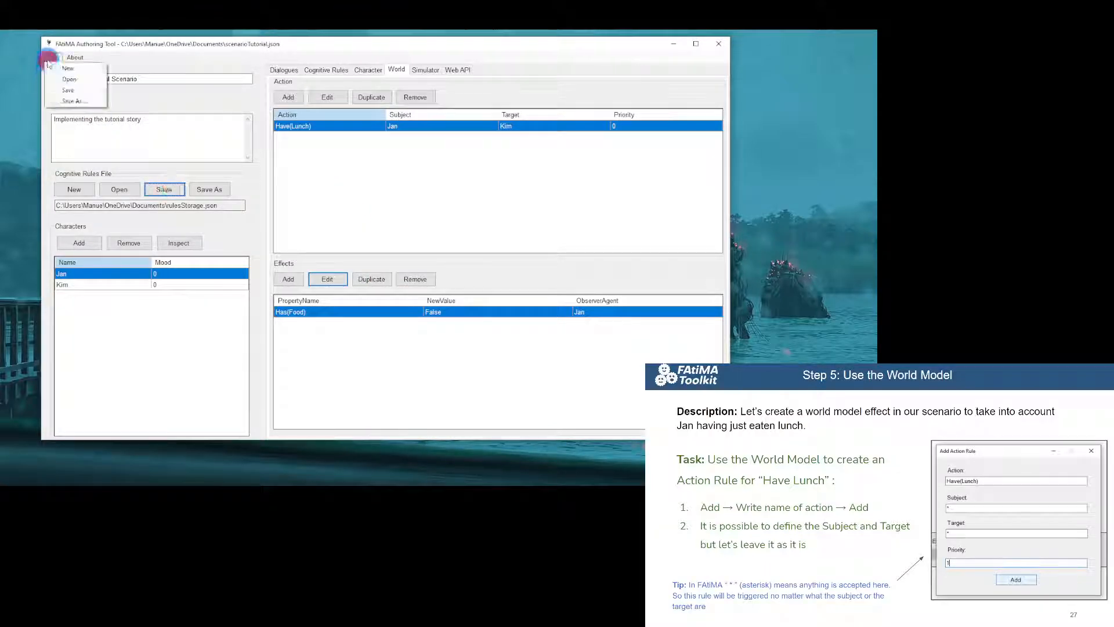
{"action": "left_click", "coordinate": [75, 93]}
Restart the simulation and check the Has(Food) belief in Jan's and Kim's knowledge bases.
{"action": "left_click", "coordinate": [425, 70]}
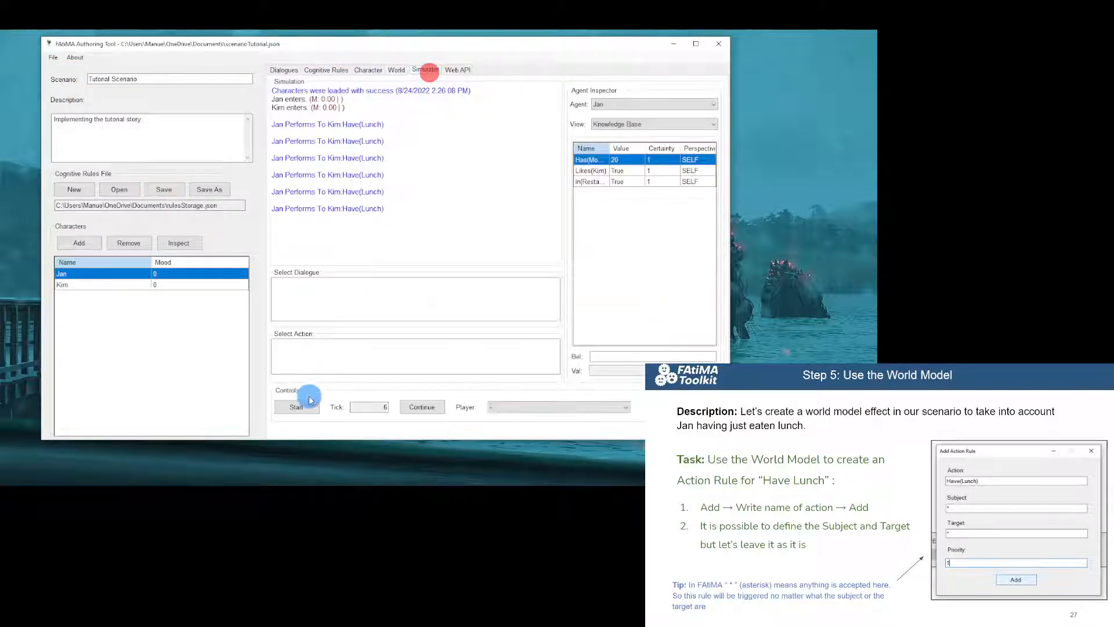
{"action": "left_click", "coordinate": [297, 408]}
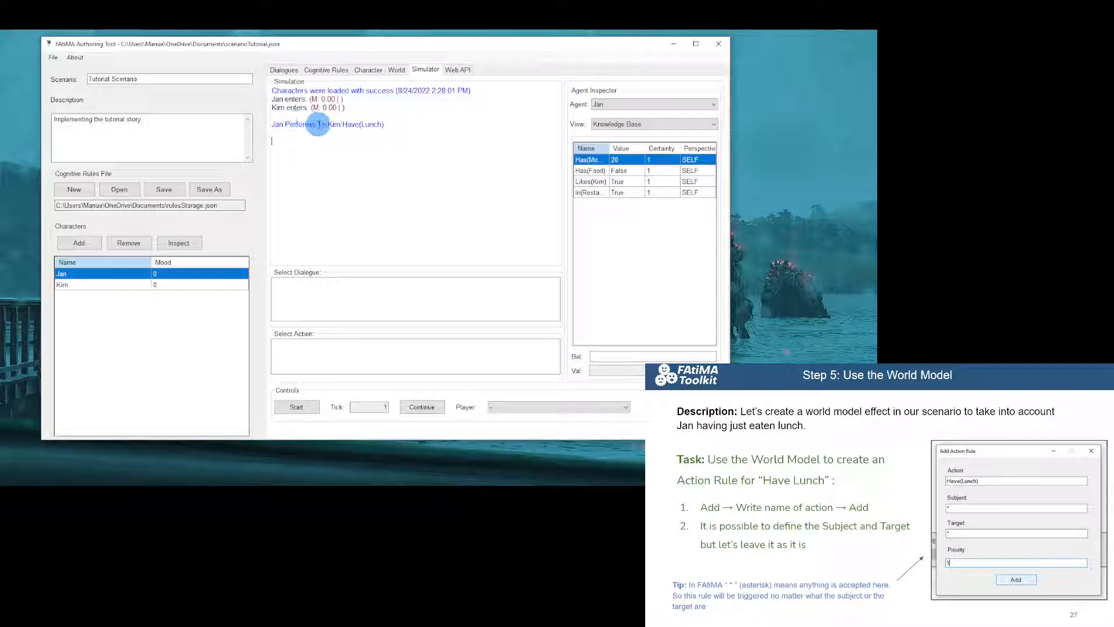
{"action": "left_click", "coordinate": [607, 173]}
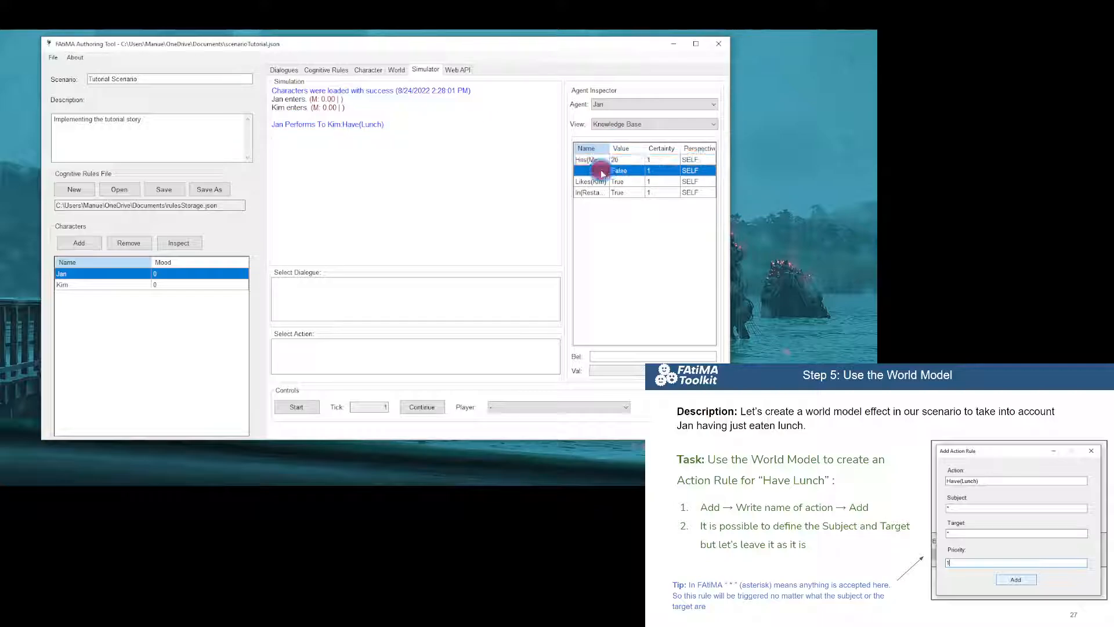
{"action": "left_click", "coordinate": [612, 108]}
{"action": "left_click", "coordinate": [612, 124]}
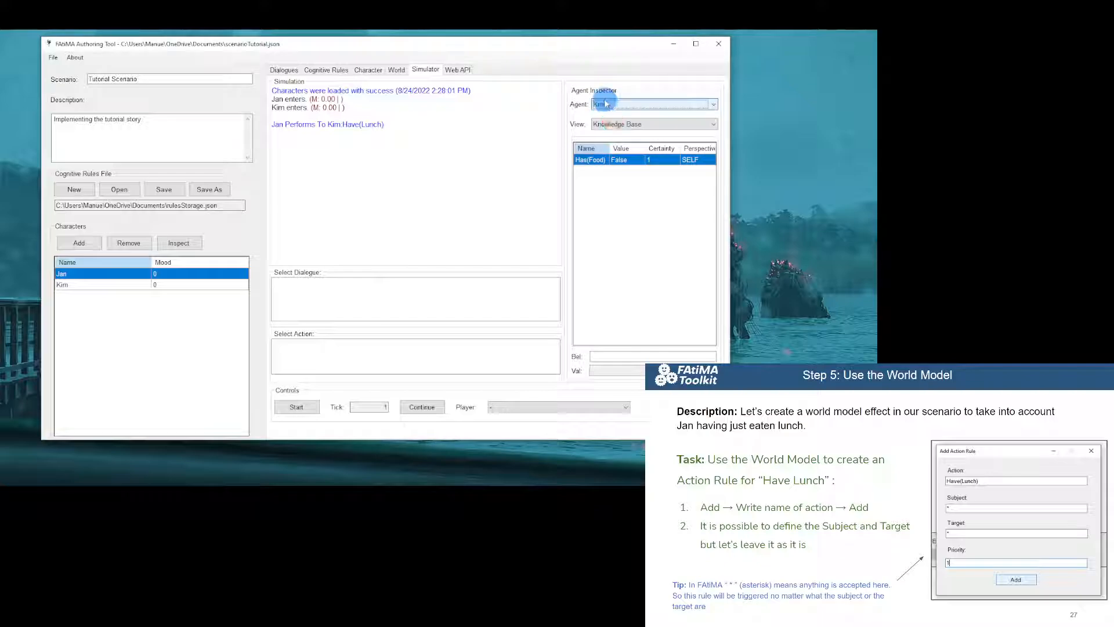
{"action": "left_click", "coordinate": [606, 103]}
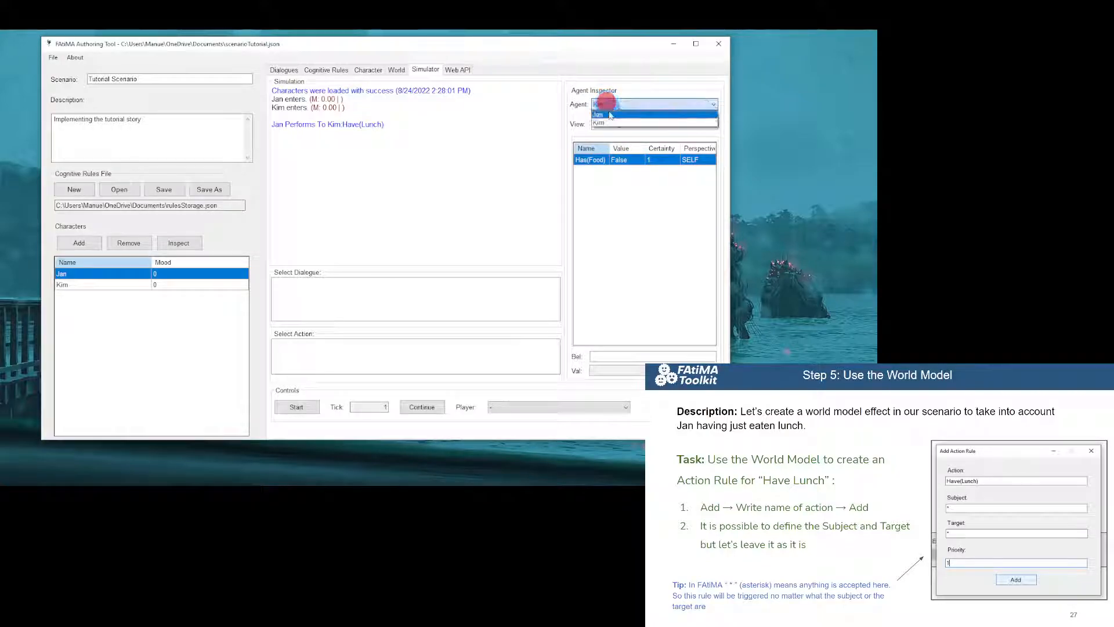
{"action": "left_click", "coordinate": [610, 115]}
{"action": "left_click", "coordinate": [396, 70]}
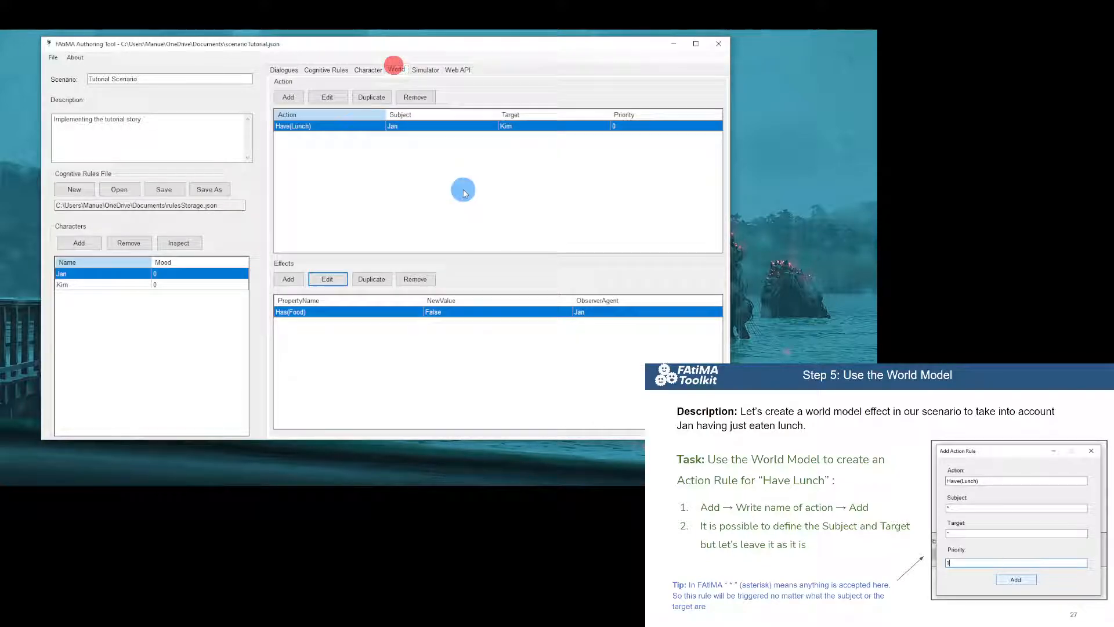
{"action": "left_click", "coordinate": [344, 279]}
{"action": "double_click", "coordinate": [366, 256]}
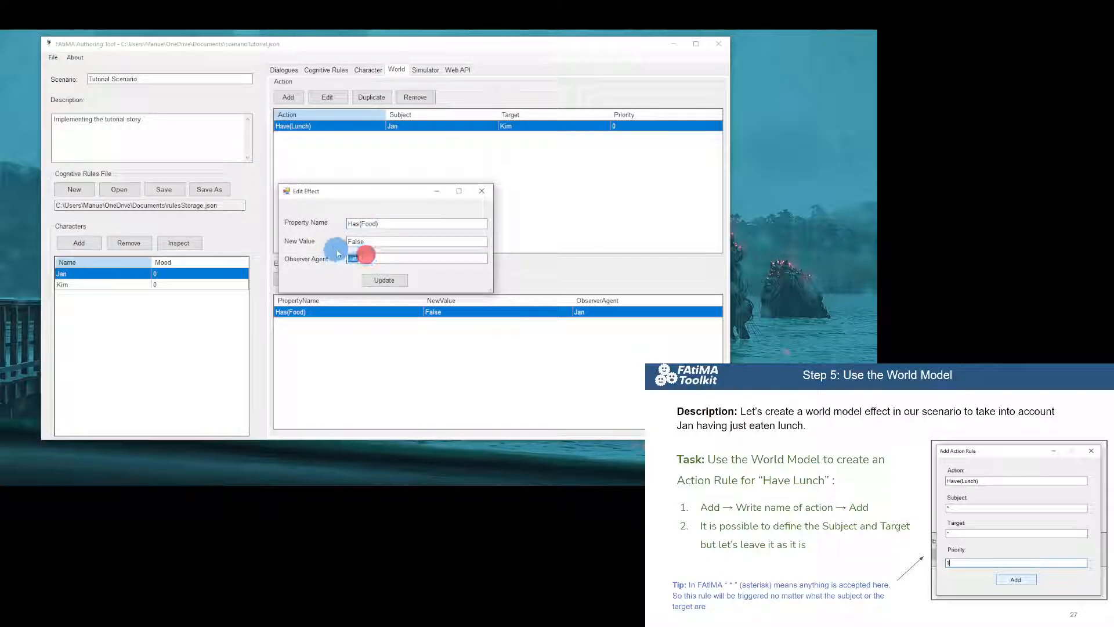
{"action": "left_click", "coordinate": [482, 191]}
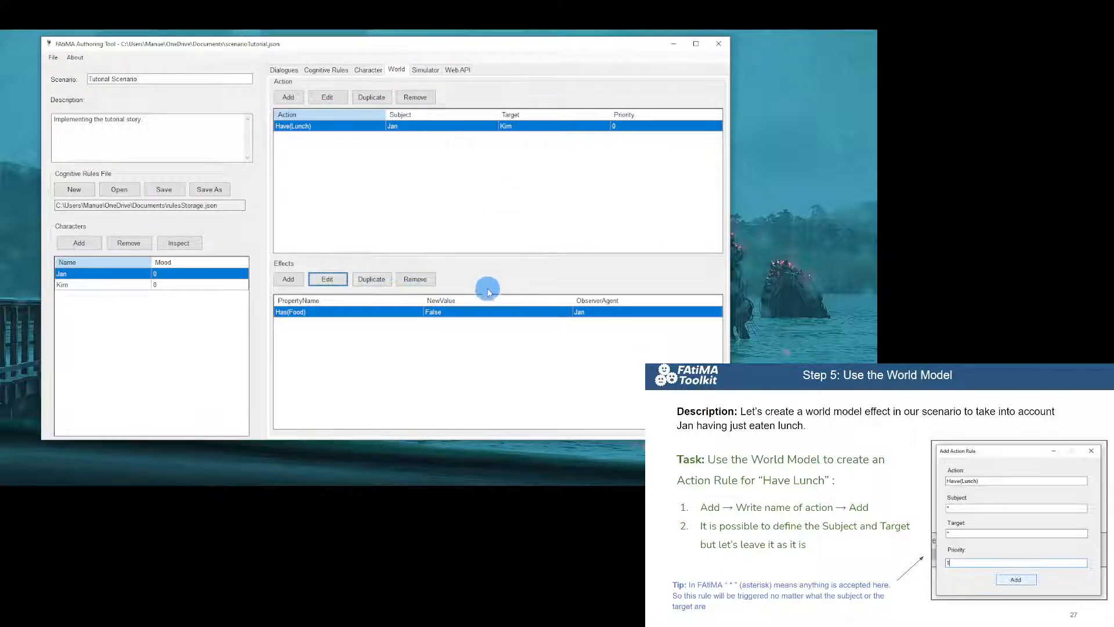
Set the observer agent of the world model's Has(Food) effect to *, and save the cognitive rules and the scenario.
{"action": "left_click", "coordinate": [328, 279]}
{"action": "left_click", "coordinate": [370, 257]}
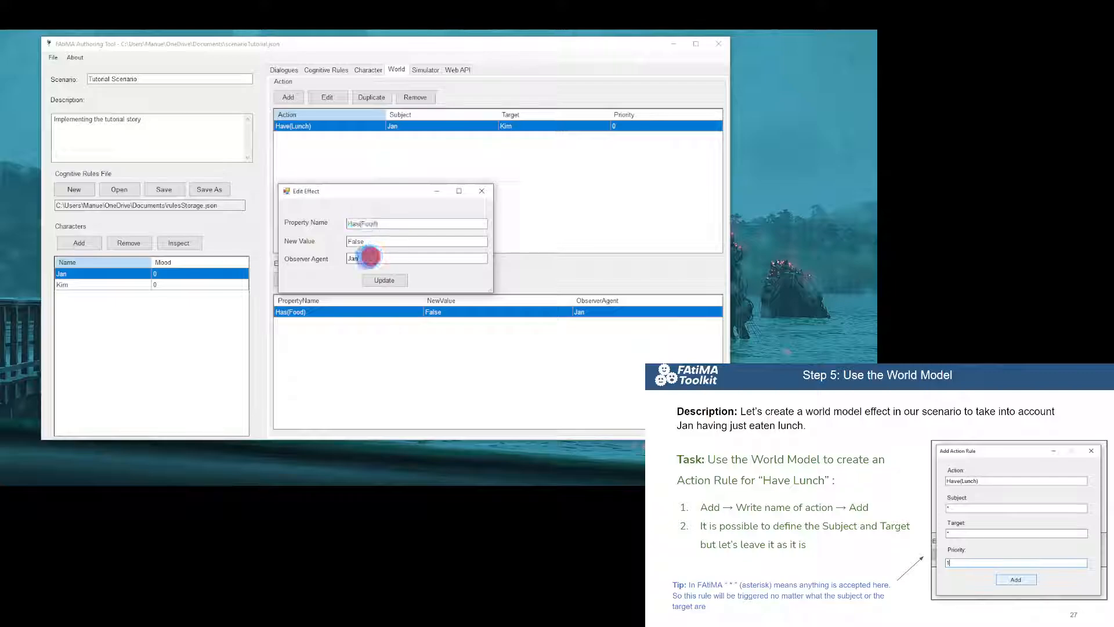
{"action": "left_click_drag", "start_coordinate": [370, 256], "coordinate": [318, 256]}
{"action": "type", "text": "*"}
{"action": "left_click", "coordinate": [392, 282]}
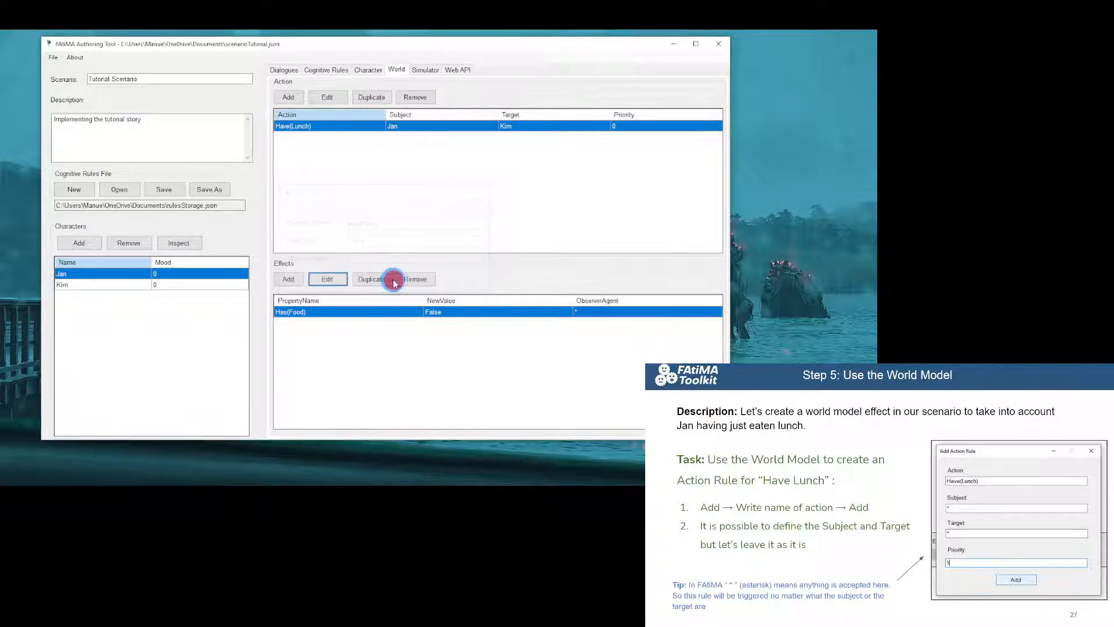
{"action": "left_click", "coordinate": [165, 189]}
{"action": "left_click", "coordinate": [52, 57]}
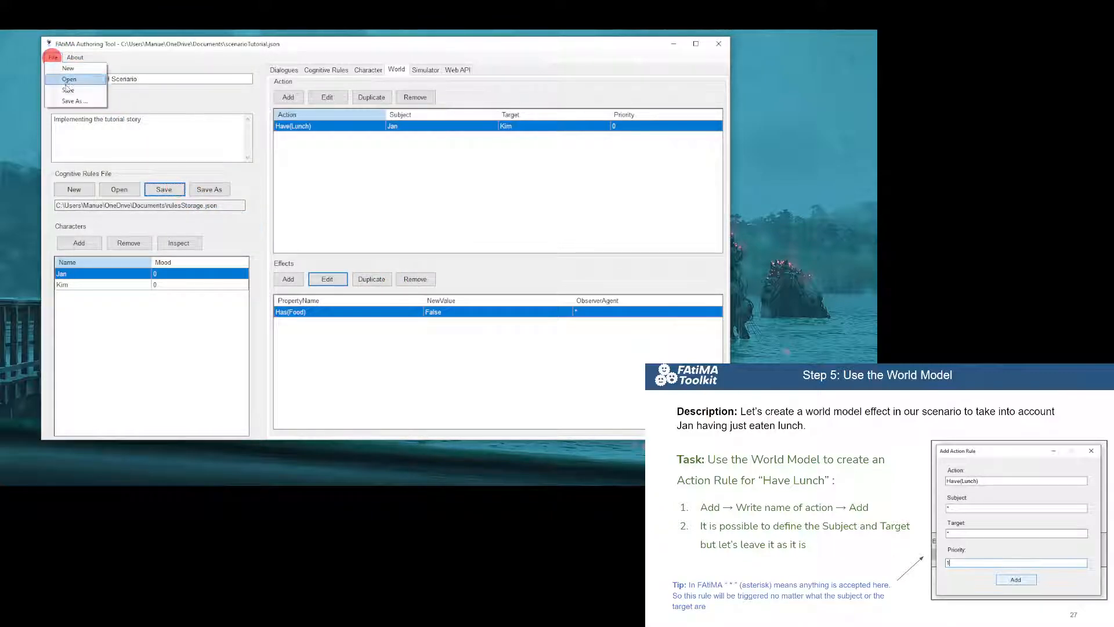
{"action": "left_click", "coordinate": [68, 90]}
Rerun the simulation and widen the Name column of the agent inspector to read Jan's belief names.
{"action": "left_click", "coordinate": [368, 69]}
{"action": "left_click", "coordinate": [326, 70]}
{"action": "left_click", "coordinate": [368, 70]}
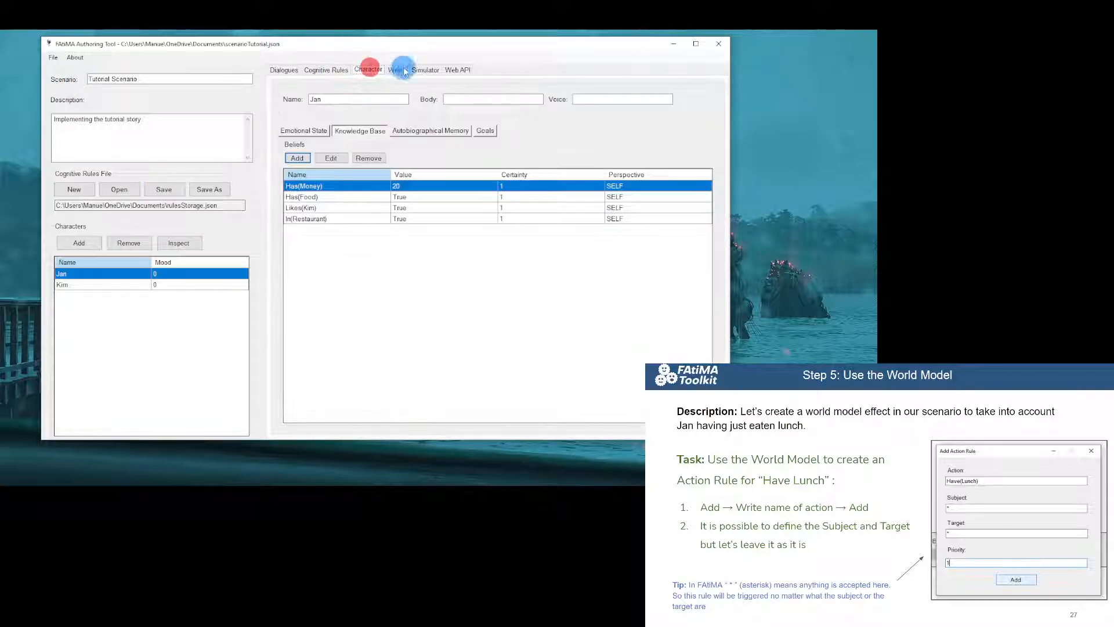
{"action": "left_click", "coordinate": [425, 69]}
{"action": "left_click", "coordinate": [298, 406]}
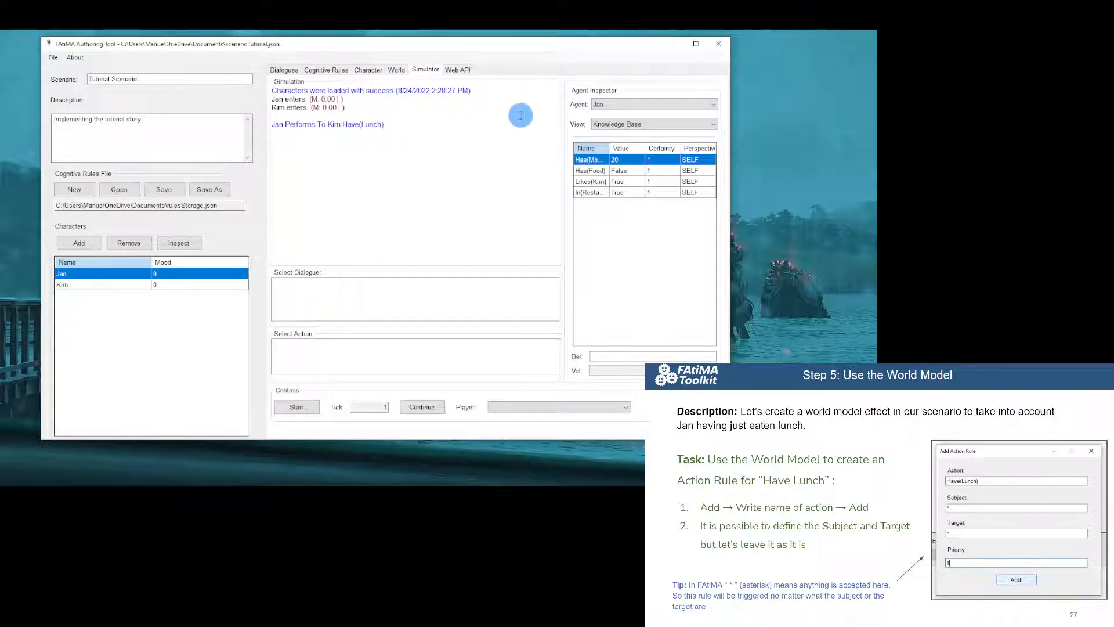
{"action": "left_click_drag", "start_coordinate": [609, 149], "coordinate": [631, 149]}
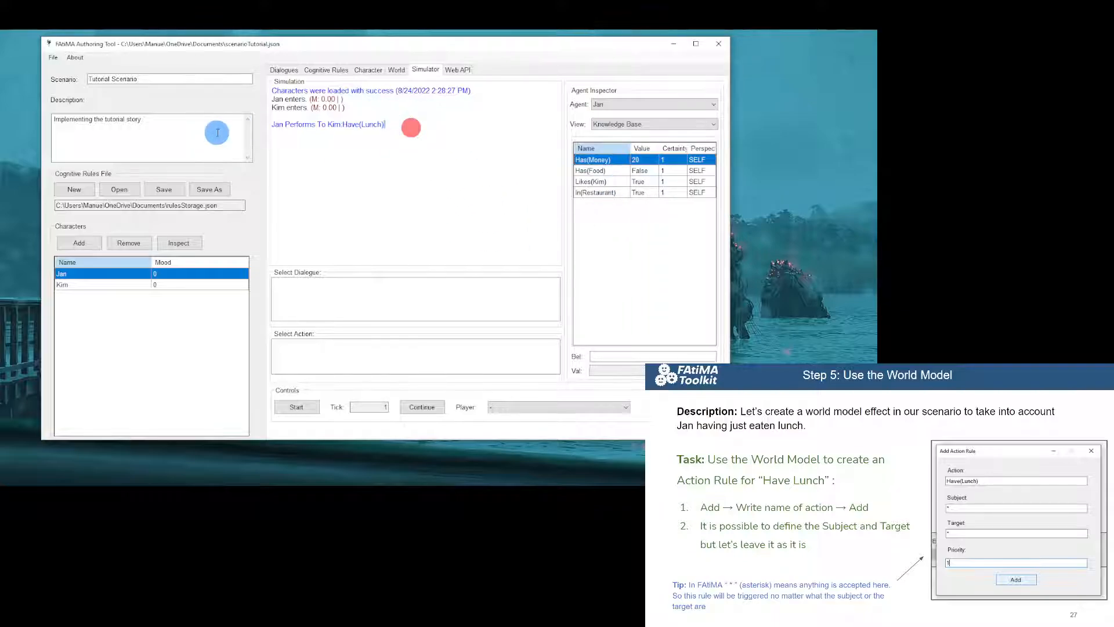
Examine Jan's Have(Lunch) action in the simulation log and the Has(Food) belief in Jan's knowledge base.
{"action": "left_click", "coordinate": [399, 125]}
{"action": "left_click_drag", "start_coordinate": [399, 126], "coordinate": [273, 124]}
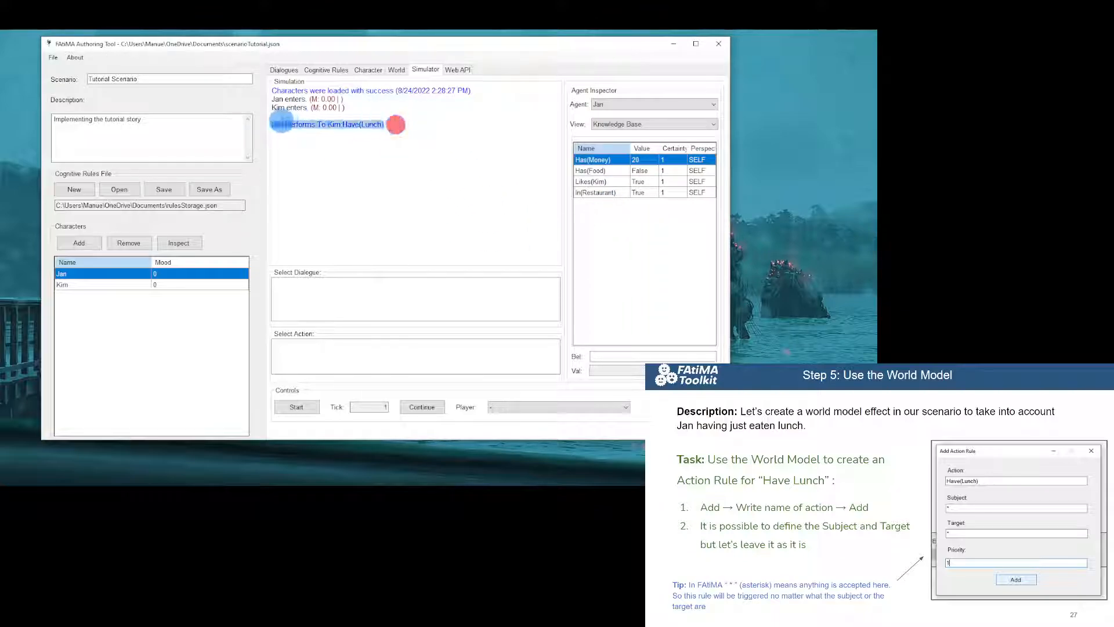
{"action": "left_click", "coordinate": [470, 158]}
{"action": "left_click", "coordinate": [631, 172]}
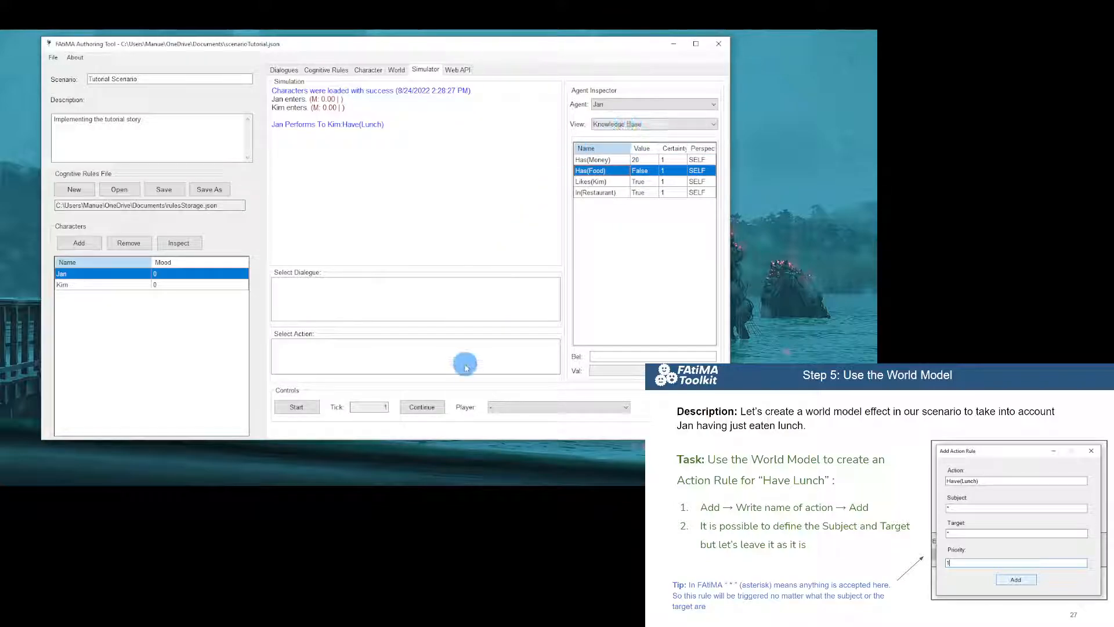
Make Jan the player, restart the simulation, check the Has(Food) belief, and perform Have(Lunch) towards Kim.
{"action": "left_click", "coordinate": [498, 408]}
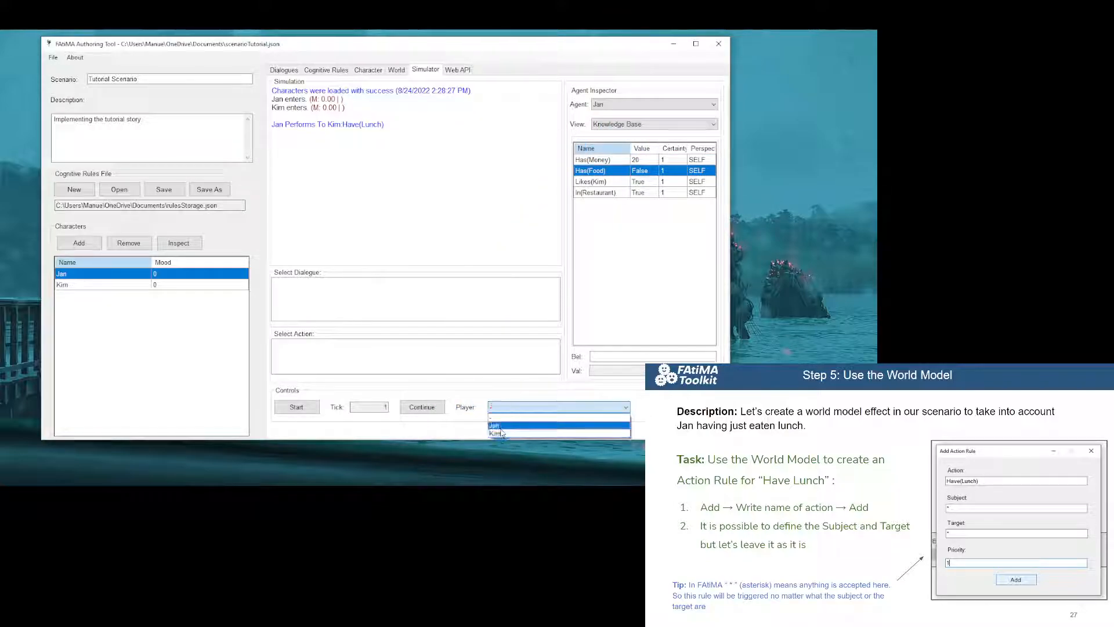
{"action": "left_click", "coordinate": [498, 425]}
{"action": "left_click", "coordinate": [290, 409]}
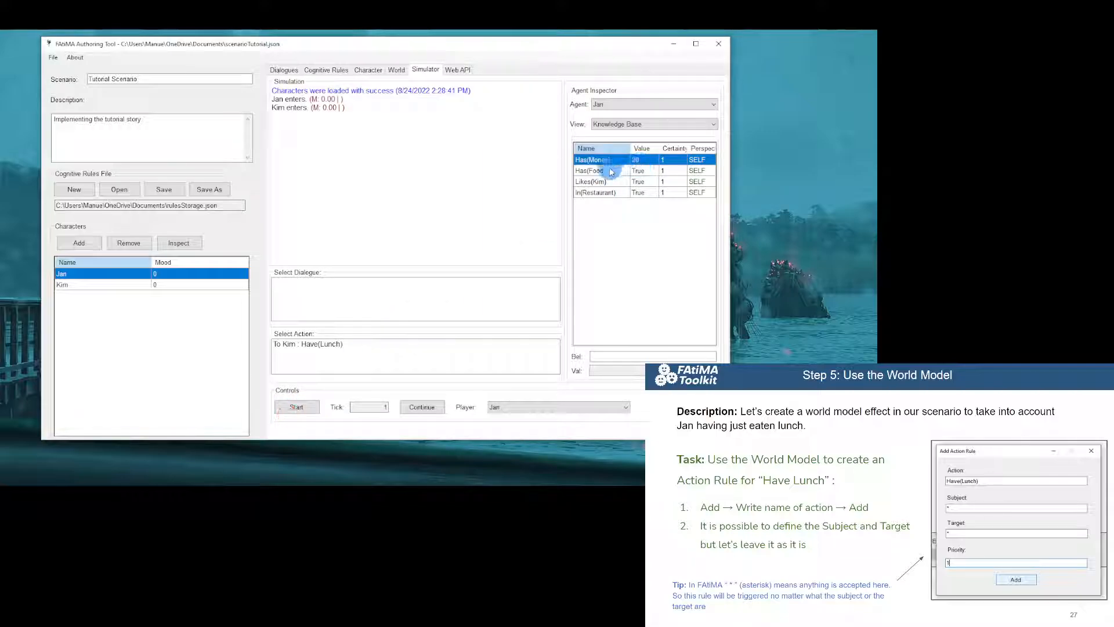
{"action": "left_click", "coordinate": [639, 170]}
{"action": "double_click", "coordinate": [305, 345]}
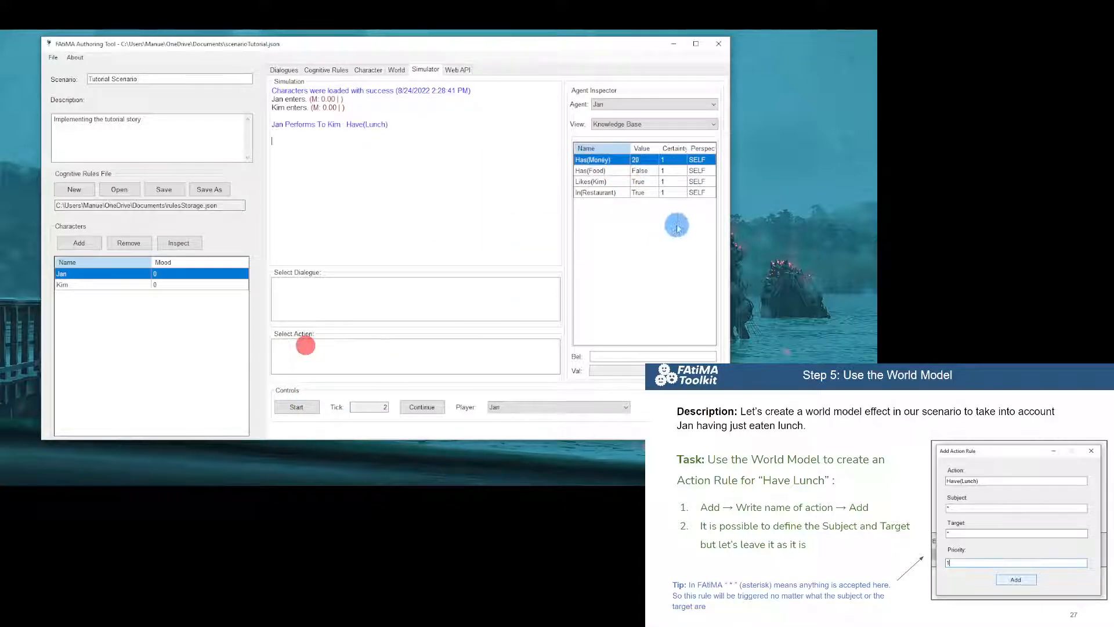
Restart the simulation, perform Have(Lunch) as Jan again, and review the registered event and its effects in the log.
{"action": "left_click", "coordinate": [294, 407]}
{"action": "double_click", "coordinate": [343, 343]}
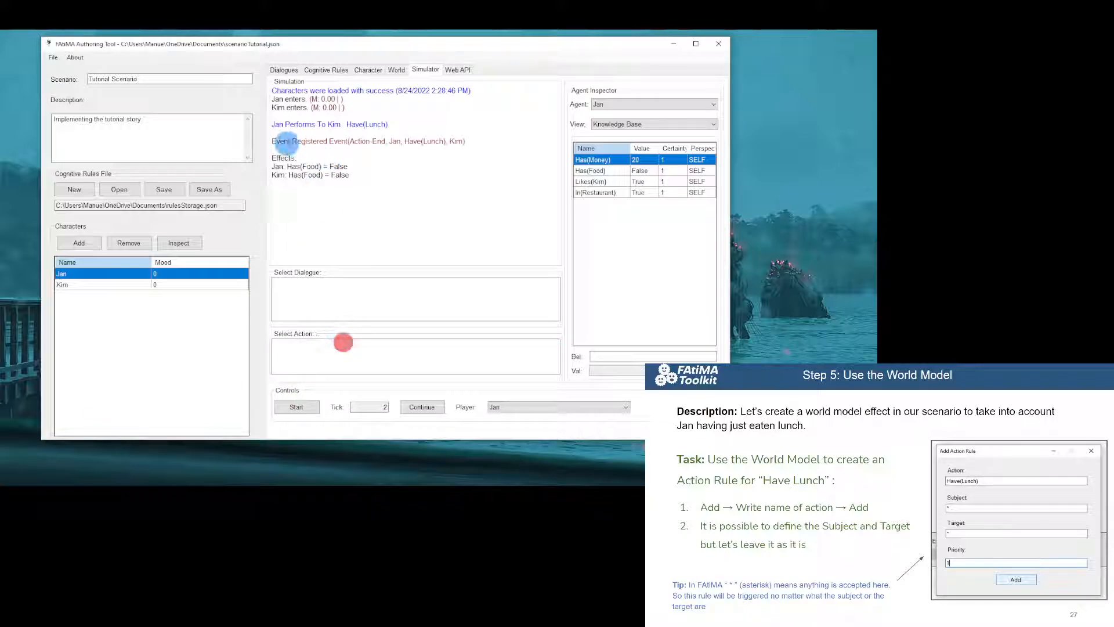
{"action": "left_click_drag", "start_coordinate": [274, 142], "coordinate": [503, 143]}
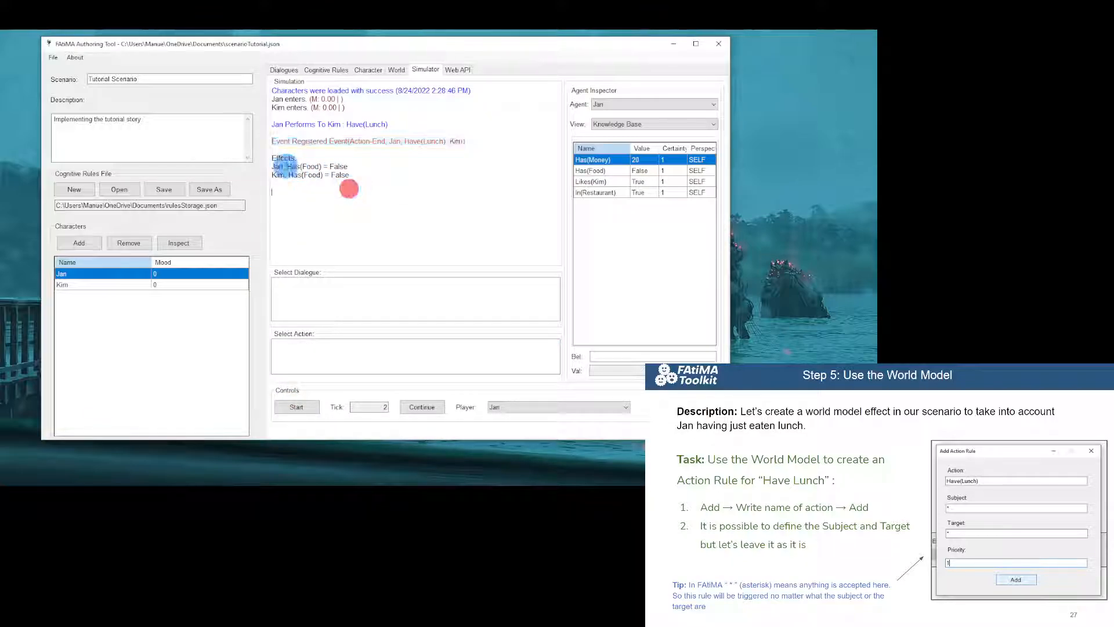
{"action": "left_click_drag", "start_coordinate": [283, 166], "coordinate": [376, 173]}
{"action": "left_click", "coordinate": [394, 174]}
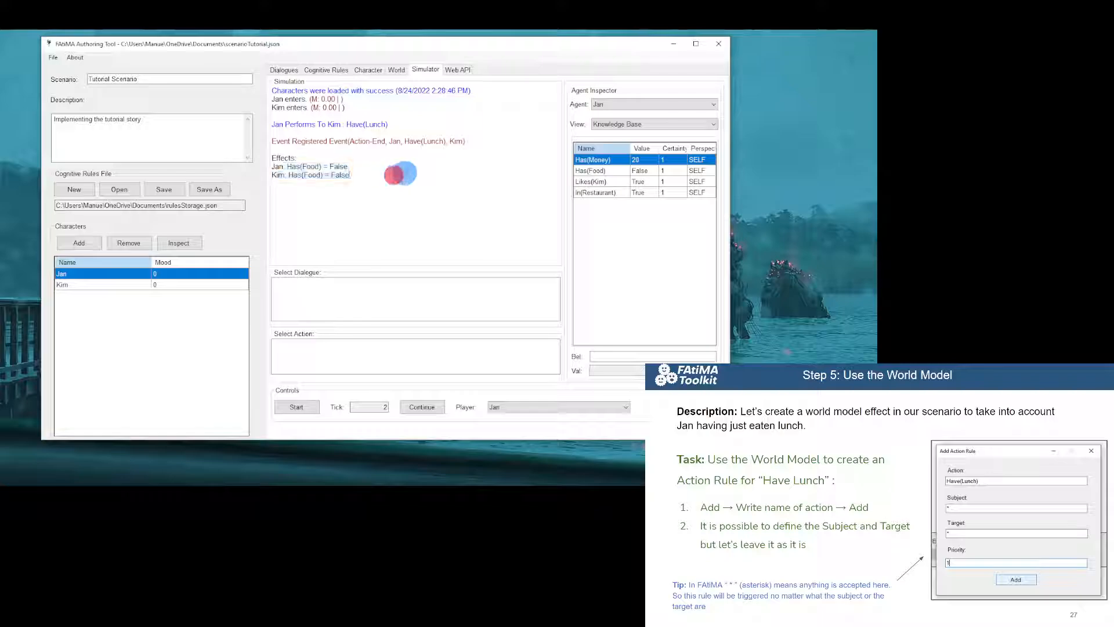
Reset the player to "-" and restart the simulation so that no character is player-controlled.
{"action": "left_click", "coordinate": [525, 406]}
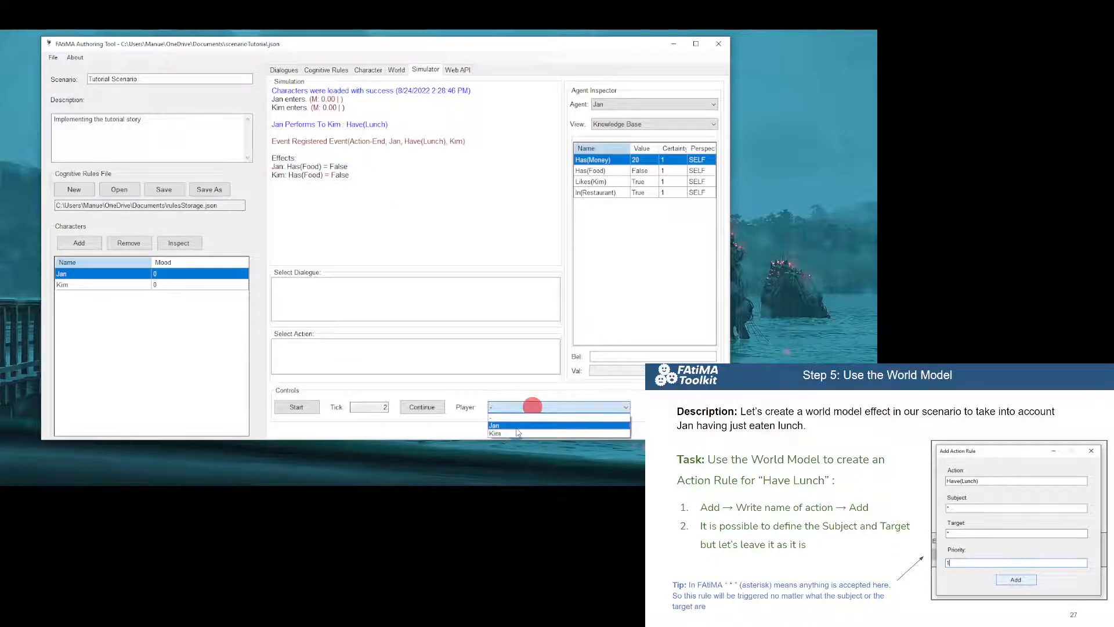
{"action": "left_click", "coordinate": [514, 418]}
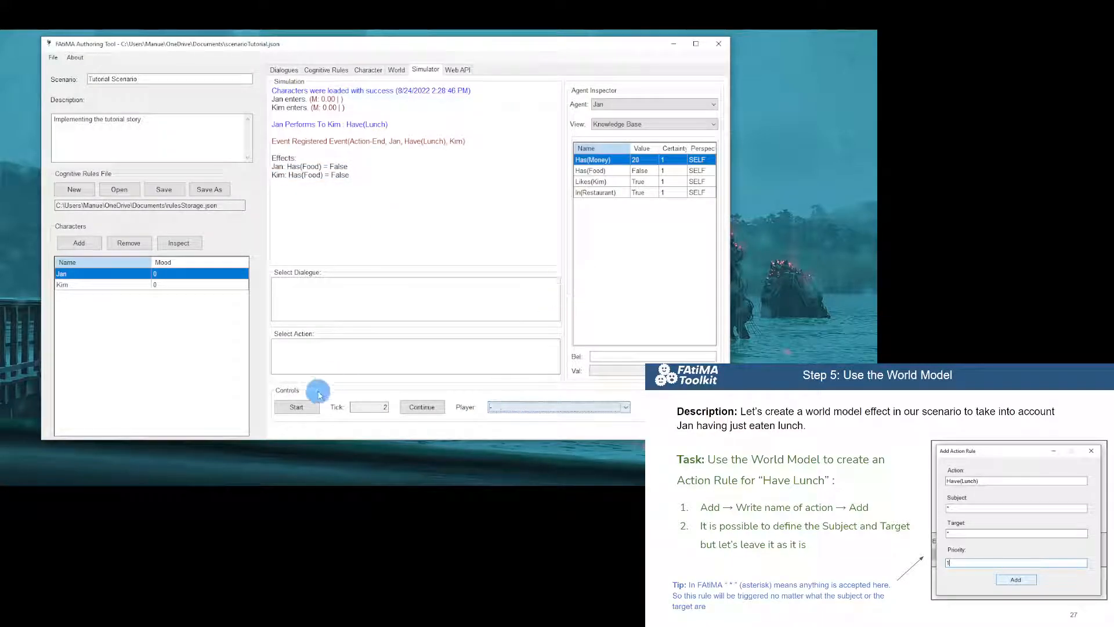
{"action": "left_click", "coordinate": [301, 406]}
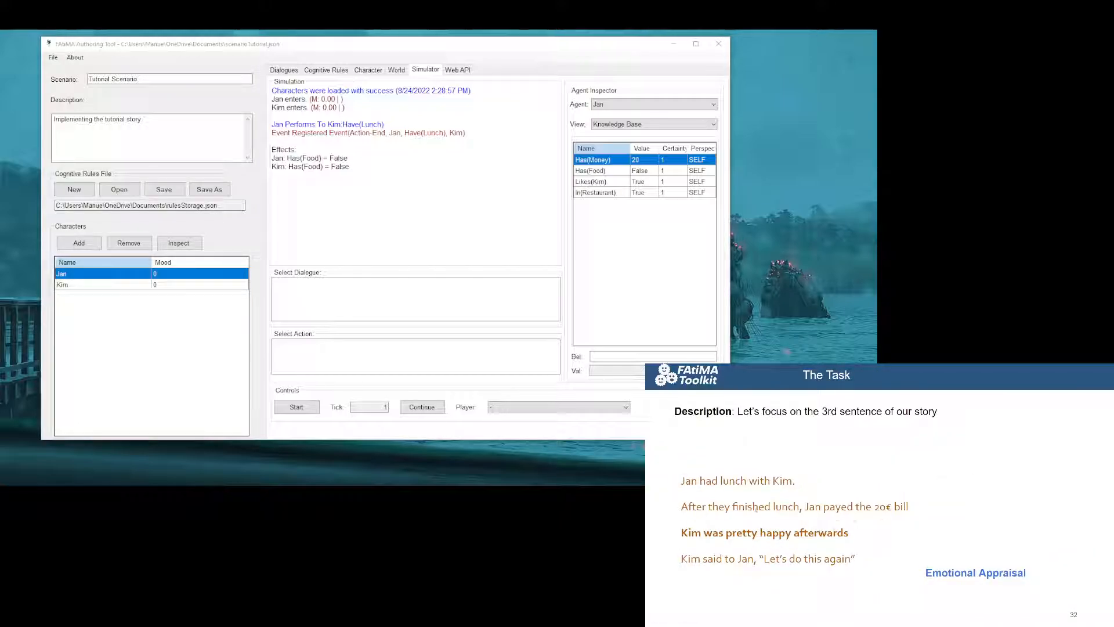
Advance the tutorial slides to Step 6: Emotions I and examine the registered Have(Lunch) event in the simulation log.
{"action": "left_click", "coordinate": [325, 70]}
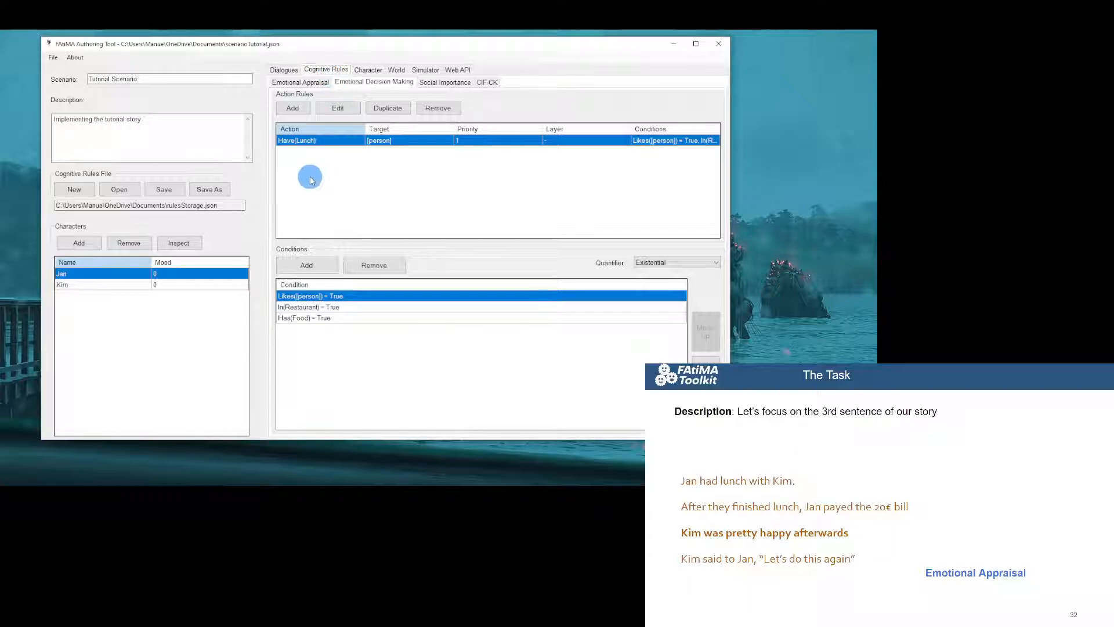
{"action": "left_click", "coordinate": [948, 469]}
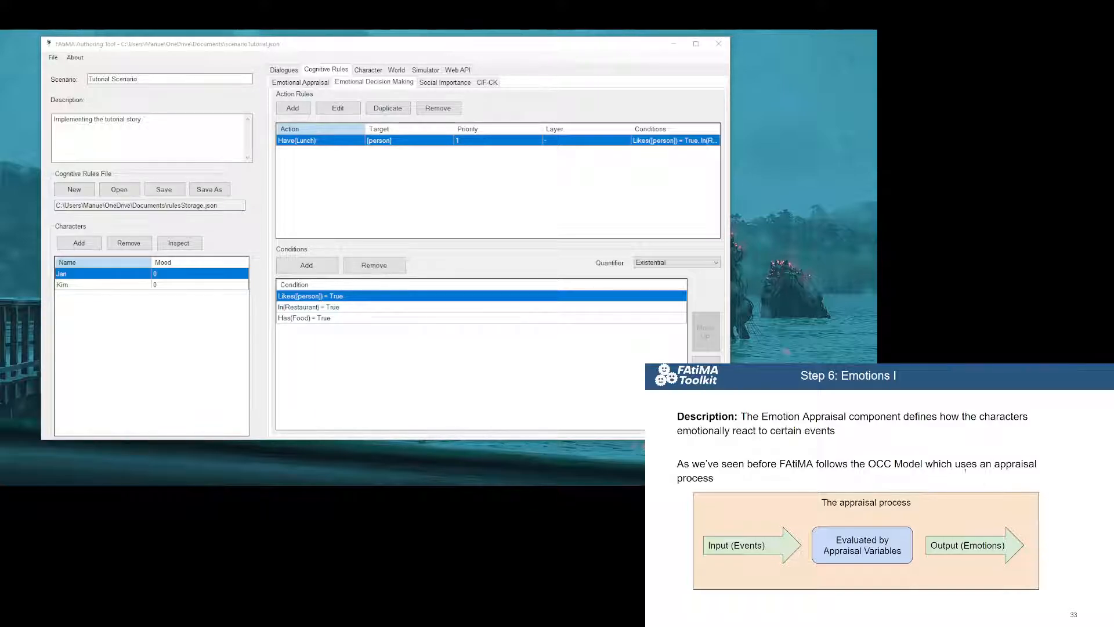
{"action": "left_click", "coordinate": [424, 69]}
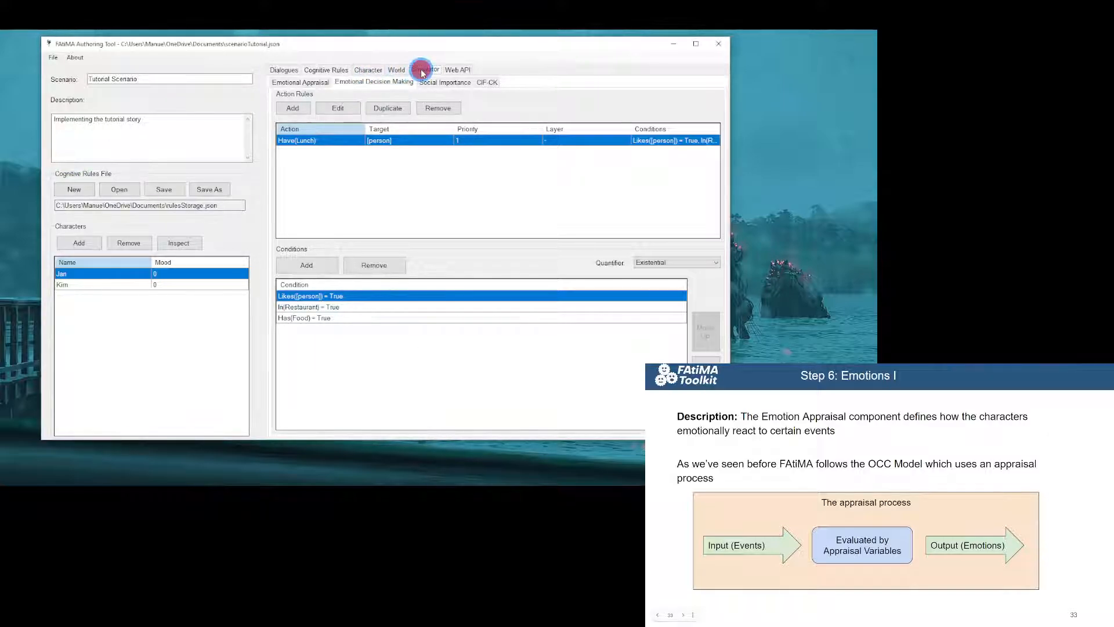
{"action": "left_click_drag", "start_coordinate": [323, 133], "coordinate": [489, 135]}
{"action": "left_click", "coordinate": [489, 134]}
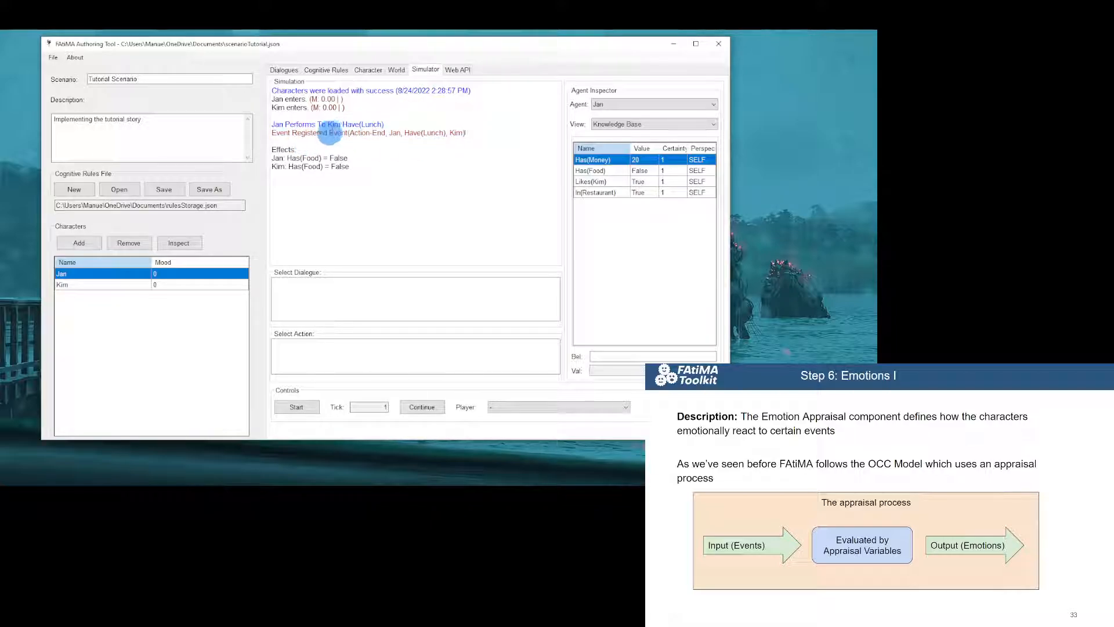
{"action": "left_click_drag", "start_coordinate": [329, 133], "coordinate": [471, 132]}
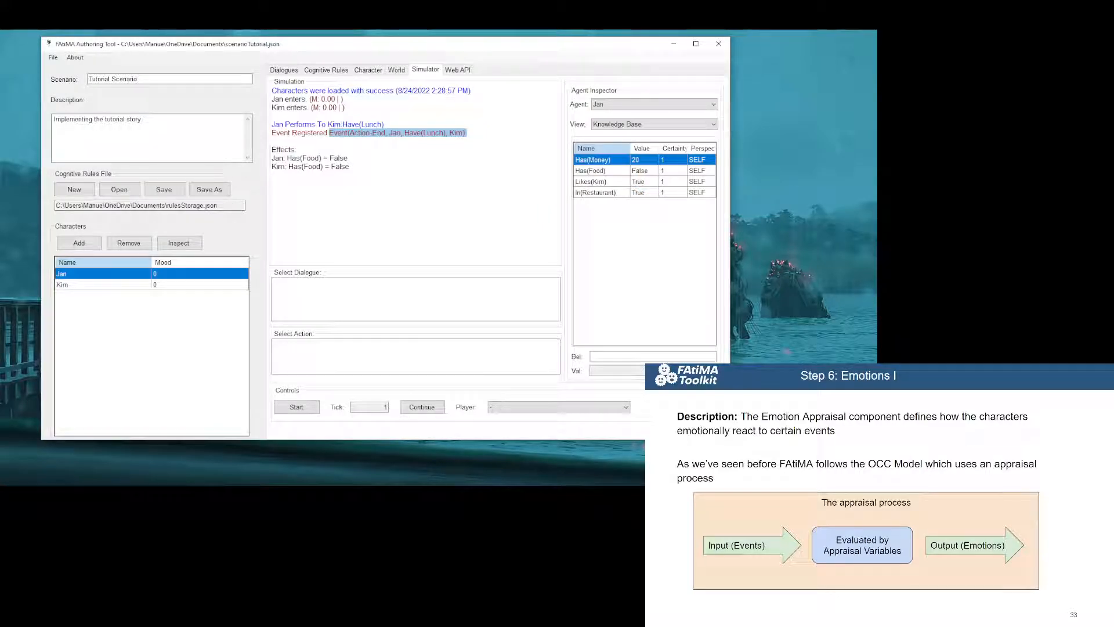
Browse the tutorial slides on appraisal variables up to the Step 6: Emotional Appraisal slide.
{"action": "left_click", "coordinate": [1047, 518]}
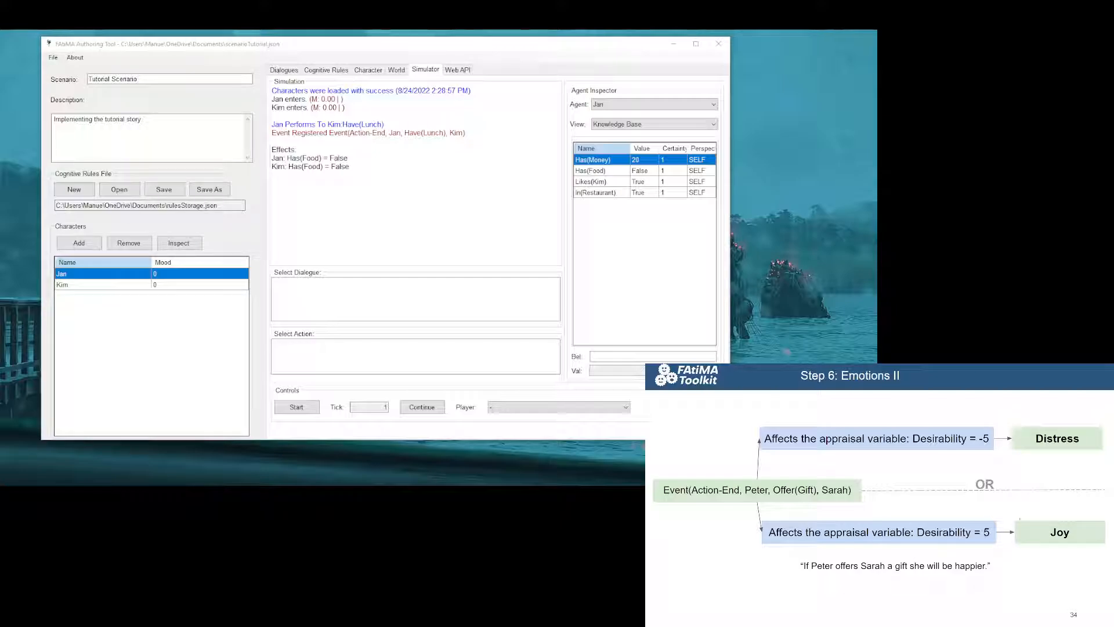
{"action": "left_click", "coordinate": [1052, 484]}
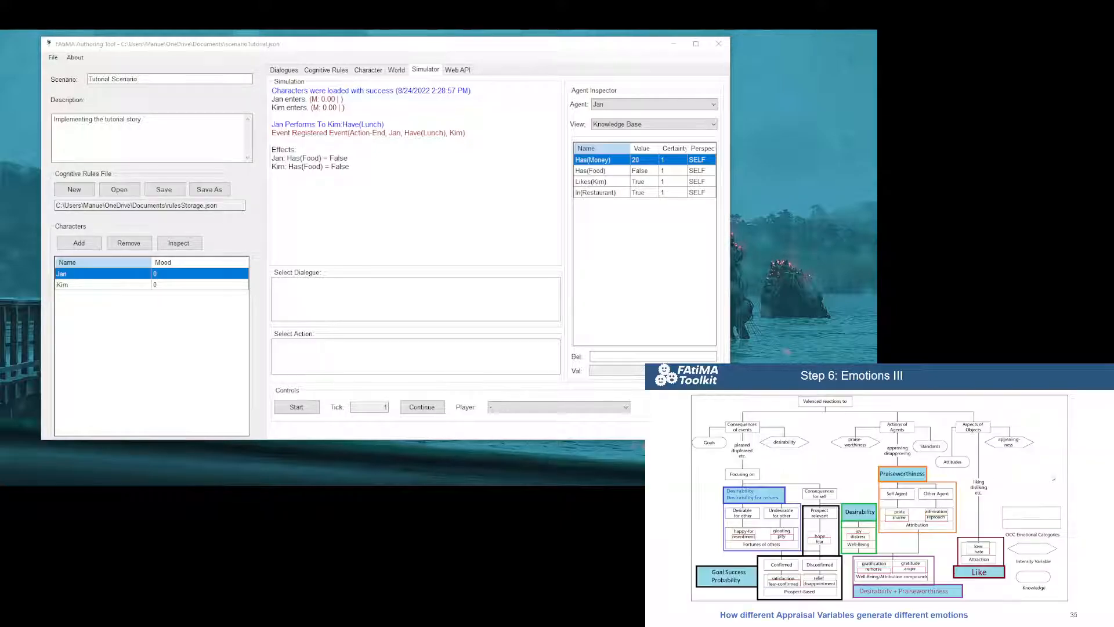
{"action": "left_click", "coordinate": [1052, 485]}
{"action": "key", "text": "Left"}
{"action": "left_click", "coordinate": [1068, 495]}
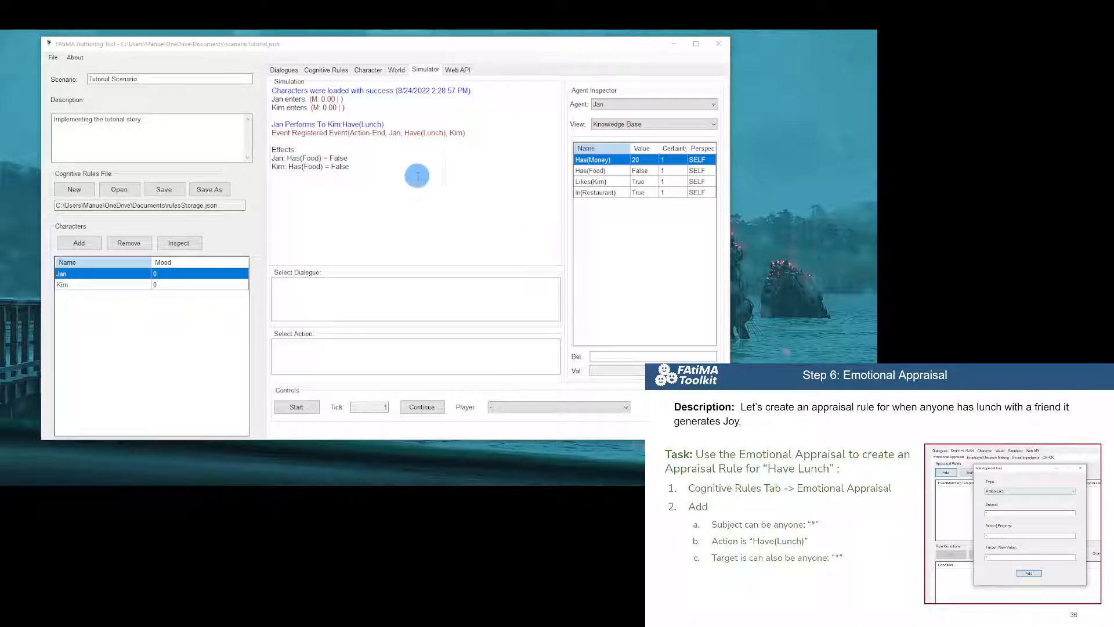
Start a new Action-End appraisal rule in the Emotional Appraisal rules, with Have(Lunch) as its action.
{"action": "left_click", "coordinate": [333, 70]}
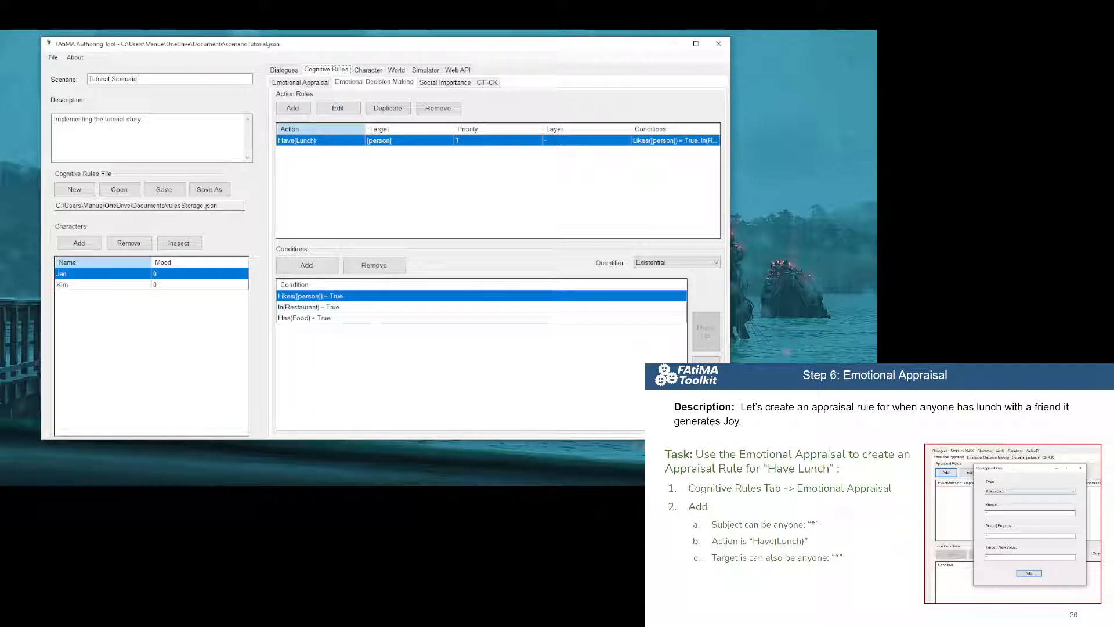
{"action": "left_click", "coordinate": [316, 82]}
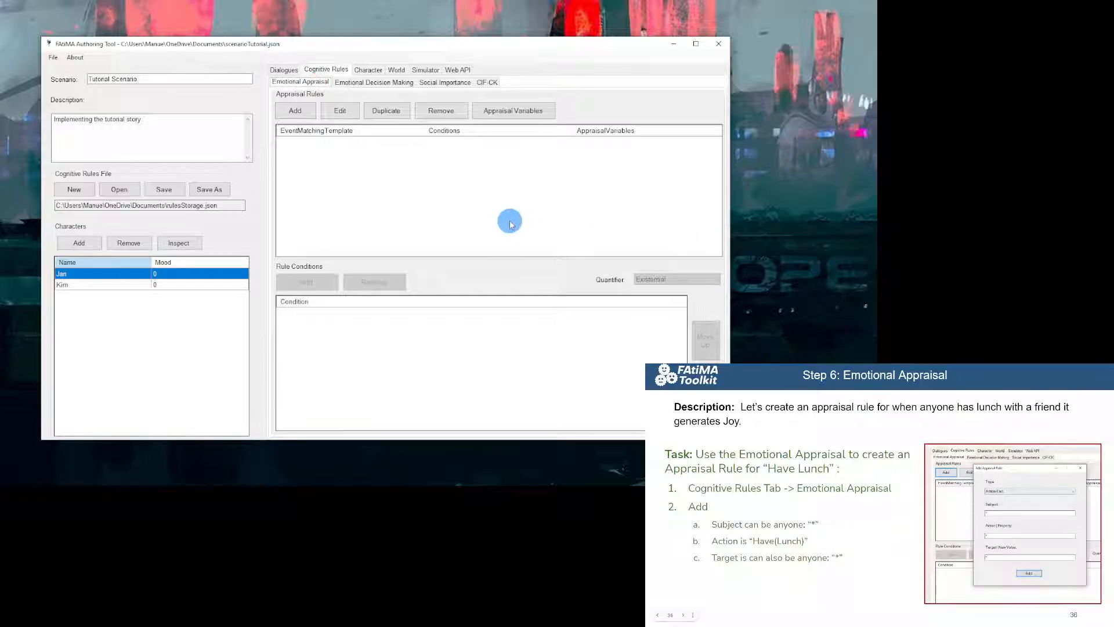
{"action": "left_click", "coordinate": [293, 110]}
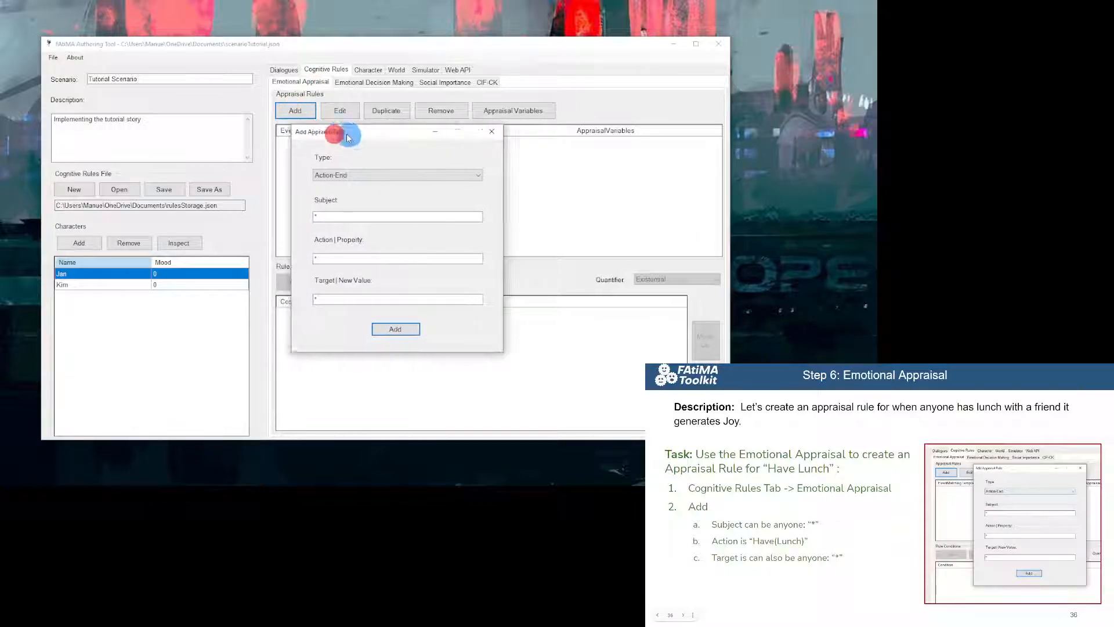
{"action": "double_click", "coordinate": [444, 287]}
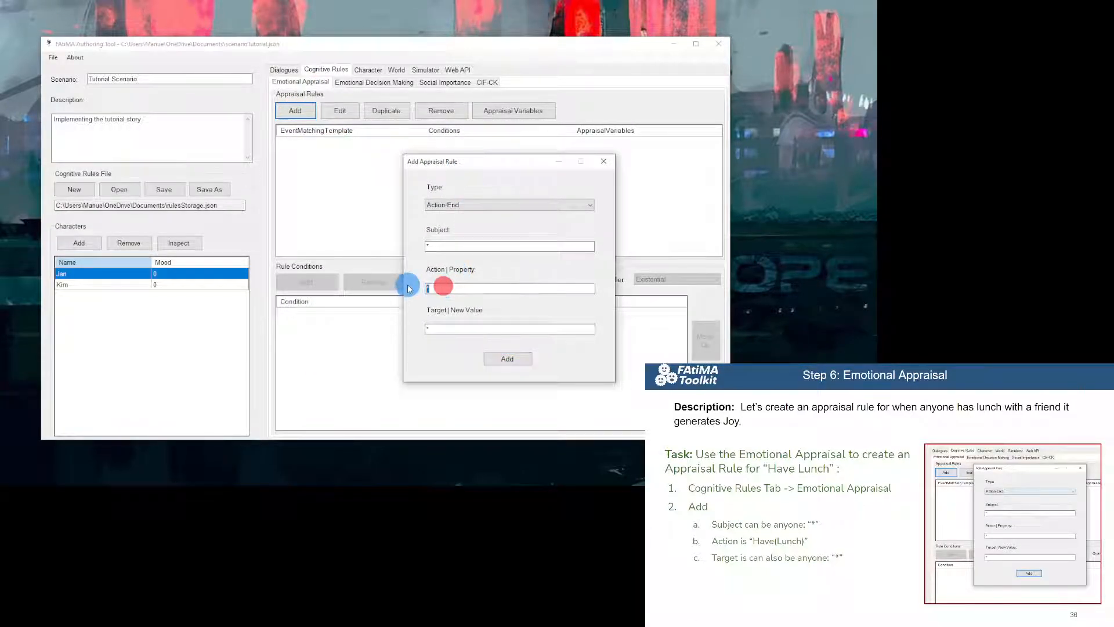
{"action": "type", "text": "Have("}
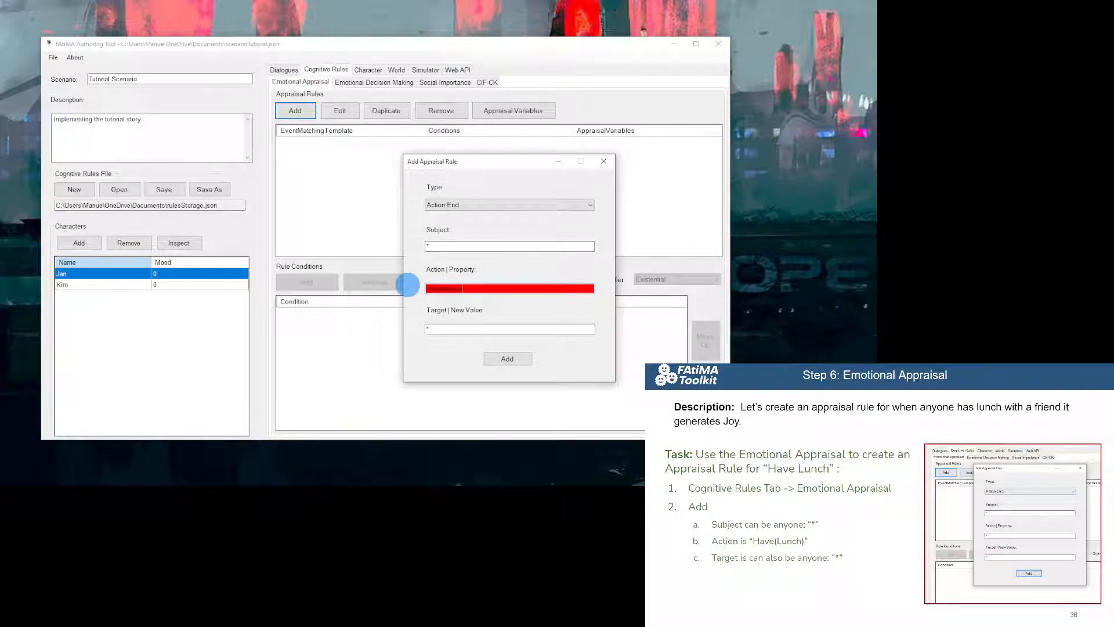
{"action": "type", "text": "Lunch)"}
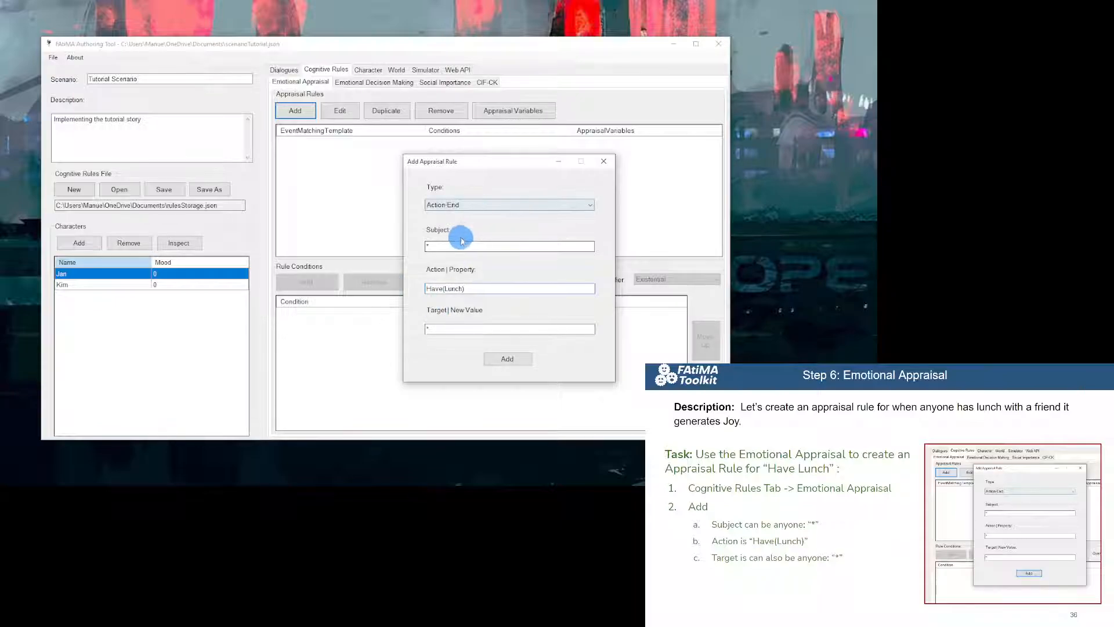
Leave the appraisal rule's subject as *, set its target to SELF, and add the rule.
{"action": "left_click_drag", "start_coordinate": [450, 245], "coordinate": [424, 247]}
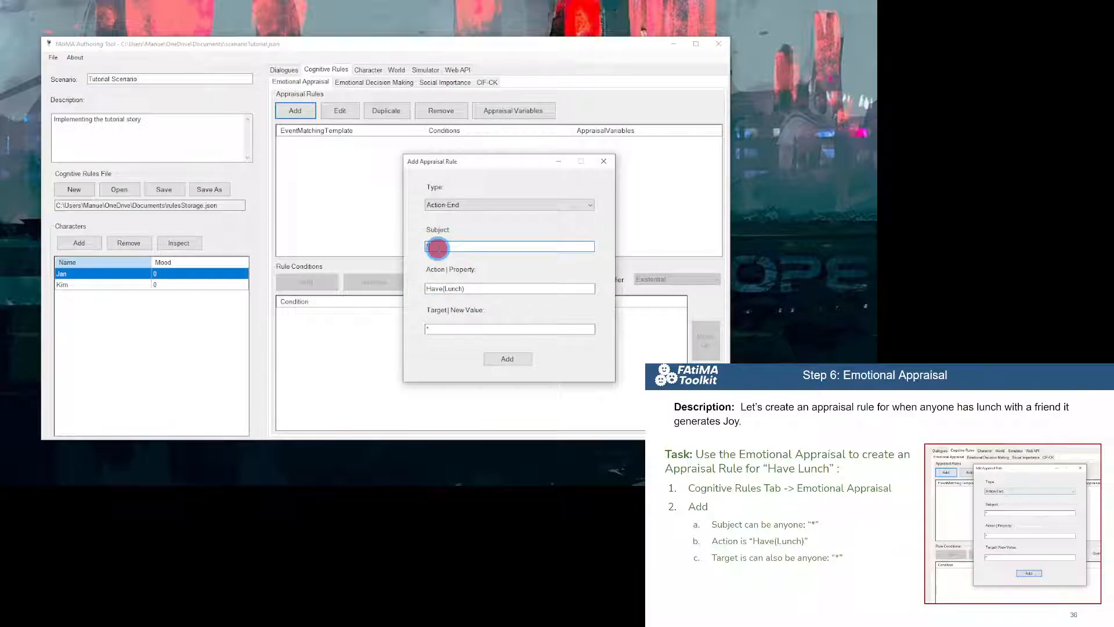
{"action": "left_click_drag", "start_coordinate": [440, 328], "coordinate": [427, 329]}
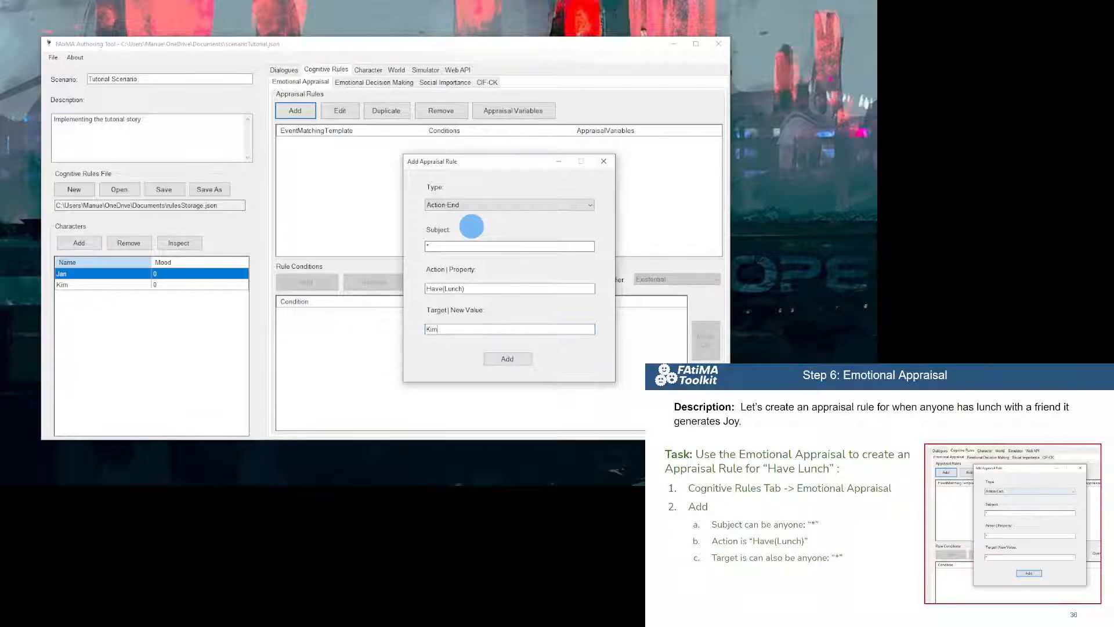
{"action": "type", "text": "Ki"}
{"action": "key", "text": "BackSpace"}
{"action": "key", "text": "BackSpace"}
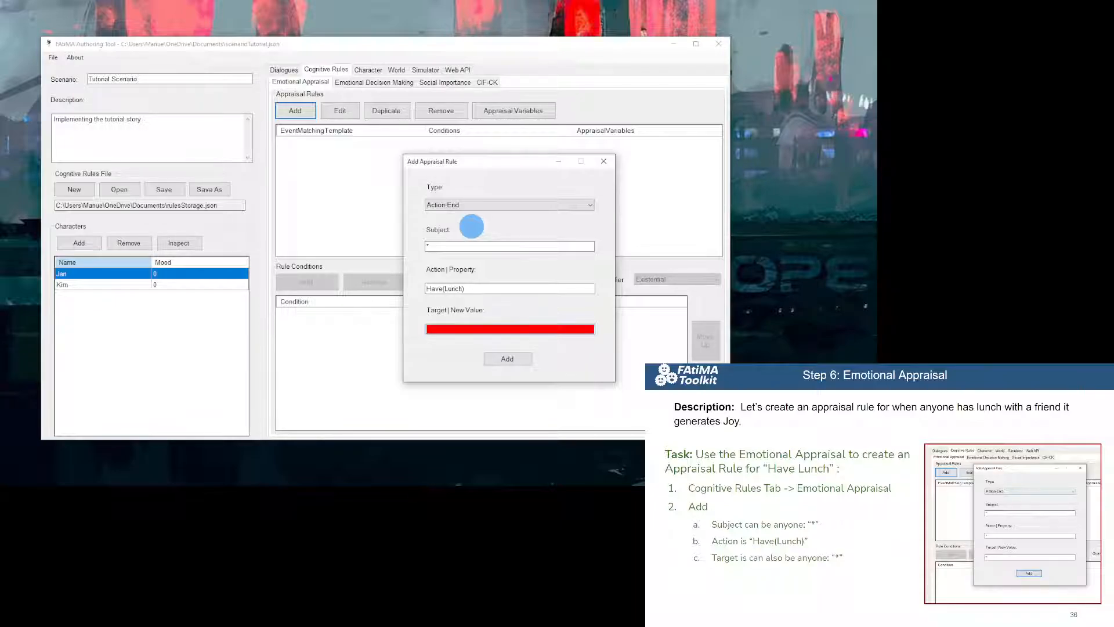
{"action": "type", "text": "SELF"}
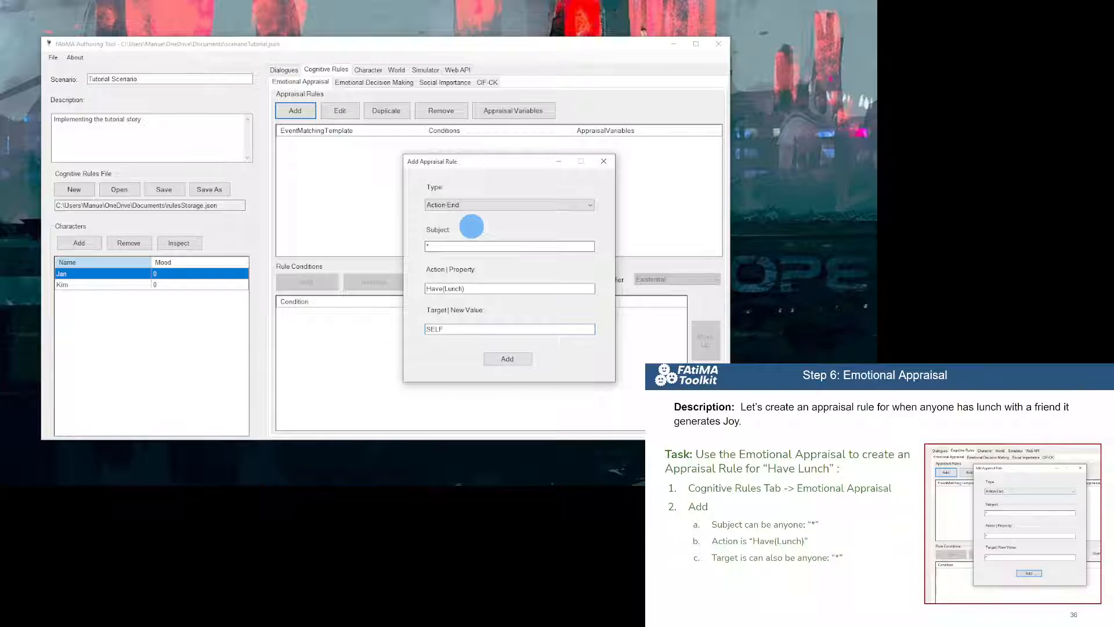
{"action": "left_click", "coordinate": [508, 358]}
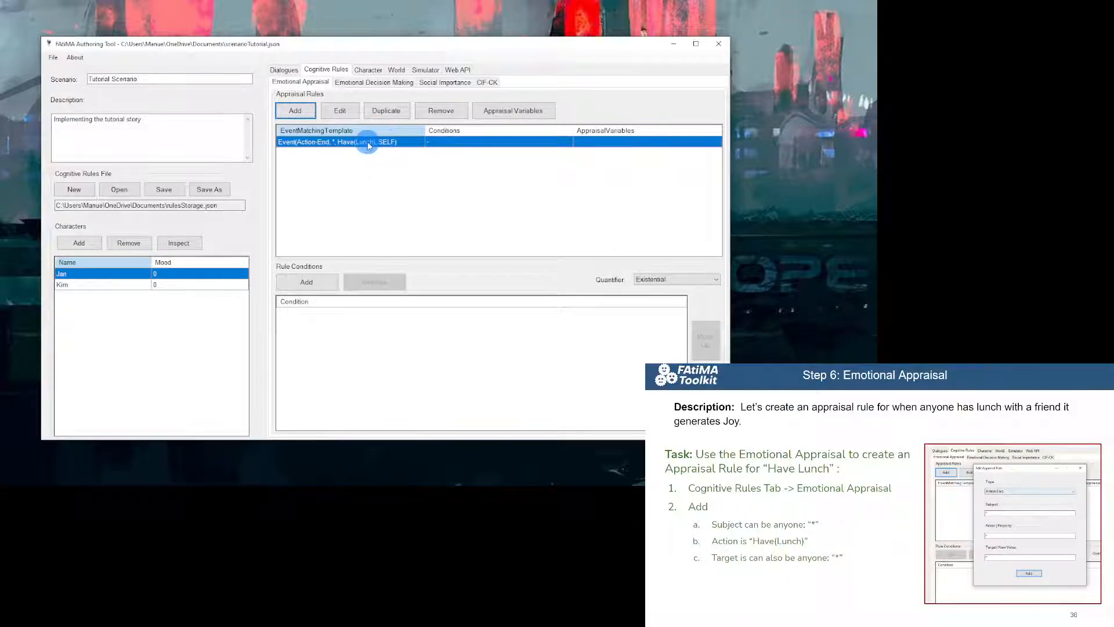
Reopen the Have(Lunch) appraisal rule to review its subject and target, and close it without changes.
{"action": "double_click", "coordinate": [367, 142]}
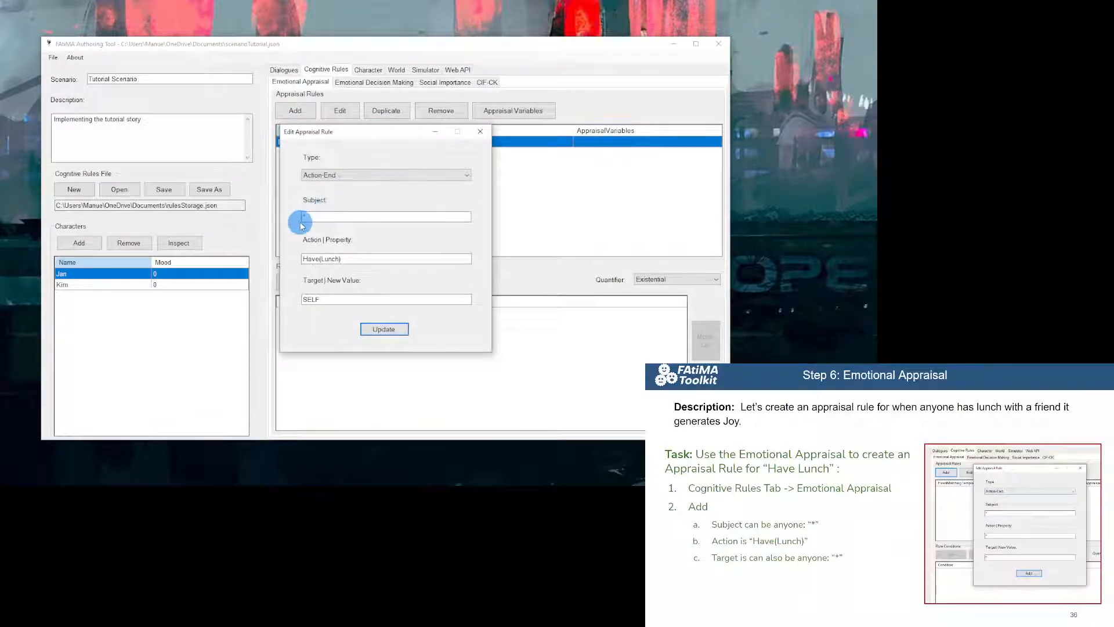
{"action": "double_click", "coordinate": [318, 299]}
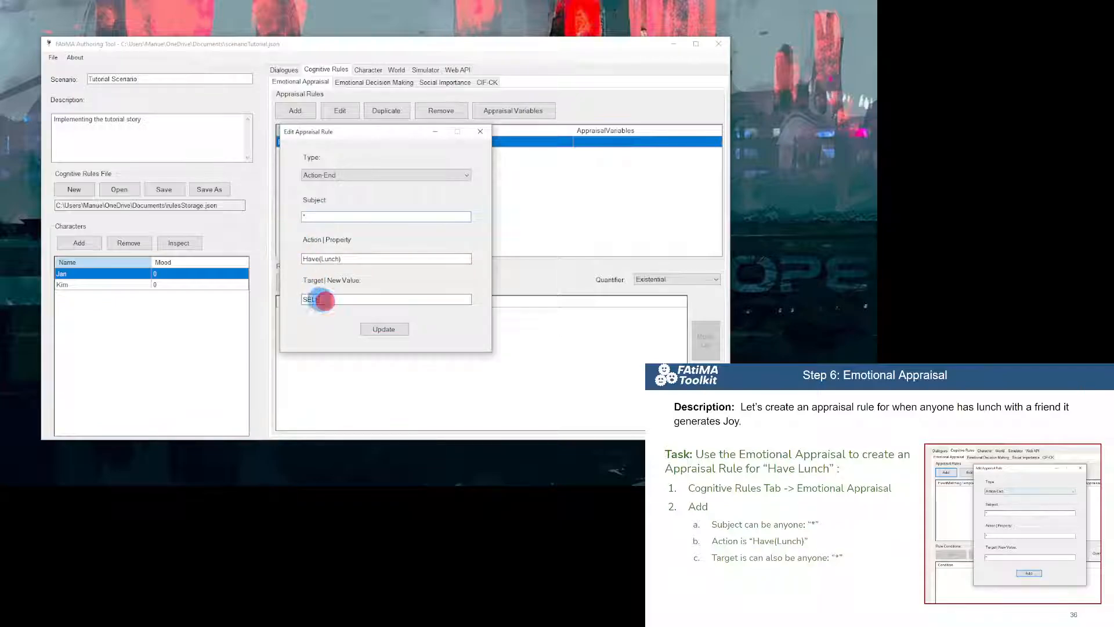
{"action": "left_click", "coordinate": [480, 132]}
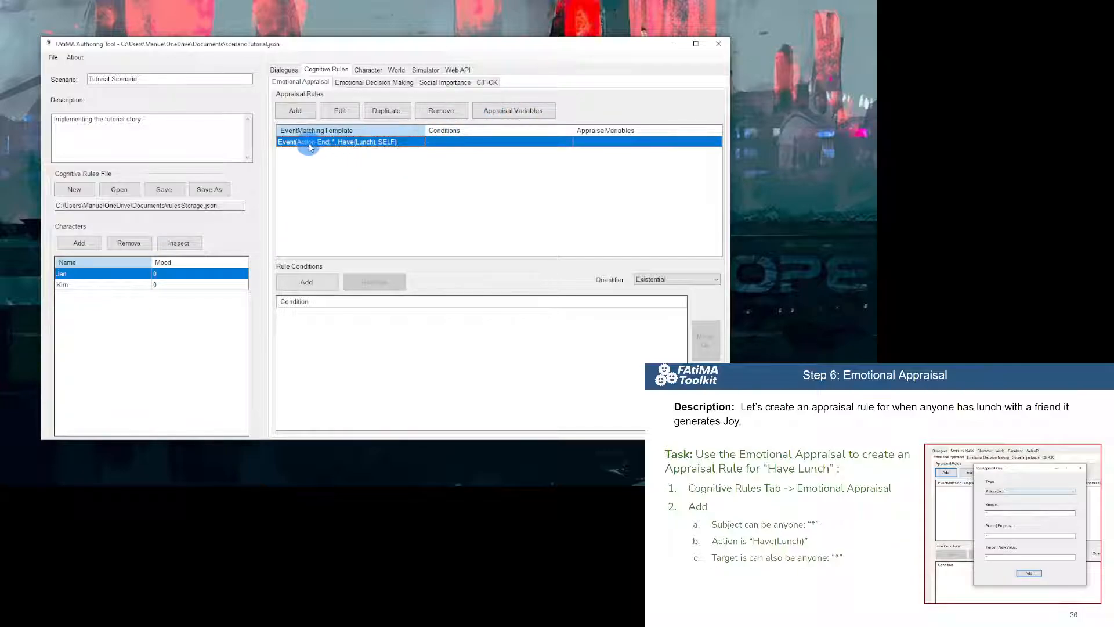
Add a Desirability appraisal variable with value 4 to the Have(Lunch) appraisal rule.
{"action": "left_click", "coordinate": [512, 111]}
{"action": "left_click_drag", "start_coordinate": [207, 37], "coordinate": [517, 179]}
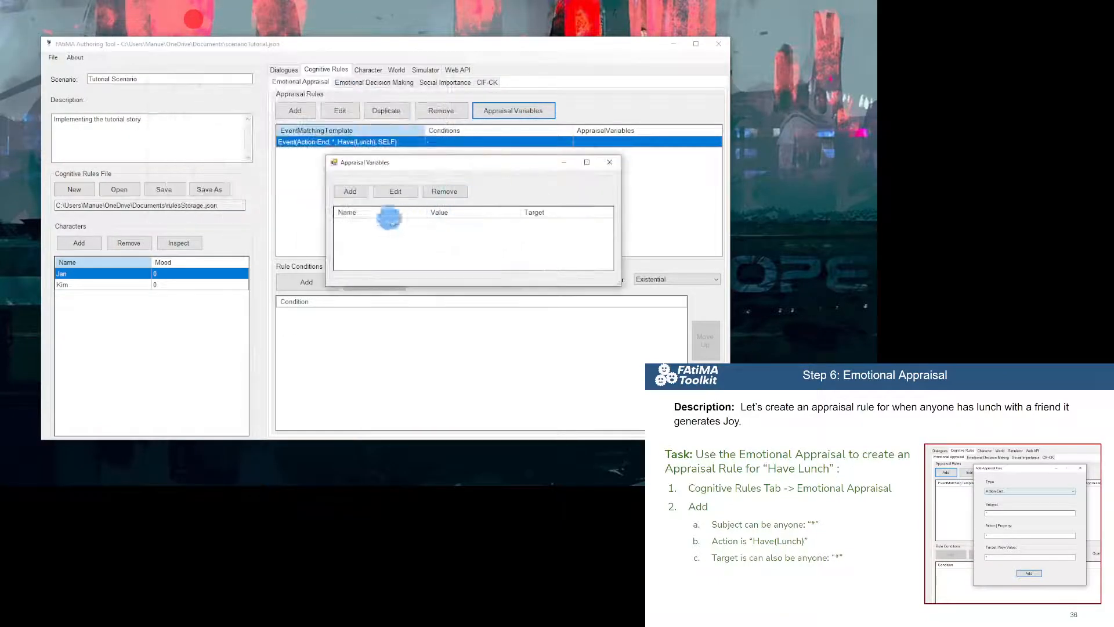
{"action": "left_click", "coordinate": [347, 194]}
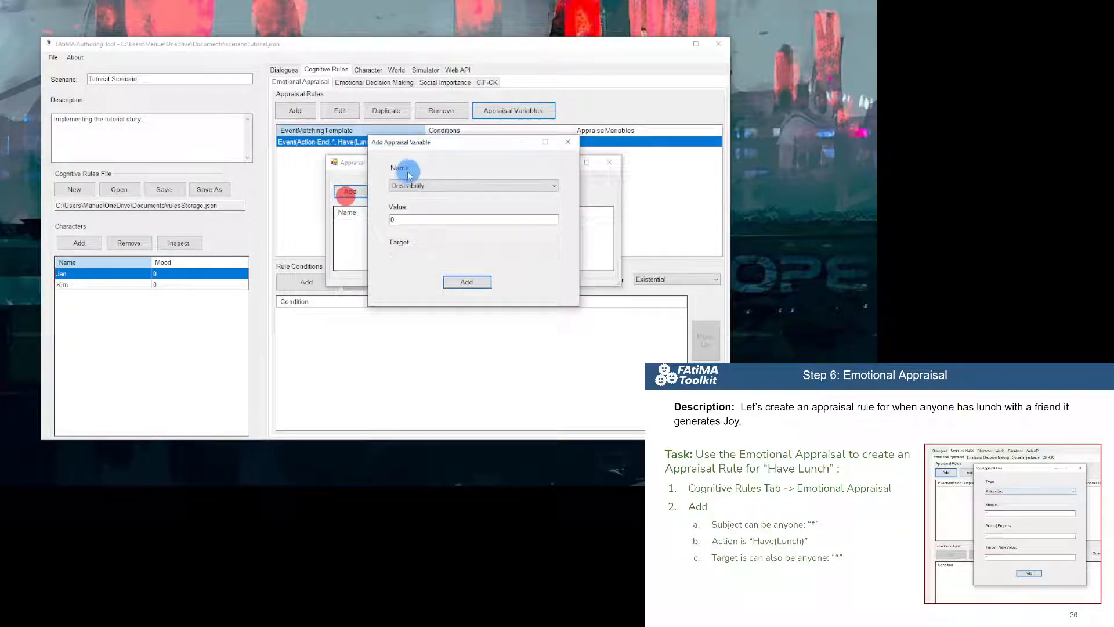
{"action": "double_click", "coordinate": [394, 219]}
{"action": "type", "text": "4"}
{"action": "left_click", "coordinate": [467, 281]}
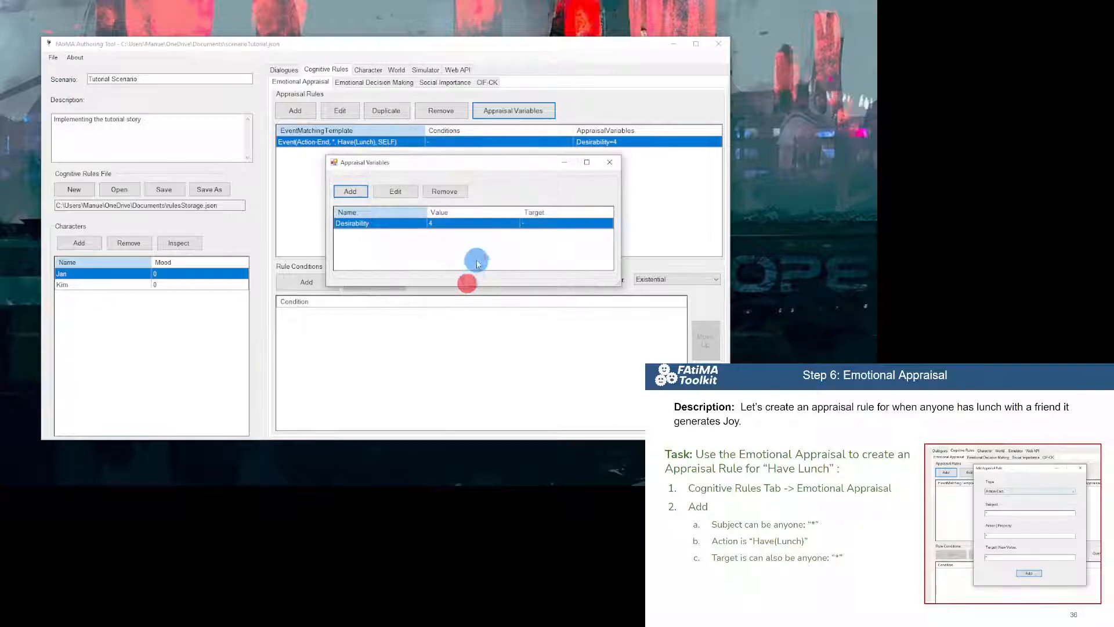
{"action": "left_click", "coordinate": [609, 162]}
Save the cognitive rules file and the scenario.
{"action": "left_click", "coordinate": [164, 190]}
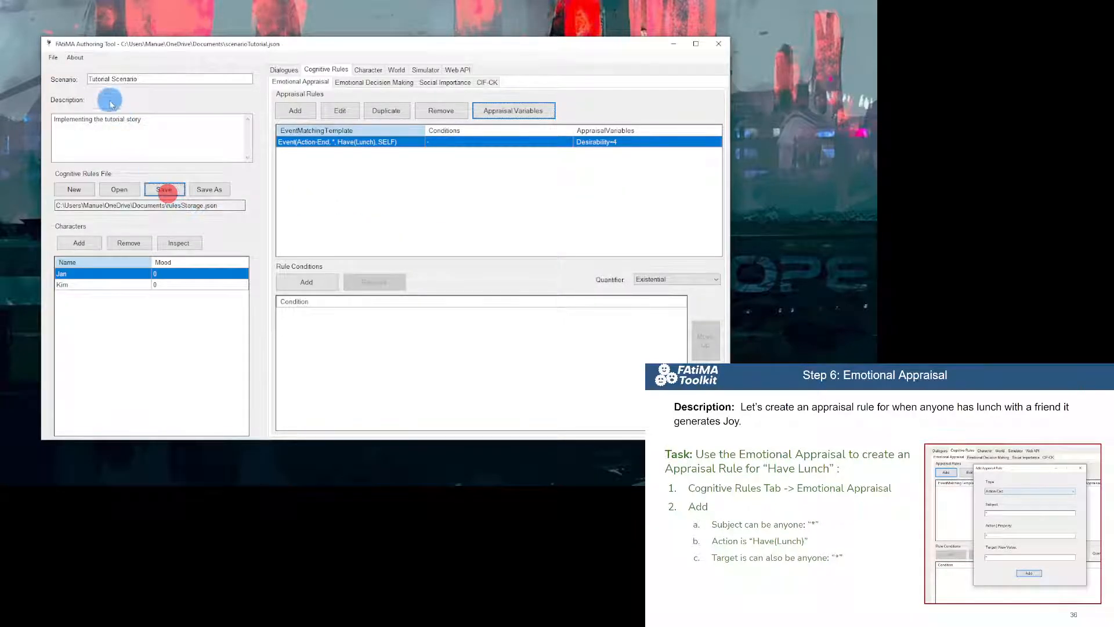
{"action": "left_click", "coordinate": [53, 57]}
{"action": "left_click", "coordinate": [67, 90]}
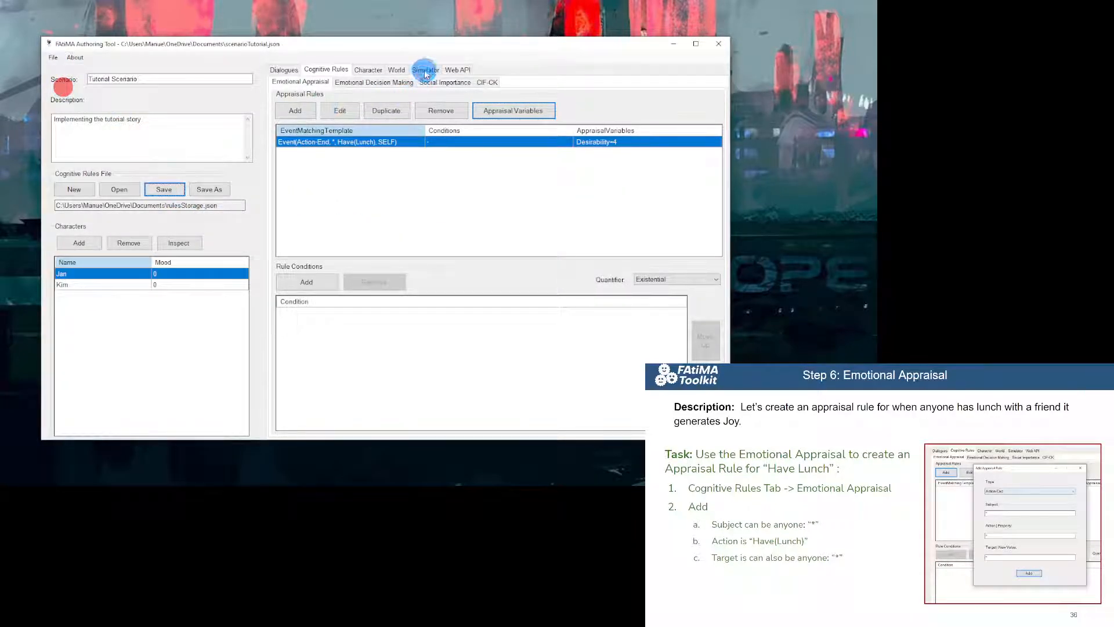
Start the simulation and inspect the emotional state of Jan and of Kim.
{"action": "left_click", "coordinate": [426, 69]}
{"action": "left_click", "coordinate": [288, 408]}
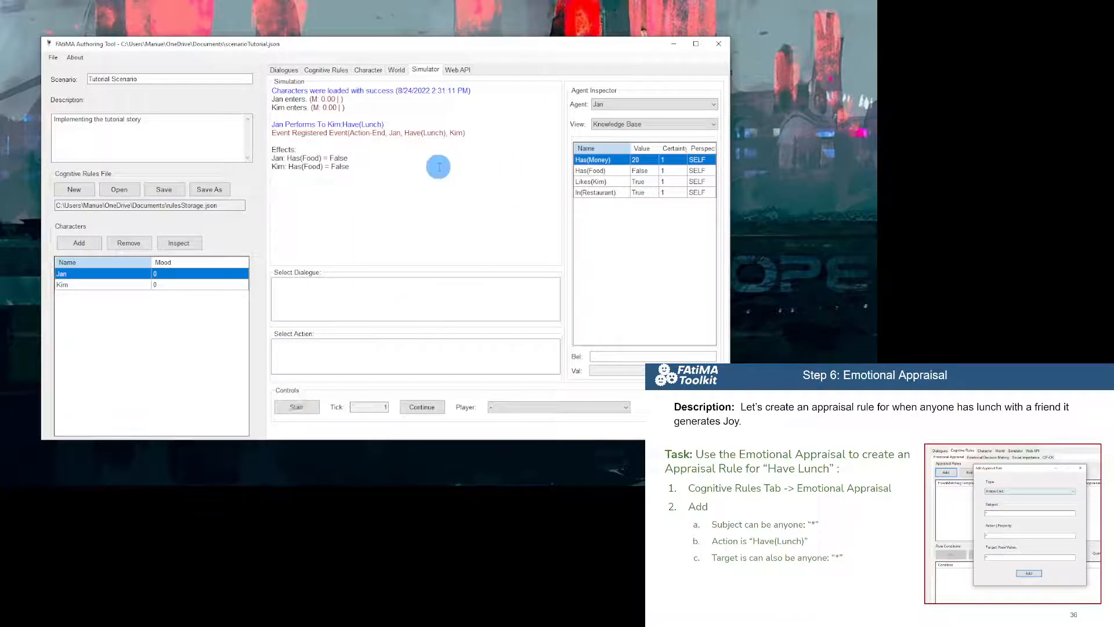
{"action": "left_click", "coordinate": [296, 407]}
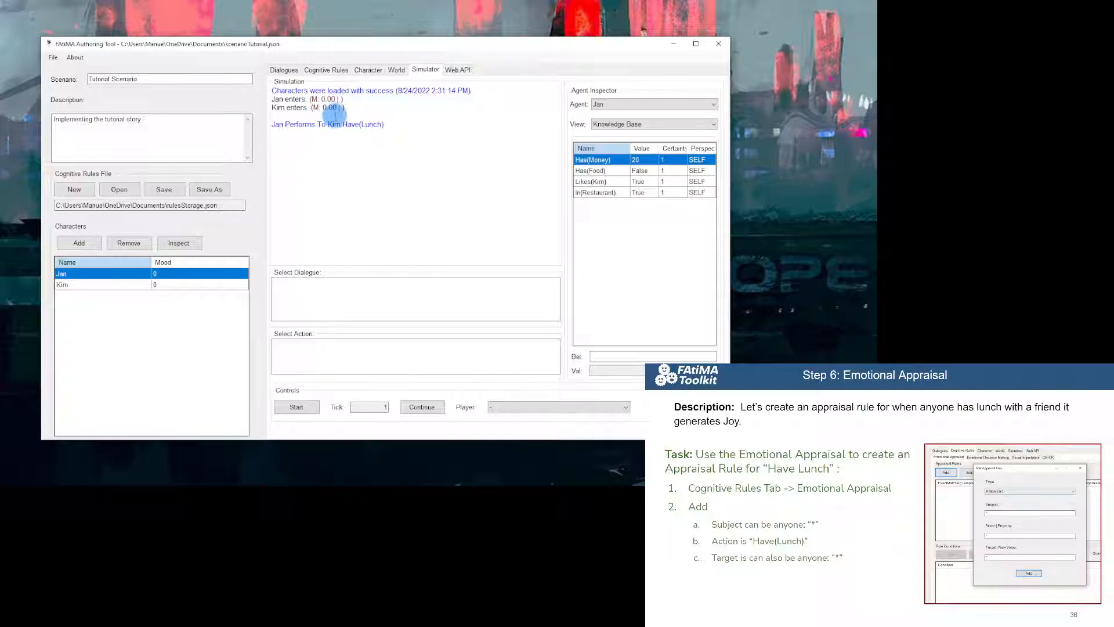
{"action": "left_click", "coordinate": [618, 125]}
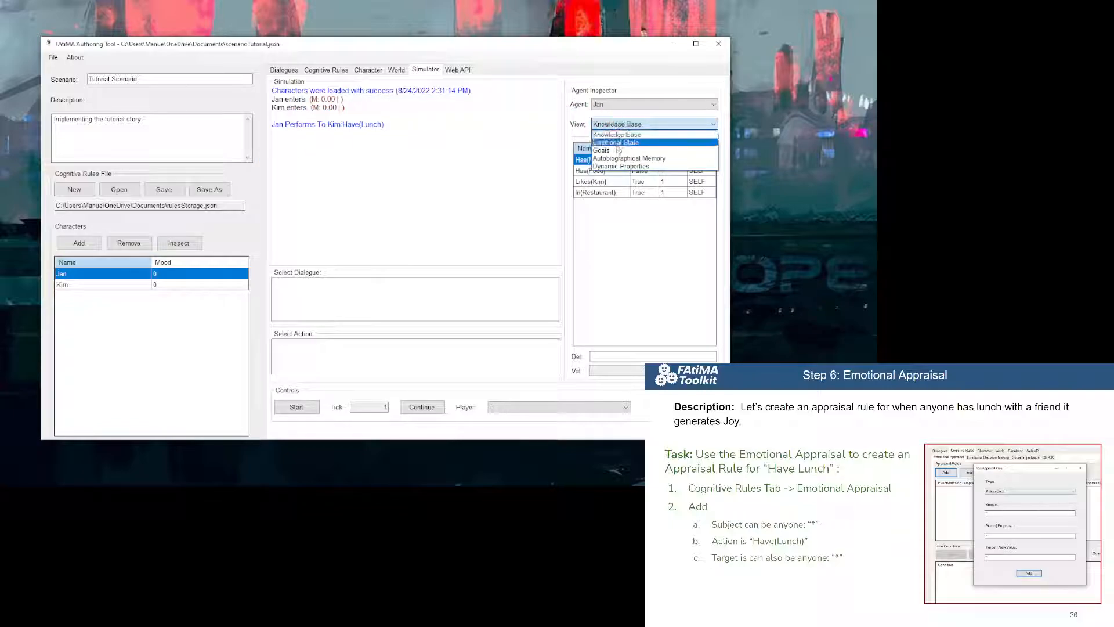
{"action": "left_click", "coordinate": [614, 148]}
{"action": "left_click", "coordinate": [616, 103]}
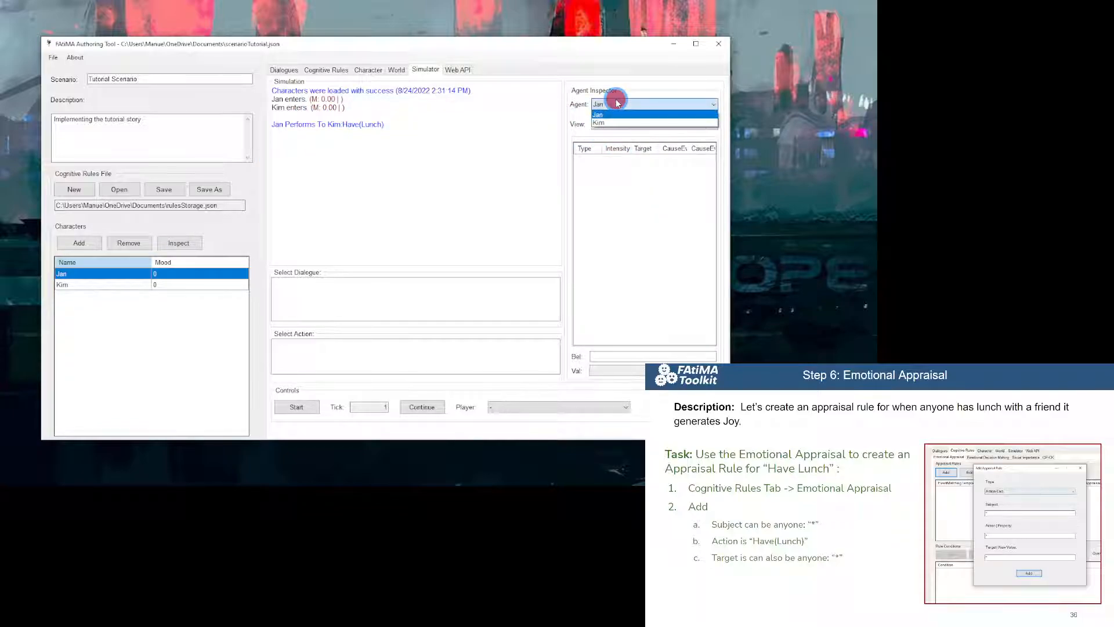
{"action": "left_click", "coordinate": [603, 122]}
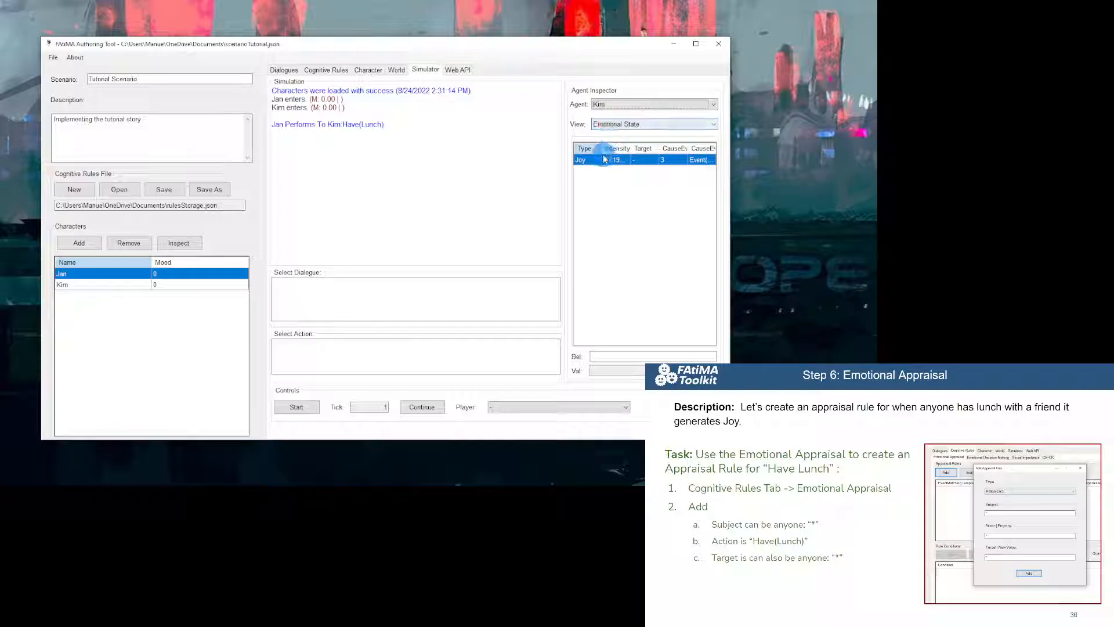
Advance the simulation to tick 13 to examine the intensity of Kim's emotion over time.
{"action": "left_click", "coordinate": [436, 409]}
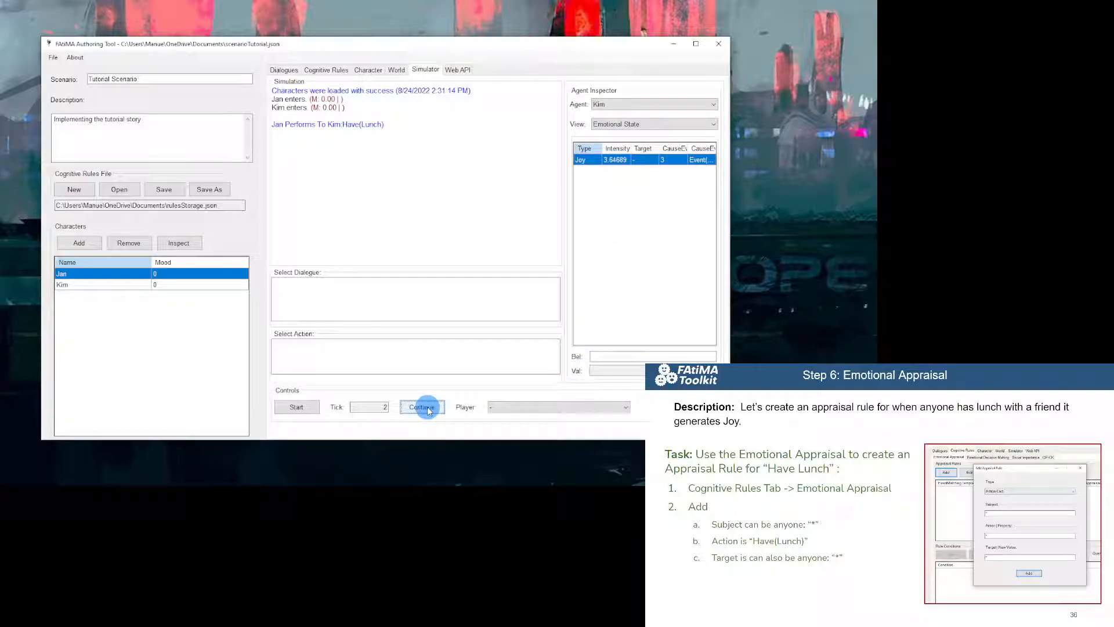
{"action": "left_click", "coordinate": [430, 409]}
{"action": "left_click", "coordinate": [429, 410]}
{"action": "left_click", "coordinate": [428, 409]}
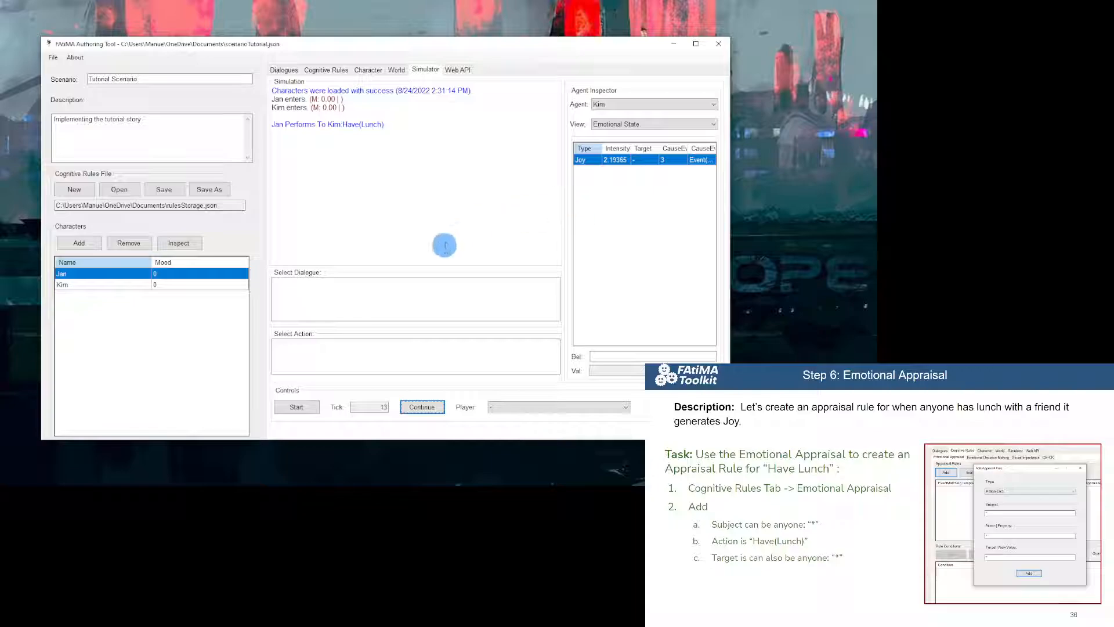
Restart the simulation and display Kim's emotional state again.
{"action": "left_click", "coordinate": [296, 406]}
{"action": "left_click", "coordinate": [609, 124]}
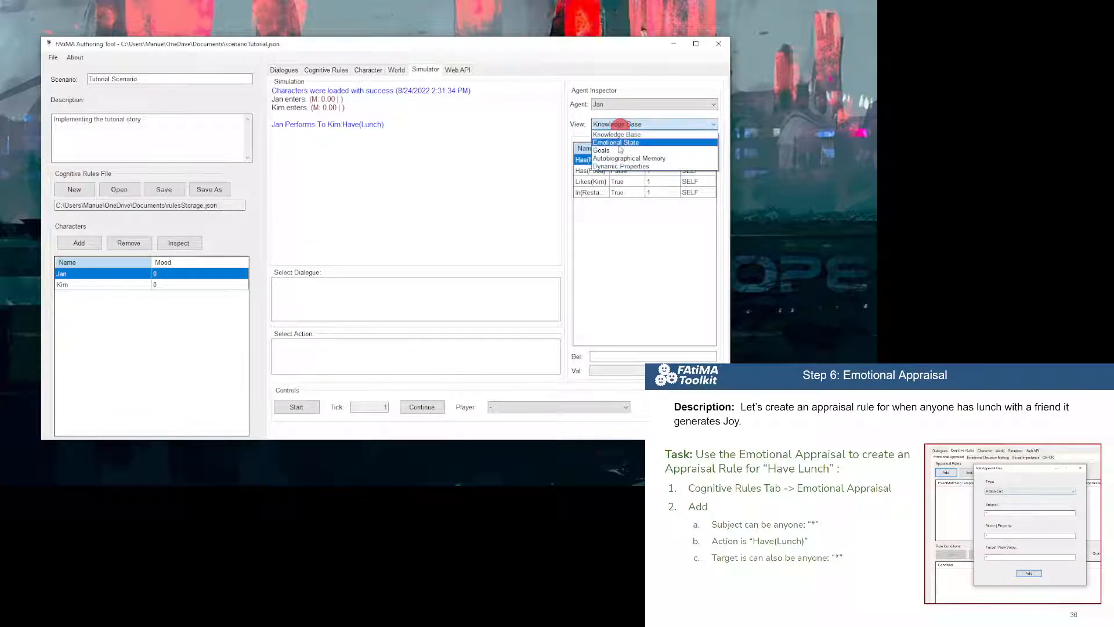
{"action": "left_click", "coordinate": [616, 144]}
{"action": "left_click", "coordinate": [621, 104]}
{"action": "left_click", "coordinate": [617, 120]}
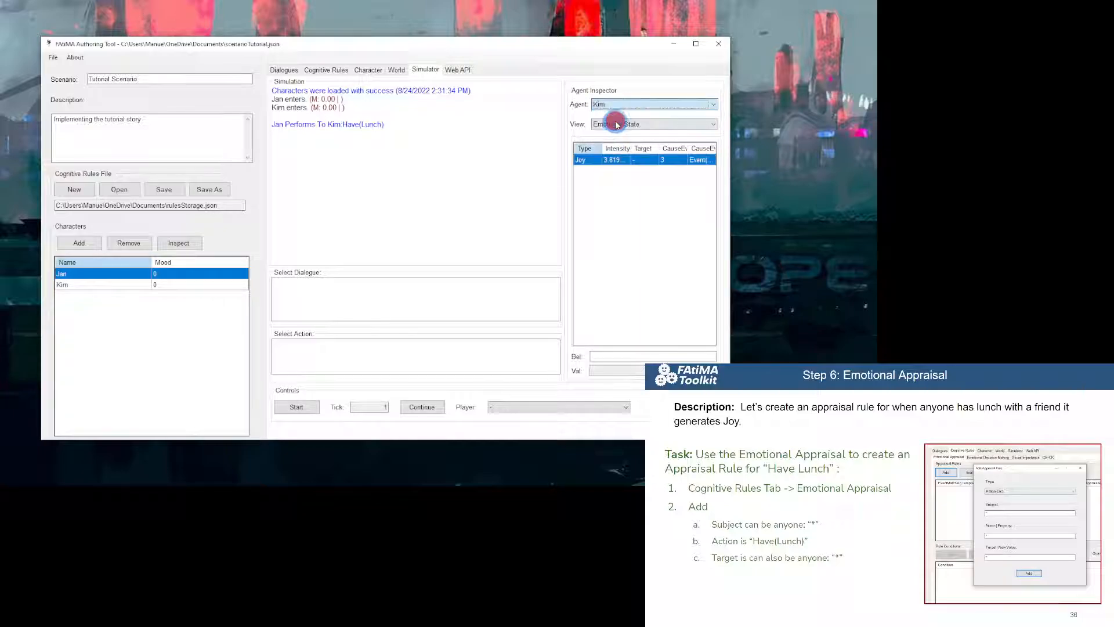
Change the subject of the Have(Lunch) appraisal rule to the variable [subjec].
{"action": "left_click", "coordinate": [325, 69]}
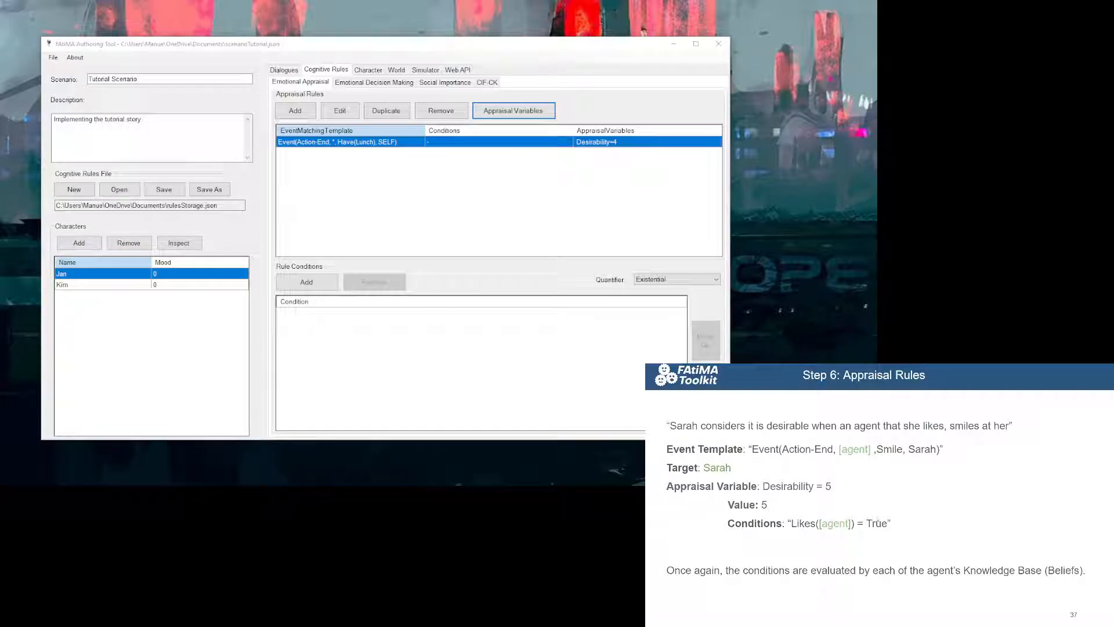
{"action": "left_click", "coordinate": [340, 110]}
{"action": "left_click", "coordinate": [311, 217]}
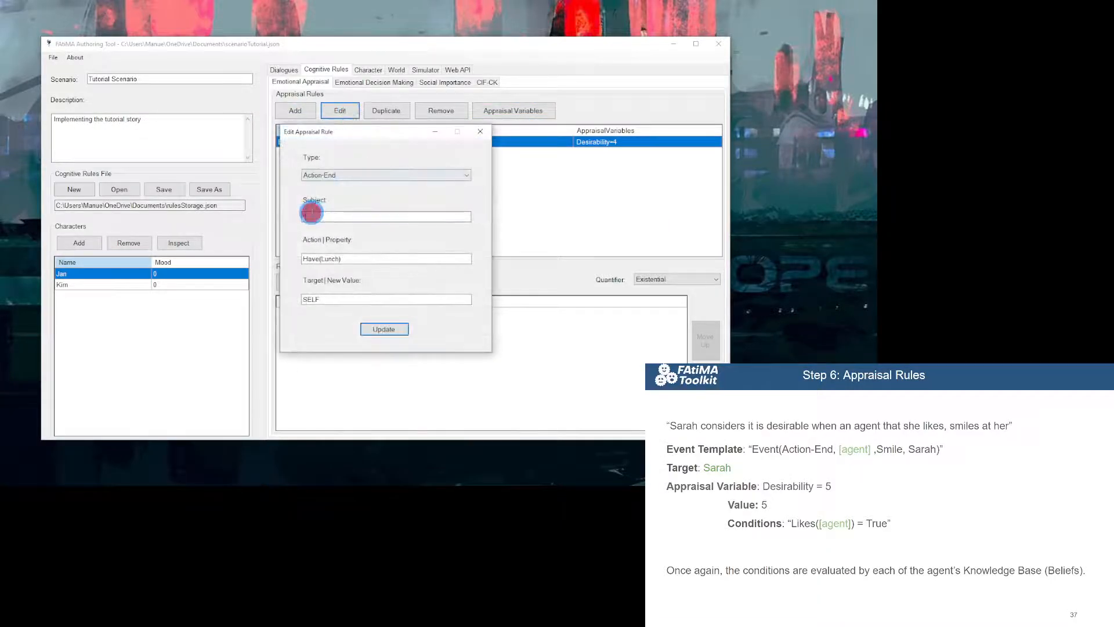
{"action": "key", "text": "BackSpace"}
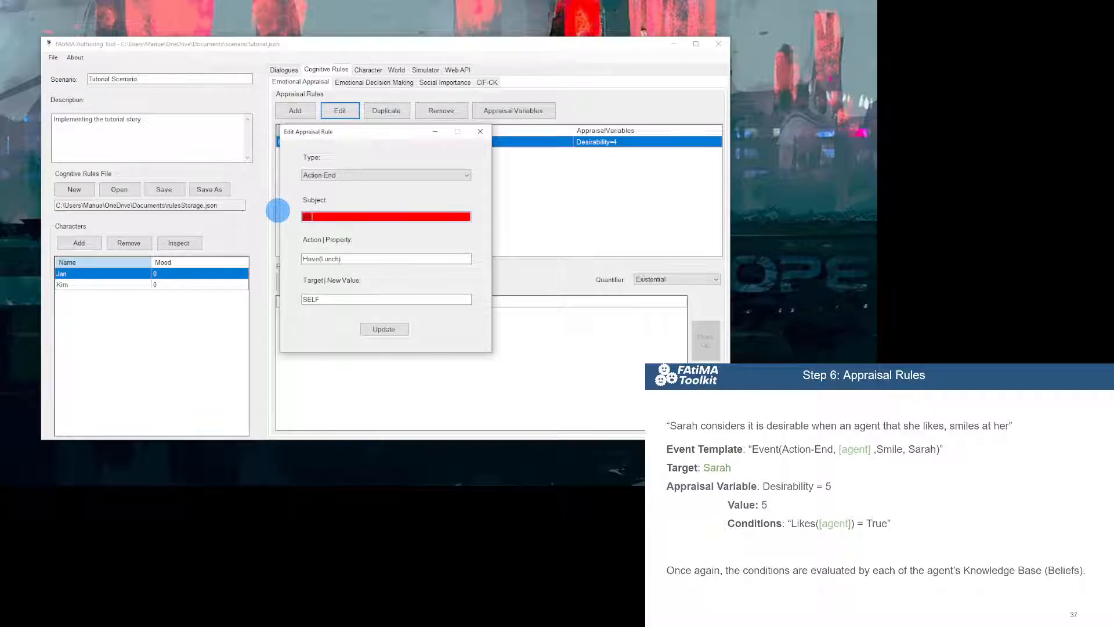
{"action": "type", "text": "[subjec]"}
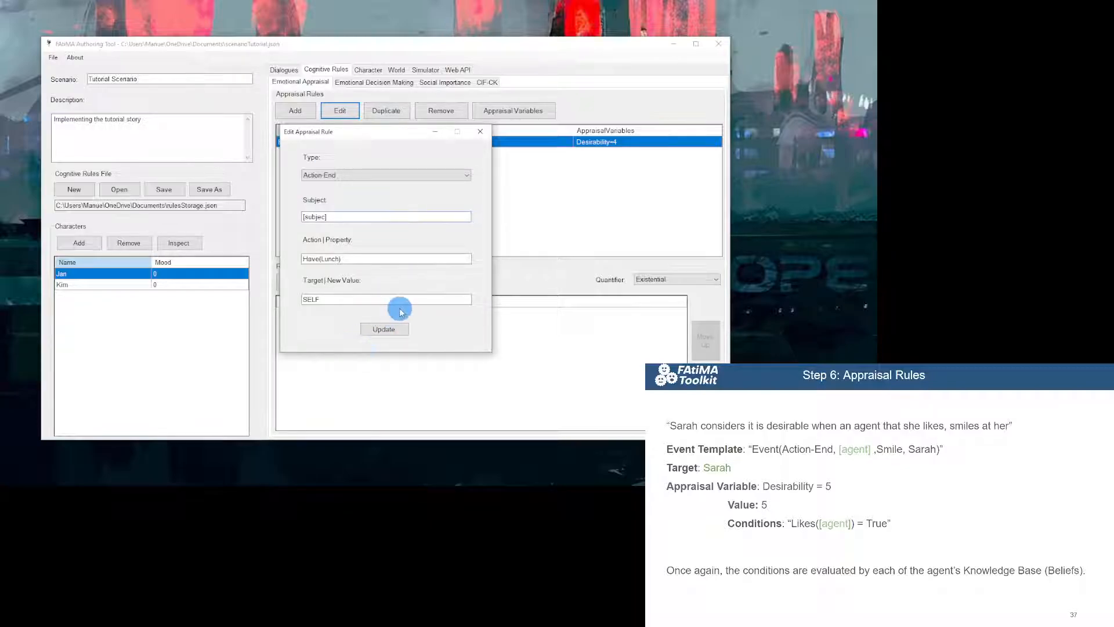
{"action": "left_click", "coordinate": [399, 332]}
Add the condition Likes([subject]) = True to the Have(Lunch) appraisal rule and save the cognitive rules.
{"action": "left_click", "coordinate": [314, 314]}
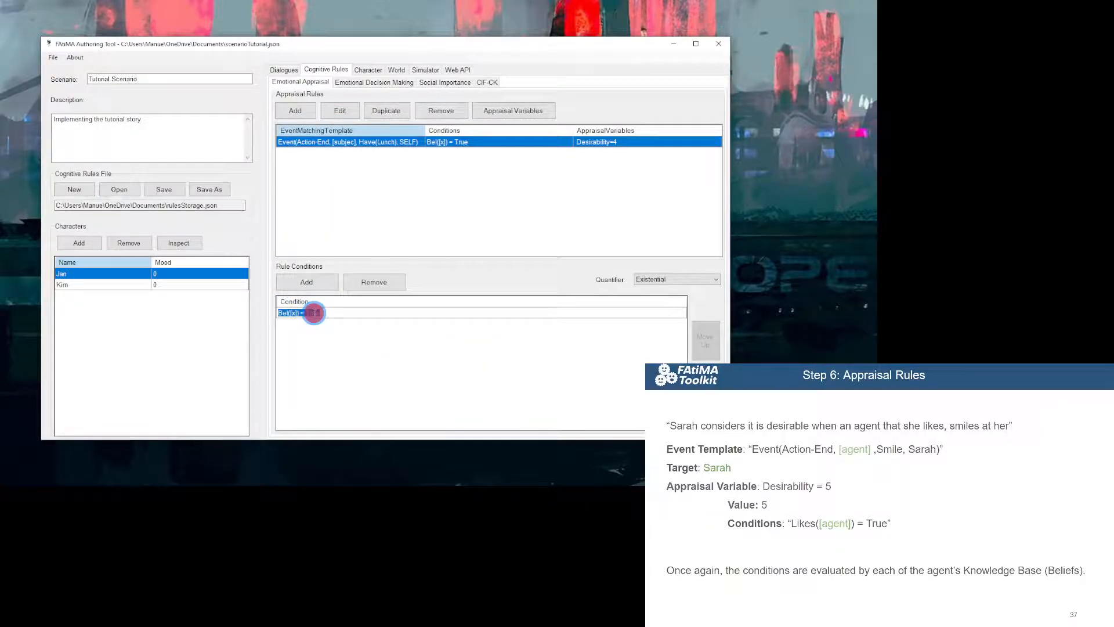
{"action": "type", "text": "Likes"}
{"action": "key", "text": "Return"}
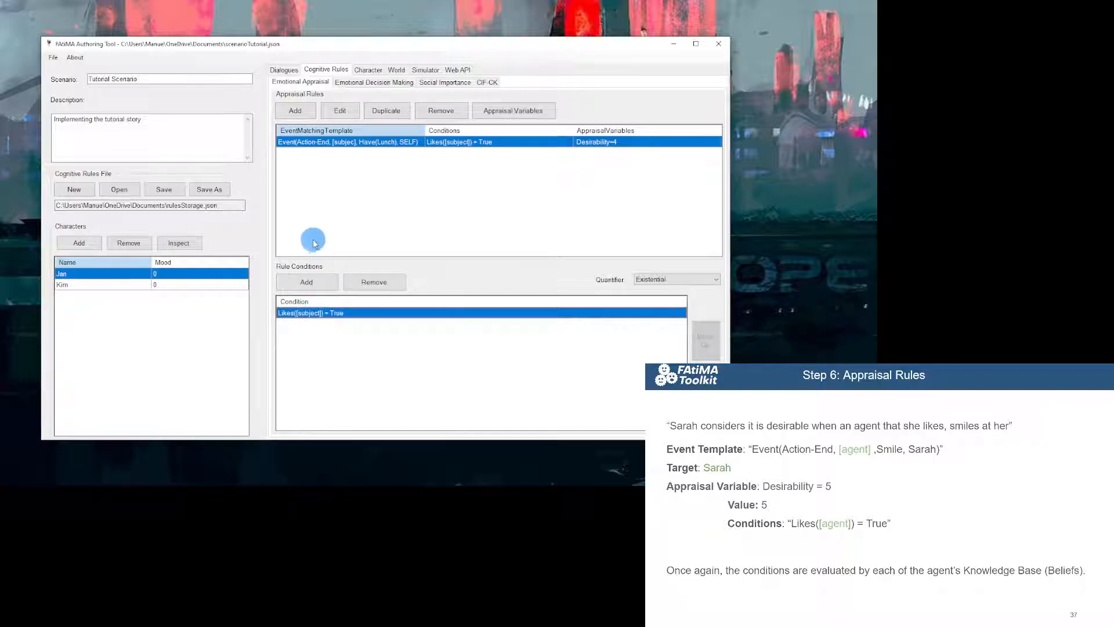
{"action": "left_click", "coordinate": [162, 195]}
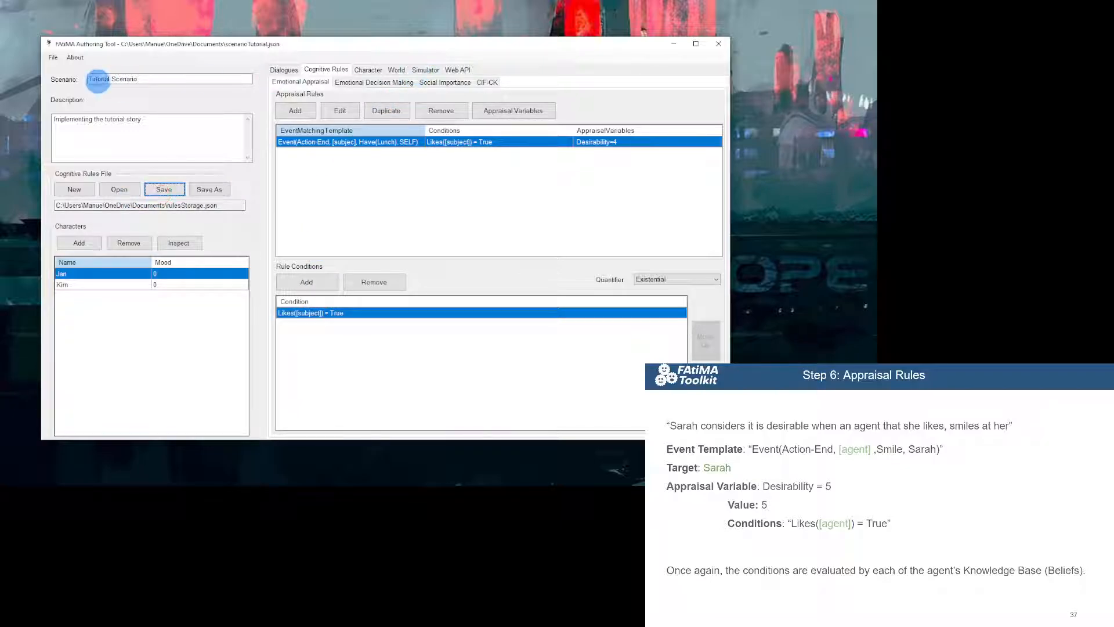
Rerun the simulation with the conditional appraisal rule and check Kim's emotional state.
{"action": "left_click", "coordinate": [425, 70]}
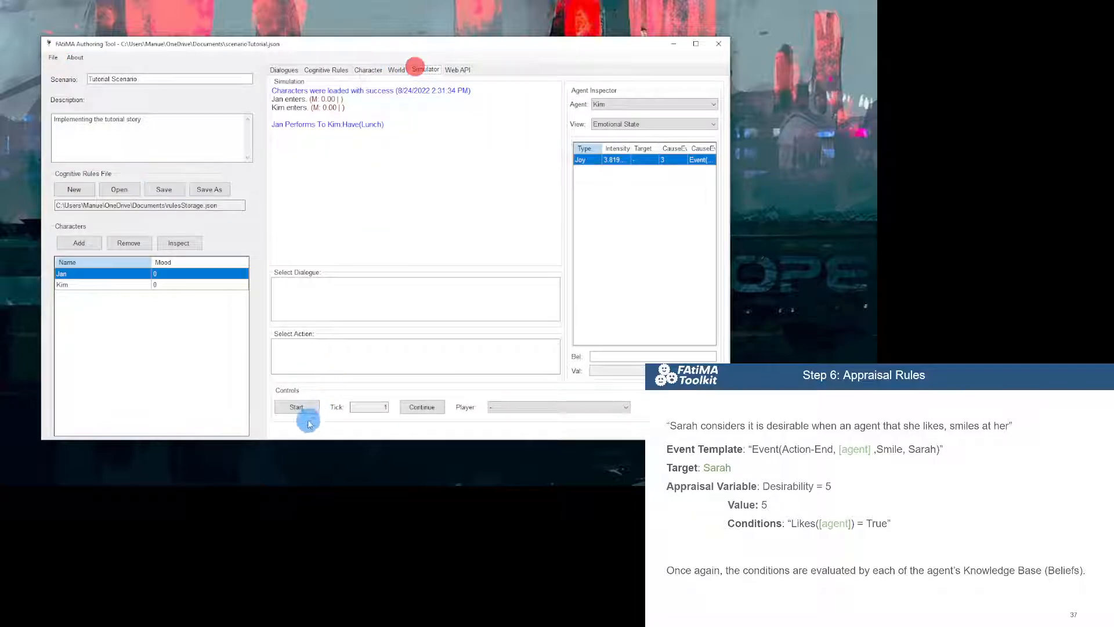
{"action": "left_click", "coordinate": [298, 408]}
{"action": "left_click", "coordinate": [647, 104]}
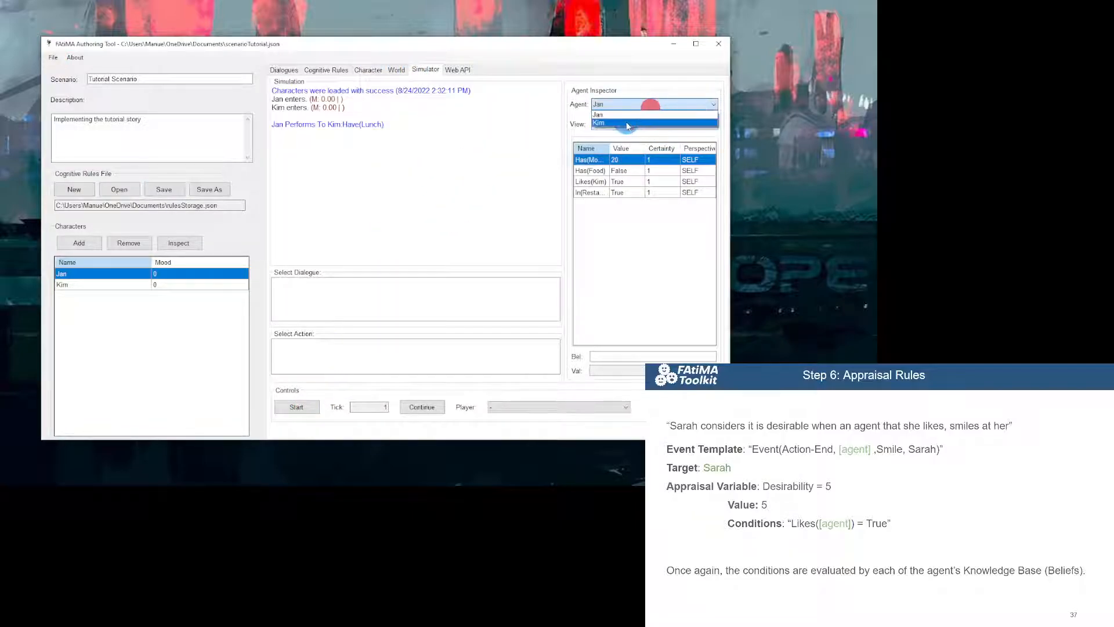
{"action": "left_click", "coordinate": [628, 121]}
{"action": "left_click", "coordinate": [617, 124]}
{"action": "left_click", "coordinate": [604, 143]}
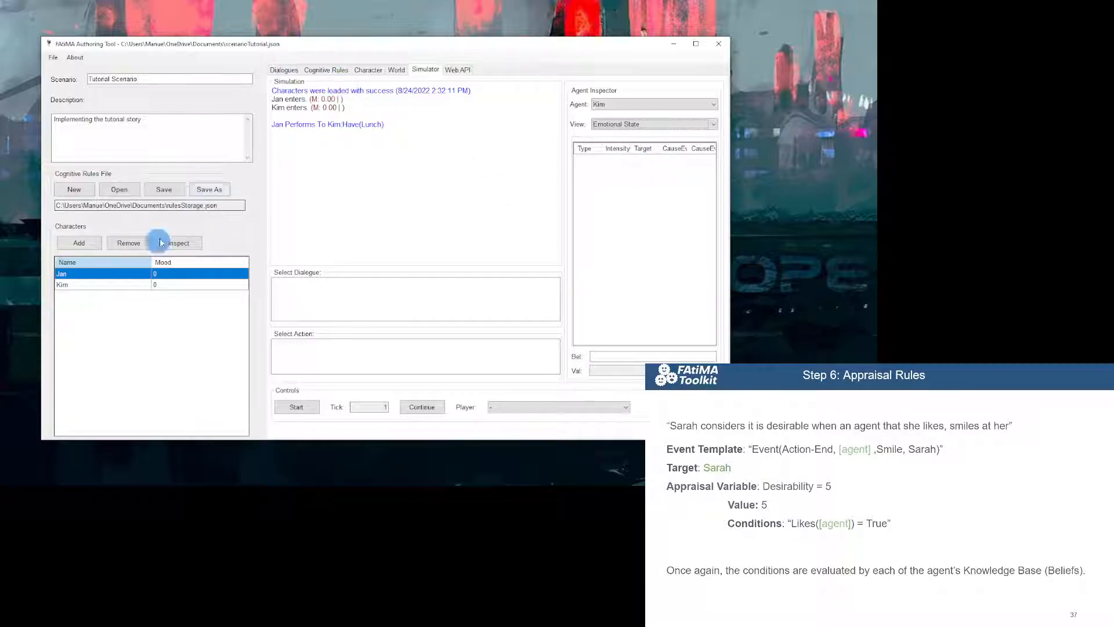
Add the belief Likes(Jan) with value True to Kim's knowledge base and save the cognitive rules.
{"action": "left_click", "coordinate": [116, 286]}
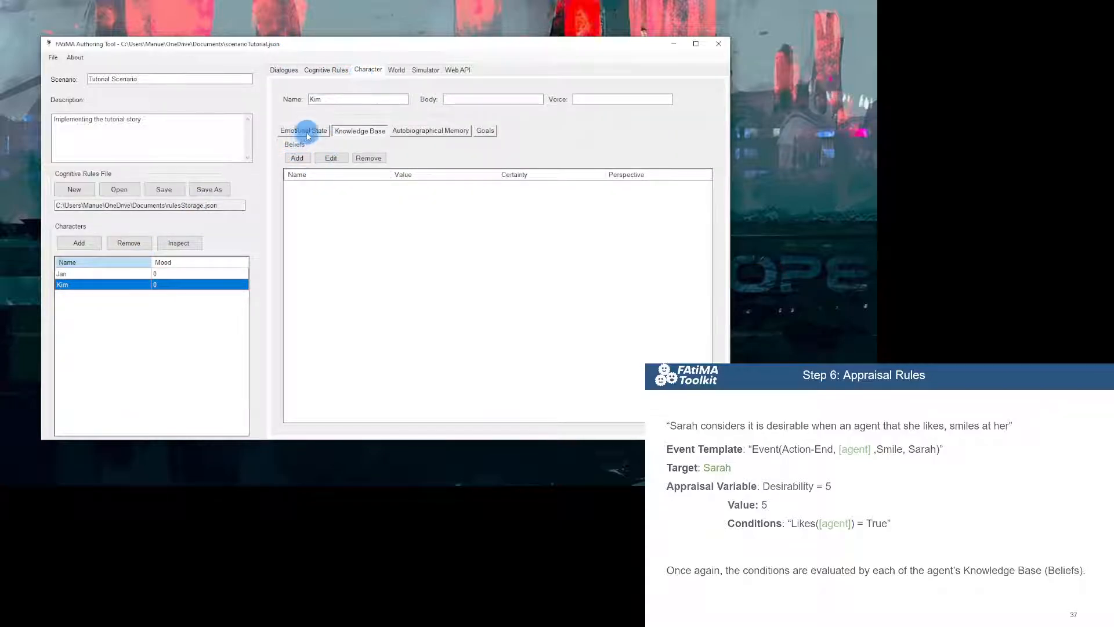
{"action": "left_click", "coordinate": [305, 157]}
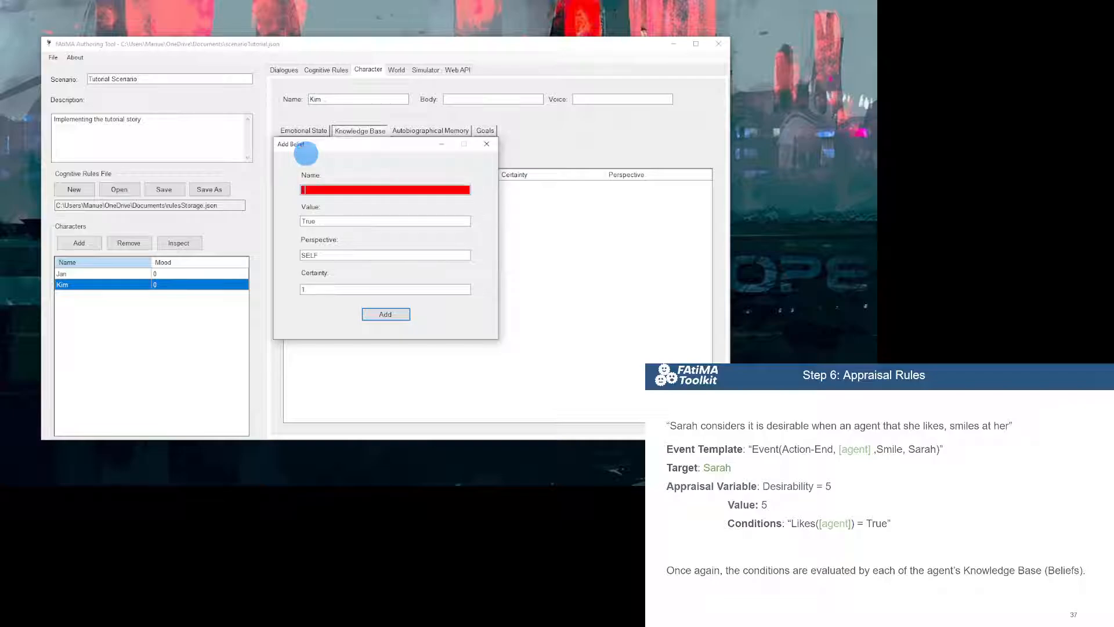
{"action": "type", "text": "Likes(Jan)"}
{"action": "left_click", "coordinate": [374, 315]}
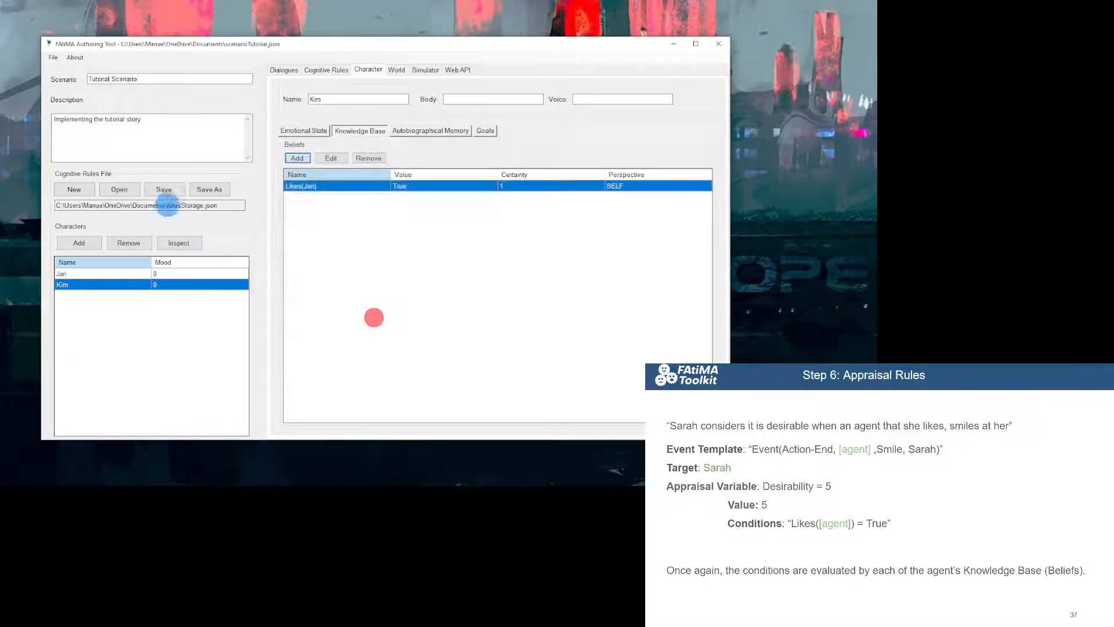
{"action": "left_click", "coordinate": [163, 189]}
{"action": "left_click", "coordinate": [53, 57]}
{"action": "left_click", "coordinate": [54, 59]}
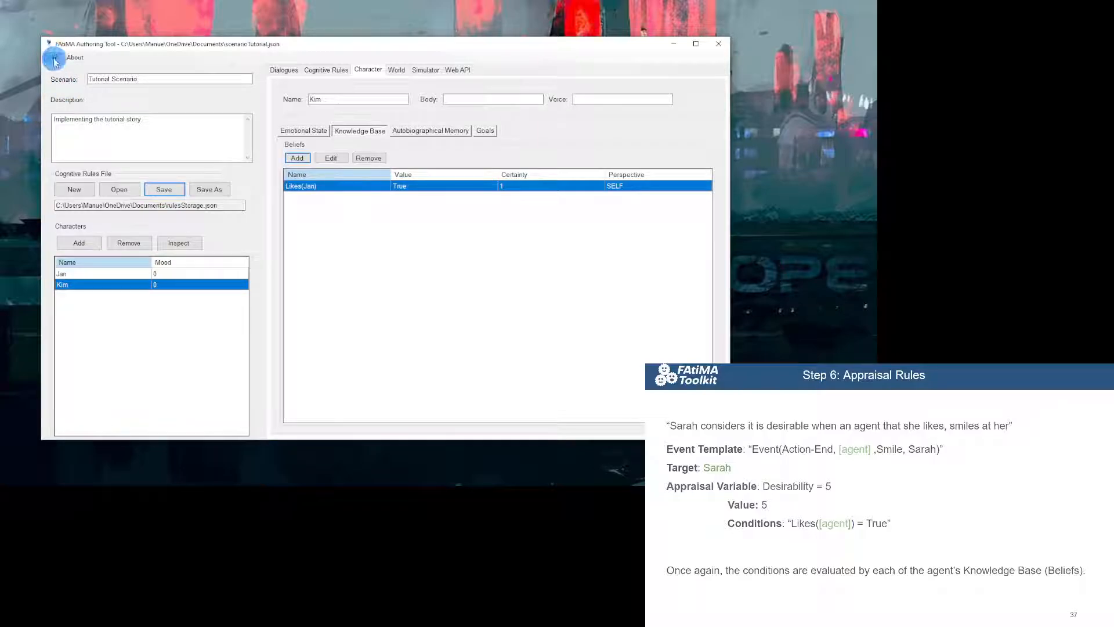
Add an action rule named Pay with target Lunch and priority 1 to the Emotional Decision Making rules.
{"action": "left_click", "coordinate": [324, 70]}
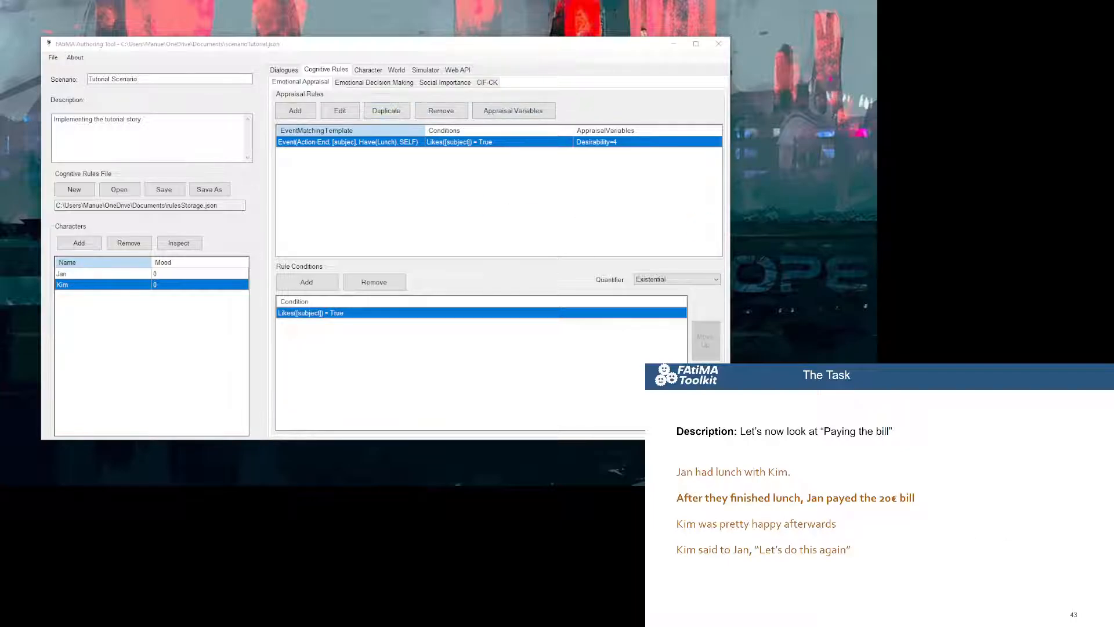
{"action": "left_click", "coordinate": [349, 82]}
{"action": "left_click", "coordinate": [325, 81]}
{"action": "left_click", "coordinate": [348, 82]}
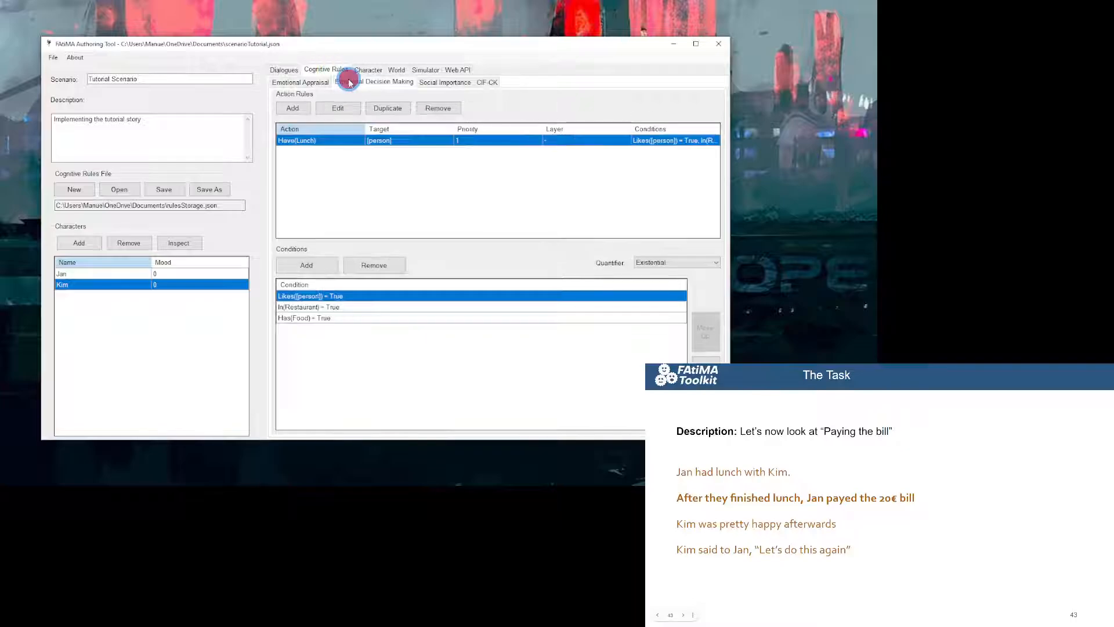
{"action": "left_click", "coordinate": [293, 108]}
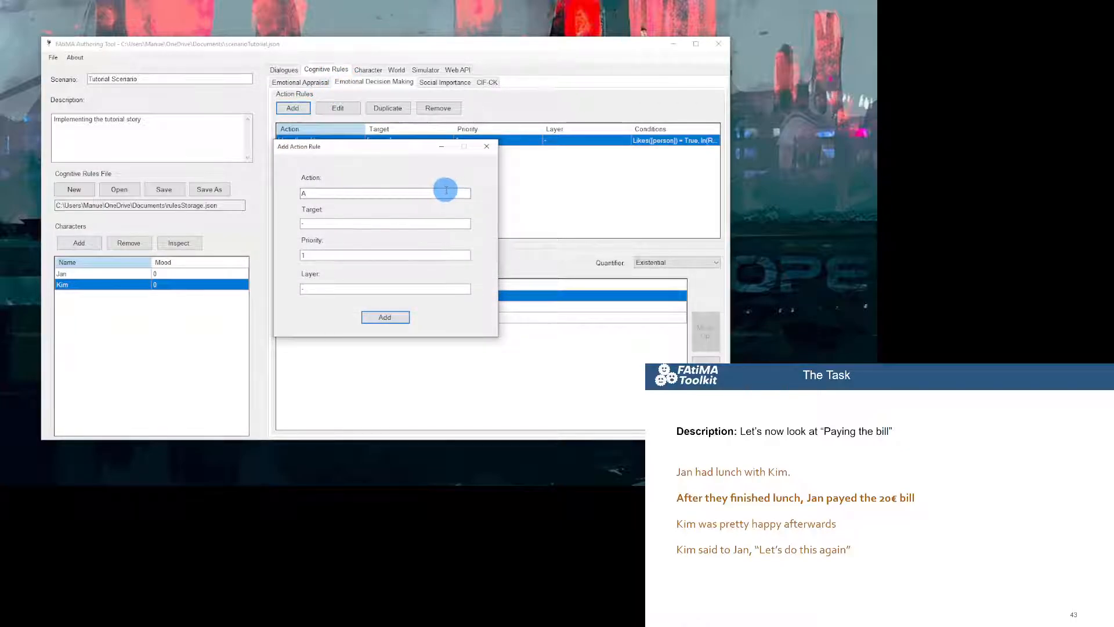
{"action": "key", "text": "BackSpace"}
{"action": "type", "text": "O"}
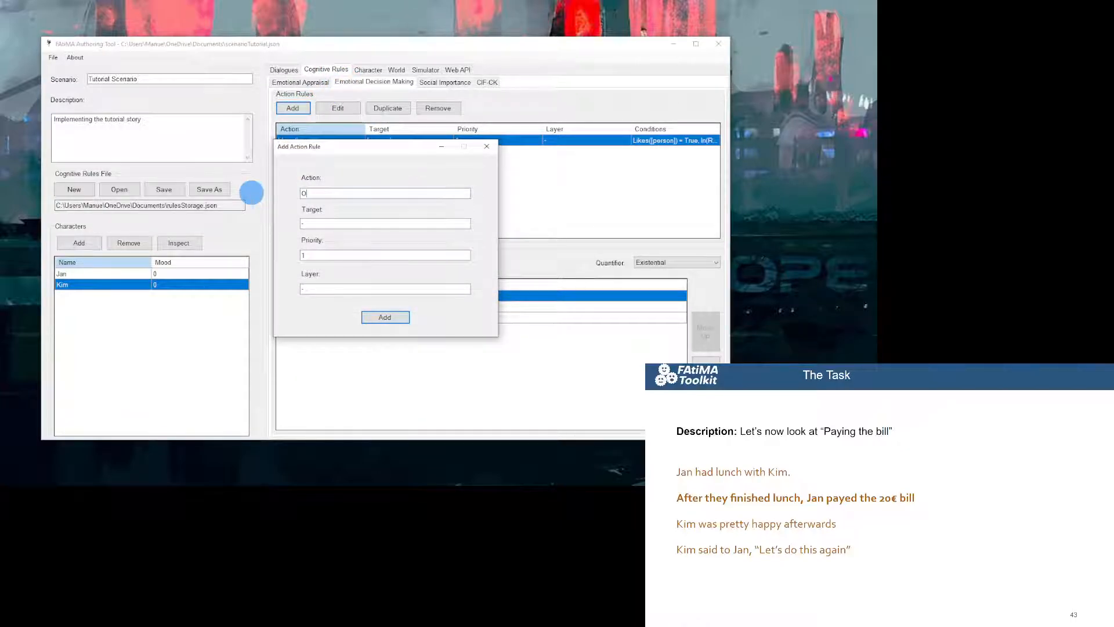
{"action": "key", "text": "BackSpace"}
{"action": "type", "text": "Pay"}
{"action": "left_click", "coordinate": [385, 319]}
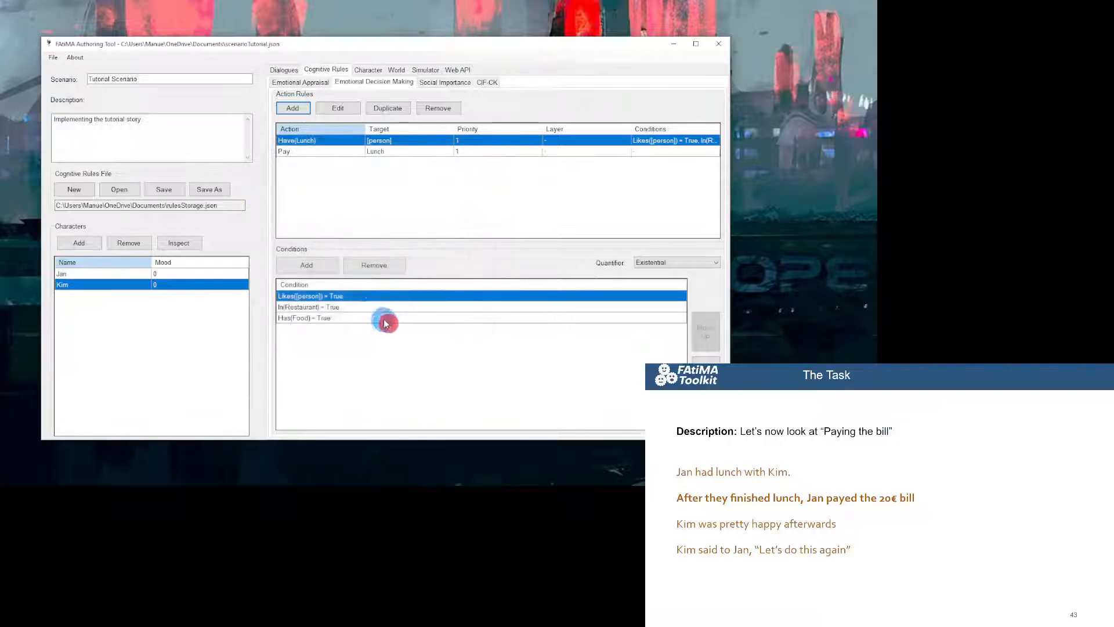
Add the condition Has(Money) > 10 to the Pay action rule.
{"action": "left_click", "coordinate": [310, 151]}
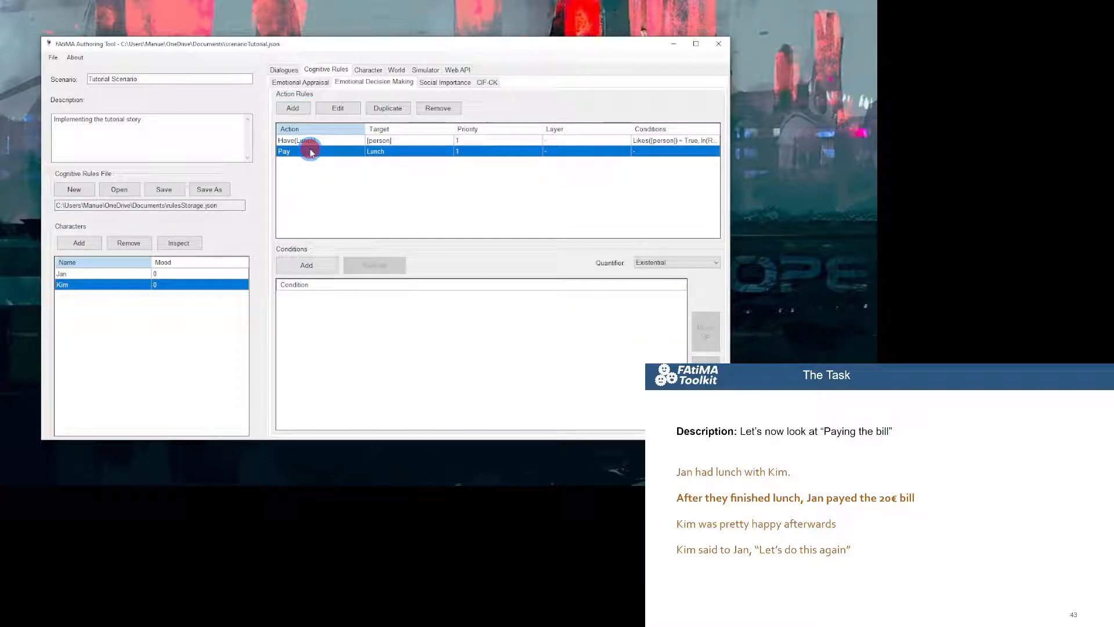
{"action": "left_click", "coordinate": [296, 266]}
{"action": "double_click", "coordinate": [411, 298]}
{"action": "type", "text": "Has(Money"}
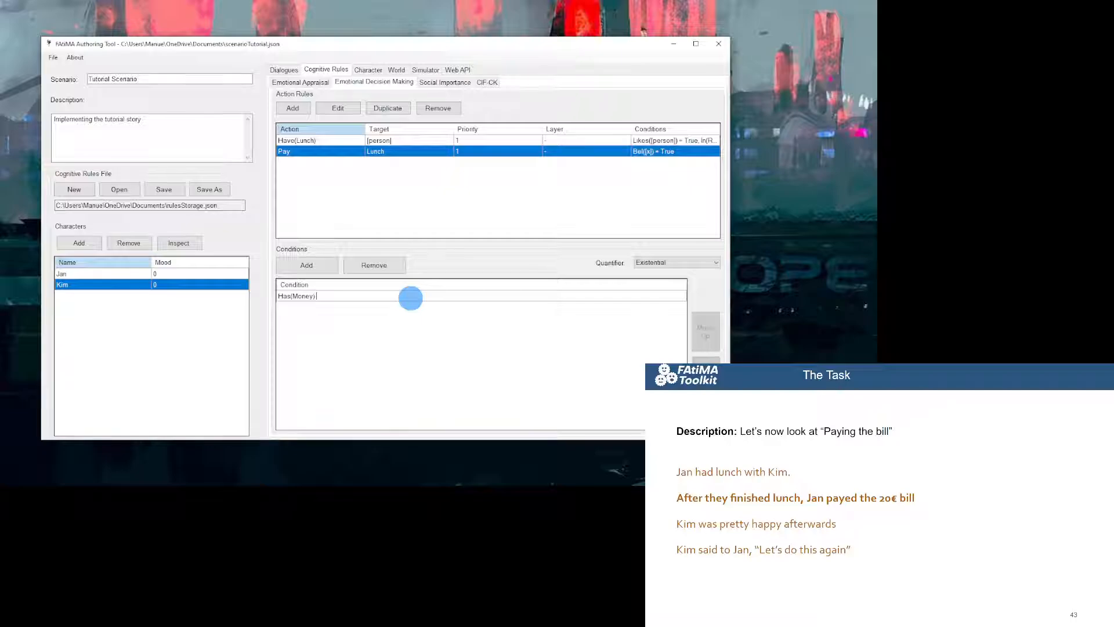
{"action": "type", "text": ") > 10"}
{"action": "key", "text": "Return"}
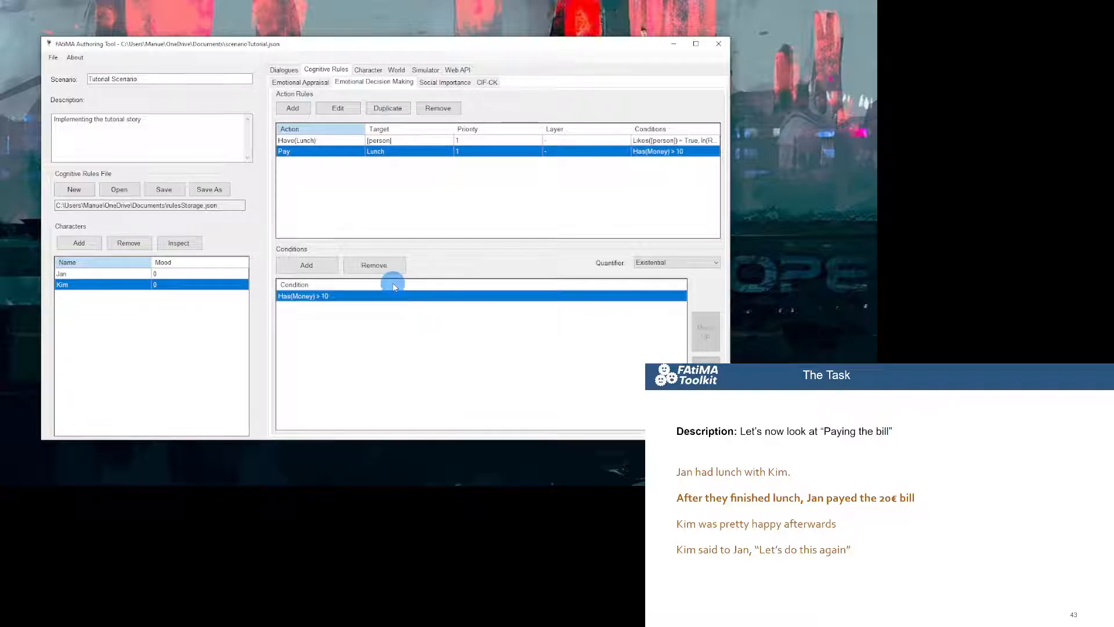
Add a second condition, Has(Food) = False, to the Pay action rule.
{"action": "left_click", "coordinate": [307, 265]}
{"action": "left_click", "coordinate": [323, 308]}
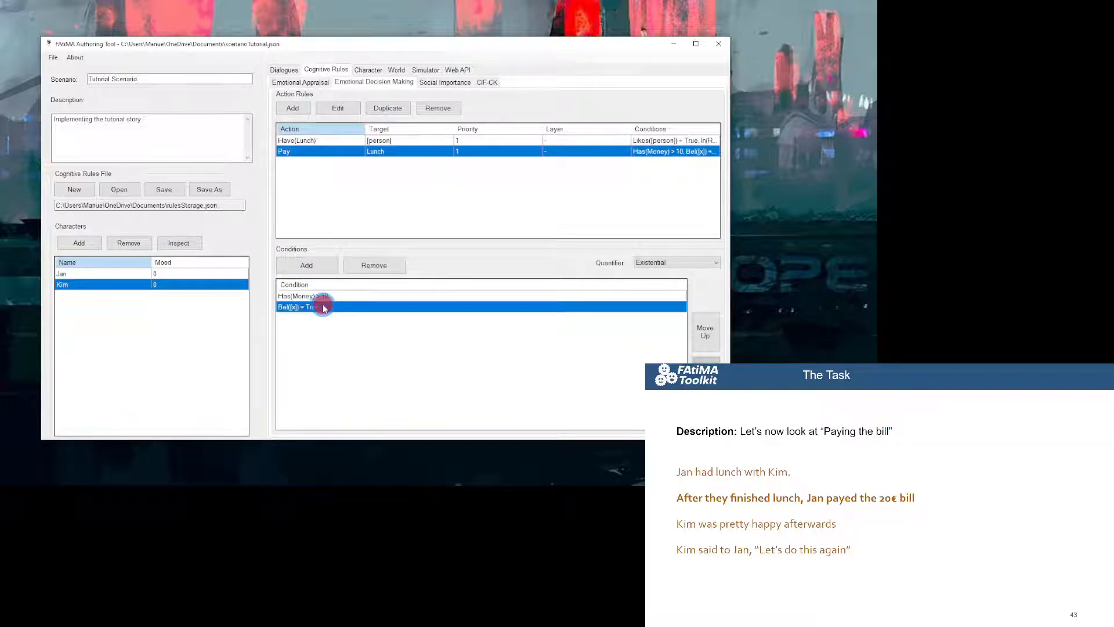
{"action": "left_click", "coordinate": [323, 306]}
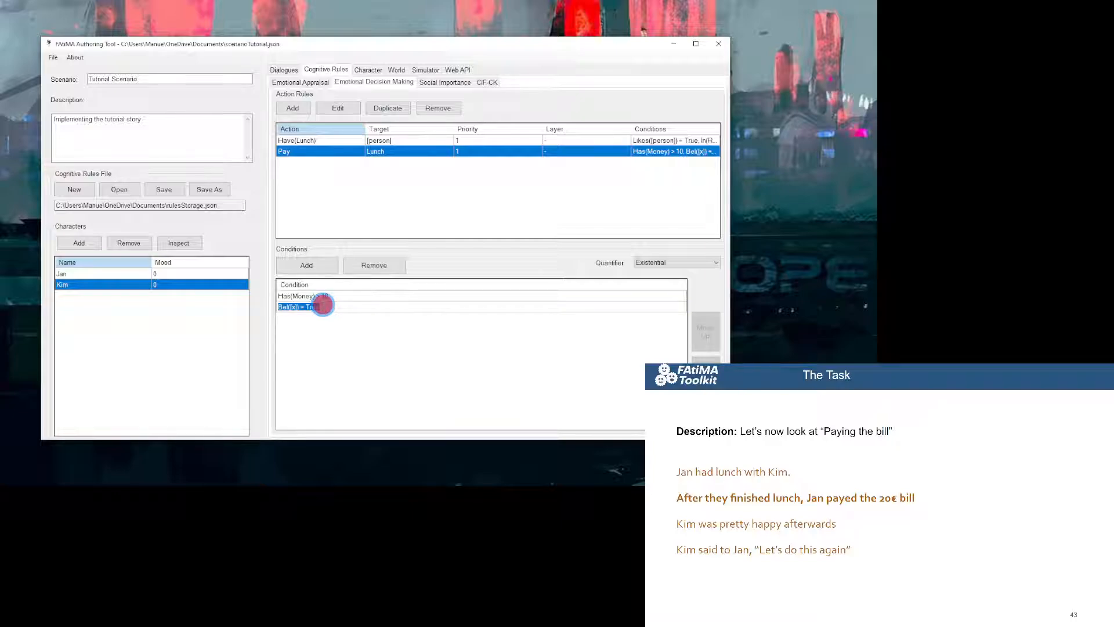
{"action": "type", "text": "Has(Food"}
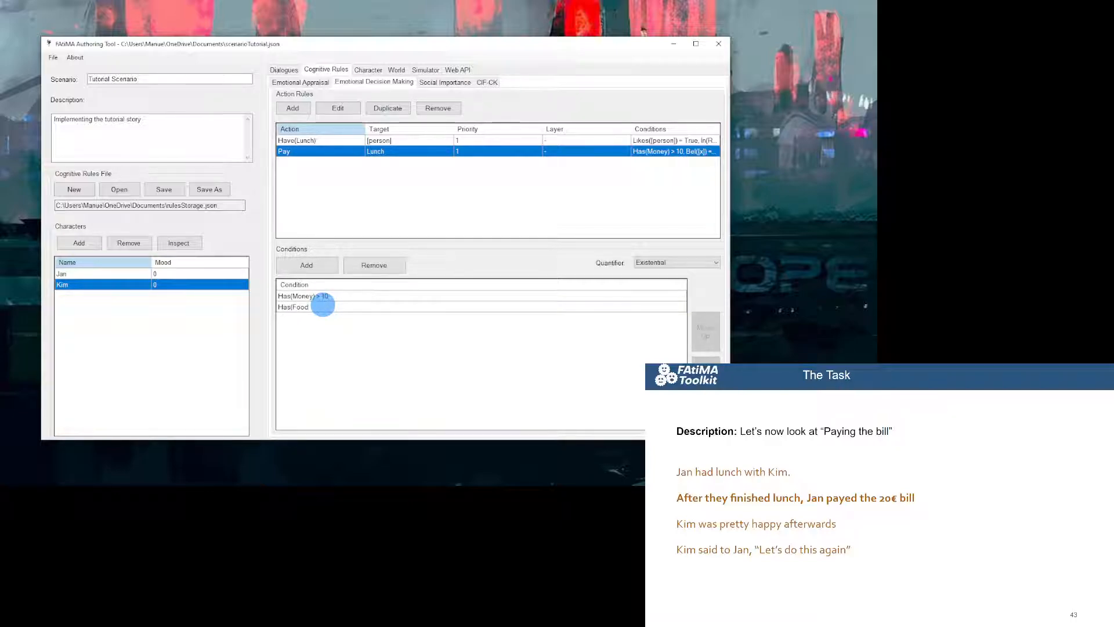
{"action": "type", "text": ") = True"}
{"action": "key", "text": "BackSpace"}
{"action": "key", "text": "BackSpace"}
{"action": "key", "text": "BackSpace"}
{"action": "key", "text": "BackSpace"}
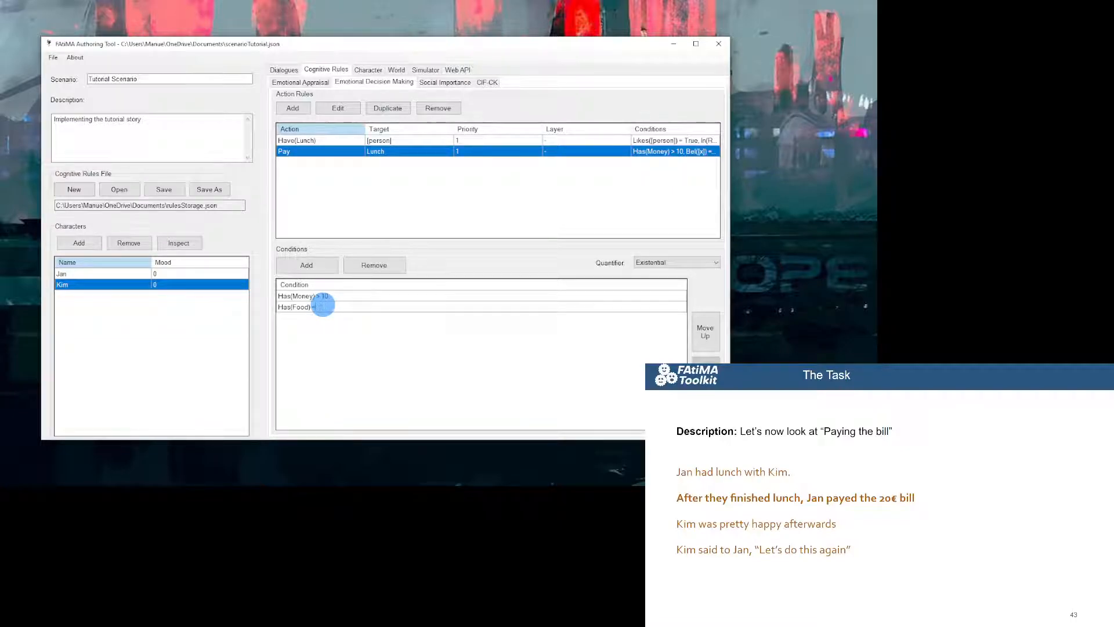
{"action": "type", "text": "False"}
{"action": "key", "text": "Return"}
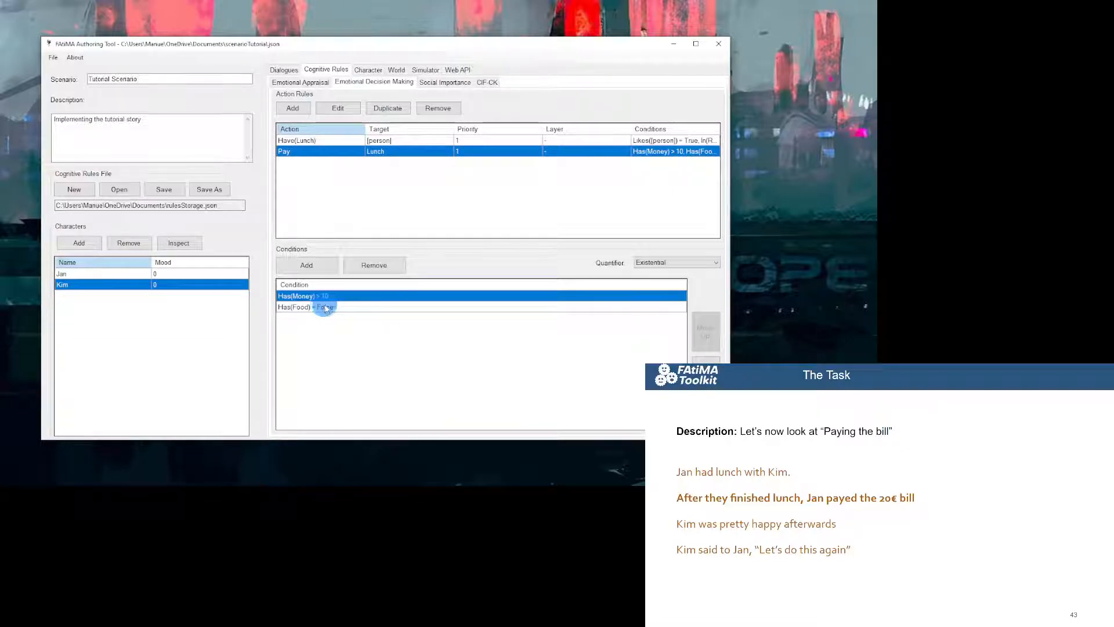
Save the cognitive rules file and the scenario.
{"action": "left_click", "coordinate": [161, 187]}
{"action": "left_click", "coordinate": [53, 57]}
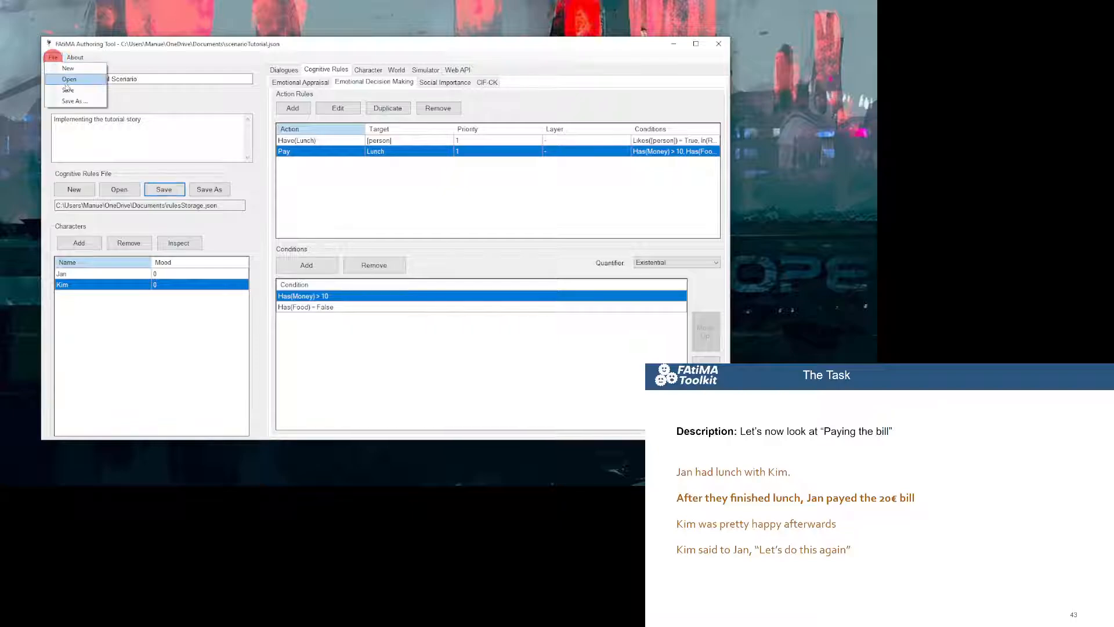
{"action": "left_click", "coordinate": [68, 90]}
Add a third condition, In(Restaurant) = True, to the Pay action rule.
{"action": "left_click", "coordinate": [312, 141]}
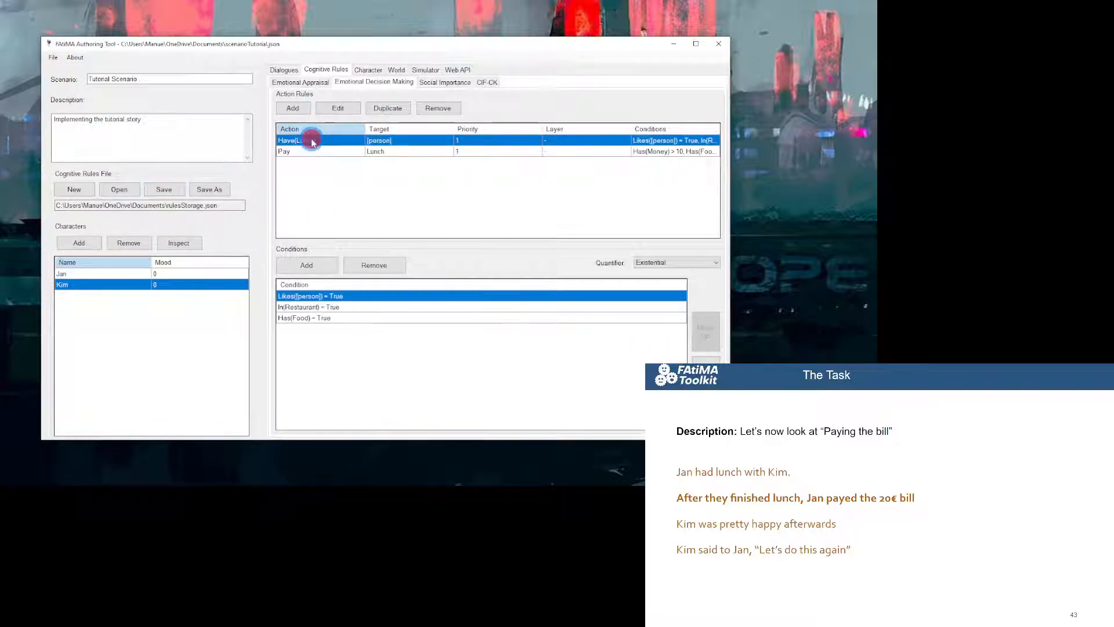
{"action": "left_click", "coordinate": [315, 151]}
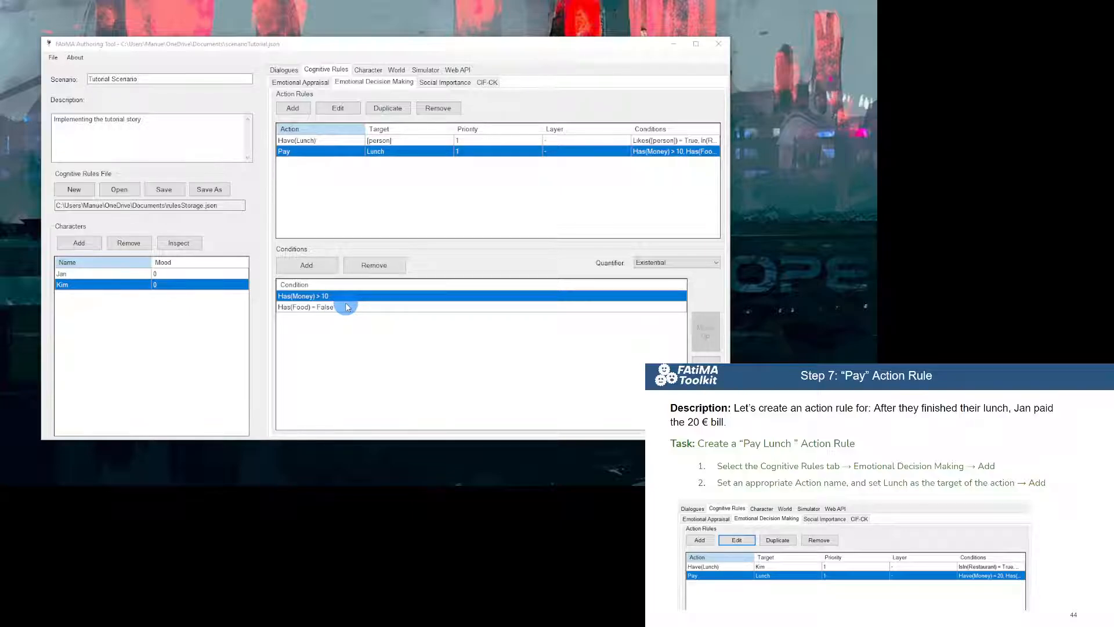
{"action": "left_click", "coordinate": [318, 266]}
{"action": "left_click", "coordinate": [342, 319]}
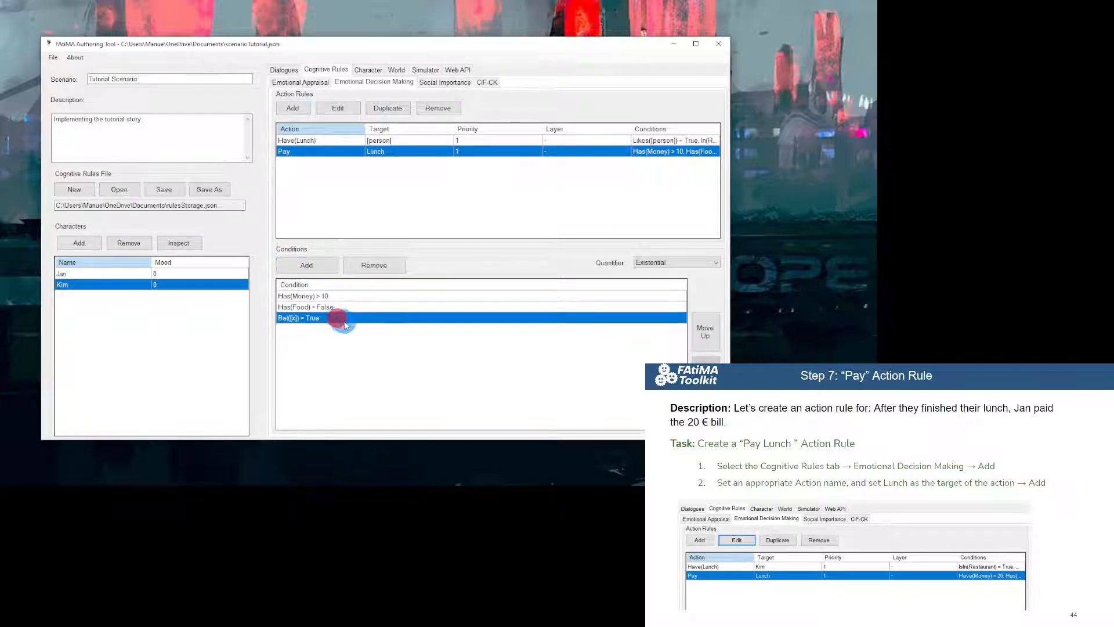
{"action": "key", "text": "BackSpace"}
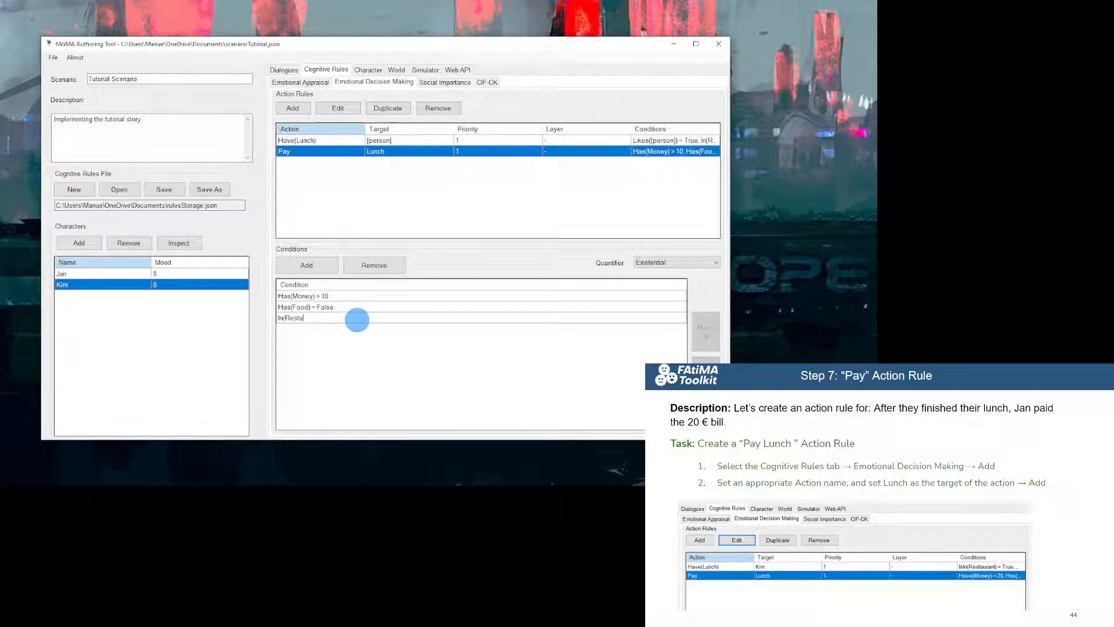
{"action": "type", "text": "In(Restaurant) = True"}
{"action": "key", "text": "Return"}
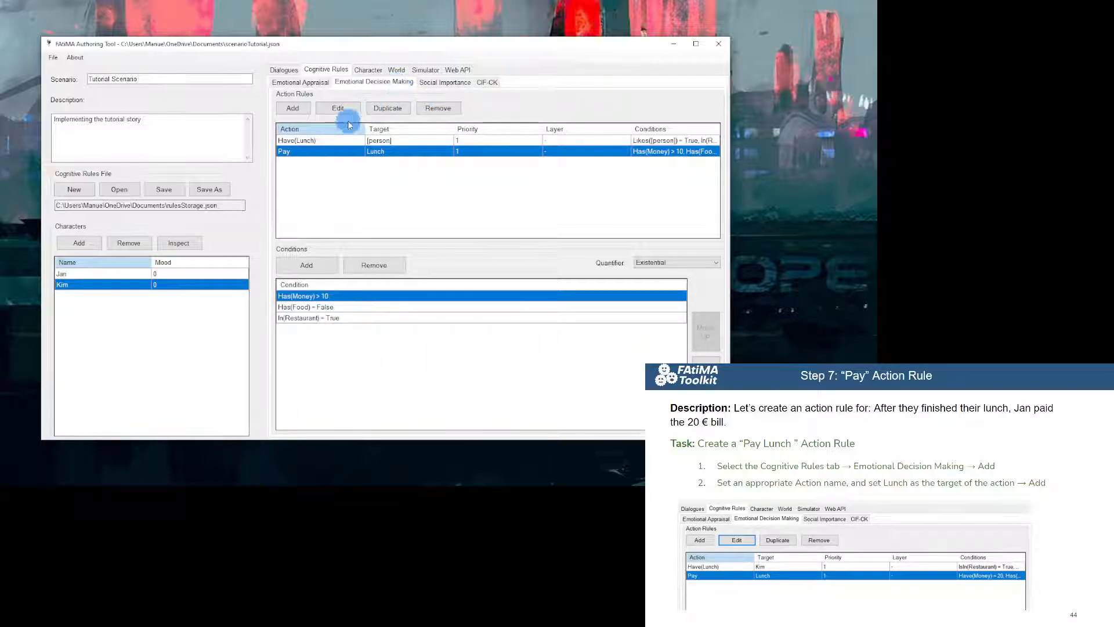
Add a world model action named Pay with subject [subject], target * and priority 0.
{"action": "left_click", "coordinate": [397, 70]}
{"action": "left_click", "coordinate": [288, 97]}
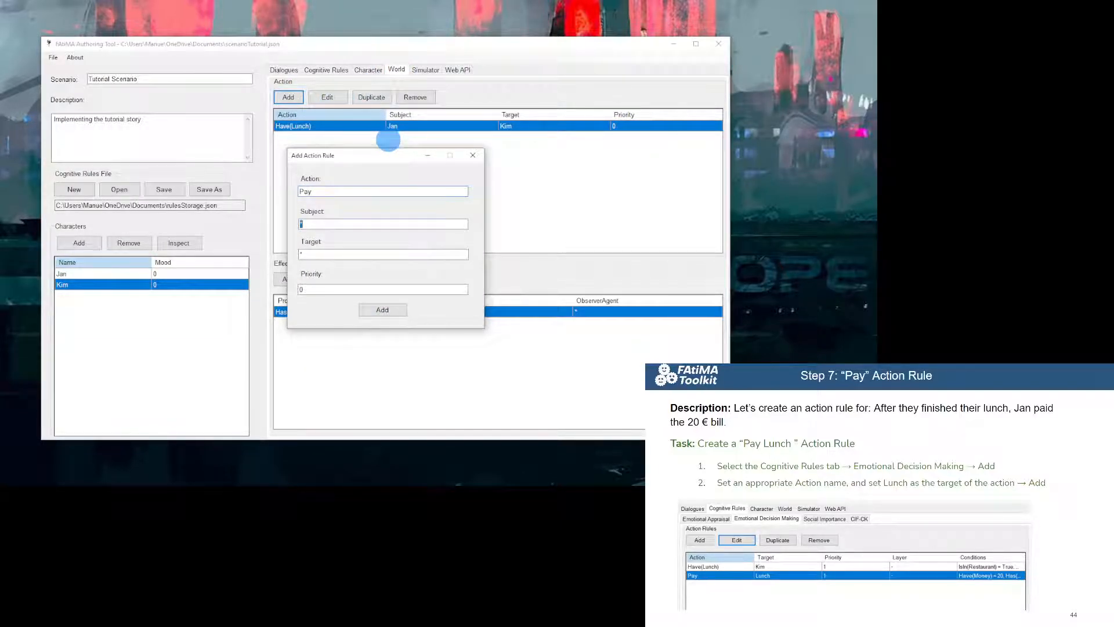
{"action": "key", "text": "Tab"}
{"action": "left_click", "coordinate": [340, 224]}
{"action": "key", "text": "BackSpace"}
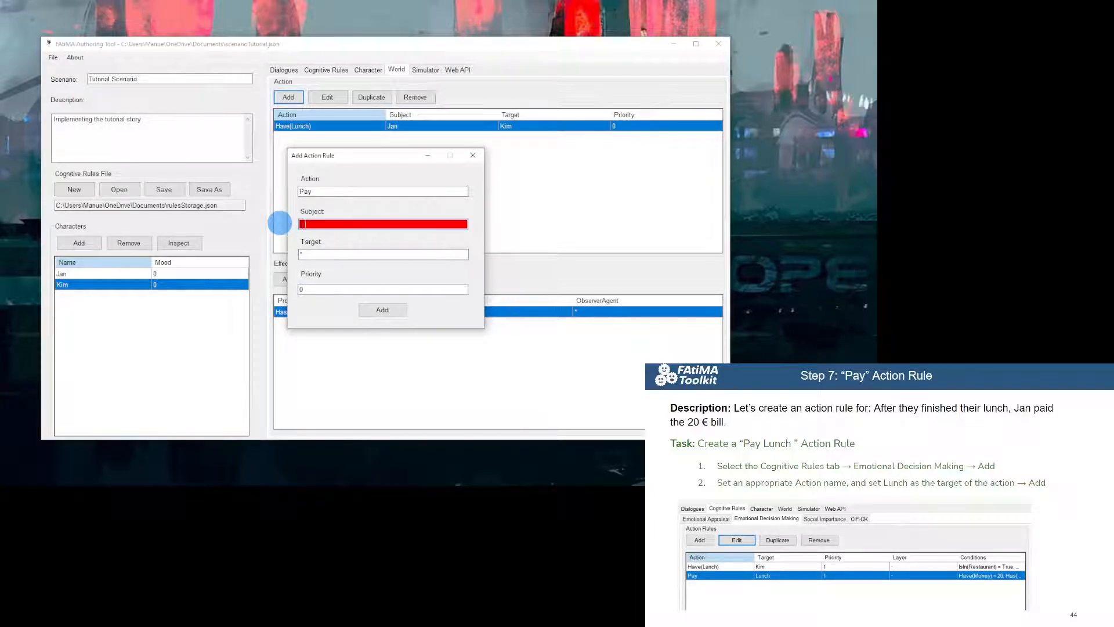
{"action": "type", "text": "[subject]"}
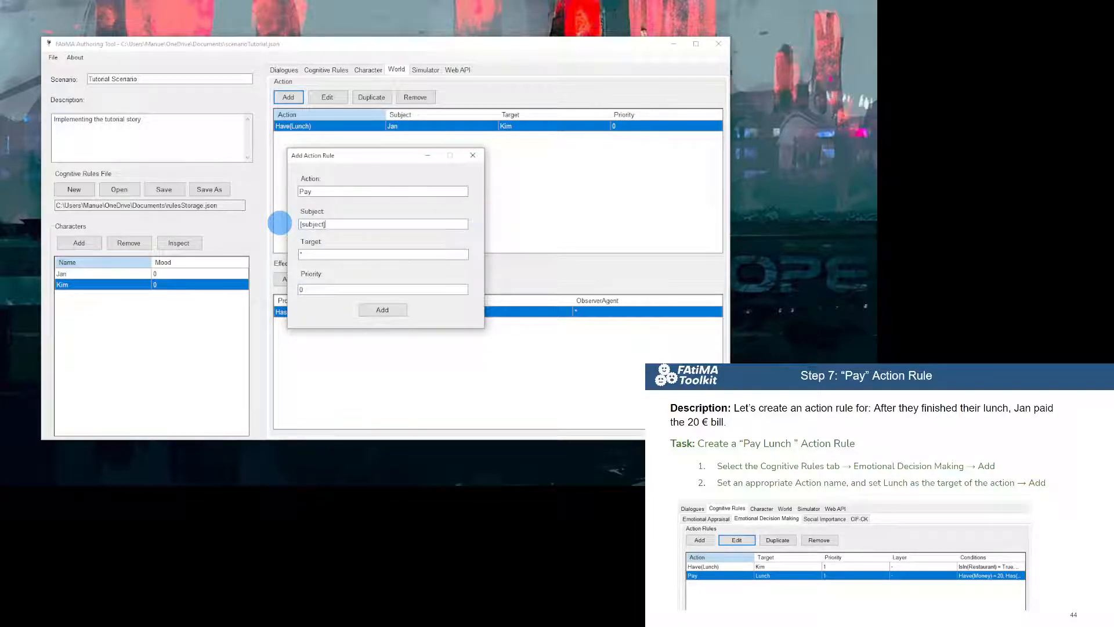
{"action": "left_click", "coordinate": [391, 310]}
Give the Pay world action an effect setting Has(Money) to 10 for observer agent [subject], and save the cognitive rules.
{"action": "left_click", "coordinate": [327, 138]}
{"action": "left_click", "coordinate": [290, 277]}
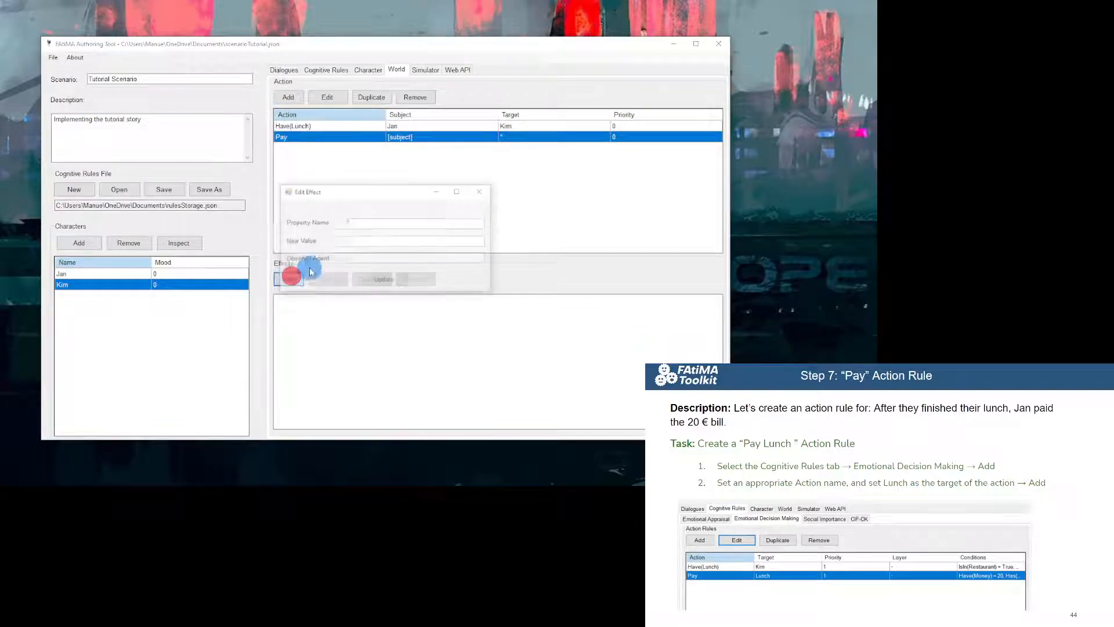
{"action": "left_click", "coordinate": [372, 224]}
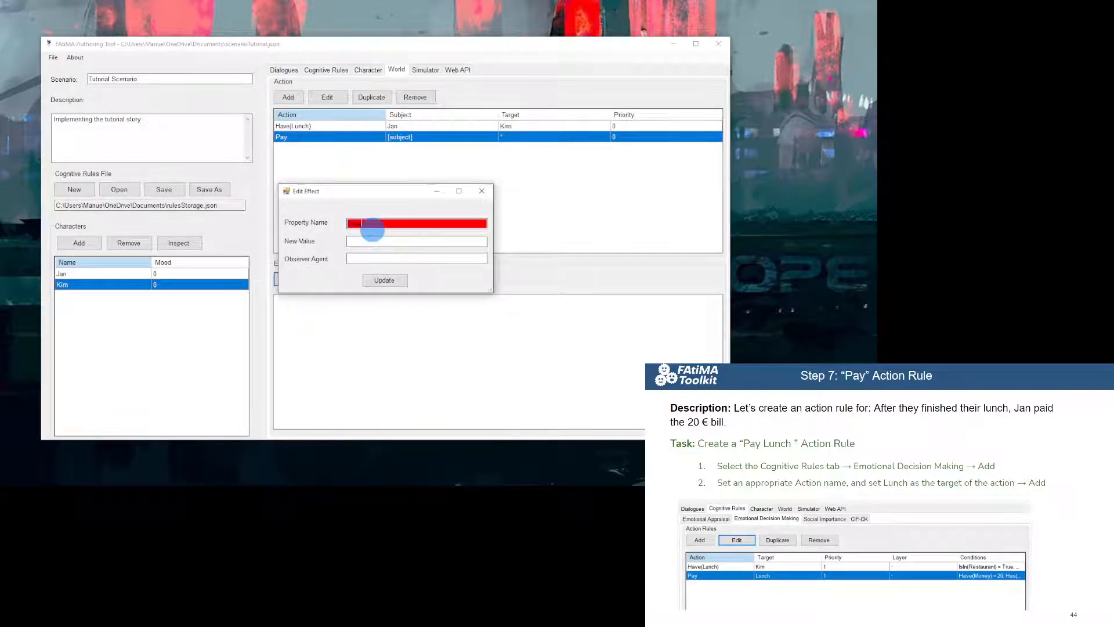
{"action": "type", "text": "Has(Money)"}
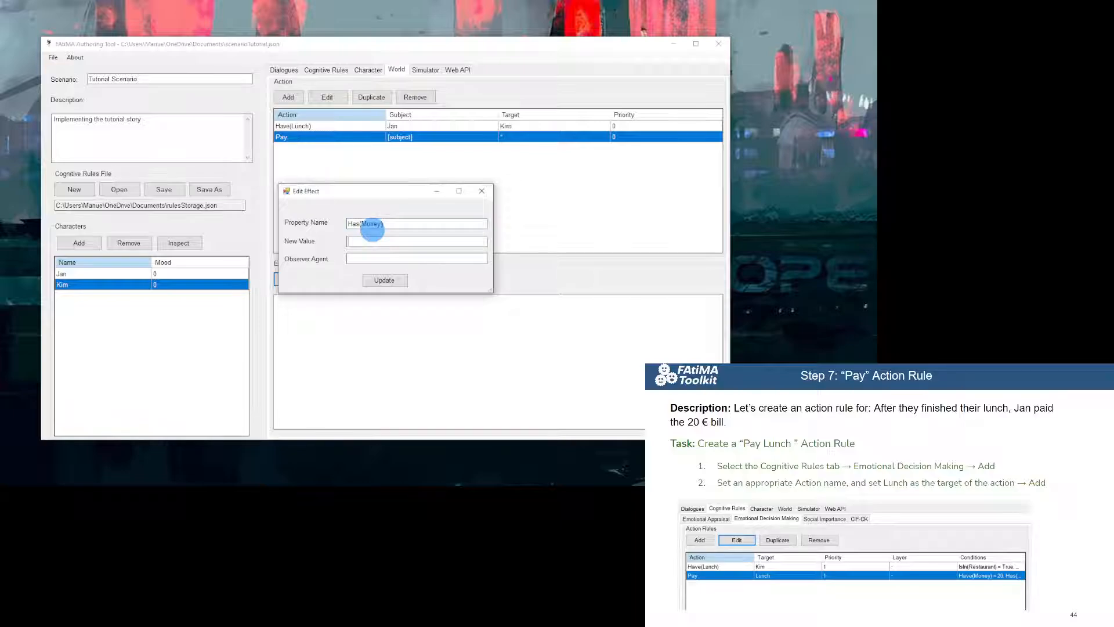
{"action": "type", "text": "["}
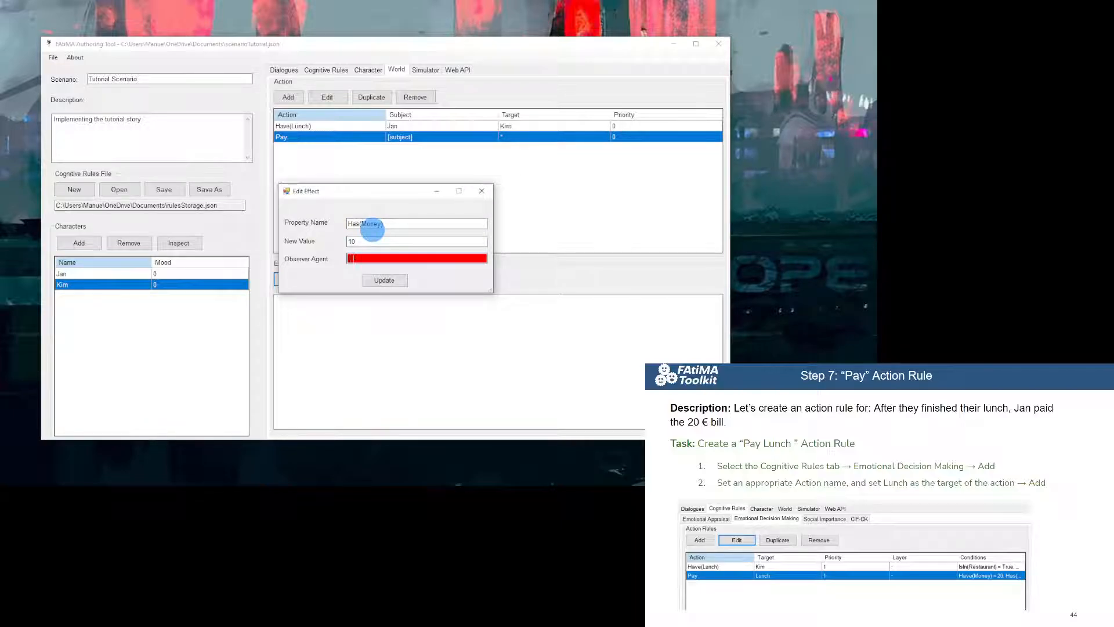
{"action": "type", "text": "subject]"}
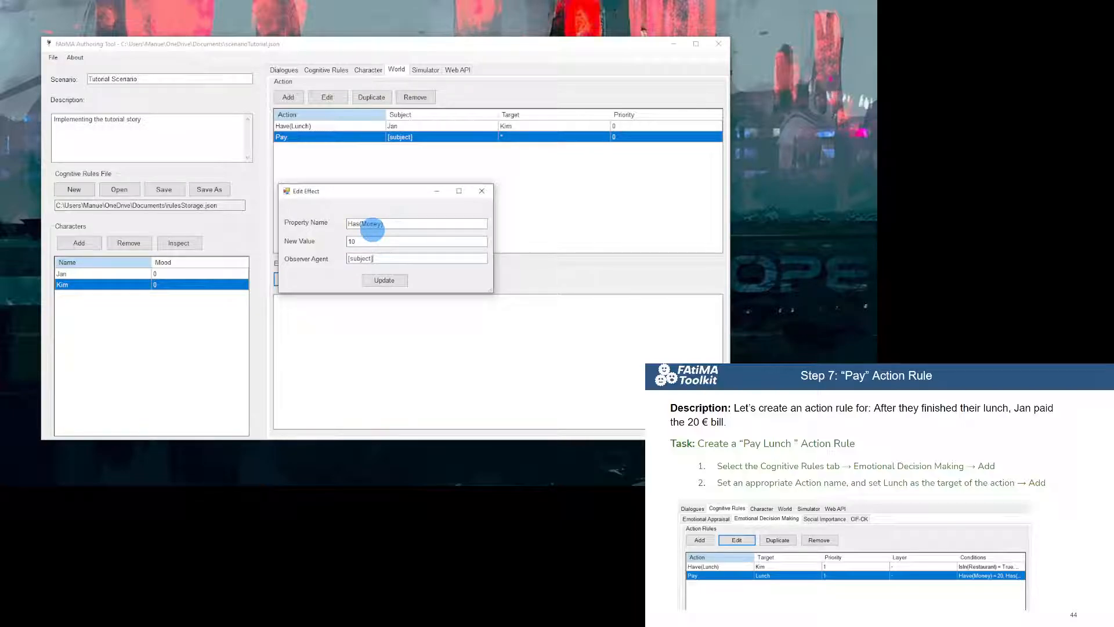
{"action": "left_click", "coordinate": [384, 280]}
{"action": "left_click", "coordinate": [157, 189]}
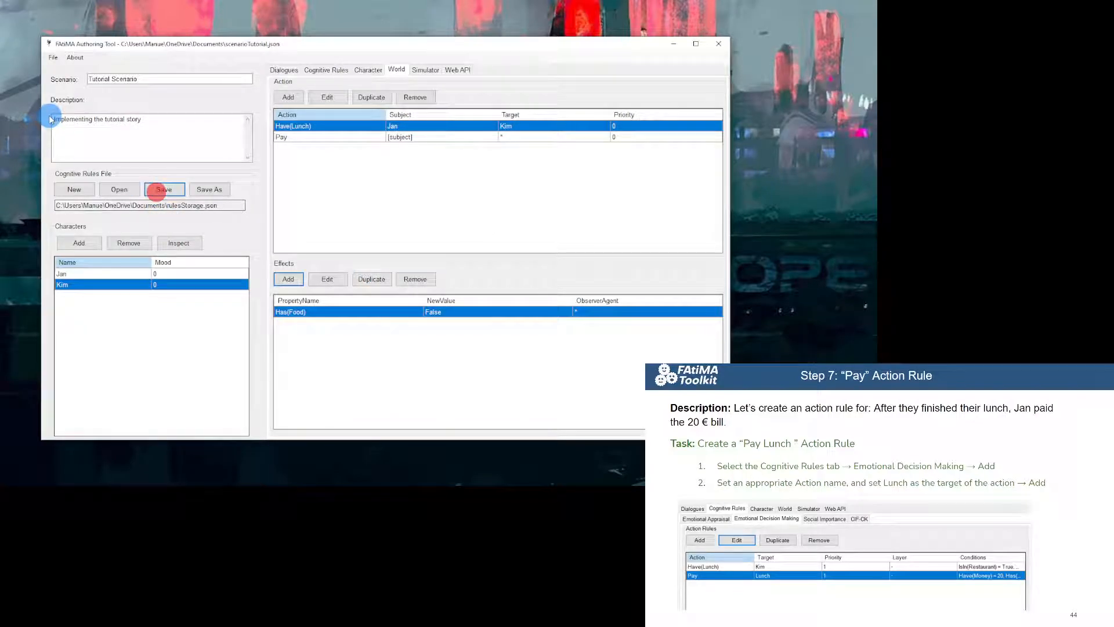
{"action": "left_click", "coordinate": [53, 57]}
{"action": "left_click", "coordinate": [362, 68]}
{"action": "left_click", "coordinate": [311, 72]}
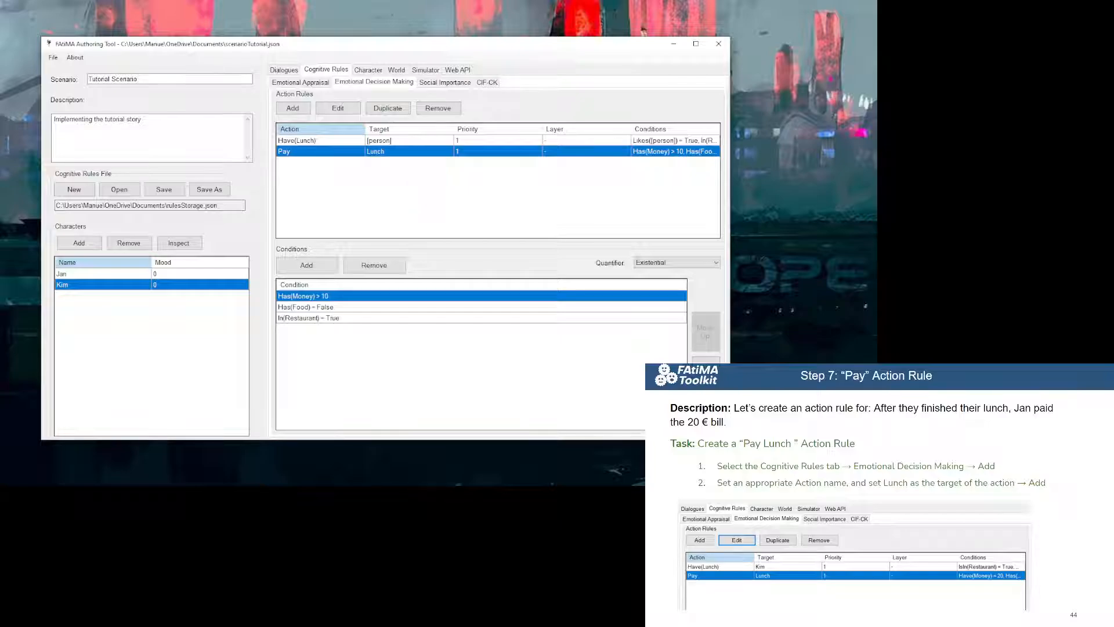
{"action": "left_click", "coordinate": [382, 203]}
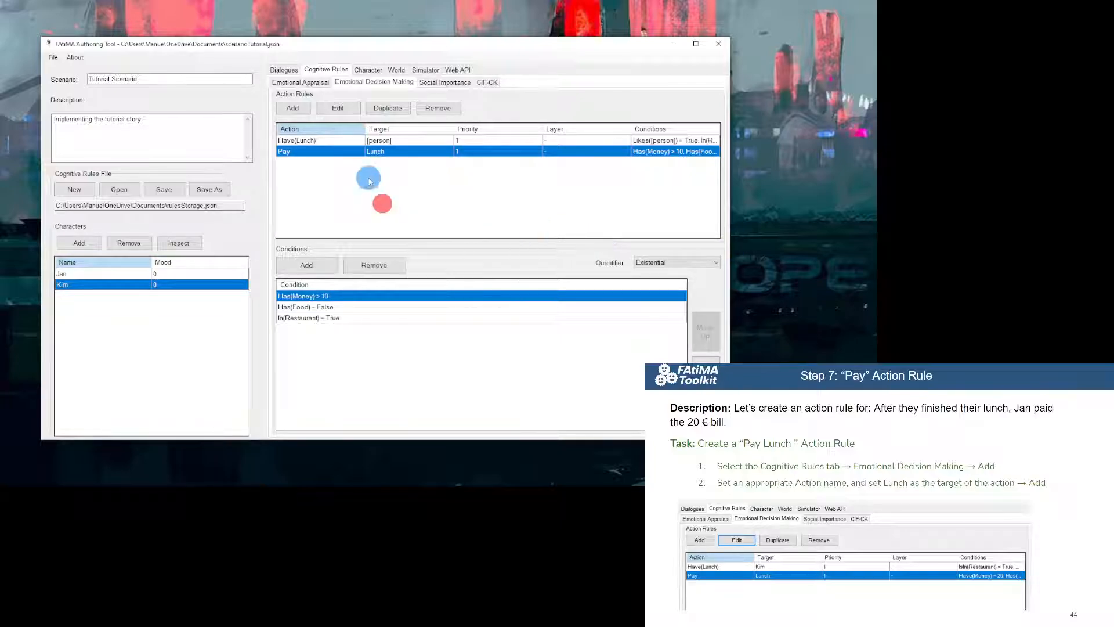
{"action": "left_click", "coordinate": [319, 83]}
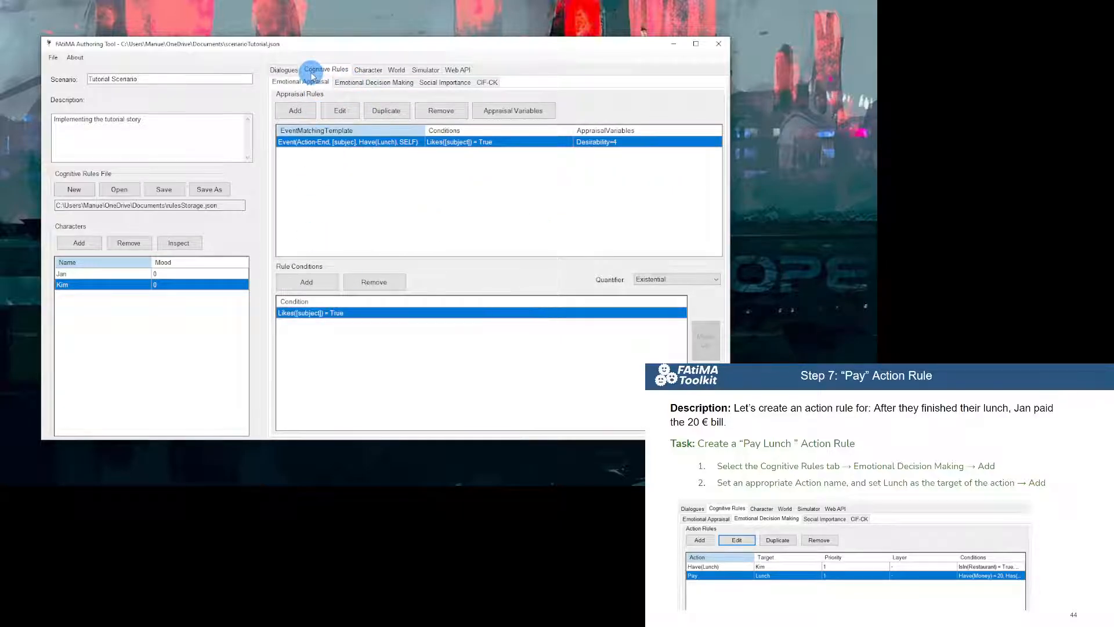
{"action": "left_click", "coordinate": [365, 83]}
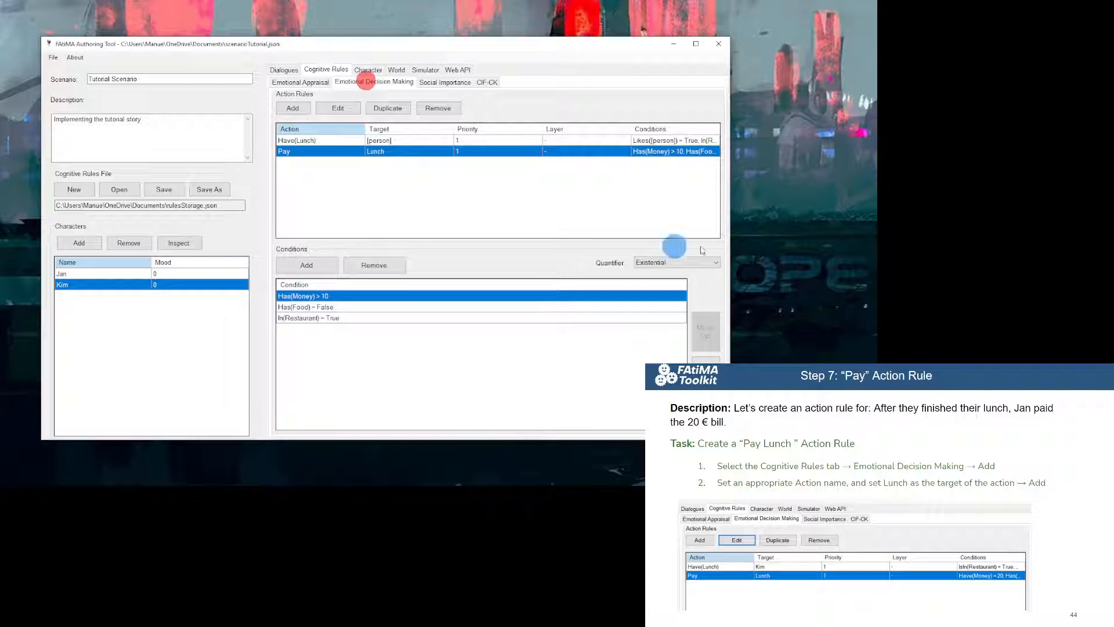
Restart the simulation and advance it to tick 5 to test the Pay action and its effect on Jan's knowledge base.
{"action": "left_click", "coordinate": [427, 70]}
{"action": "left_click", "coordinate": [296, 406]}
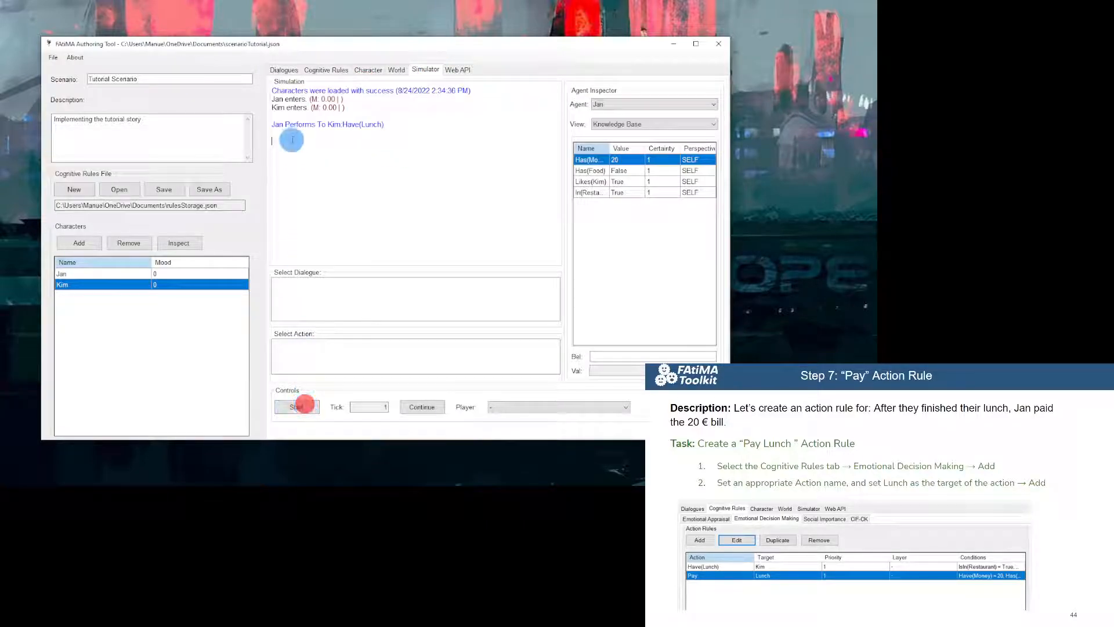
{"action": "left_click", "coordinate": [422, 406]}
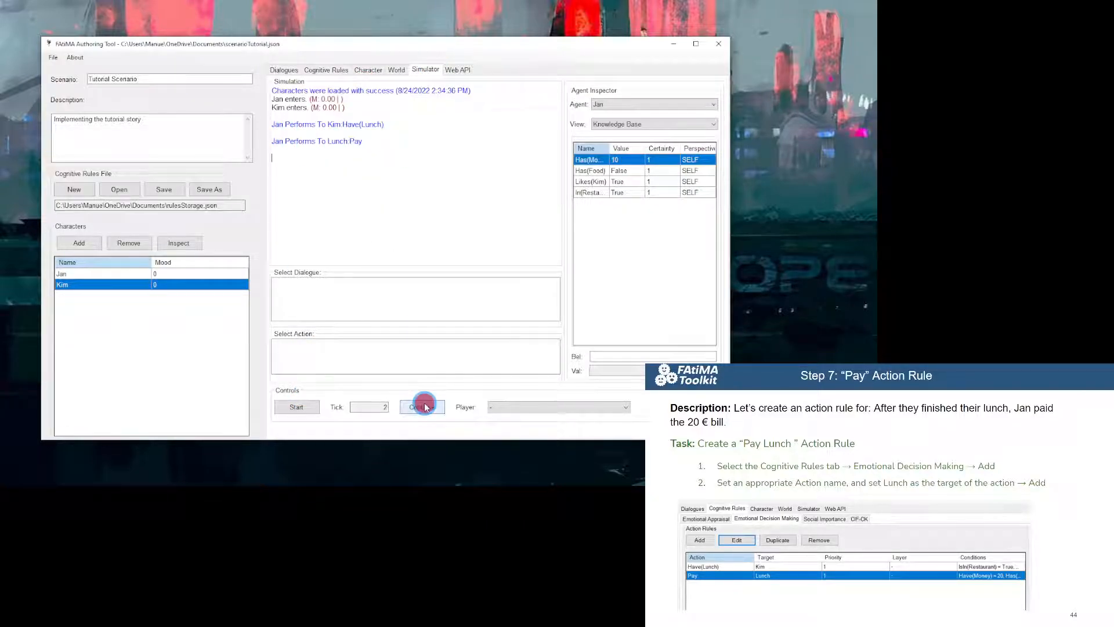
{"action": "left_click", "coordinate": [425, 407]}
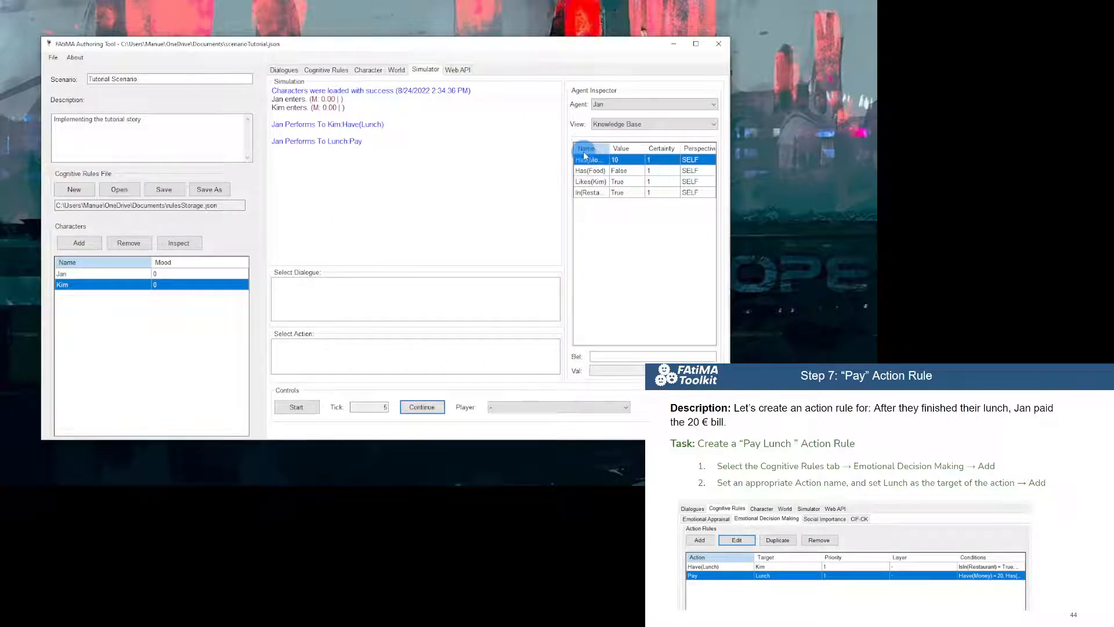
Inspect Kim's emotional state in the running simulation.
{"action": "left_click", "coordinate": [613, 125]}
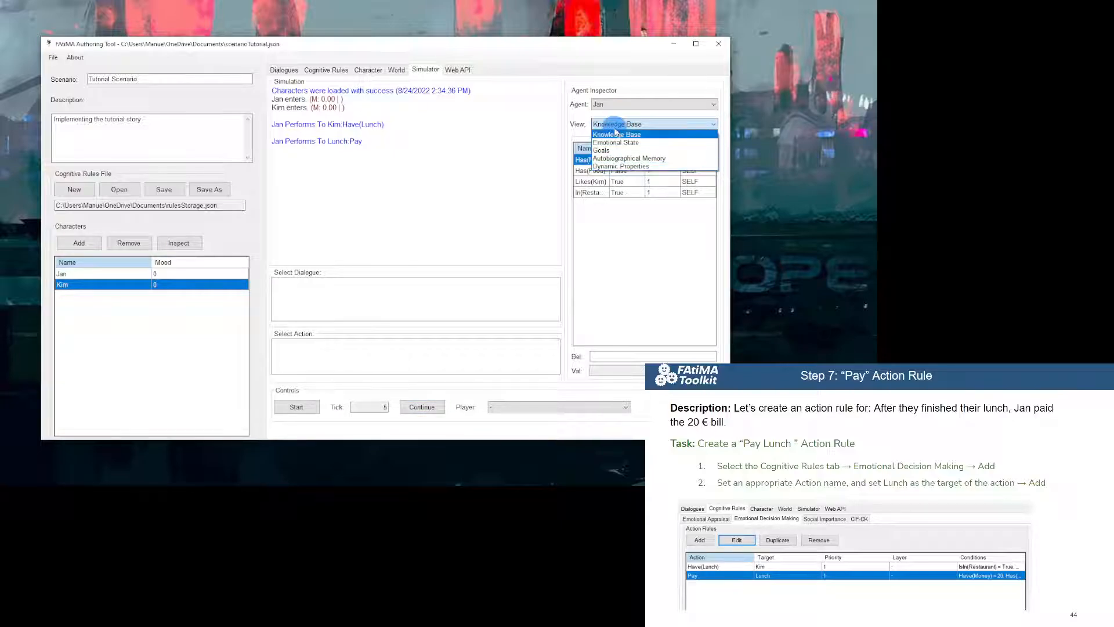
{"action": "left_click", "coordinate": [617, 143]}
{"action": "left_click", "coordinate": [611, 105]}
{"action": "left_click", "coordinate": [610, 117]}
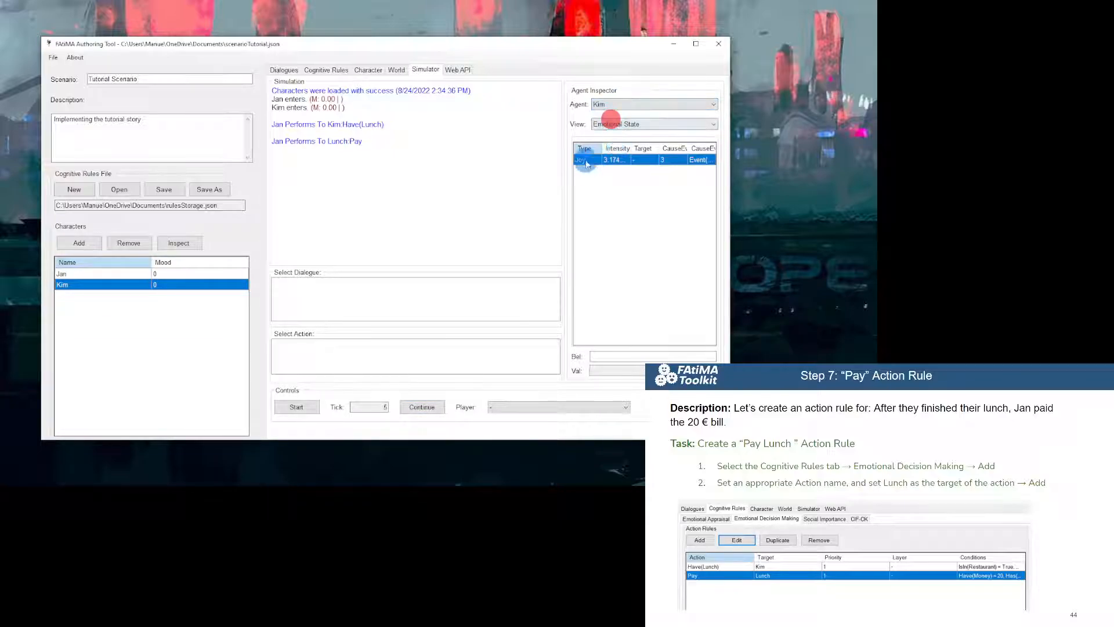
{"action": "left_click", "coordinate": [326, 69]}
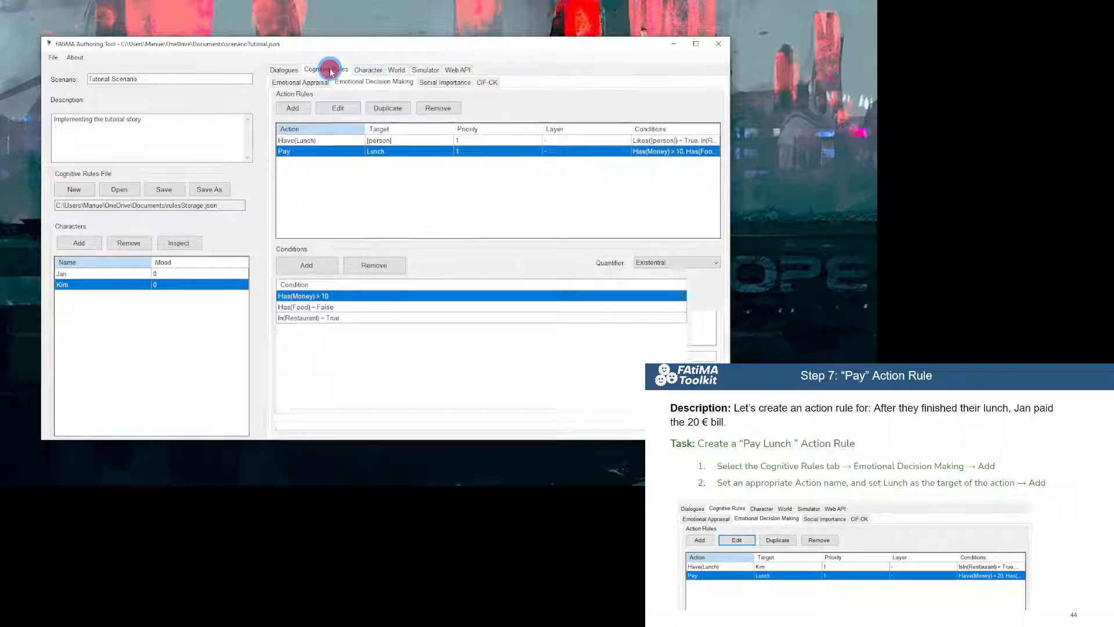
{"action": "left_click", "coordinate": [307, 82]}
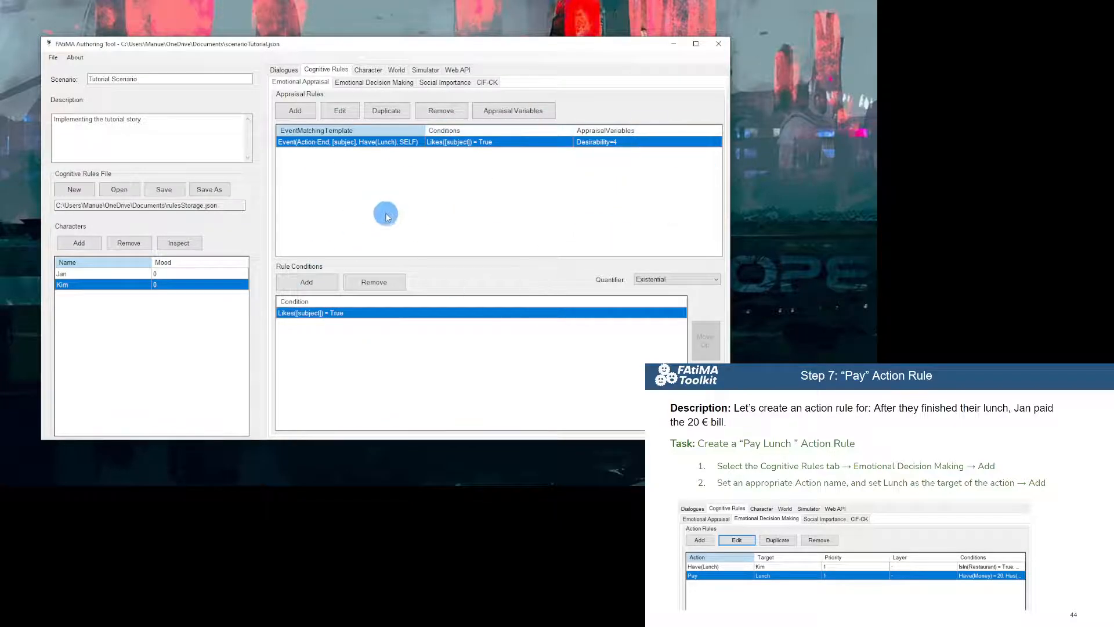
{"action": "left_click", "coordinate": [396, 70]}
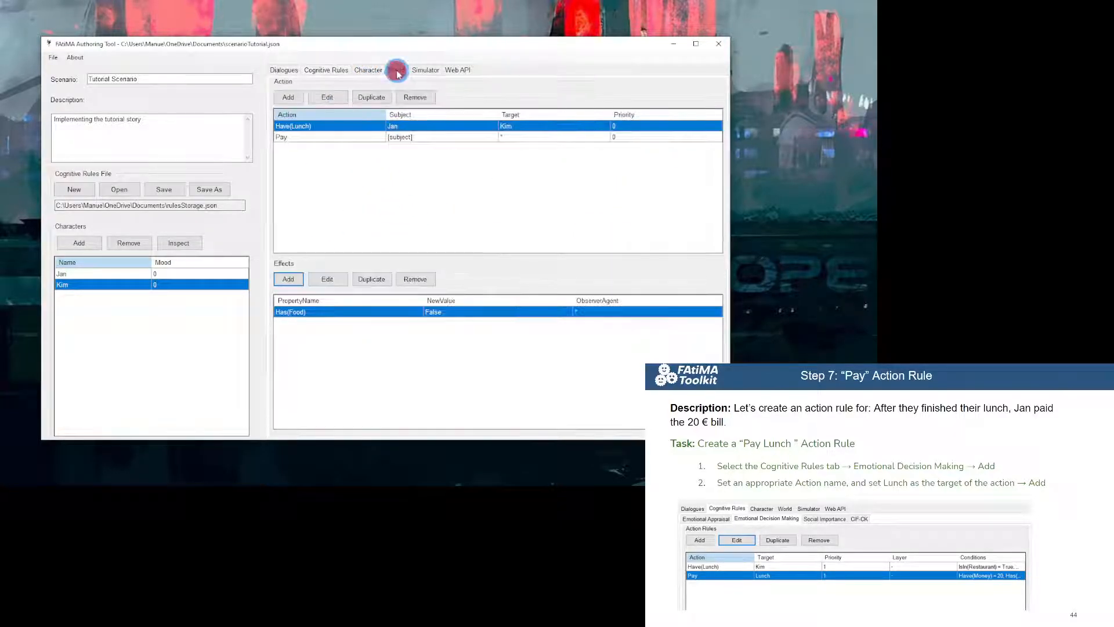
Switch to the tutorial slides and advance through the Pay action rule steps to Step 8: The Dialogue.
{"action": "key", "text": "alt+Tab"}
{"action": "key", "text": "Right"}
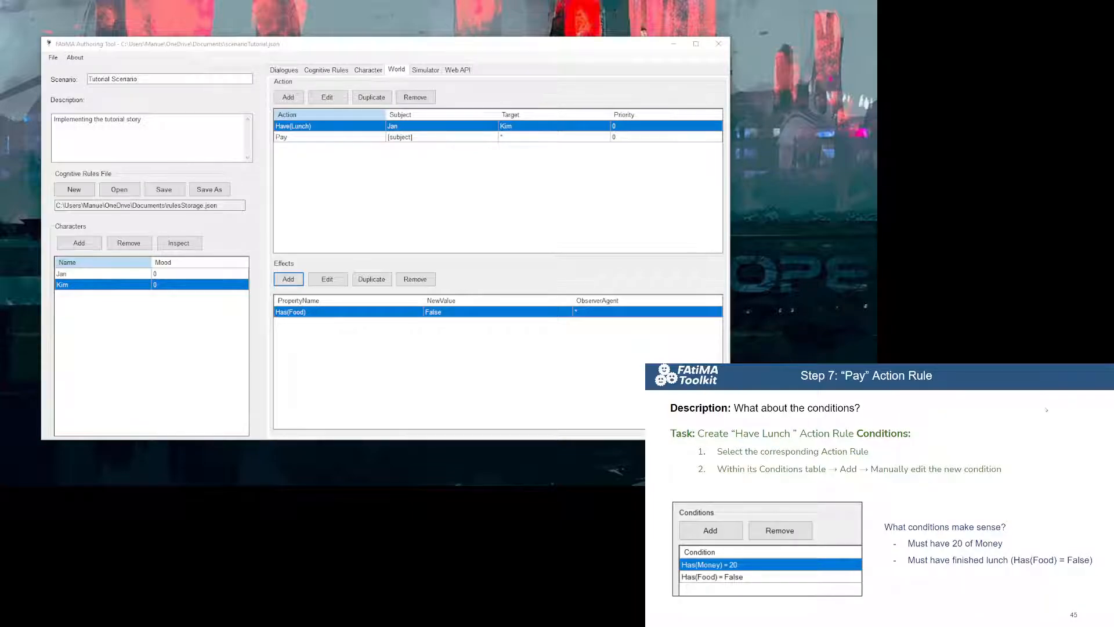
{"action": "key", "text": "Right"}
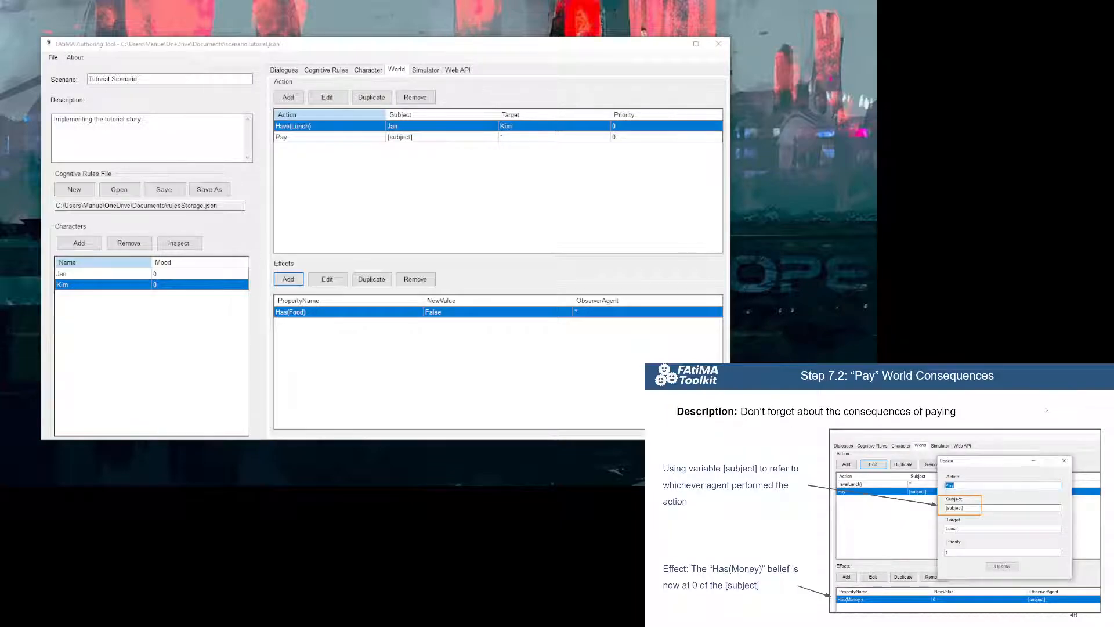
{"action": "key", "text": "Right"}
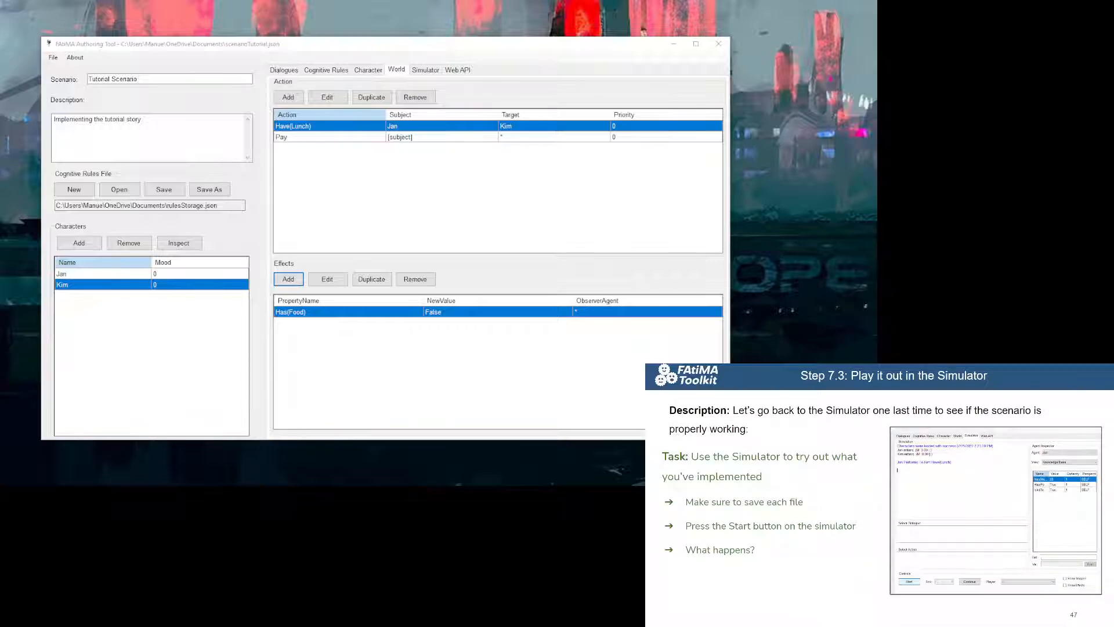
{"action": "key", "text": "Right"}
{"action": "key", "text": "Right"}
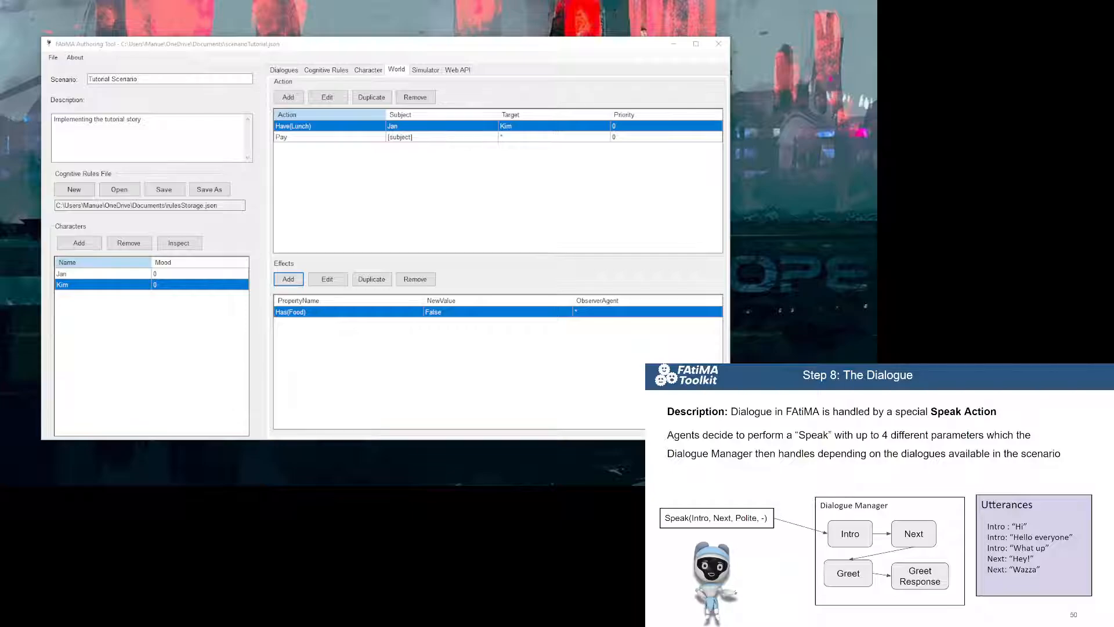
Add a dialogue action with current state Again, next state Response and utterance "Let's do this again", and save the cognitive rules and scenario.
{"action": "left_click", "coordinate": [286, 70]}
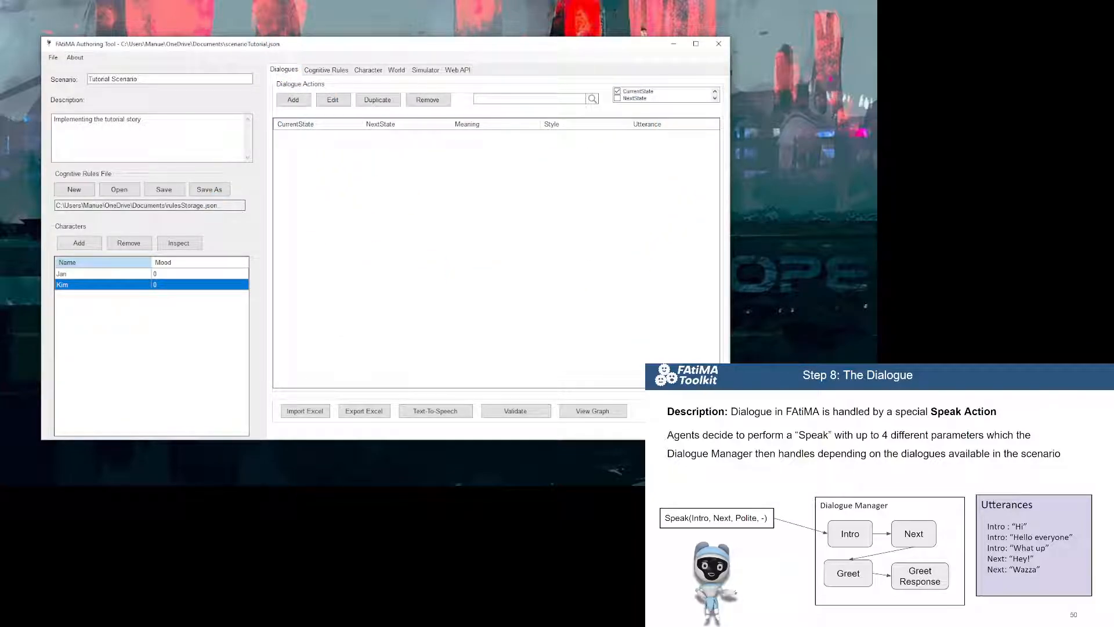
{"action": "left_click", "coordinate": [296, 101]}
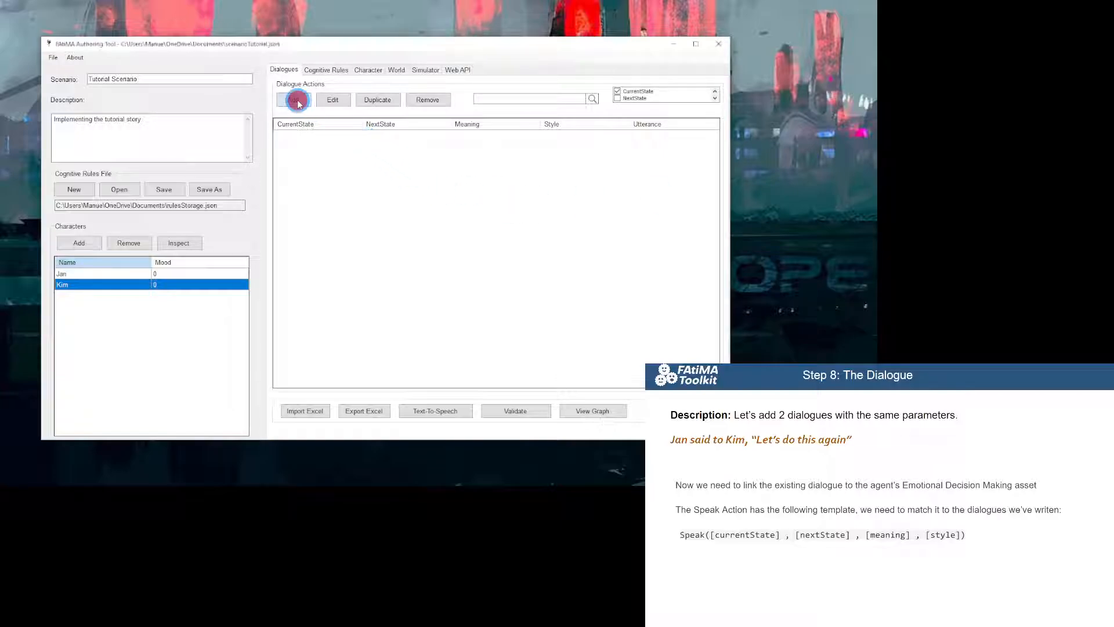
{"action": "left_click_drag", "start_coordinate": [307, 111], "coordinate": [479, 202]}
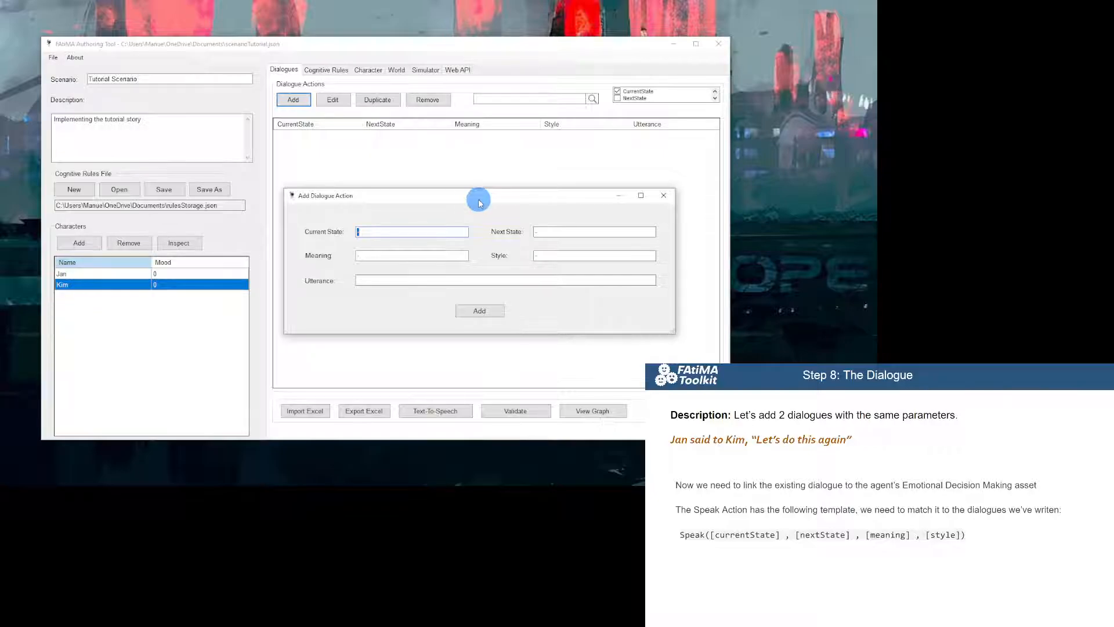
{"action": "left_click", "coordinate": [414, 233]}
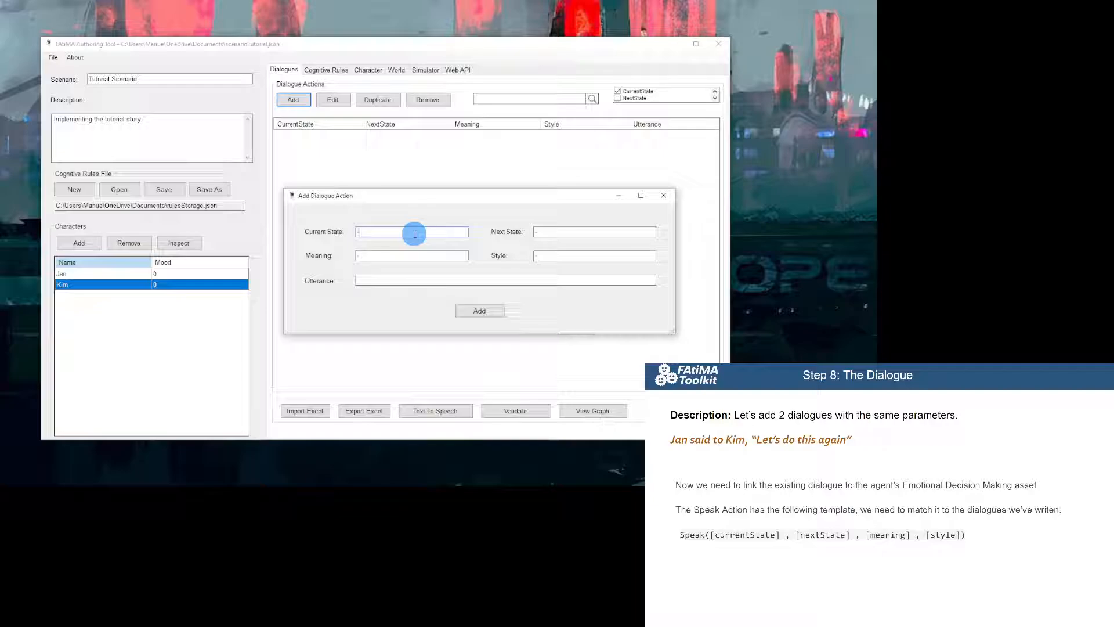
{"action": "key", "text": "BackSpace"}
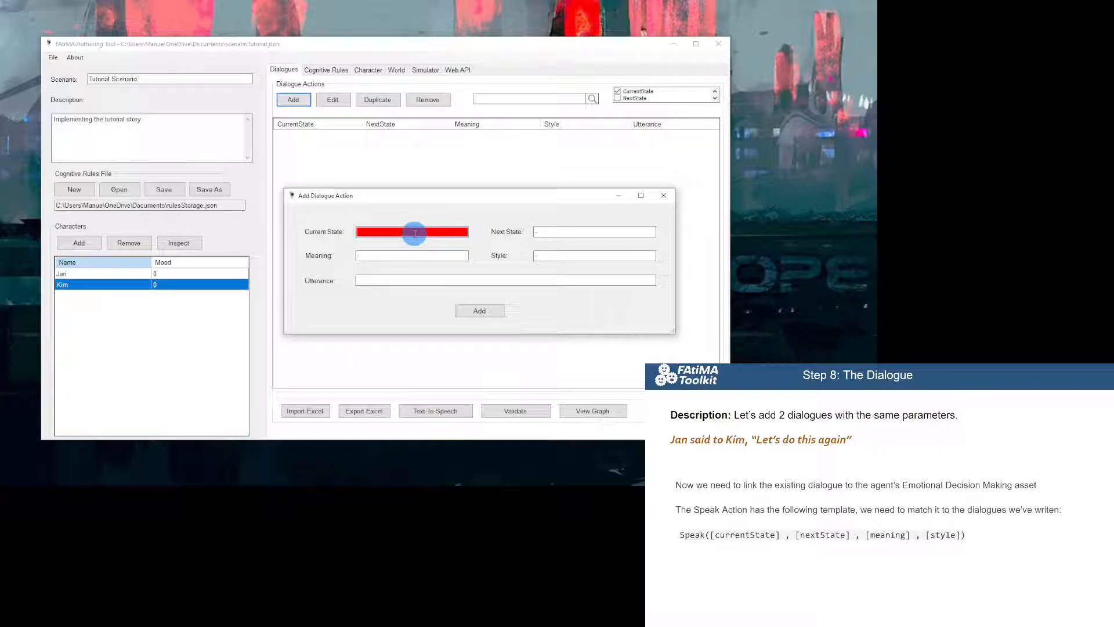
{"action": "type", "text": "Again"}
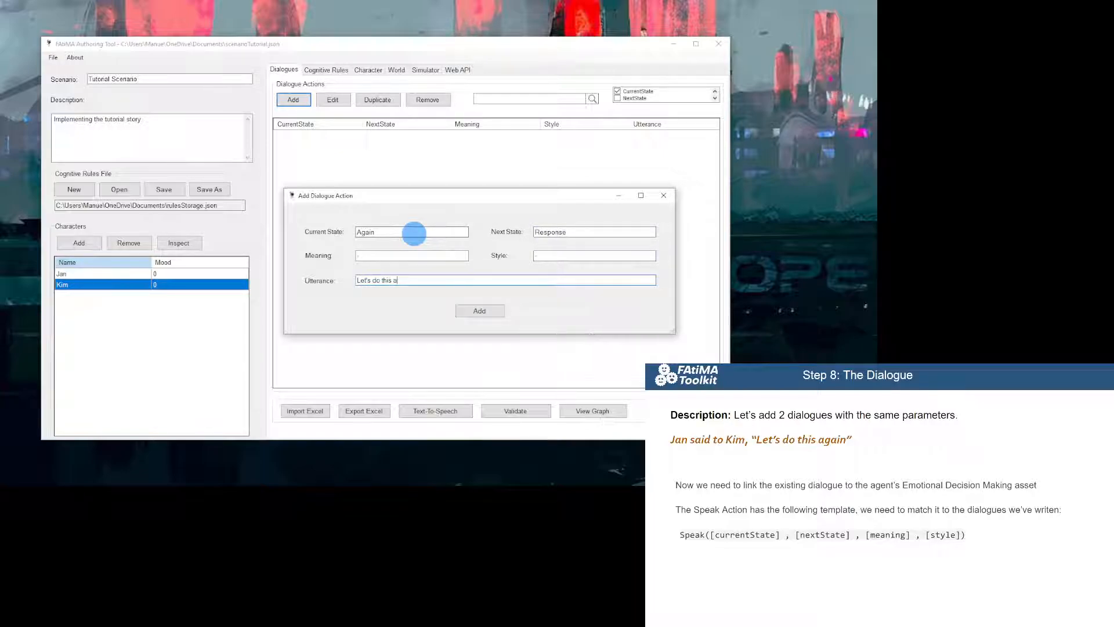
{"action": "left_click", "coordinate": [479, 310]}
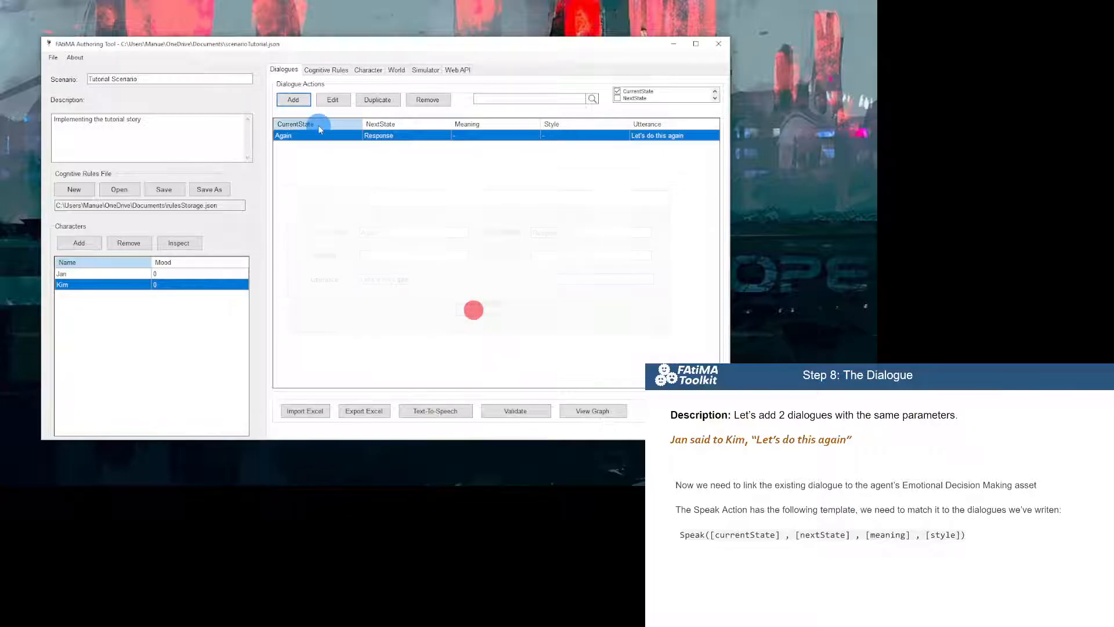
{"action": "left_click", "coordinate": [163, 189]}
{"action": "left_click", "coordinate": [53, 58]}
{"action": "left_click", "coordinate": [68, 89]}
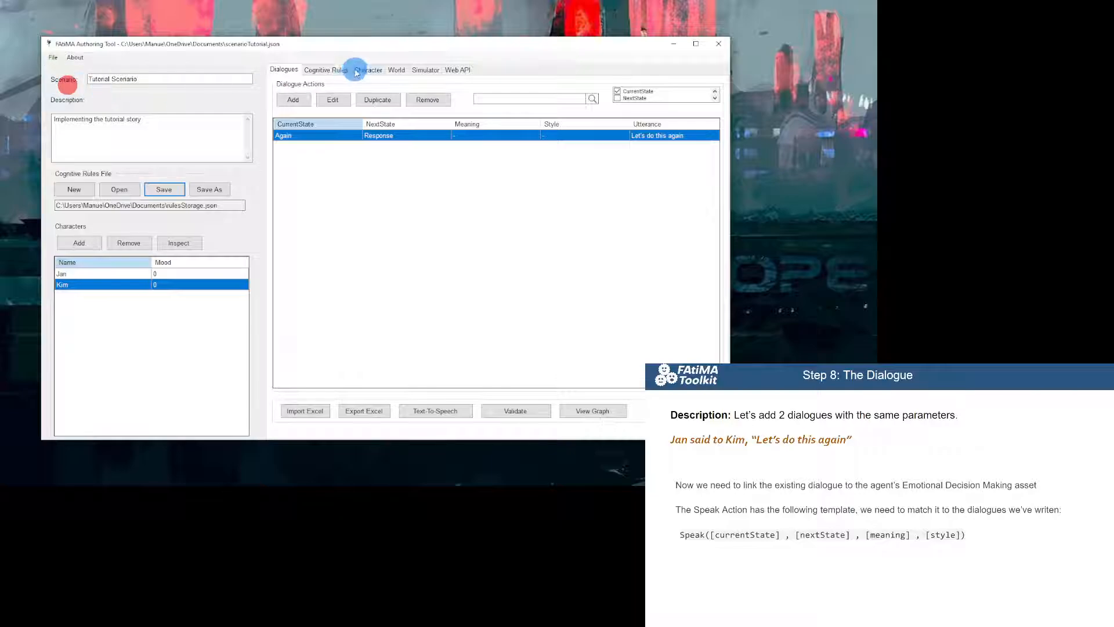
Add an emotional decision making action rule Speak(Again, Response, -, -) with target Jan and priority 1.
{"action": "left_click", "coordinate": [344, 68]}
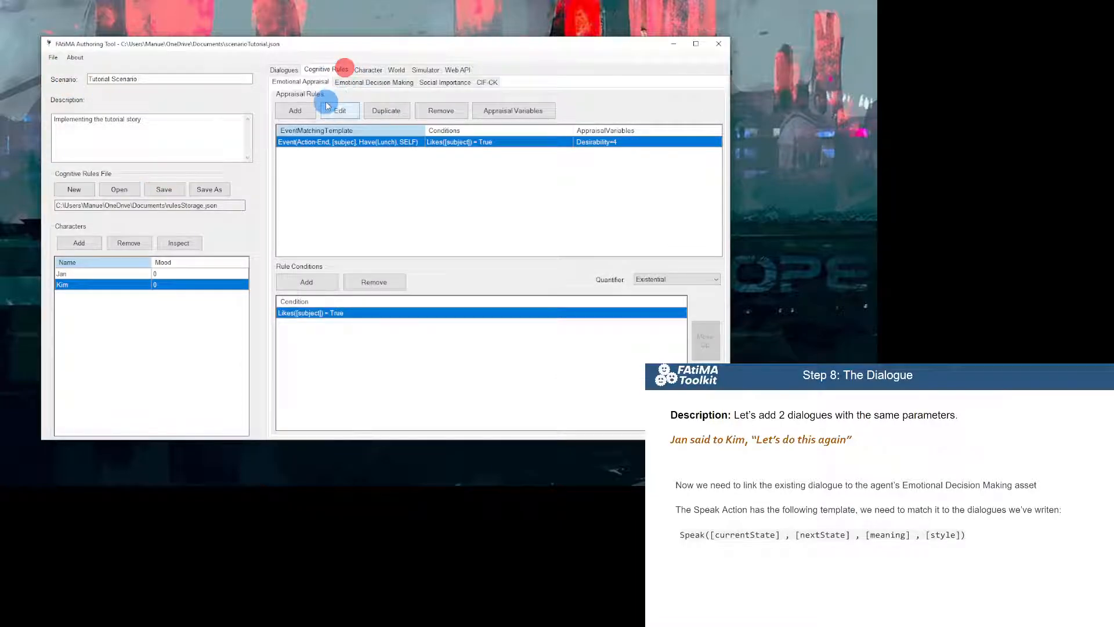
{"action": "left_click", "coordinate": [357, 85]}
{"action": "left_click", "coordinate": [292, 108]}
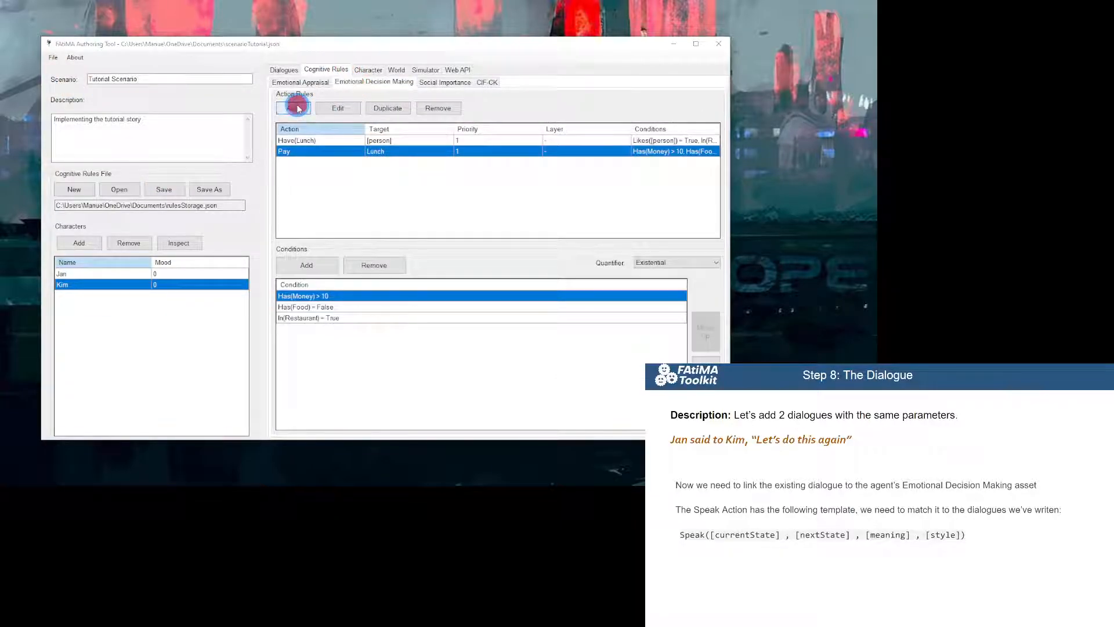
{"action": "left_click", "coordinate": [322, 196]}
{"action": "key", "text": "BackSpace"}
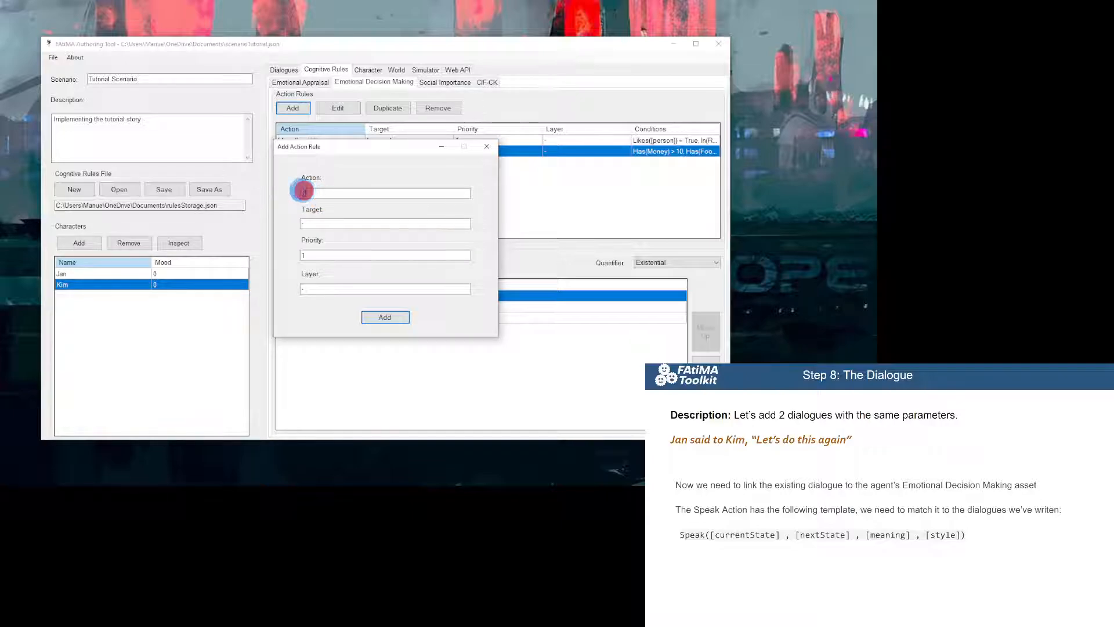
{"action": "type", "text": "Speak"}
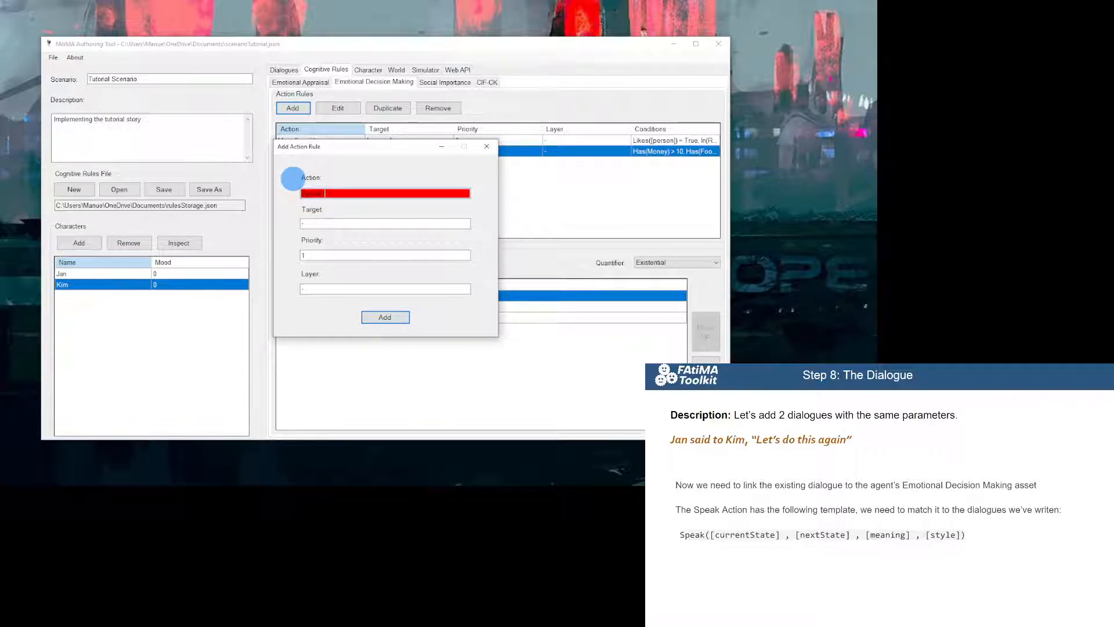
{"action": "type", "text": "(A)gain"}
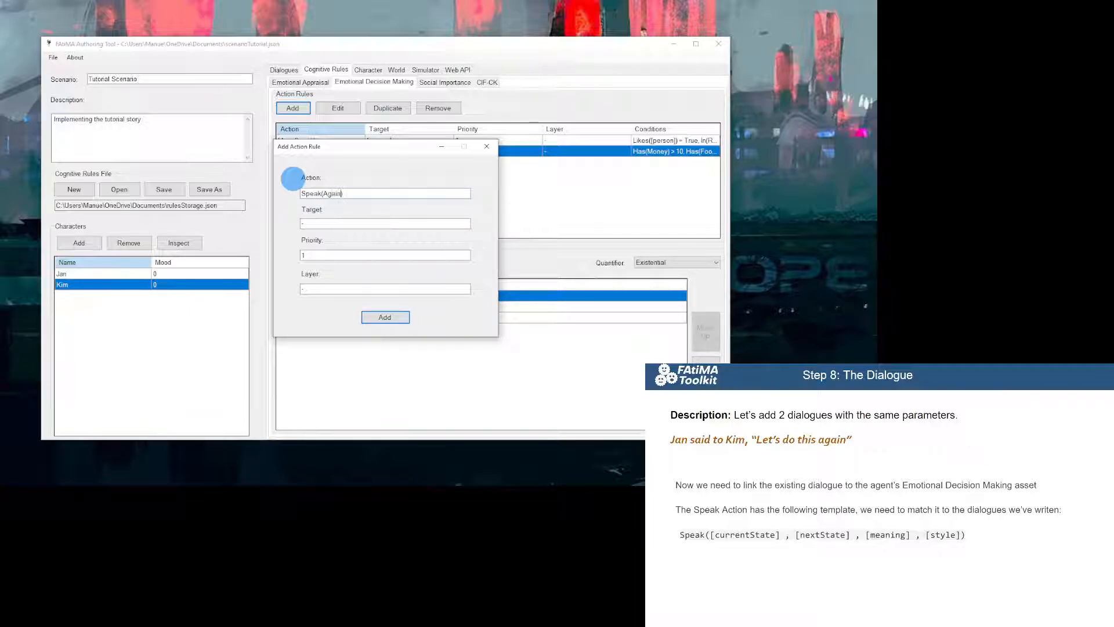
{"action": "type", "text": ", Response,"}
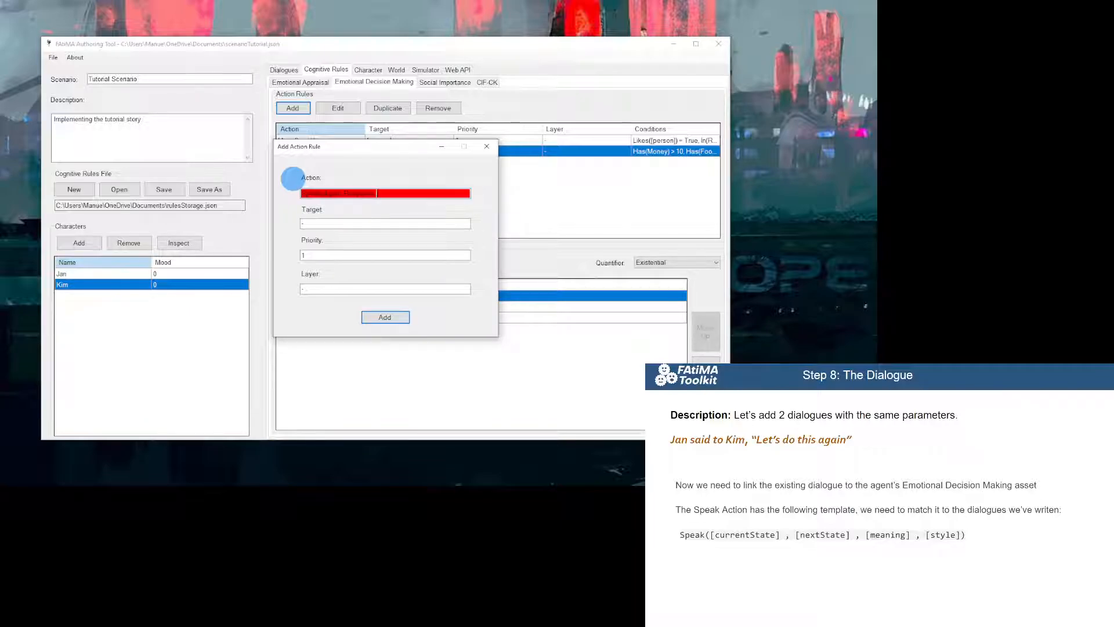
{"action": "type", "text": " -, -"}
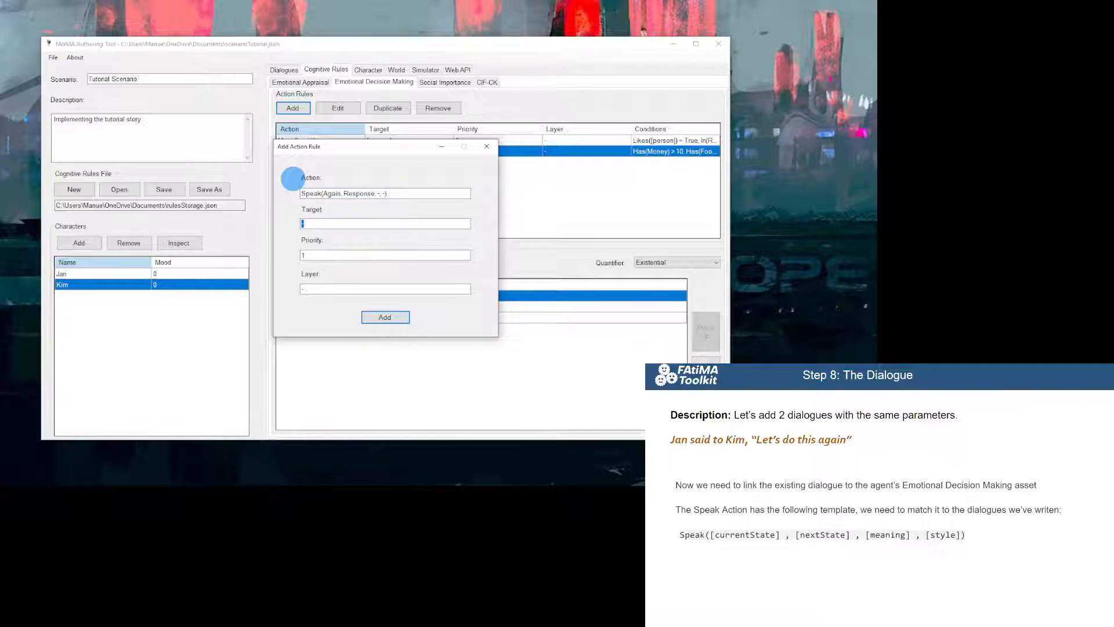
{"action": "left_click", "coordinate": [386, 317]}
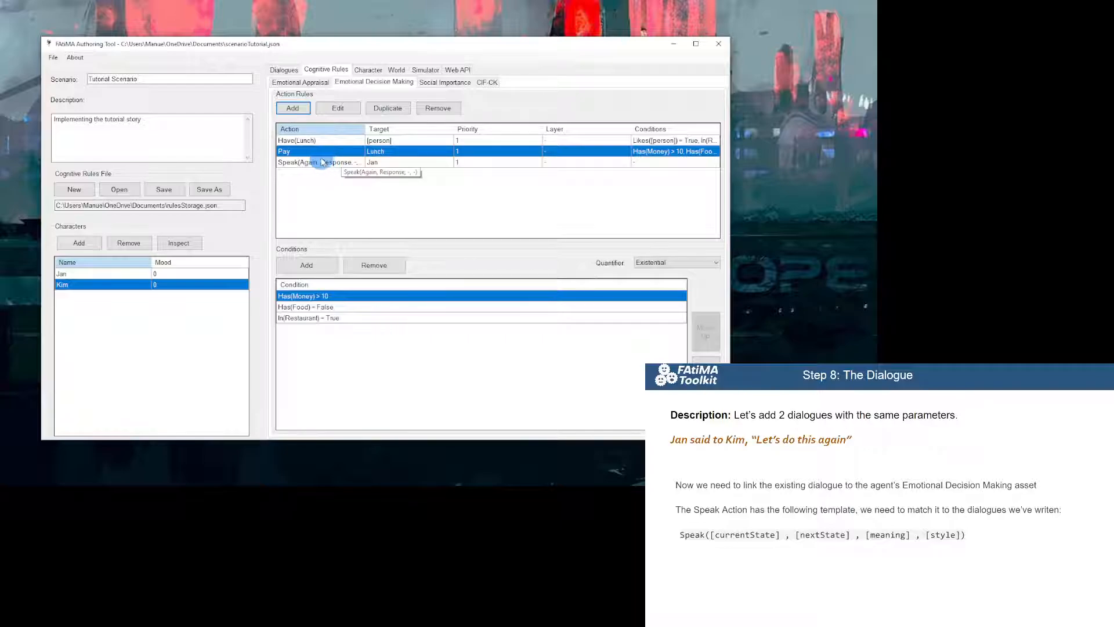
Give the Speak action rule the condition Mood(SELF) > 0.
{"action": "left_click", "coordinate": [310, 141]}
{"action": "left_click", "coordinate": [312, 150]}
{"action": "left_click", "coordinate": [314, 162]}
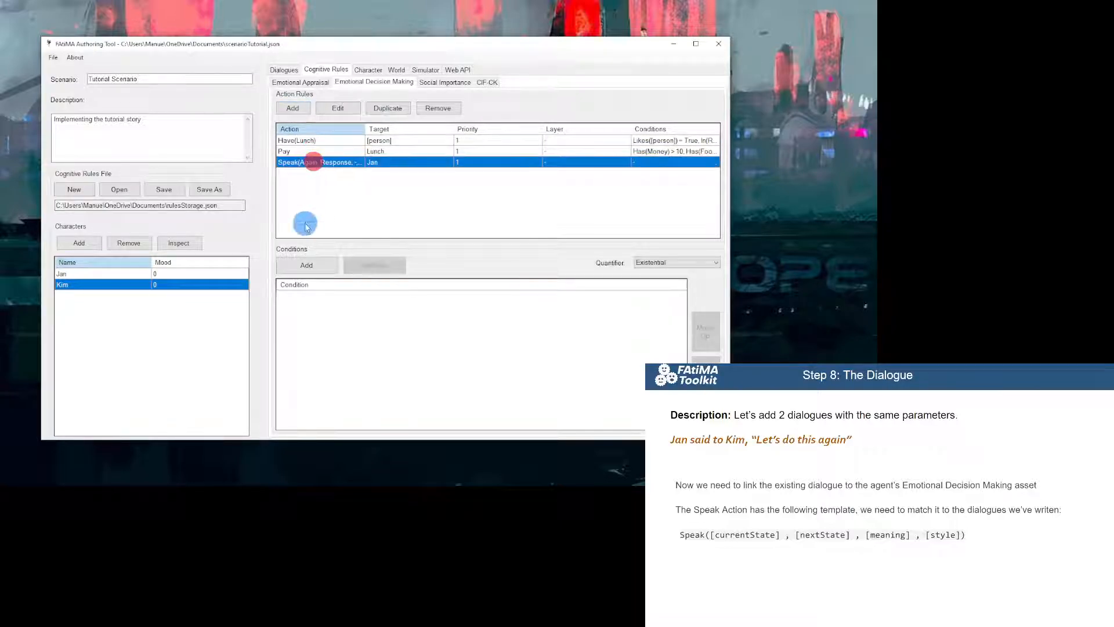
{"action": "left_click", "coordinate": [303, 266]}
{"action": "double_click", "coordinate": [319, 297]}
{"action": "type", "text": "Mood(S"}
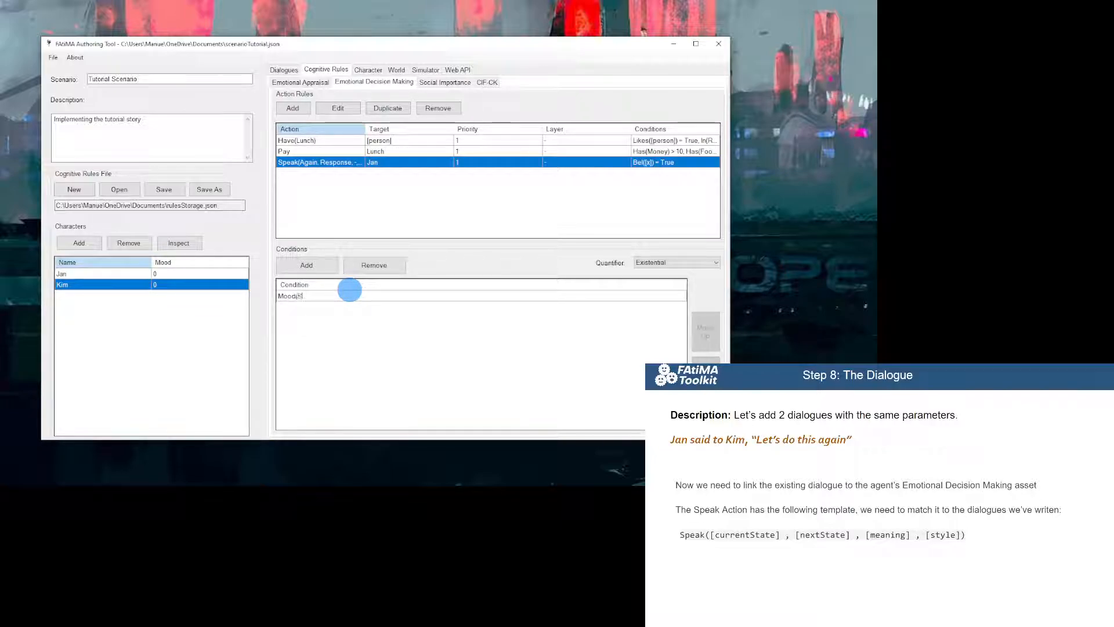
{"action": "type", "text": "ELF) > 0"}
{"action": "left_click", "coordinate": [350, 293]}
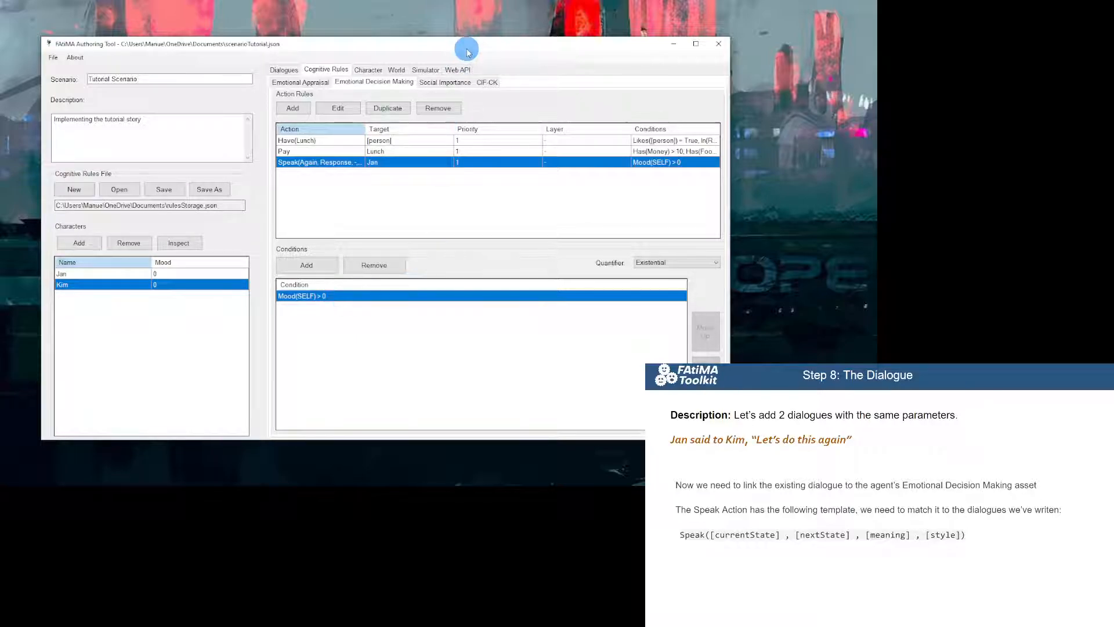
Save the cognitive rules and scenario, and restart the simulation and advance it to tick 2.
{"action": "left_click", "coordinate": [424, 70]}
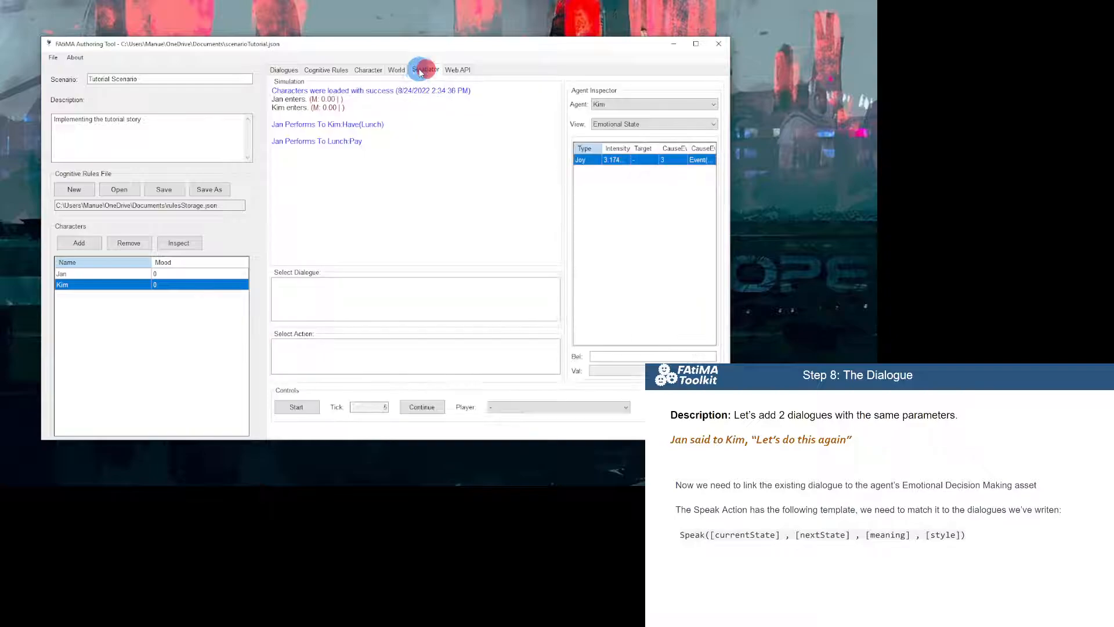
{"action": "left_click", "coordinate": [164, 190]}
{"action": "left_click", "coordinate": [53, 58]}
{"action": "left_click", "coordinate": [66, 91]}
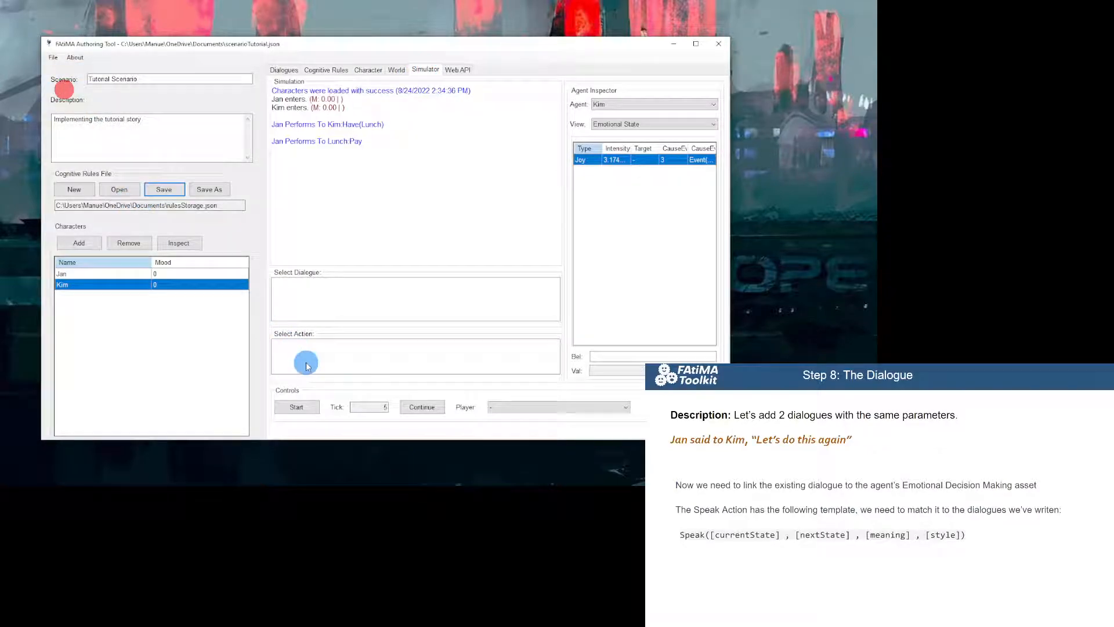
{"action": "left_click", "coordinate": [307, 405]}
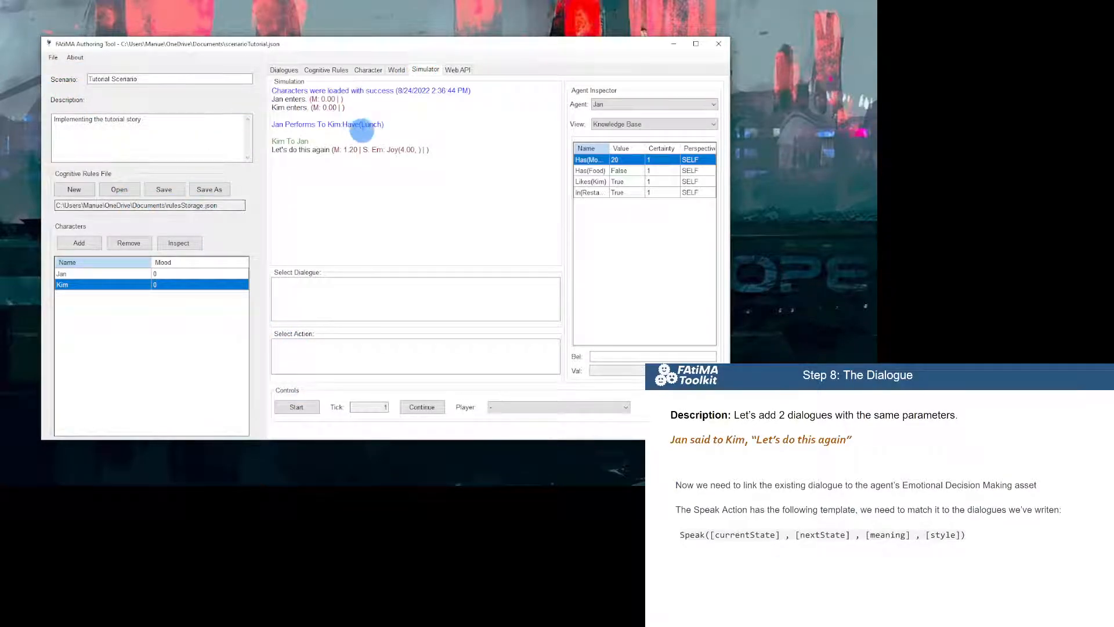
{"action": "left_click", "coordinate": [444, 408]}
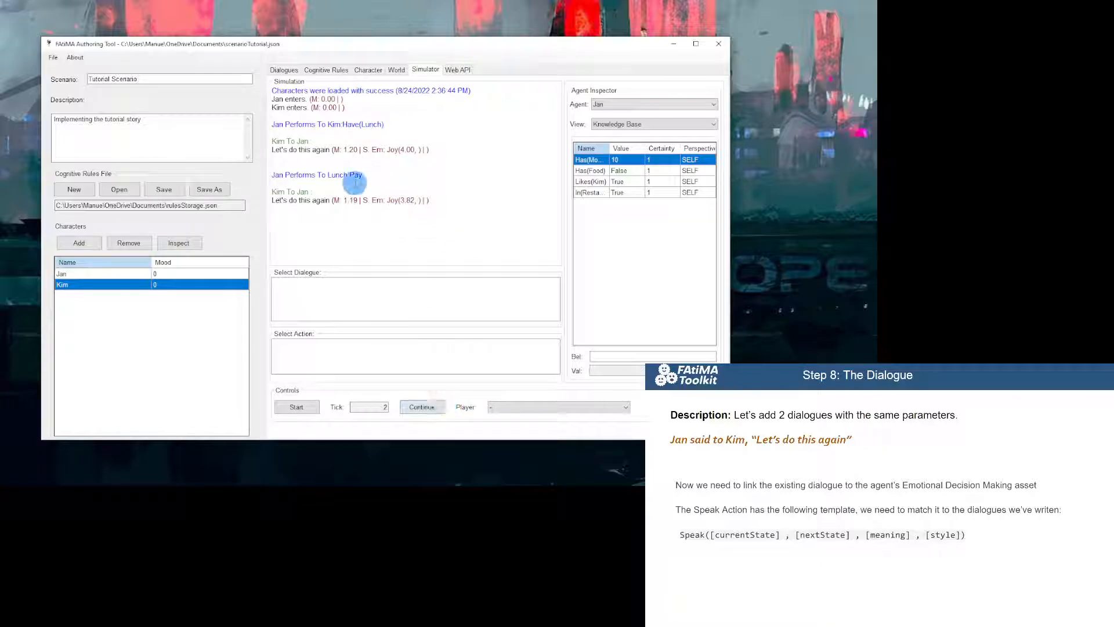
Examine the lines Kim speaks to Jan in the simulation log.
{"action": "left_click", "coordinate": [623, 123]}
{"action": "left_click", "coordinate": [374, 149]}
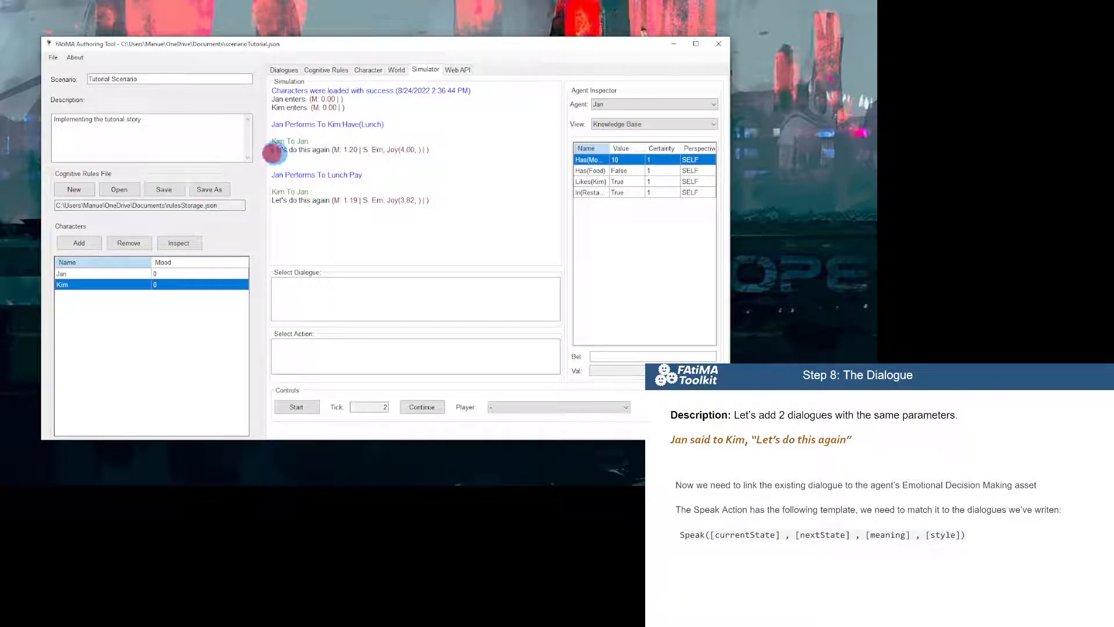
{"action": "left_click", "coordinate": [424, 150]}
{"action": "left_click_drag", "start_coordinate": [428, 204], "coordinate": [273, 187]}
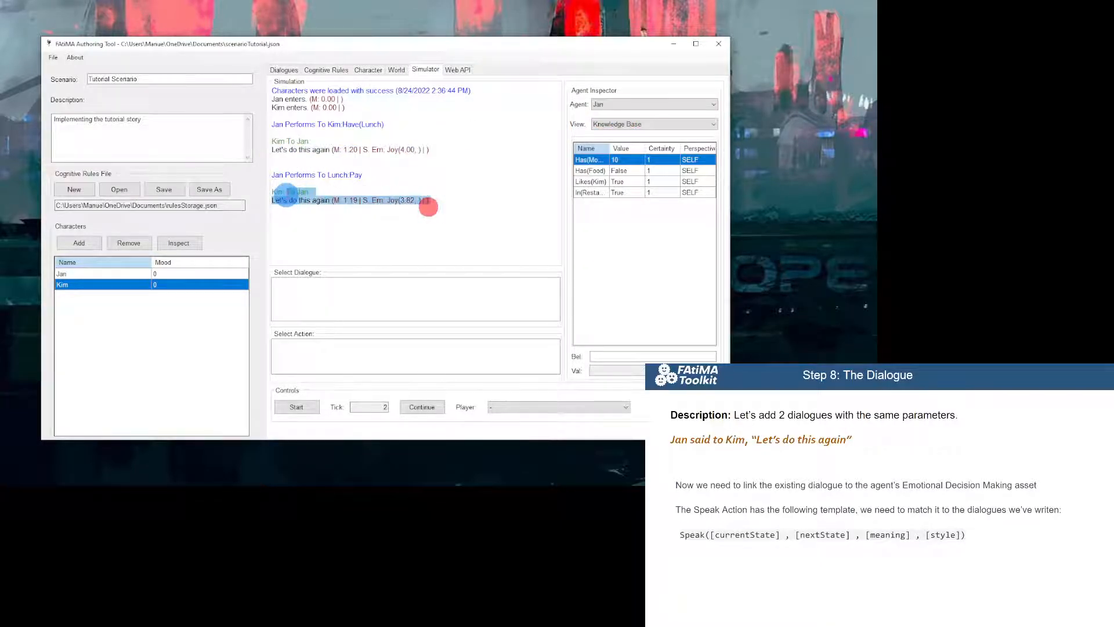
{"action": "left_click", "coordinate": [388, 190]}
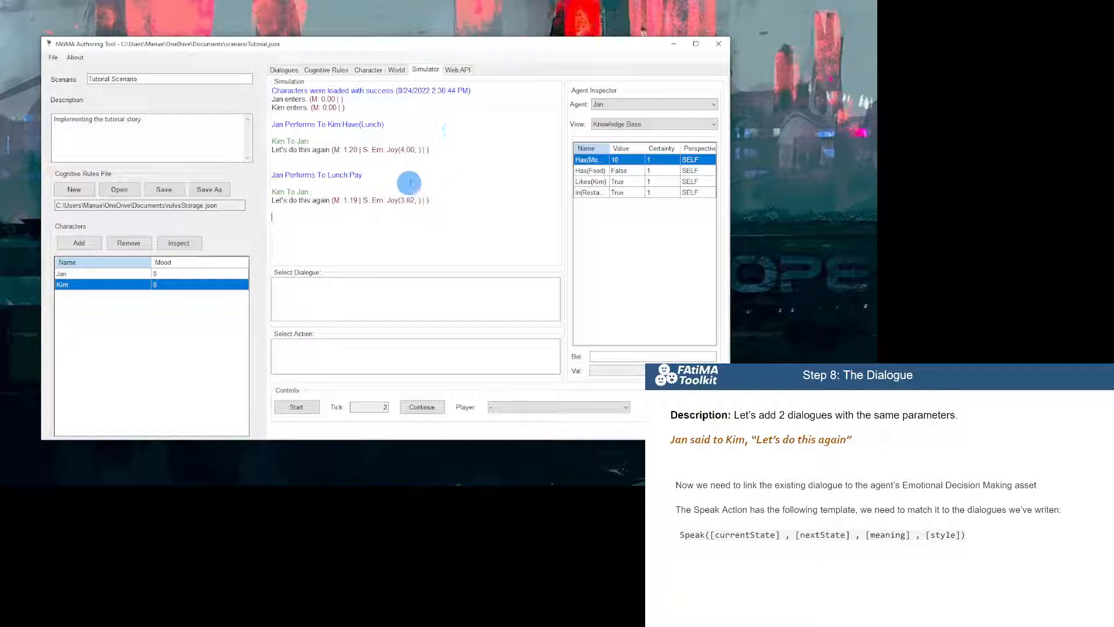
Duplicate the Again dialogue action, change the copy's utterance to "Same time next week?", and save the cognitive rules.
{"action": "left_click", "coordinate": [318, 69]}
{"action": "left_click", "coordinate": [282, 71]}
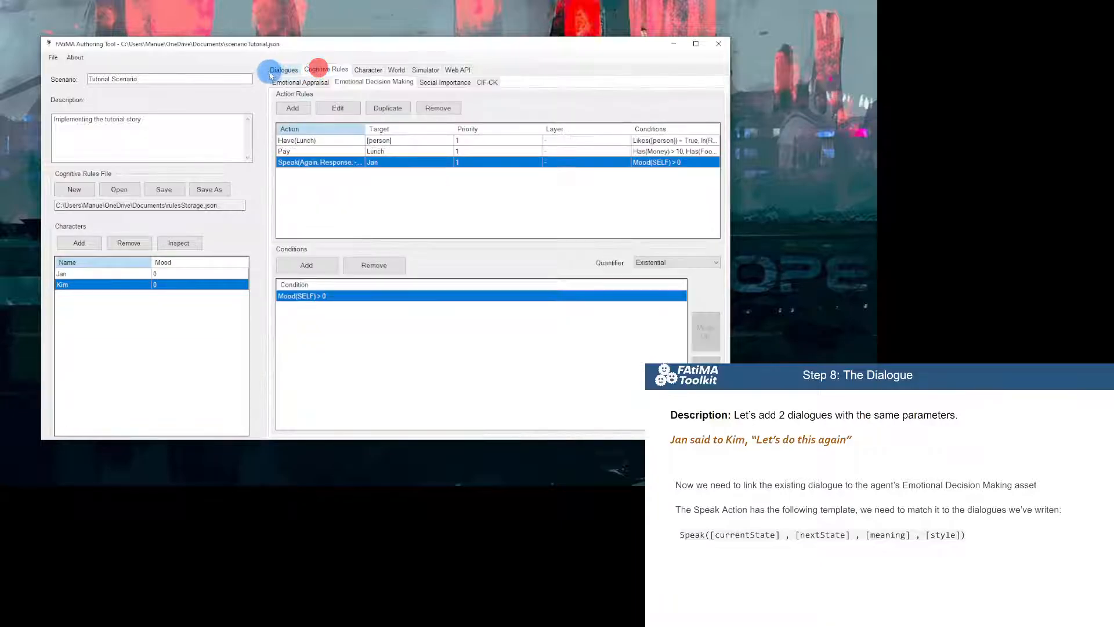
{"action": "left_click", "coordinate": [378, 100]}
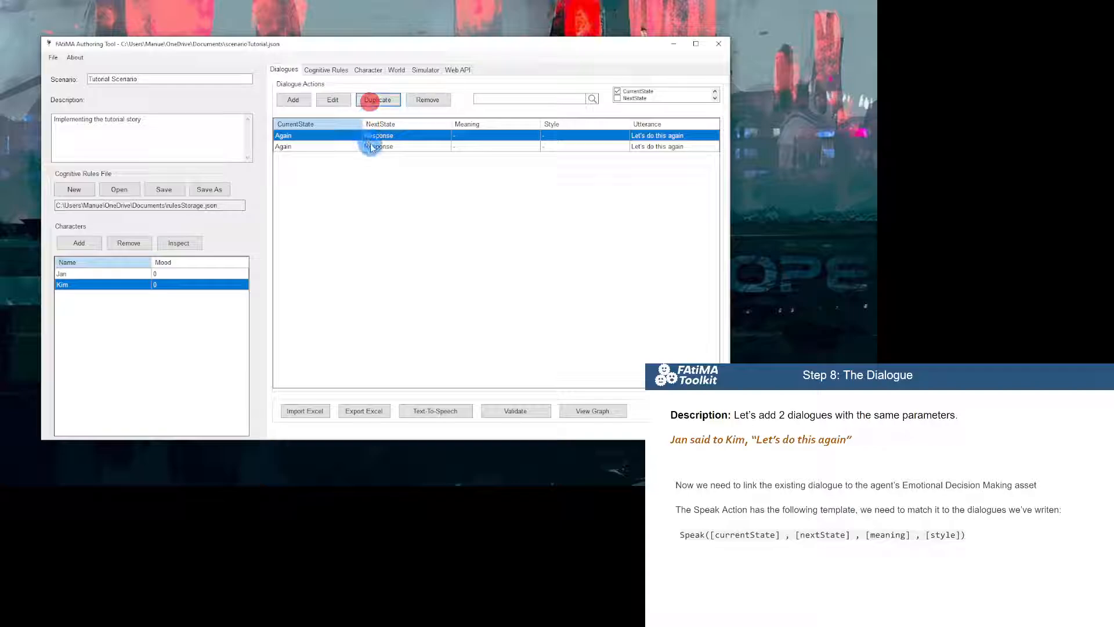
{"action": "double_click", "coordinate": [370, 147]}
{"action": "left_click_drag", "start_coordinate": [266, 221], "coordinate": [167, 217]}
{"action": "type", "text": "Sam"}
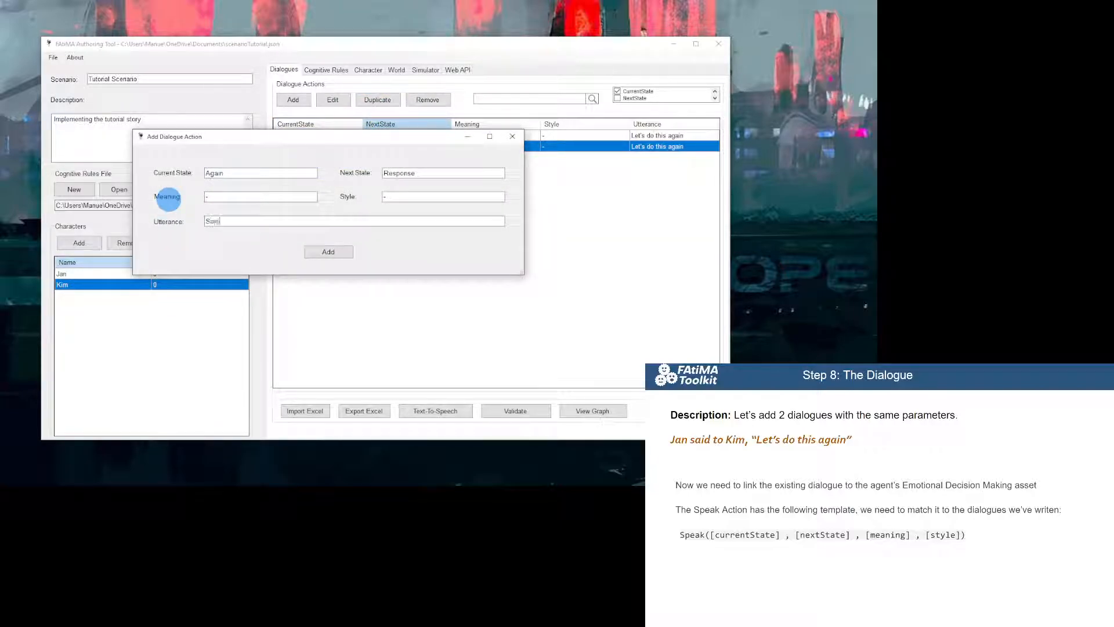
{"action": "type", "text": "e time next week?"}
{"action": "left_click", "coordinate": [324, 251]}
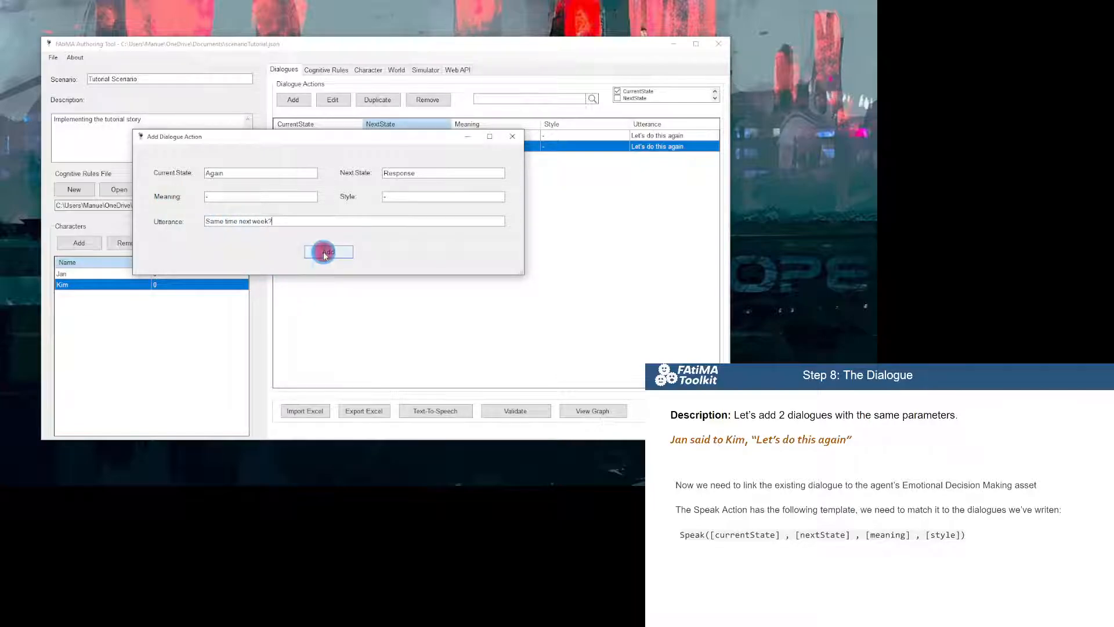
{"action": "left_click", "coordinate": [161, 189]}
Save the scenario, and restart the simulation and advance it to tick 8.
{"action": "left_click", "coordinate": [424, 68]}
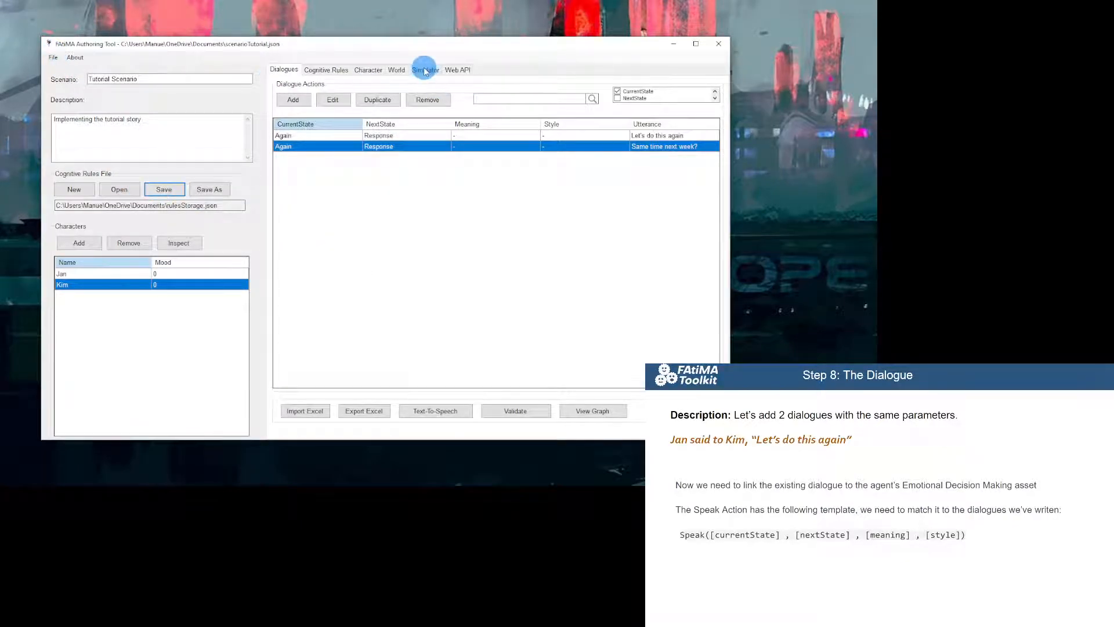
{"action": "left_click", "coordinate": [294, 408]}
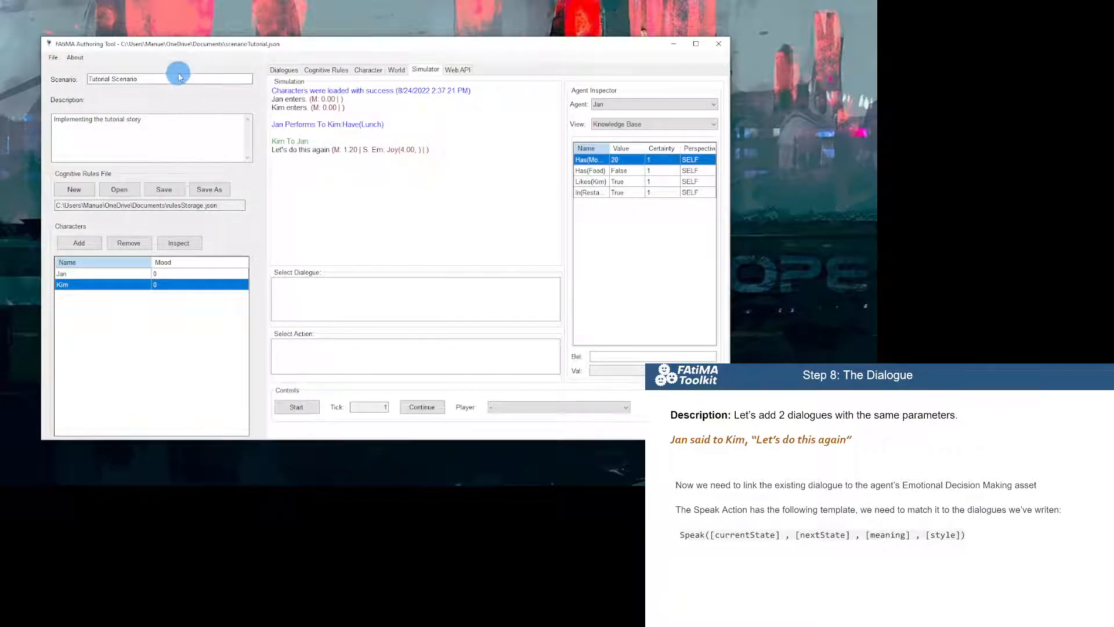
{"action": "left_click", "coordinate": [53, 57]}
{"action": "left_click", "coordinate": [66, 91]}
{"action": "left_click", "coordinate": [302, 408]}
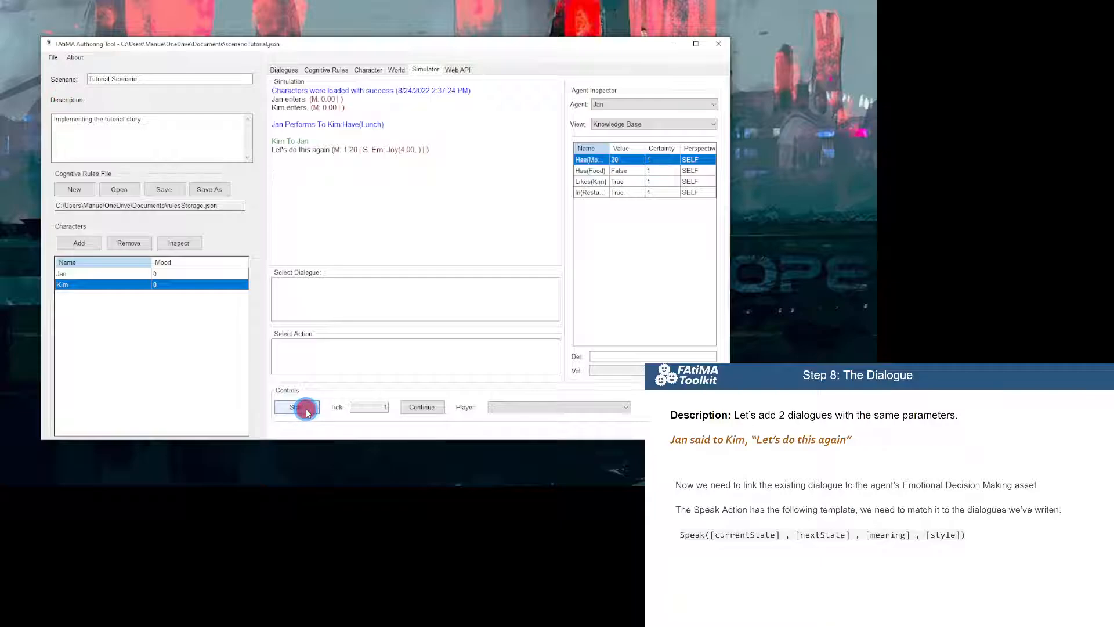
{"action": "left_click", "coordinate": [415, 408]}
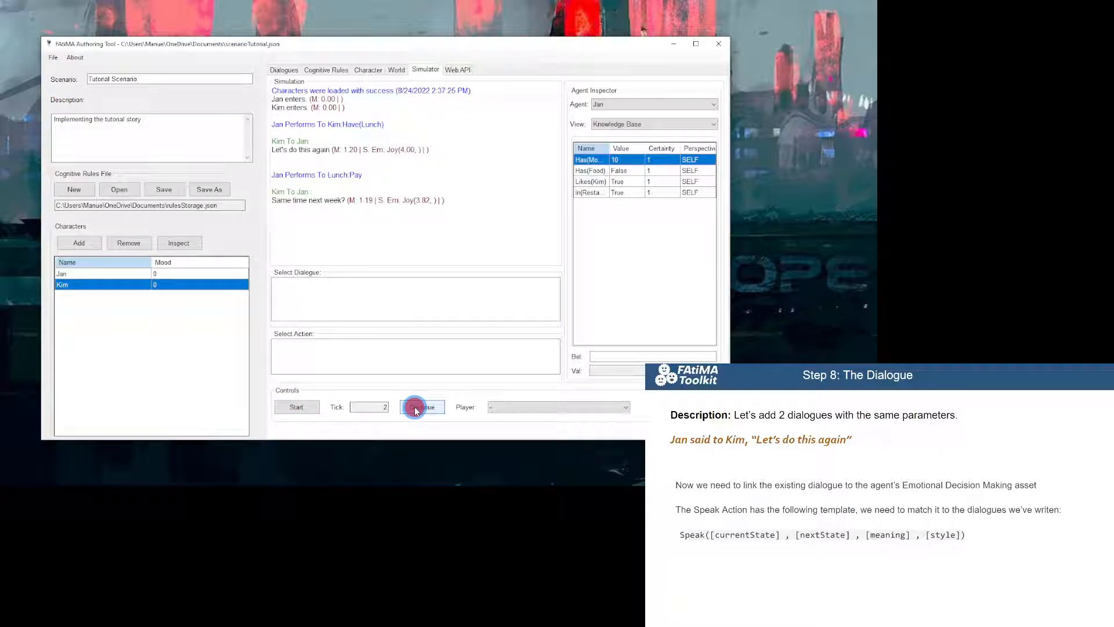
{"action": "left_click", "coordinate": [415, 408]}
{"action": "left_click", "coordinate": [415, 407]}
{"action": "left_click", "coordinate": [418, 407]}
{"action": "left_click", "coordinate": [422, 407]}
{"action": "left_click", "coordinate": [427, 406]}
{"action": "left_click", "coordinate": [430, 406]}
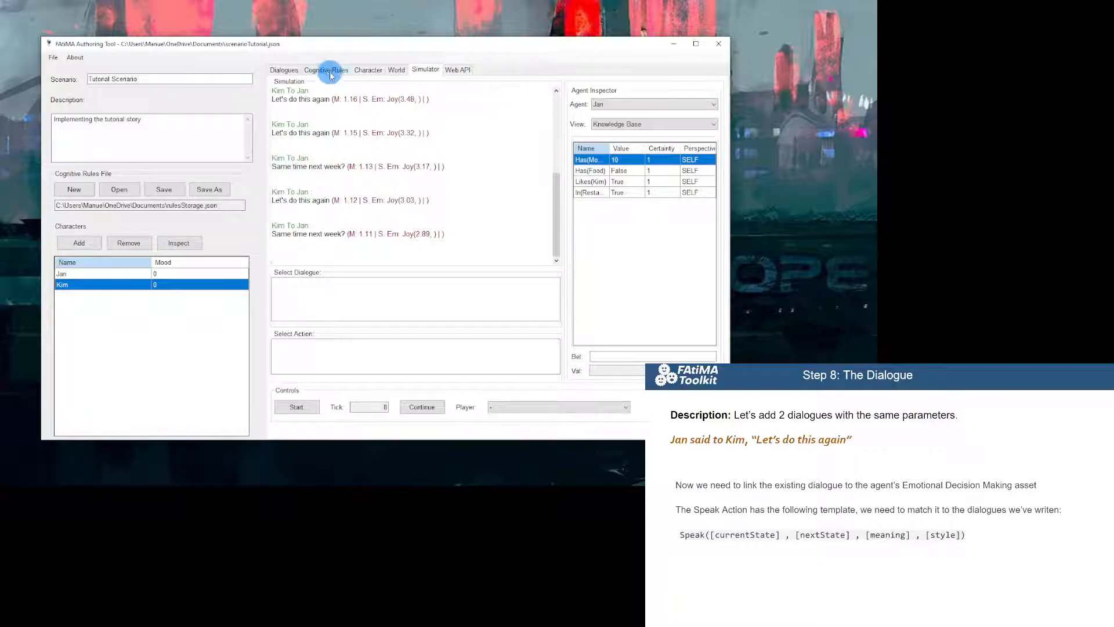
Change the Speak rule's action to Speak([currentState], [nextState], -, -), replacing the fixed dialogue states with variables.
{"action": "left_click", "coordinate": [284, 70]}
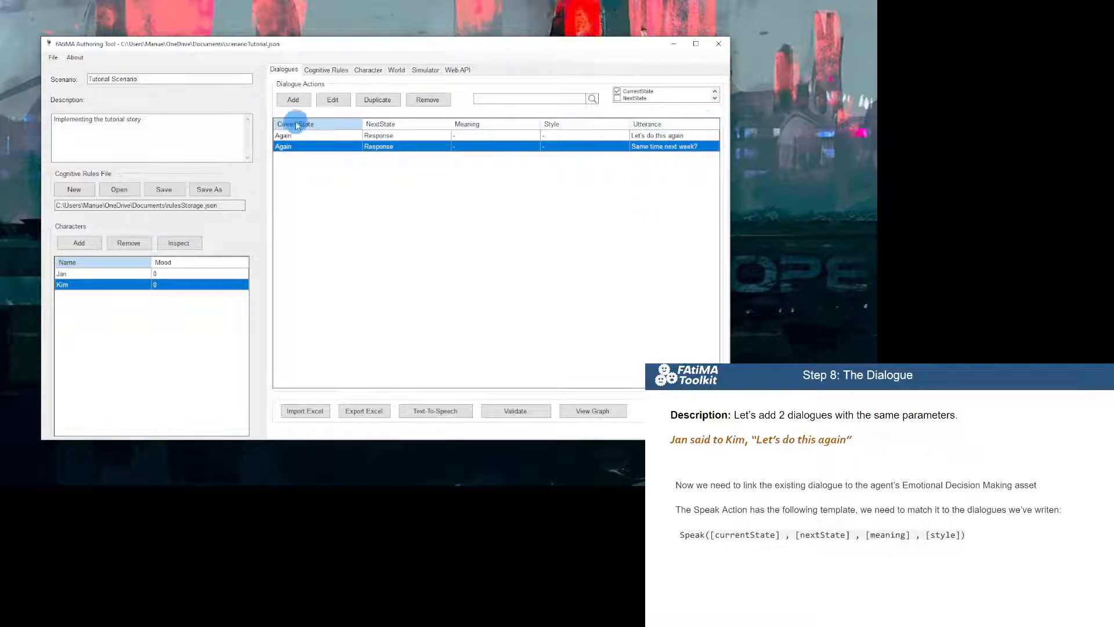
{"action": "left_click", "coordinate": [470, 183]}
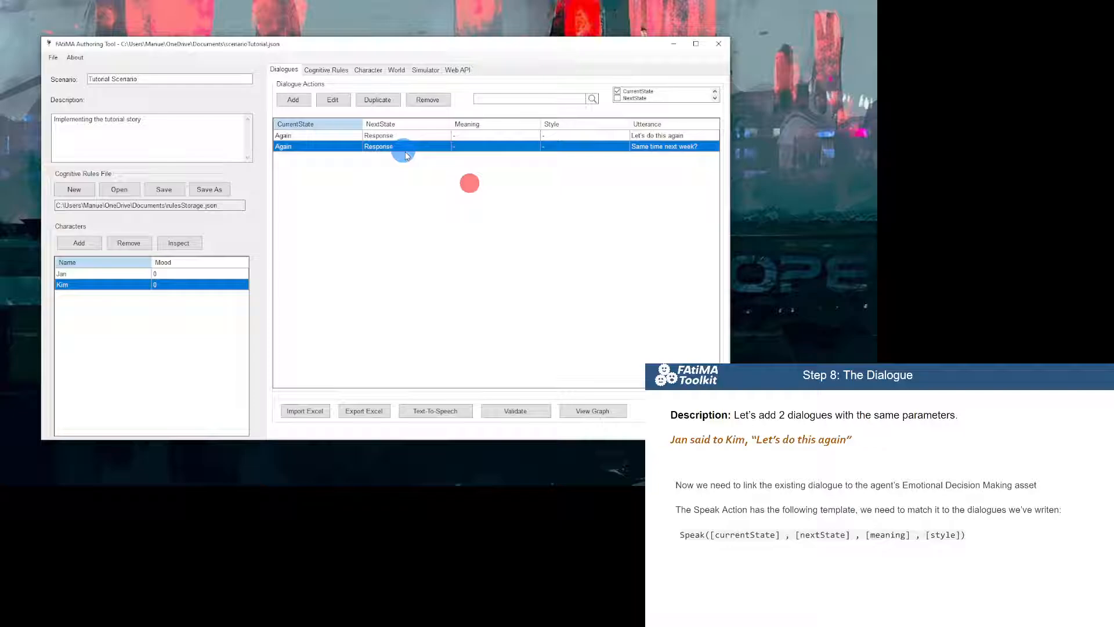
{"action": "left_click", "coordinate": [331, 68]}
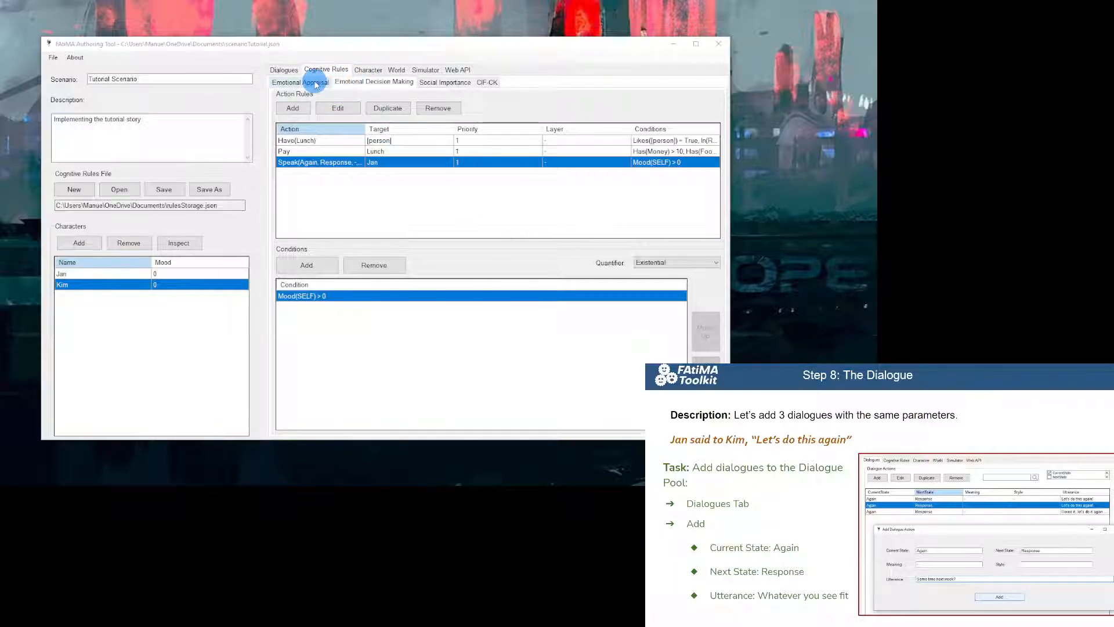
{"action": "left_click_drag", "start_coordinate": [365, 129], "coordinate": [414, 128]}
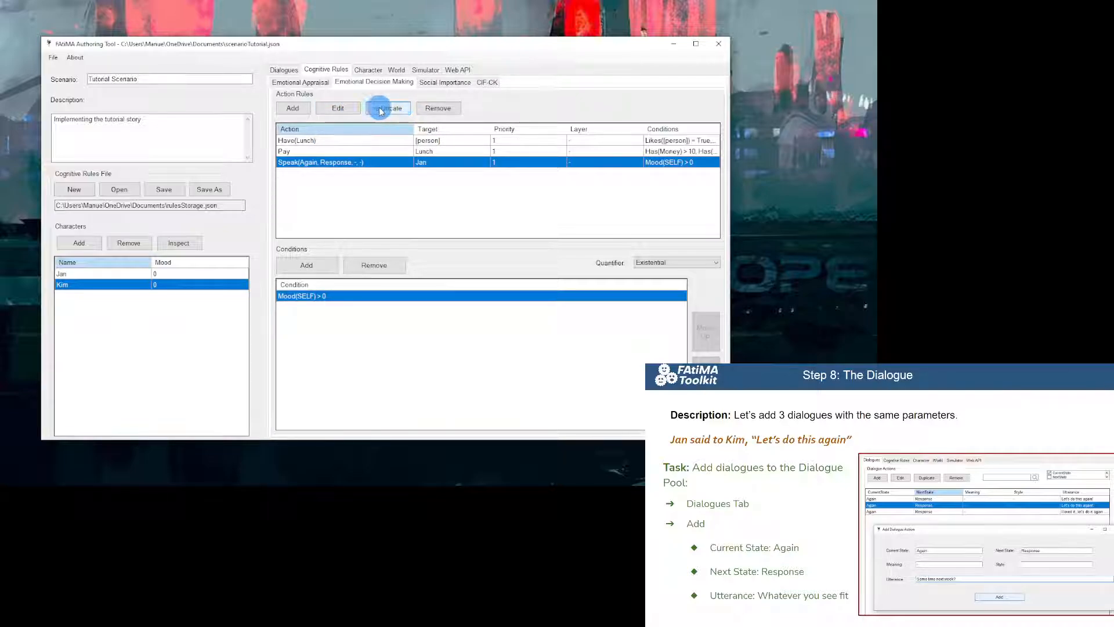
{"action": "left_click", "coordinate": [332, 108]}
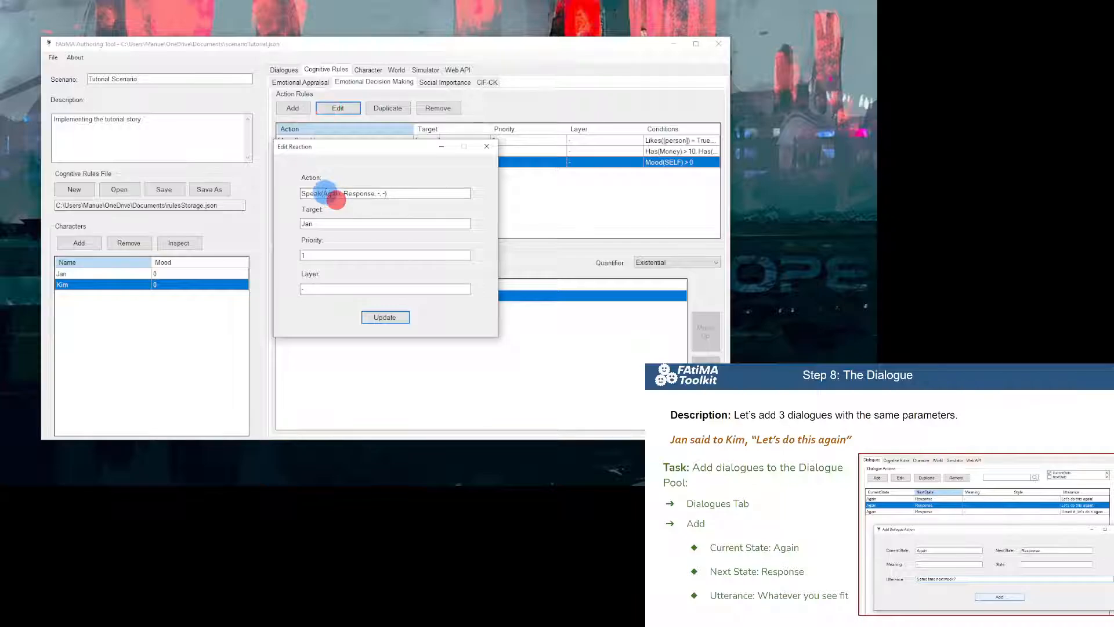
{"action": "left_click_drag", "start_coordinate": [323, 193], "coordinate": [376, 194]}
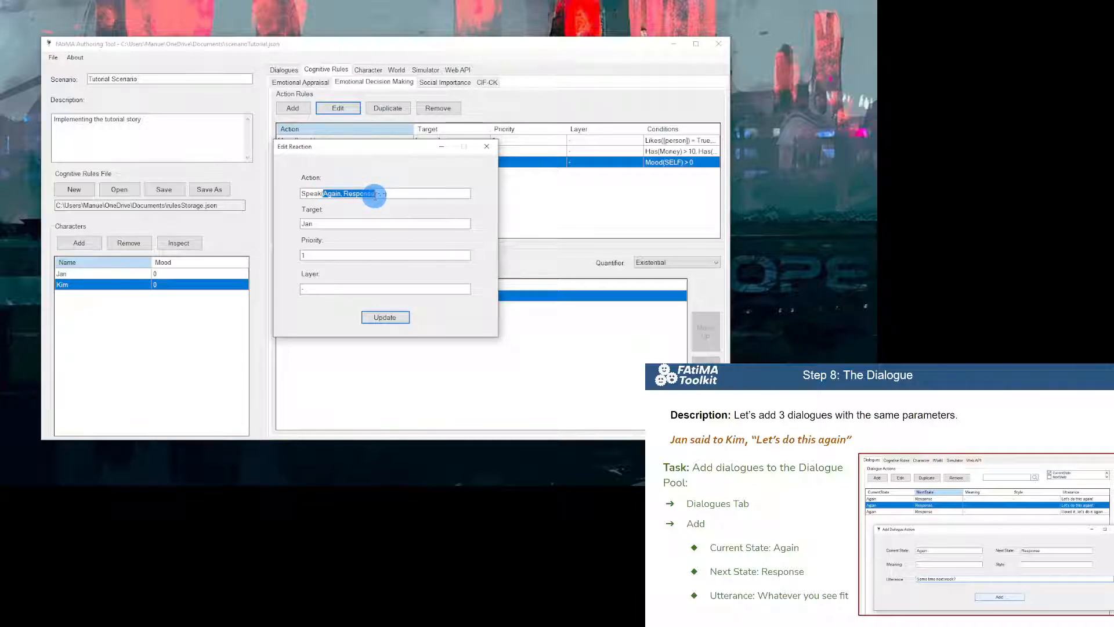
{"action": "type", "text": "Response"}
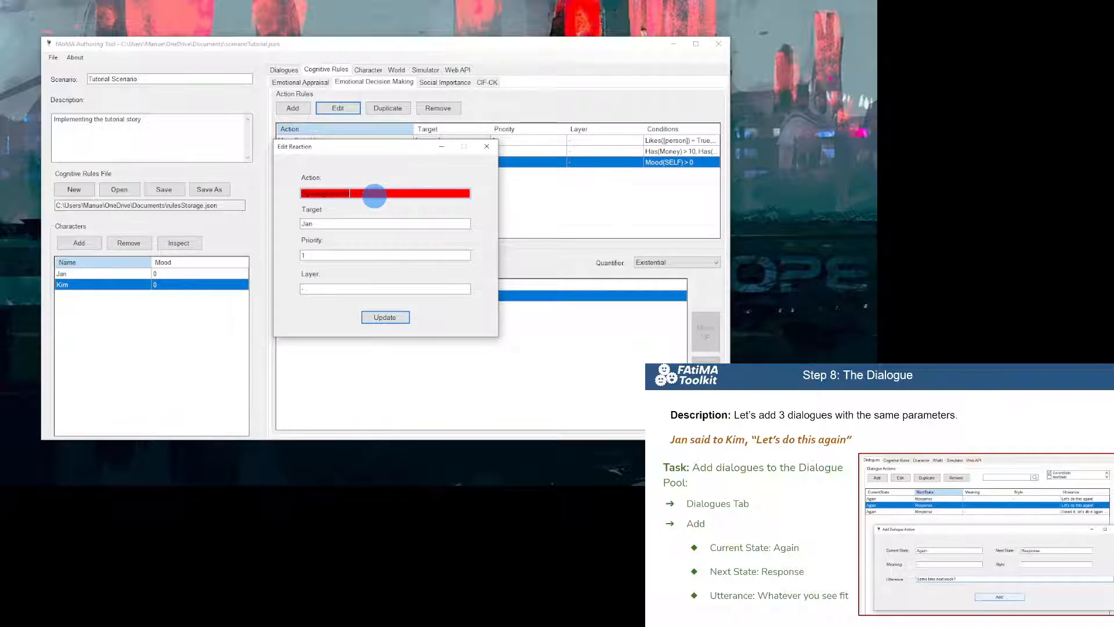
{"action": "type", "text": ", "}
{"action": "type", "text": "Again"}
{"action": "key", "text": "ctrl+z"}
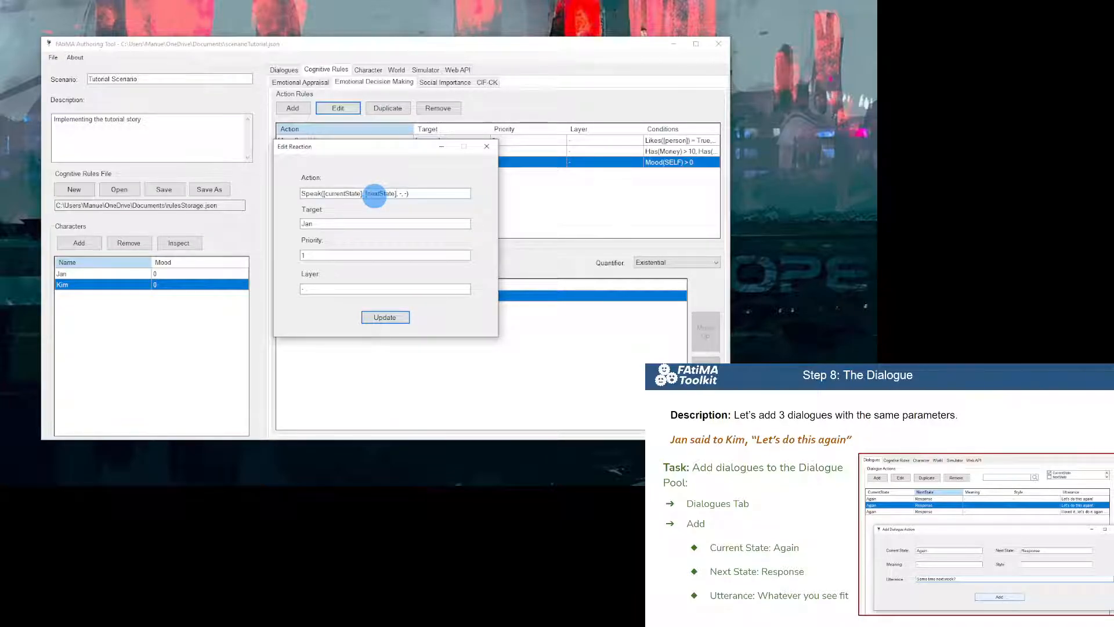
{"action": "left_click", "coordinate": [386, 317]}
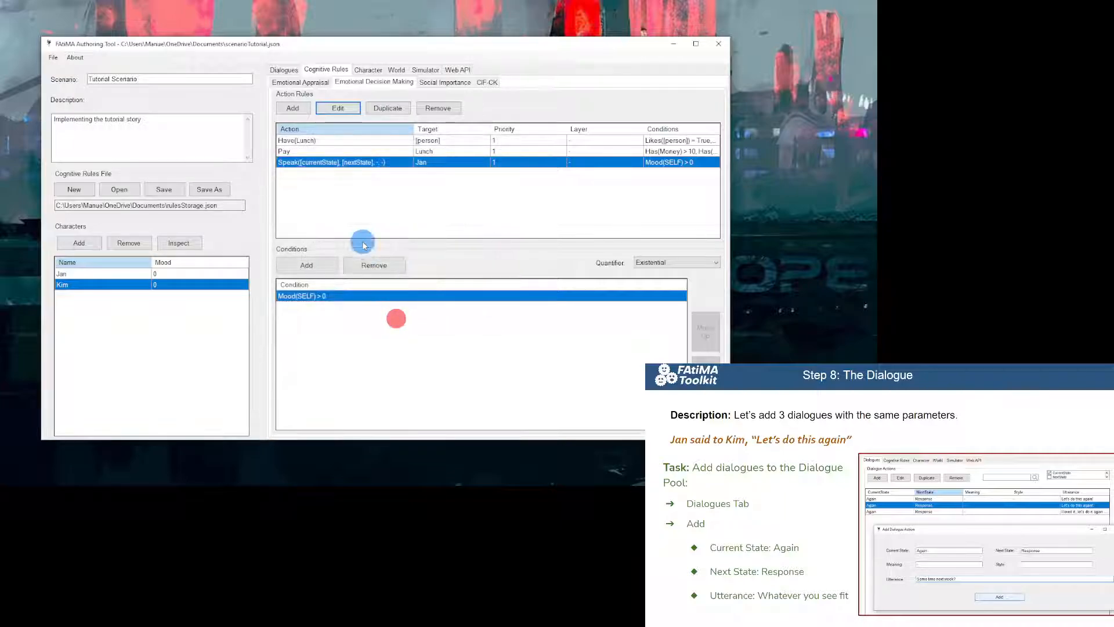
Add the condition ValidDialog([currentState], [nextState], -, -) = True to the Speak rule and save the cognitive rules.
{"action": "left_click", "coordinate": [321, 264]}
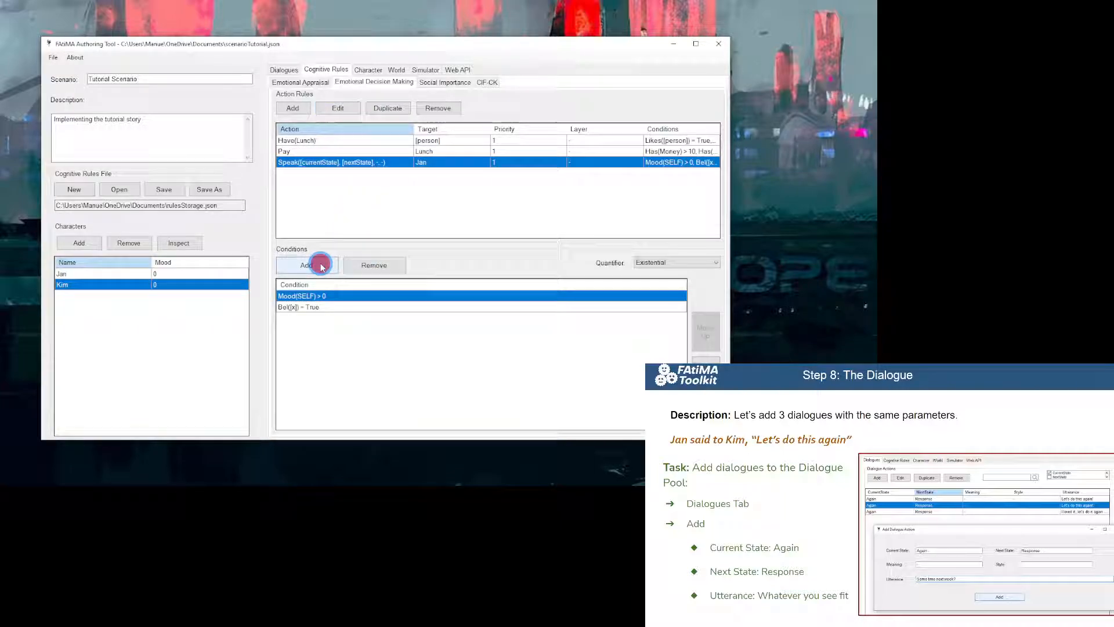
{"action": "left_click", "coordinate": [334, 307]}
{"action": "left_click", "coordinate": [339, 307]}
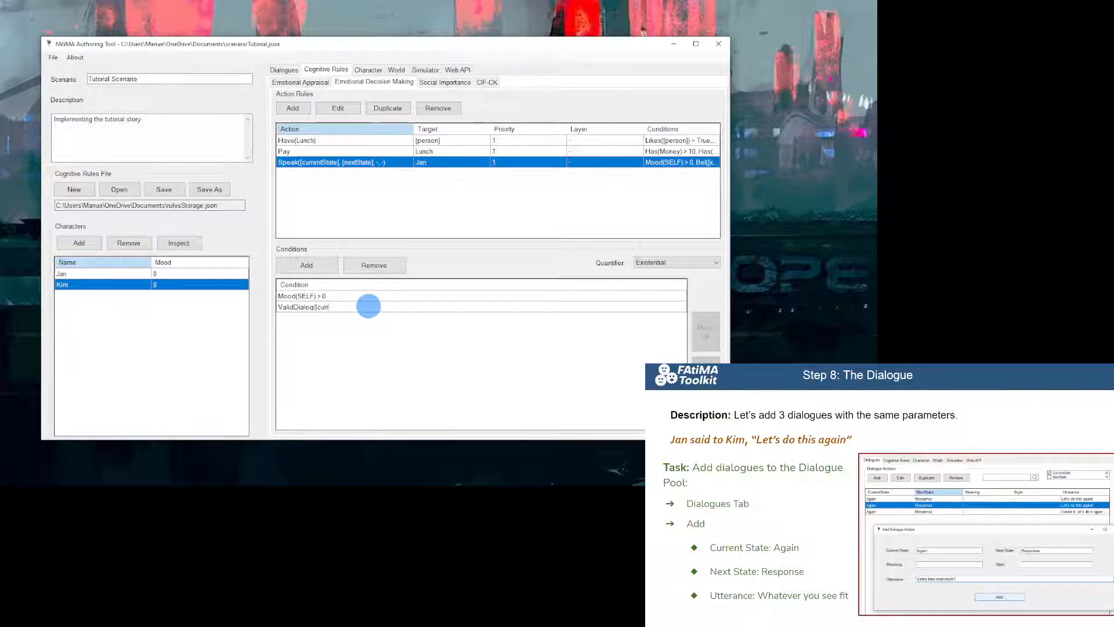
{"action": "type", "text": "ent"}
{"action": "key", "text": "Return"}
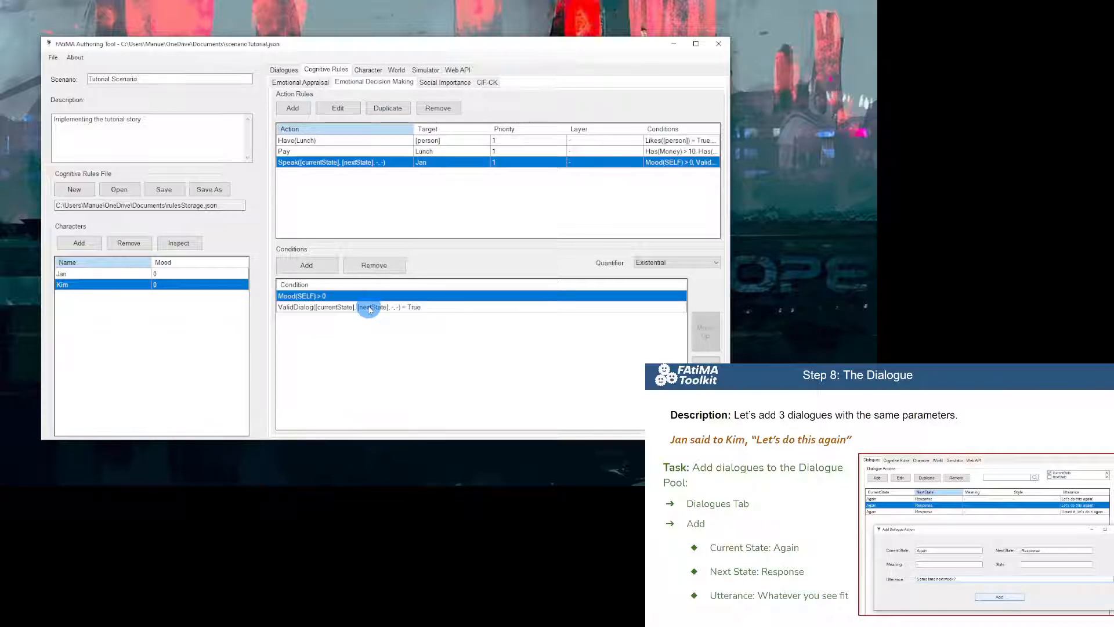
{"action": "left_click", "coordinate": [163, 187]}
Check the dialogue property's template in Jan's dynamic properties and correct the Speak rule's condition to ValidDialogue([currentState], [nextState], -, -) = True.
{"action": "left_click", "coordinate": [426, 69]}
{"action": "left_click", "coordinate": [631, 124]}
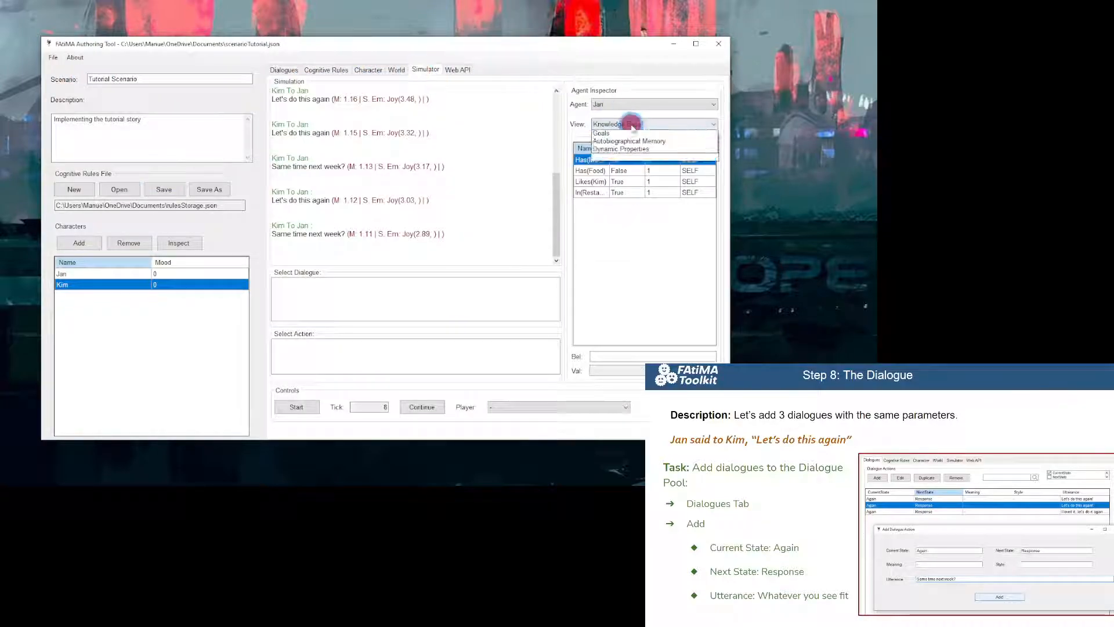
{"action": "left_click", "coordinate": [623, 167]}
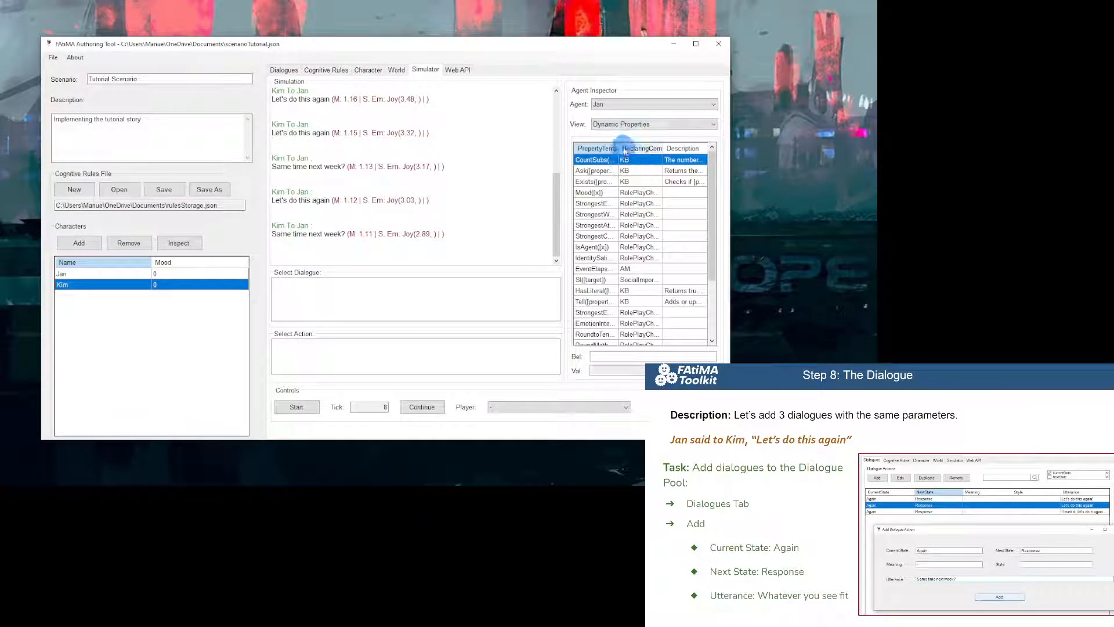
{"action": "left_click_drag", "start_coordinate": [620, 146], "coordinate": [684, 149]}
{"action": "scroll", "coordinate": [656, 260], "scroll_direction": "down", "scroll_amount": 3}
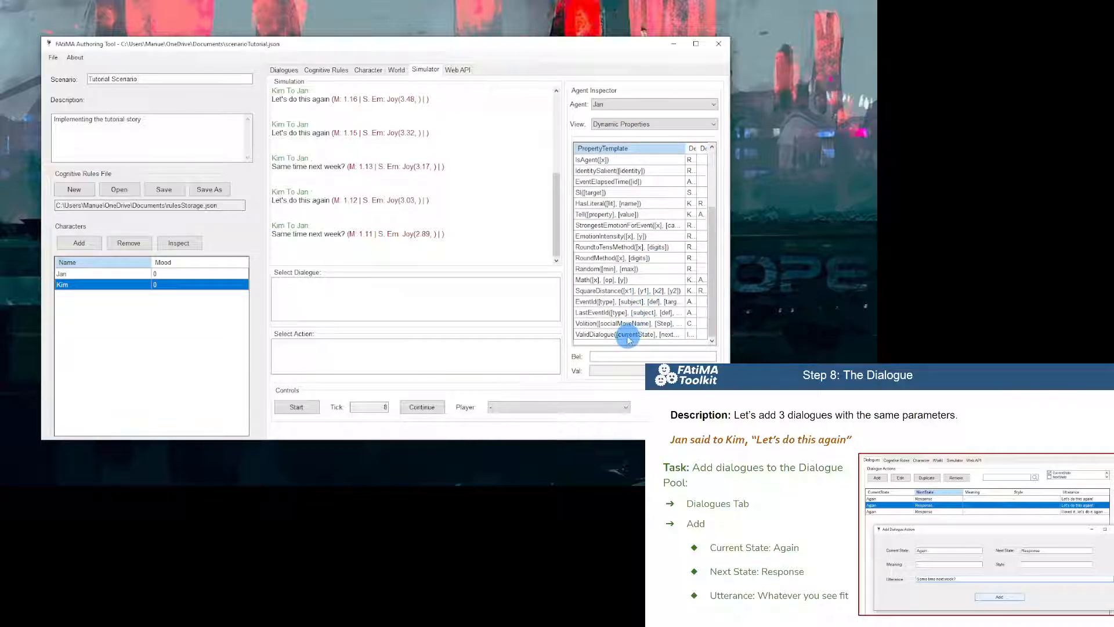
{"action": "left_click", "coordinate": [324, 70]}
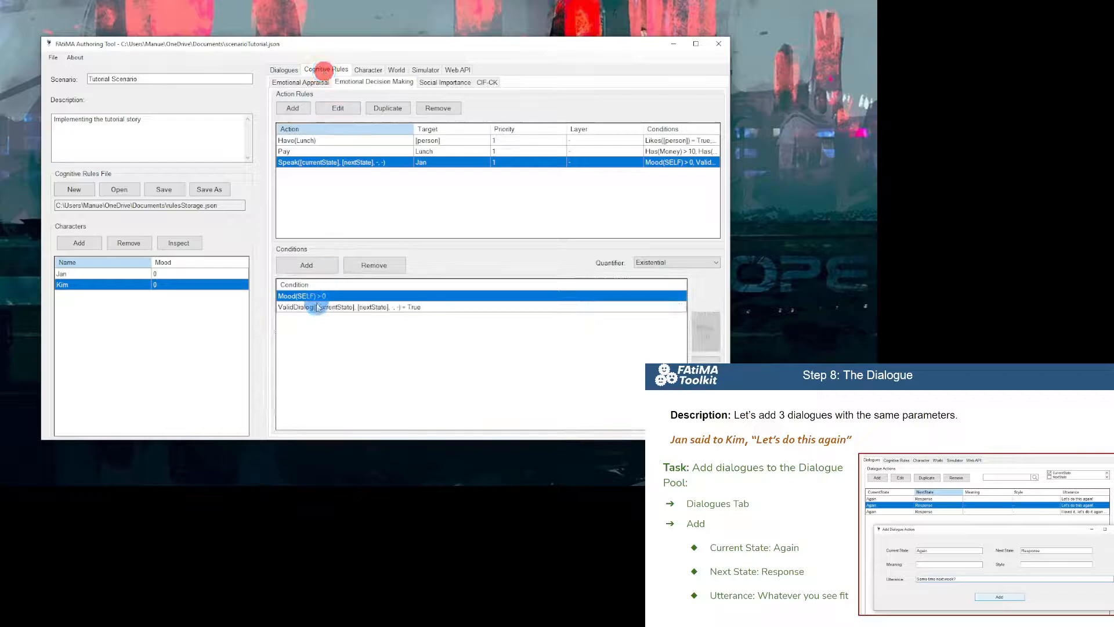
{"action": "left_click", "coordinate": [318, 307]}
{"action": "left_click", "coordinate": [395, 313]}
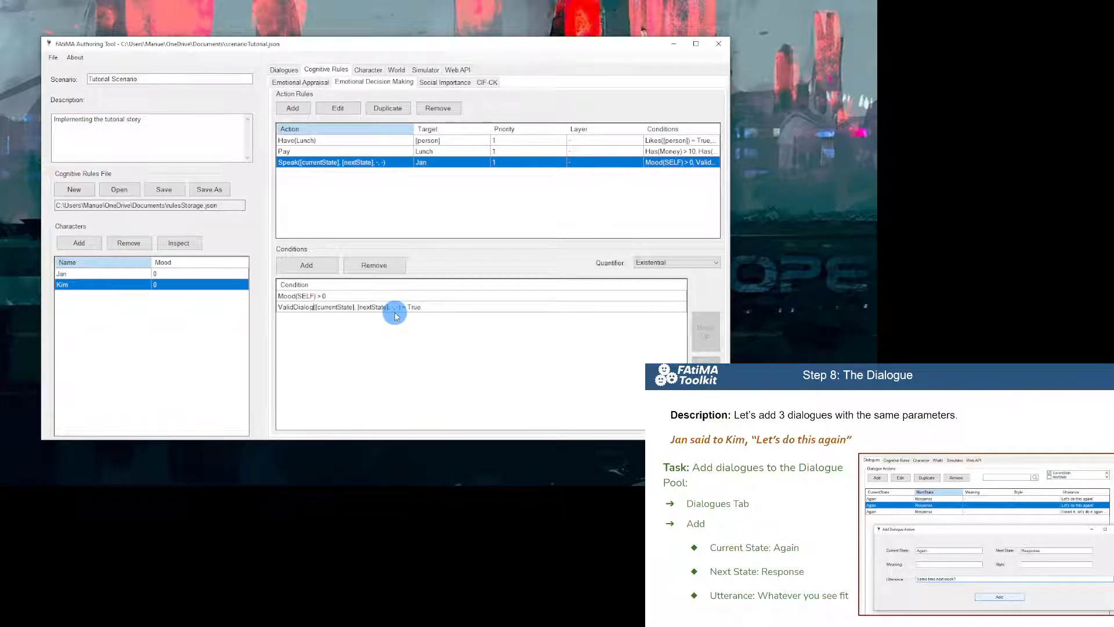
{"action": "key", "text": "Up"}
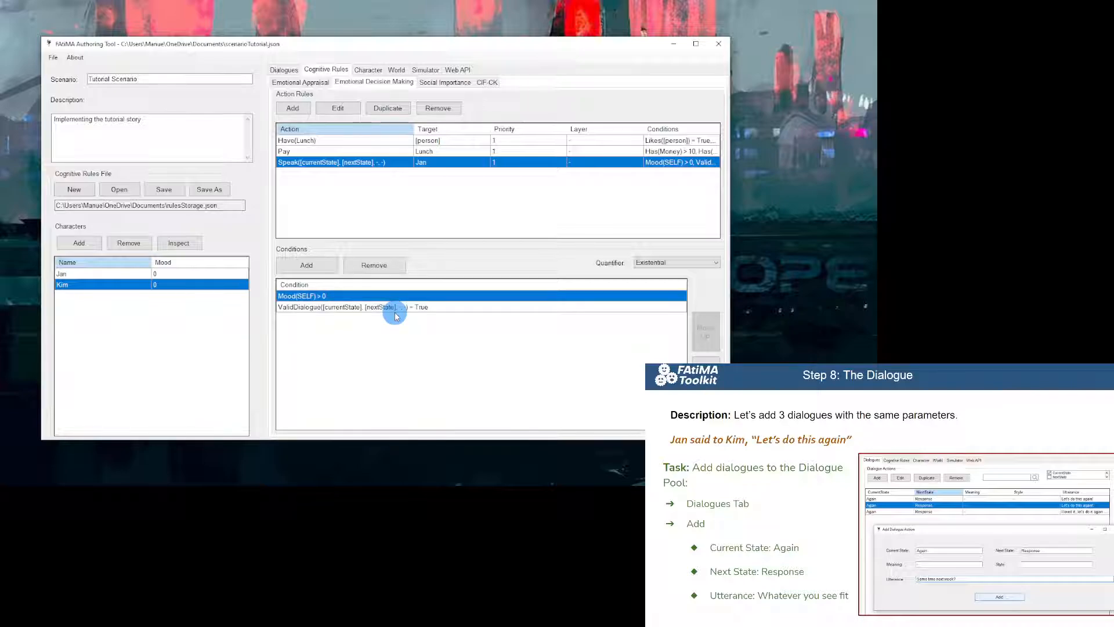
{"action": "left_click", "coordinate": [401, 313]}
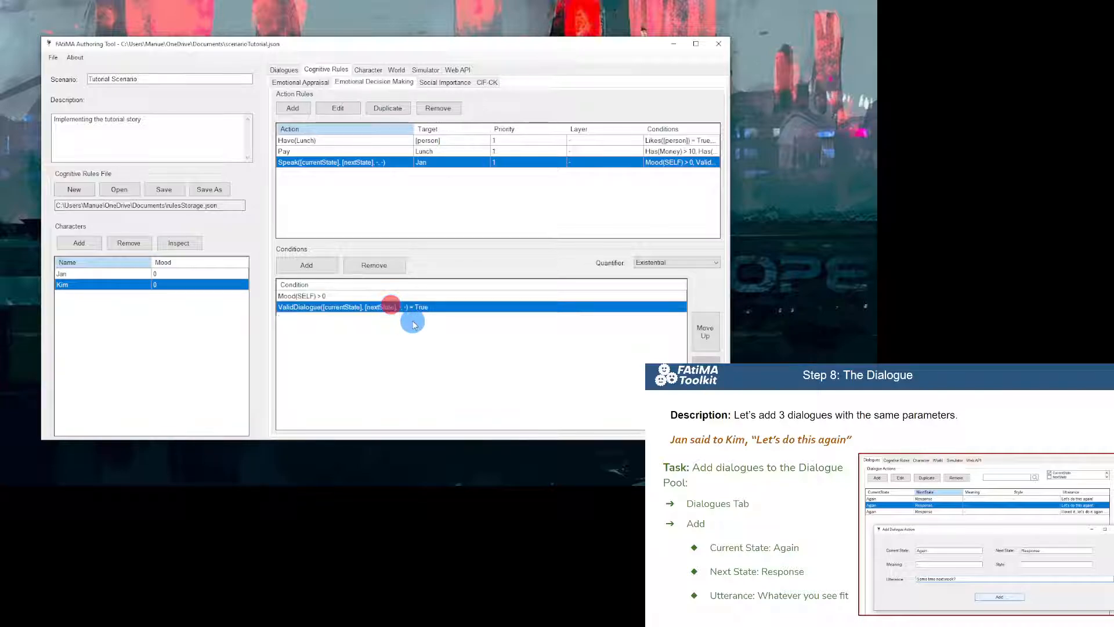
{"action": "left_click", "coordinate": [334, 297]}
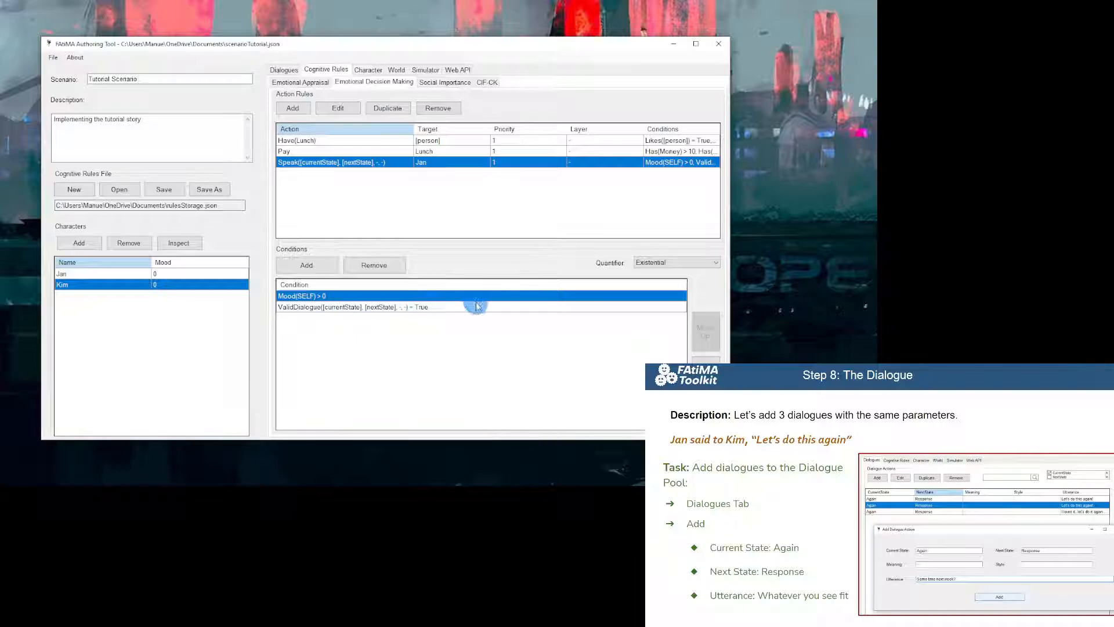
{"action": "left_click", "coordinate": [373, 307]}
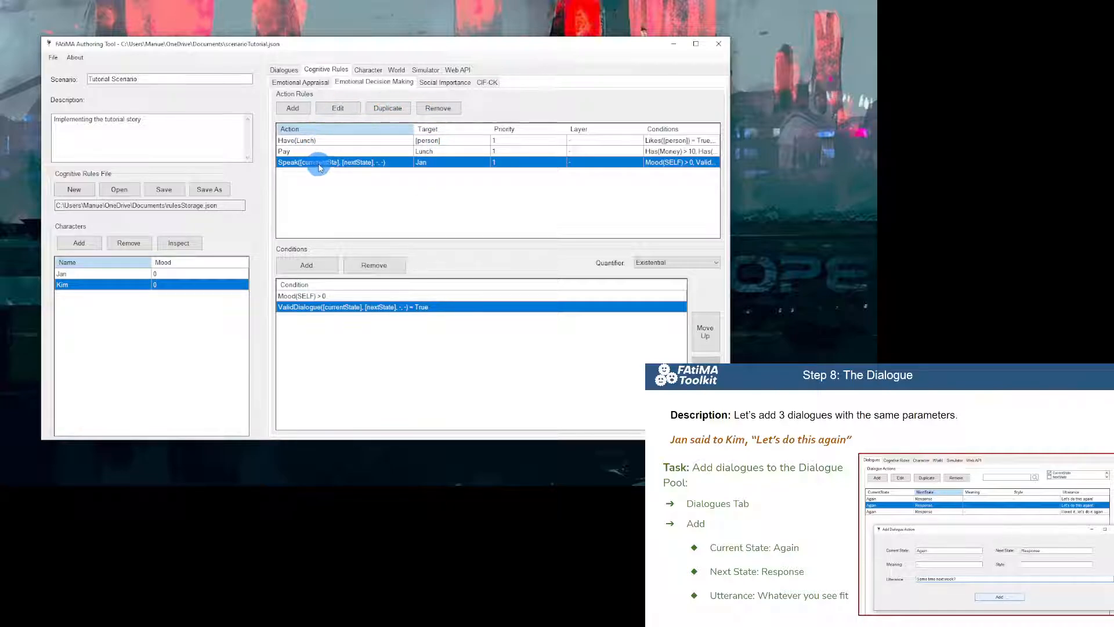
Save the cognitive rules, and rerun the simulation from the start through tick 8.
{"action": "left_click", "coordinate": [167, 188]}
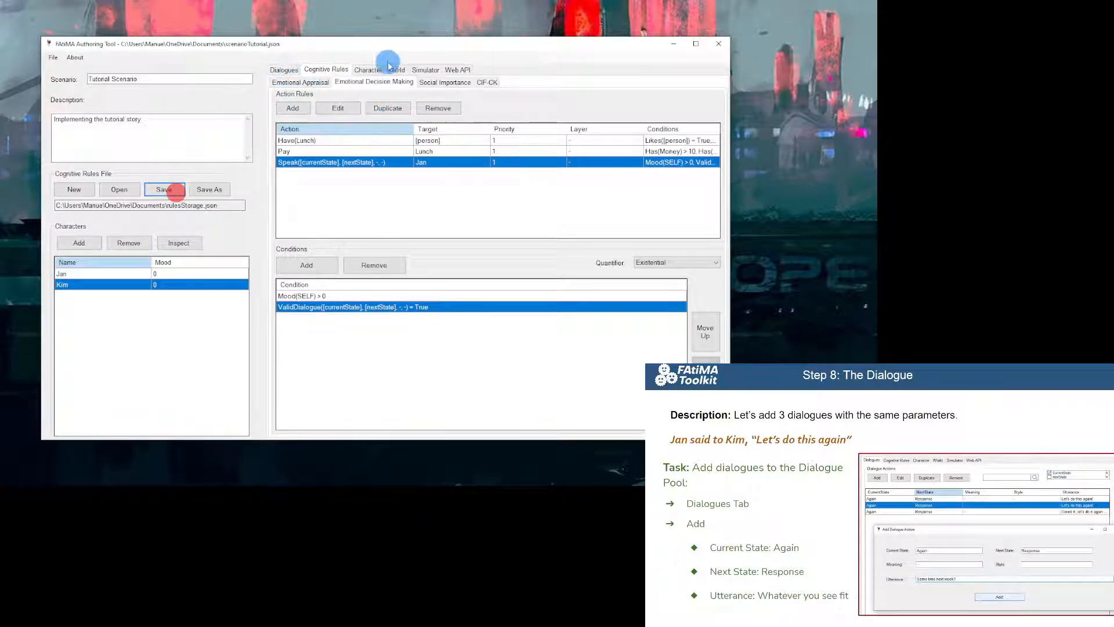
{"action": "left_click", "coordinate": [436, 70]}
{"action": "left_click", "coordinate": [296, 407]}
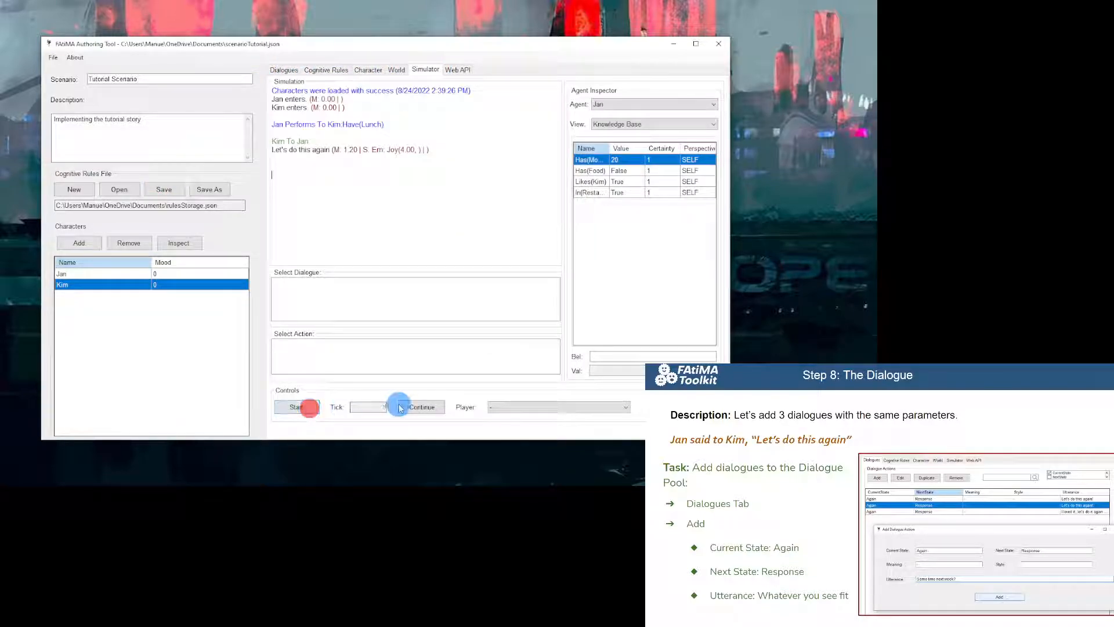
{"action": "left_click", "coordinate": [435, 407]}
{"action": "left_click", "coordinate": [438, 409]}
{"action": "left_click", "coordinate": [439, 409]}
{"action": "left_click", "coordinate": [438, 409]}
{"action": "left_click", "coordinate": [438, 410]}
{"action": "left_click", "coordinate": [438, 410]}
{"action": "left_click", "coordinate": [438, 409]}
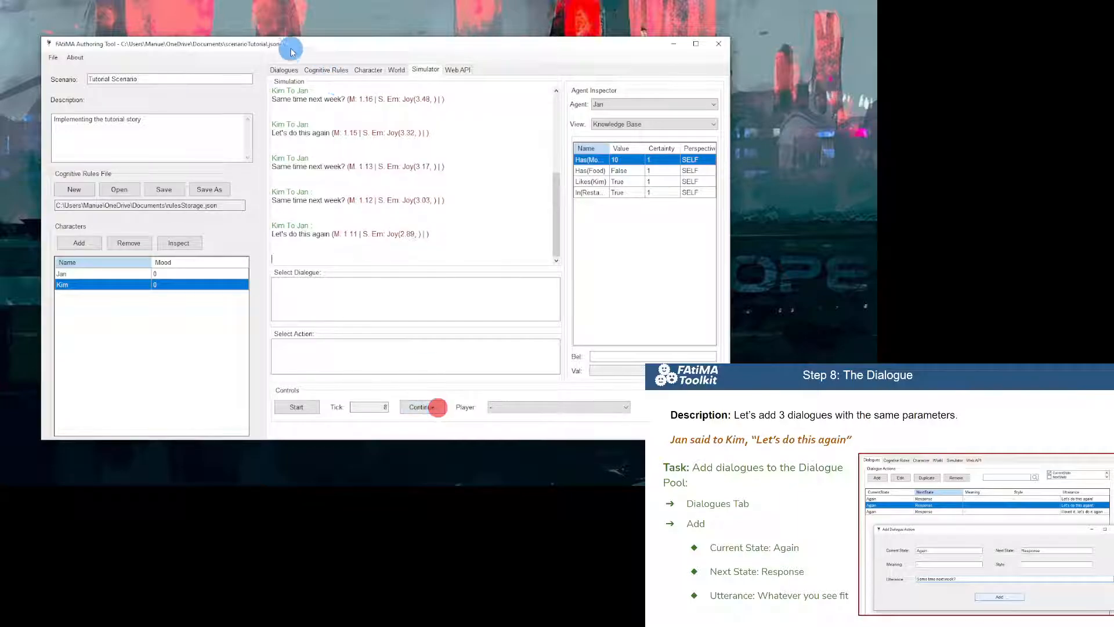
Duplicate the "Same time next week?" dialogue action and change the copy to current state Response, next state Again and utterance "Whatever".
{"action": "left_click", "coordinate": [287, 67]}
{"action": "left_click", "coordinate": [303, 100]}
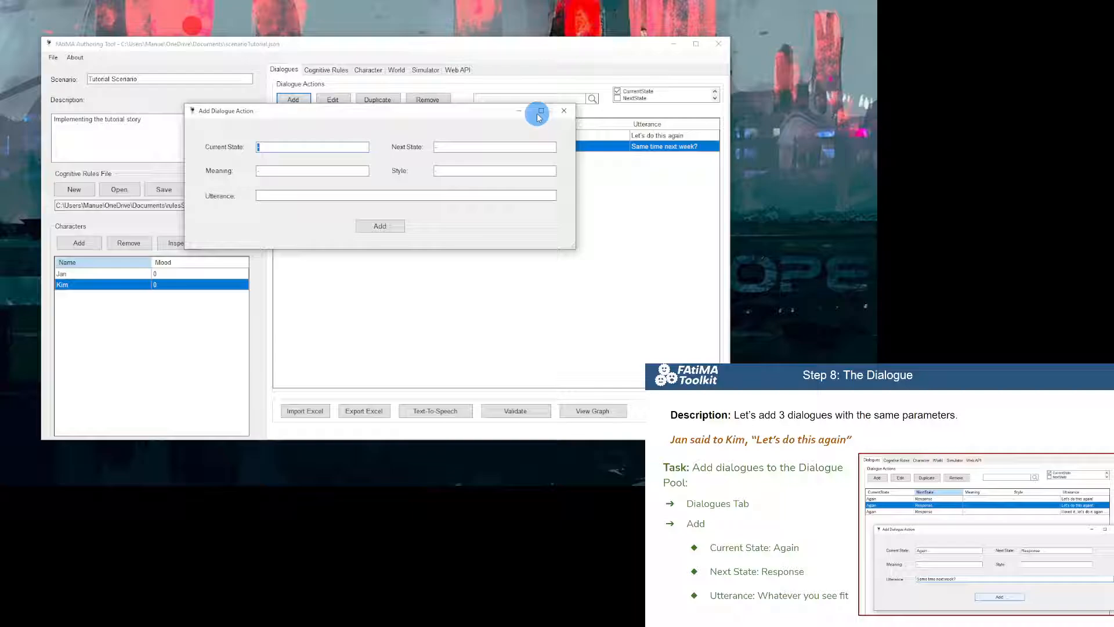
{"action": "left_click", "coordinate": [557, 108]}
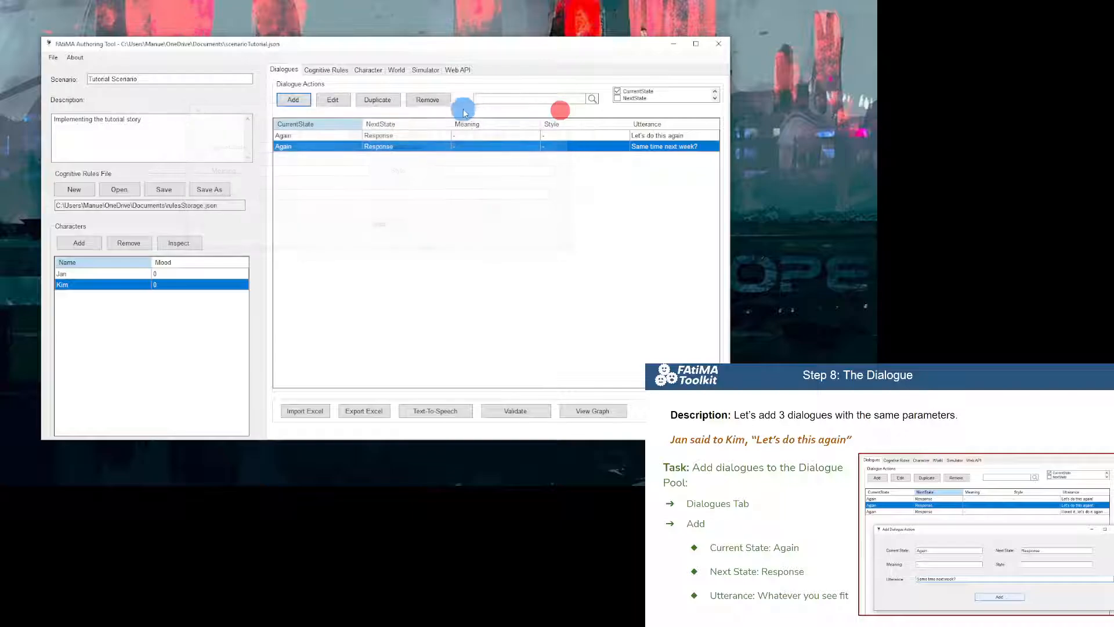
{"action": "left_click", "coordinate": [383, 101]}
{"action": "double_click", "coordinate": [353, 155]}
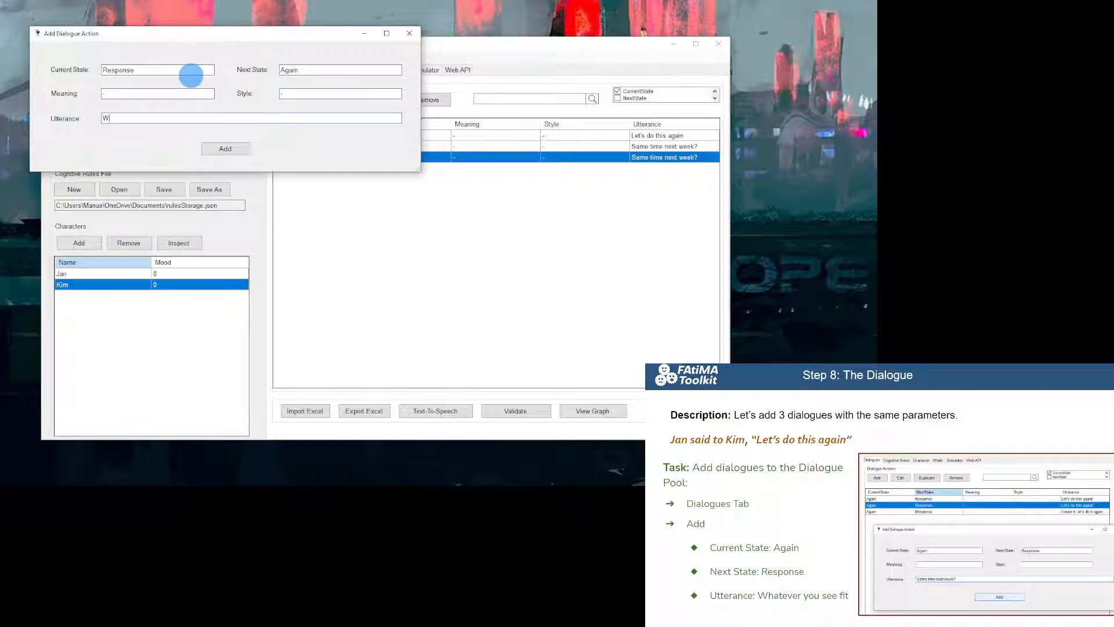
{"action": "type", "text": "Whatever"}
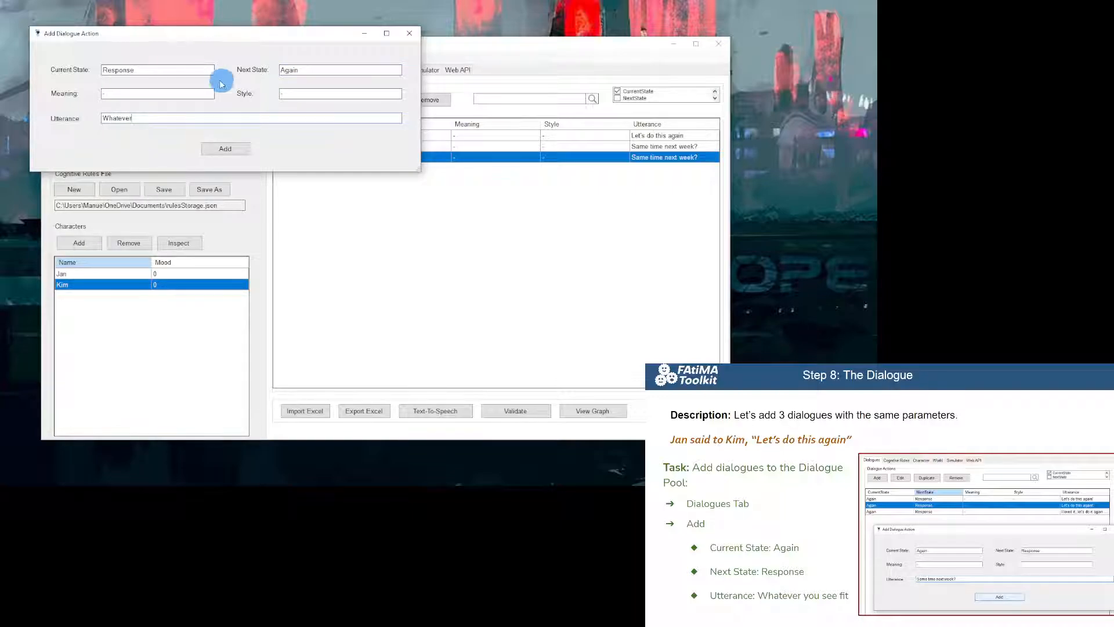
{"action": "left_click", "coordinate": [232, 148]}
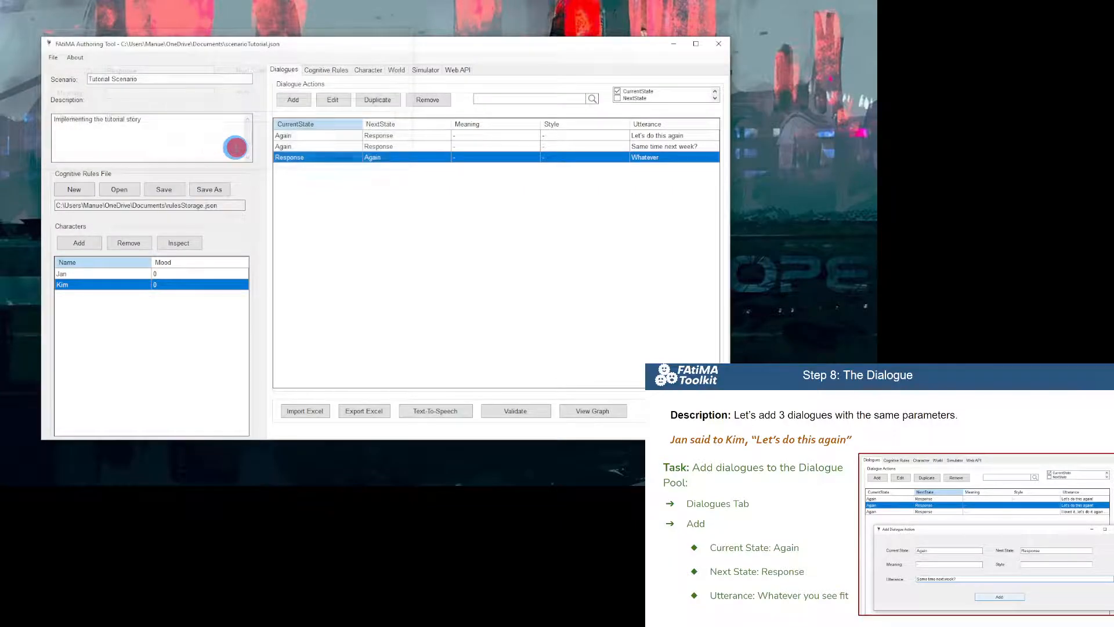
Save the cognitive rules and rerun the simulation from the start through tick 4.
{"action": "left_click", "coordinate": [163, 189]}
{"action": "left_click", "coordinate": [424, 70]}
{"action": "left_click", "coordinate": [295, 408]}
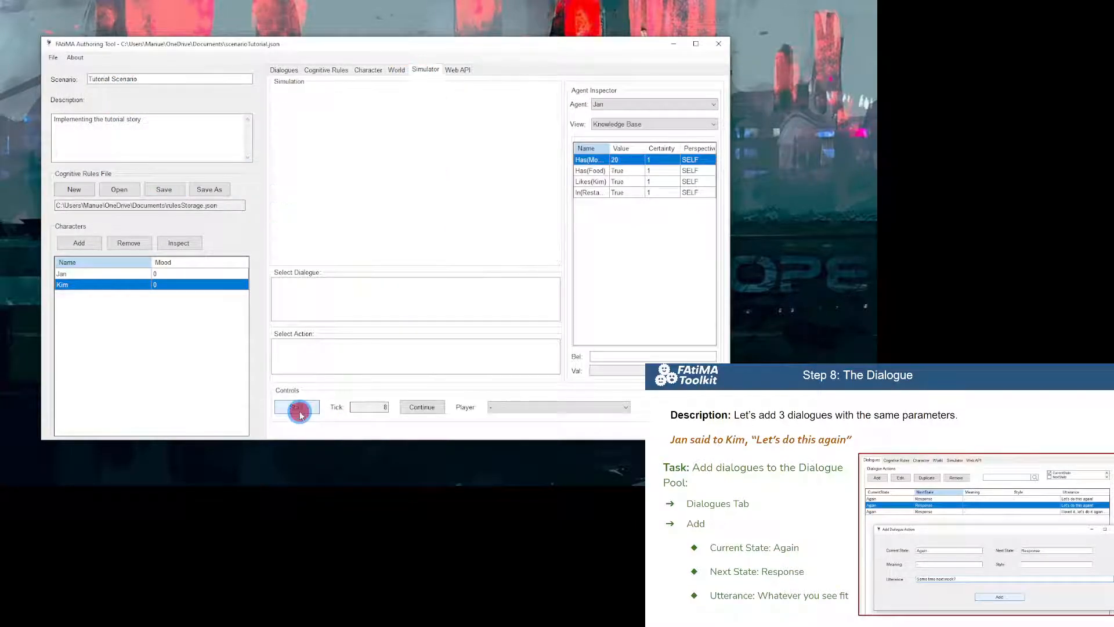
{"action": "left_click", "coordinate": [363, 398]}
{"action": "left_click", "coordinate": [427, 410]}
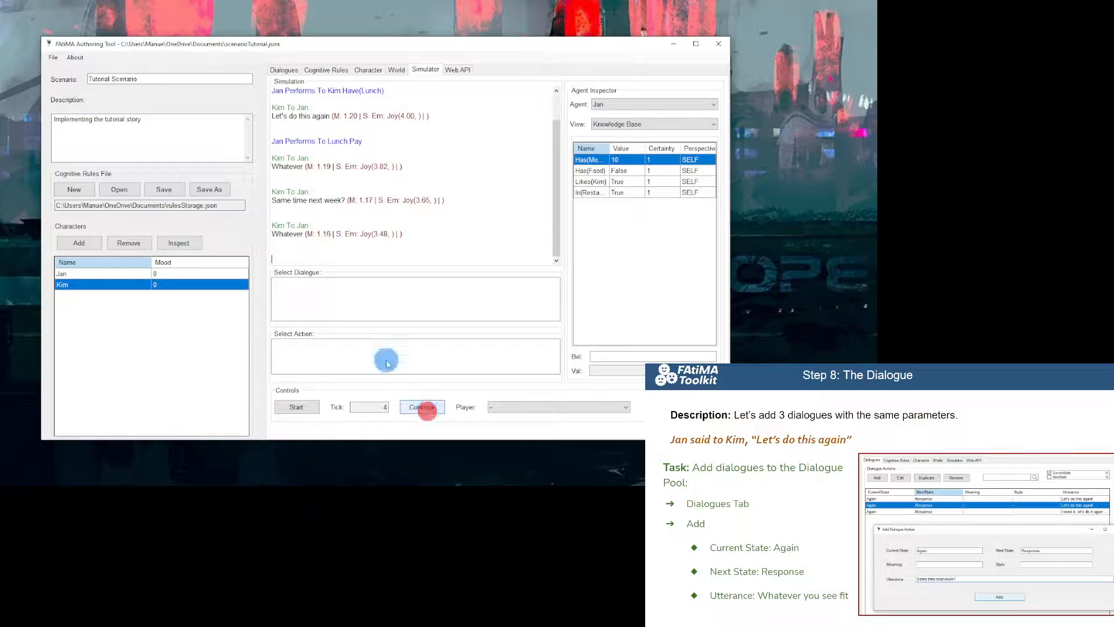
Add the condition DialogueState(Jan) = [currentState] to the Speak rule and move it to the top of the conditions.
{"action": "left_click", "coordinate": [334, 69]}
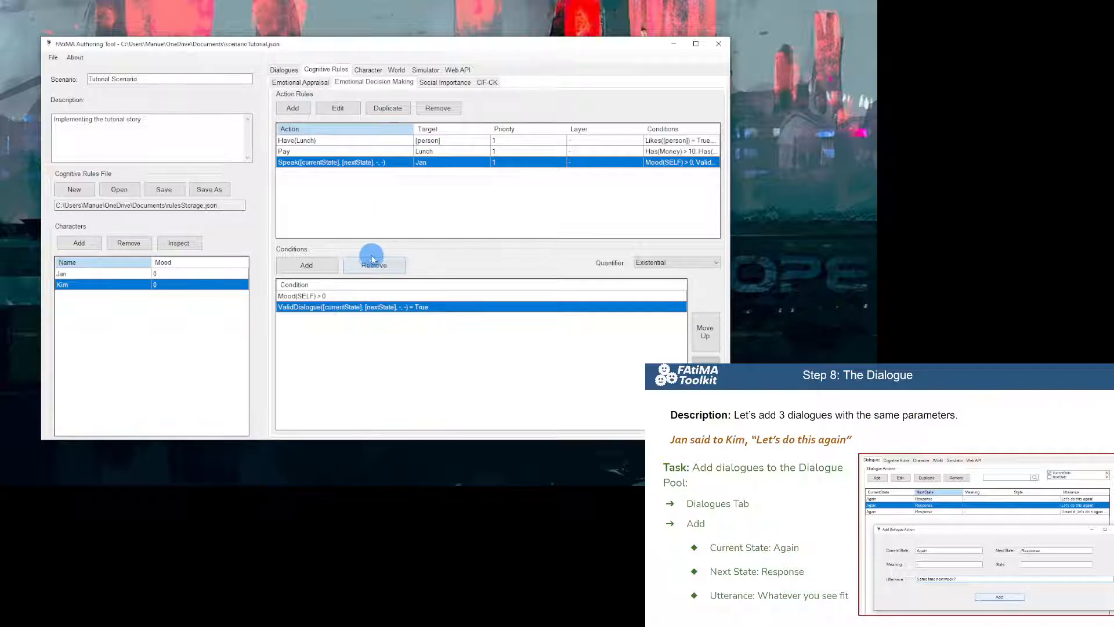
{"action": "left_click", "coordinate": [311, 265]}
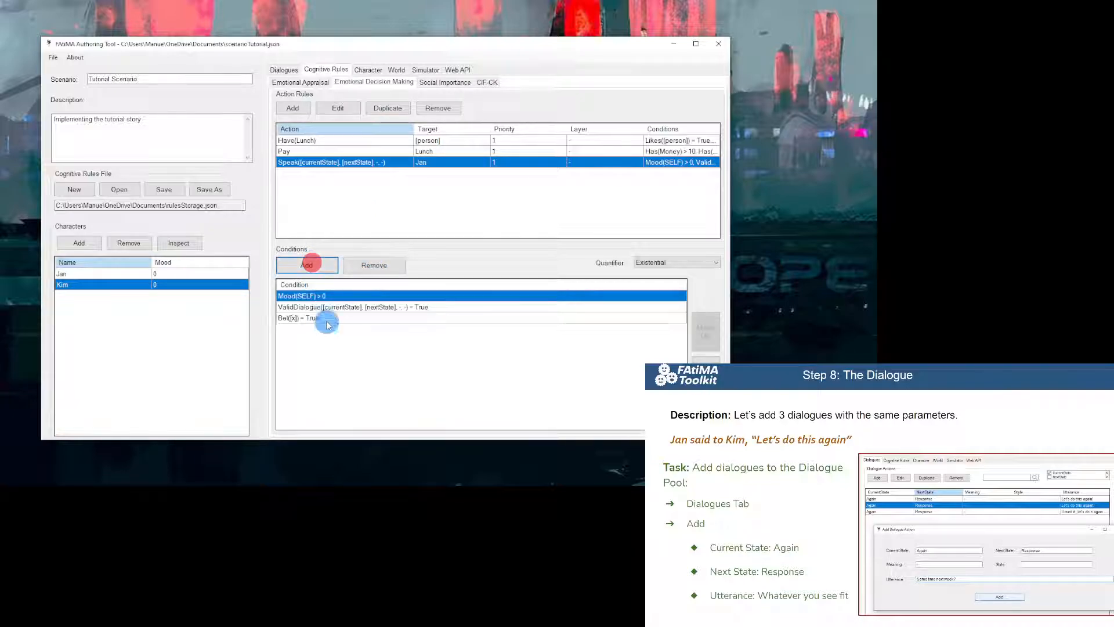
{"action": "left_click", "coordinate": [323, 319]}
{"action": "left_click", "coordinate": [326, 319]}
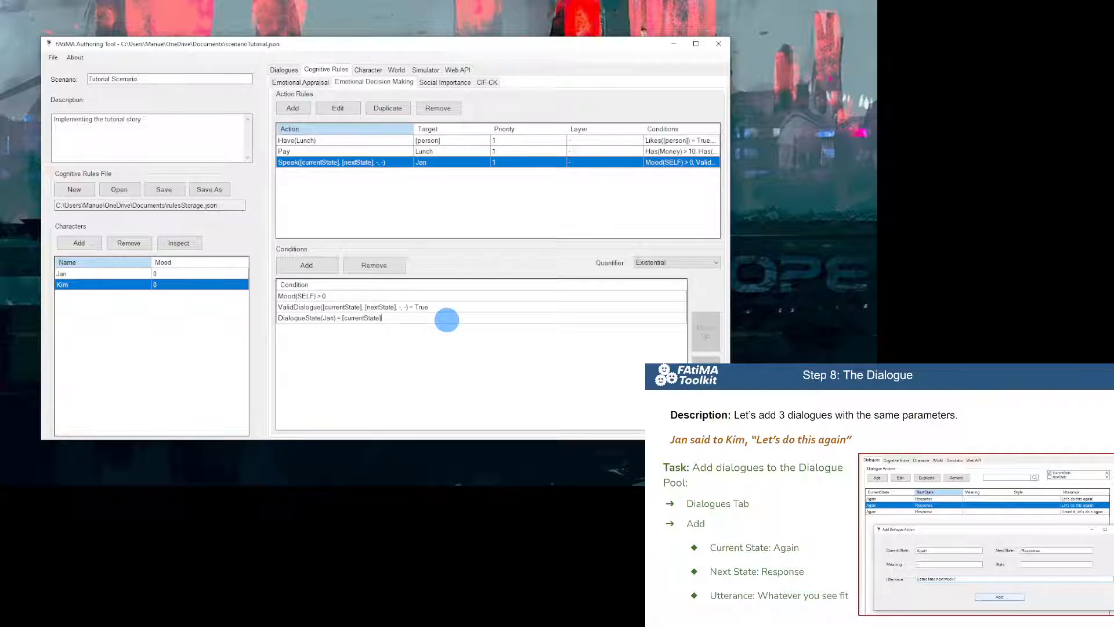
{"action": "left_click", "coordinate": [448, 318]}
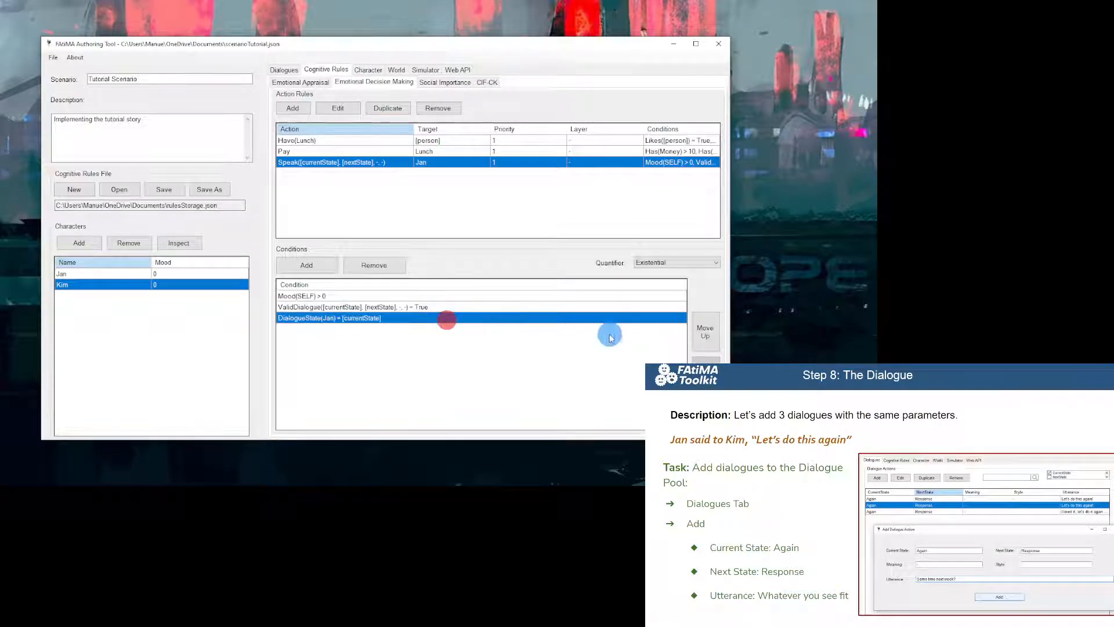
{"action": "double_click", "coordinate": [705, 329]}
Save the cognitive rules file and the scenario.
{"action": "left_click", "coordinate": [153, 199]}
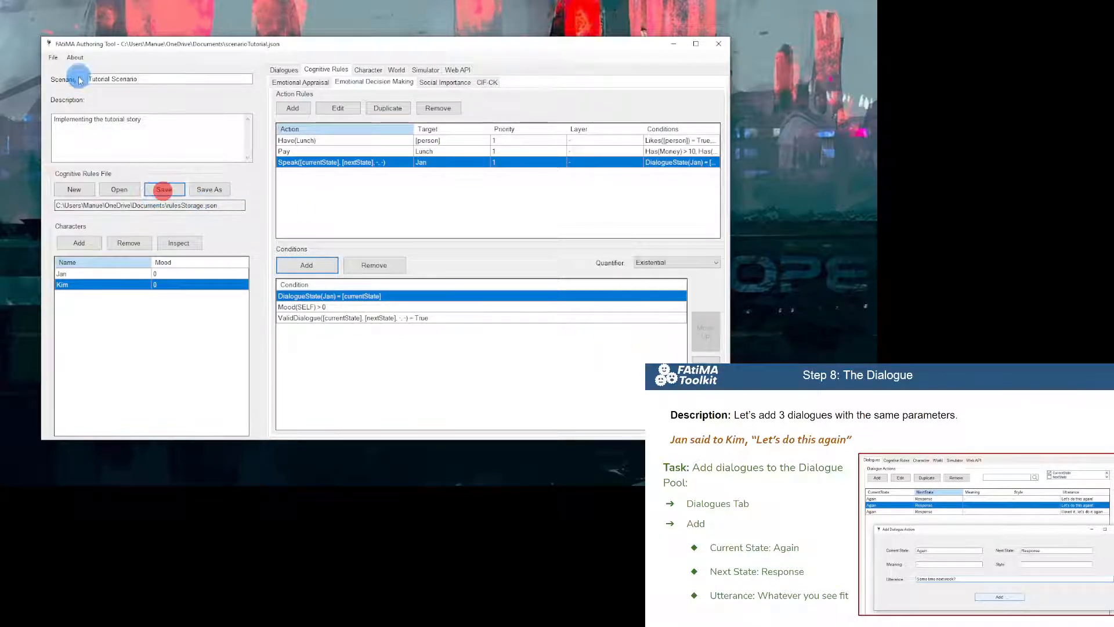
{"action": "left_click", "coordinate": [53, 57]}
{"action": "left_click", "coordinate": [72, 91]}
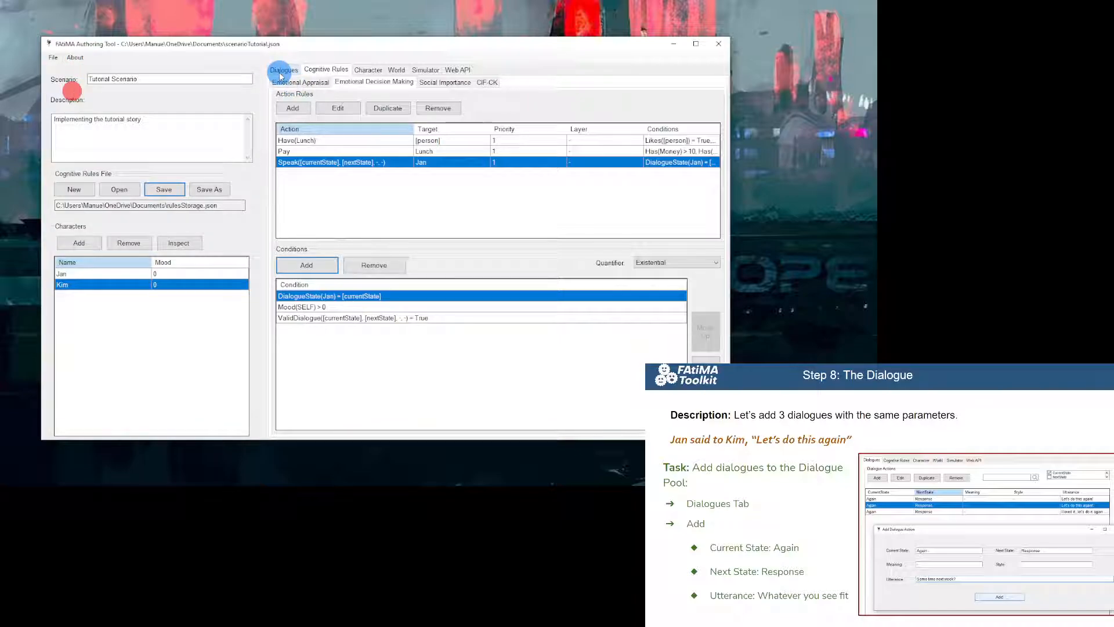
{"action": "double_click", "coordinate": [109, 274]}
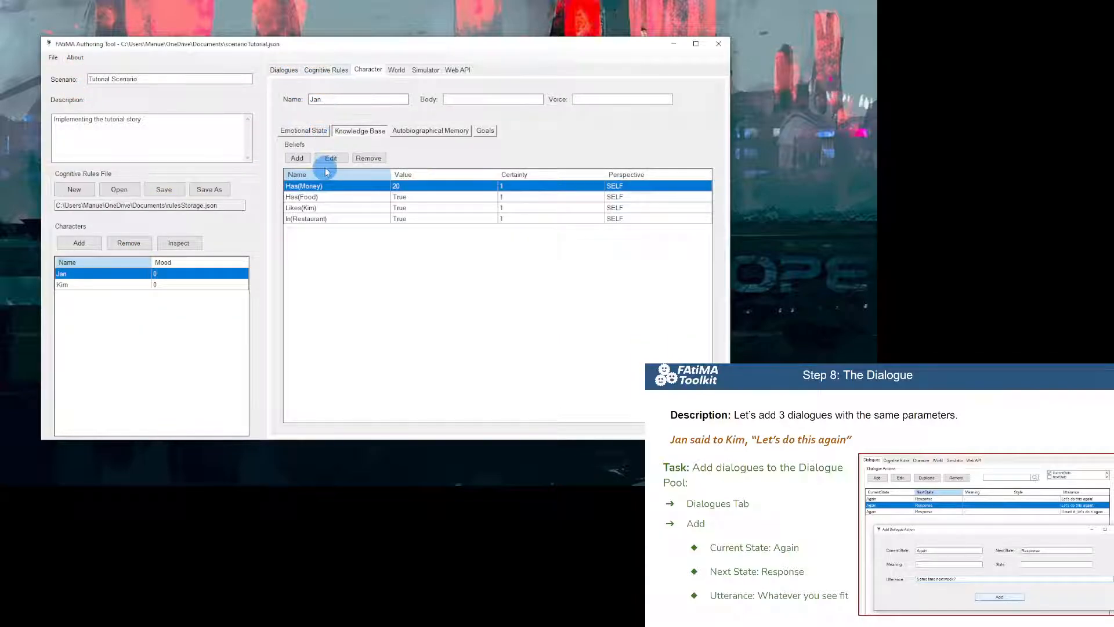
{"action": "left_click", "coordinate": [299, 157]}
{"action": "key", "text": "BackSpace"}
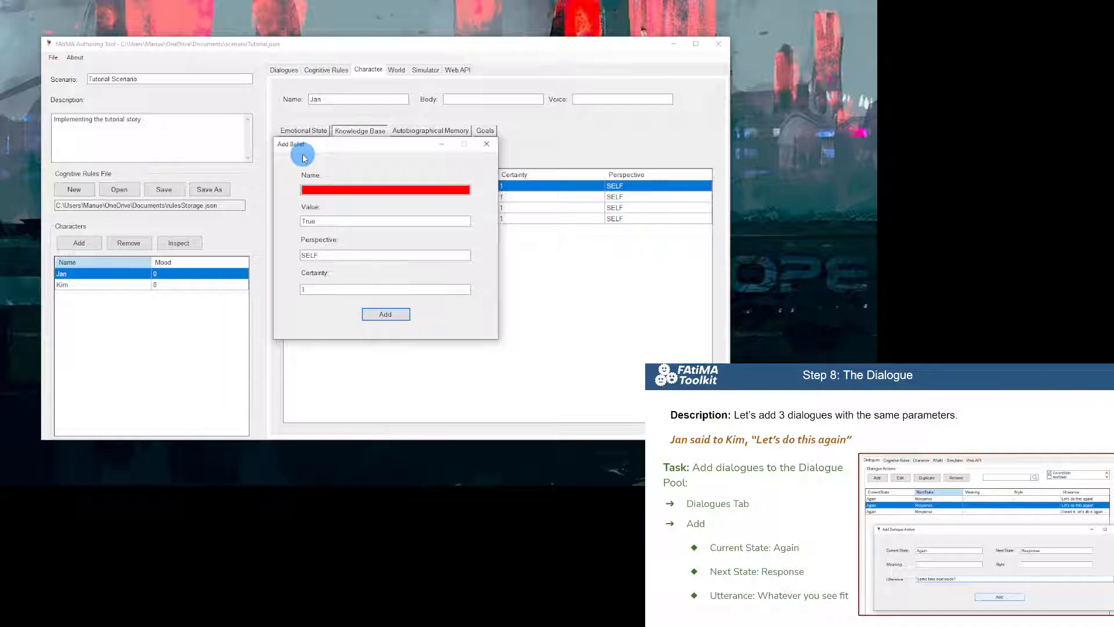
{"action": "key", "text": "Escape"}
Add the belief DialogueState(Jan) with value Again to Kim's knowledge base, and save the cognitive rules and scenario.
{"action": "double_click", "coordinate": [155, 285]}
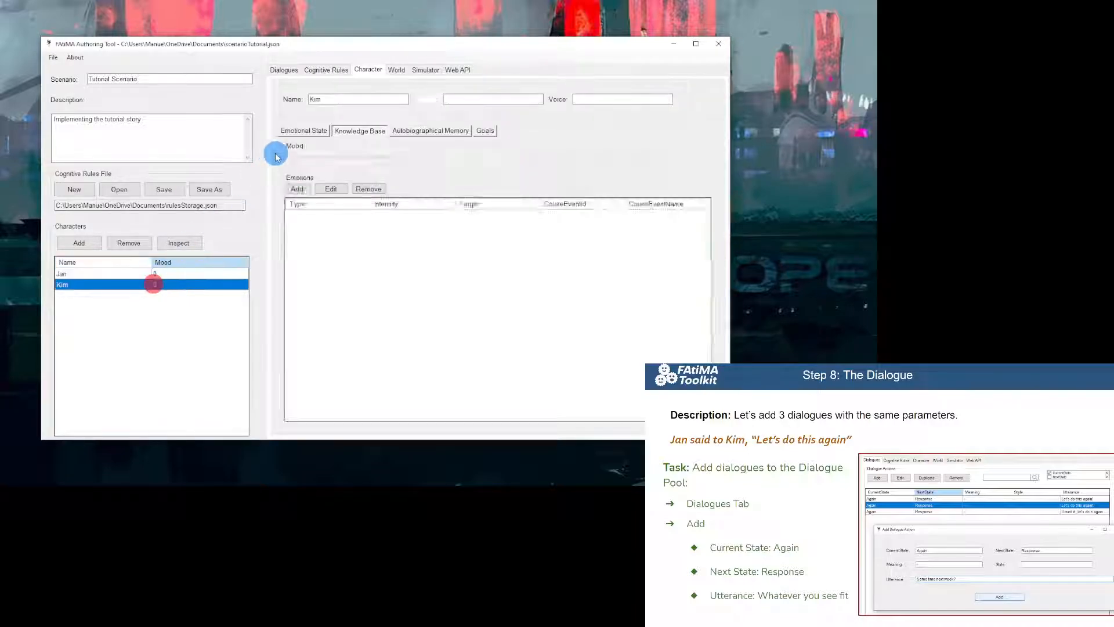
{"action": "left_click", "coordinate": [300, 159]}
{"action": "key", "text": "BackSpace"}
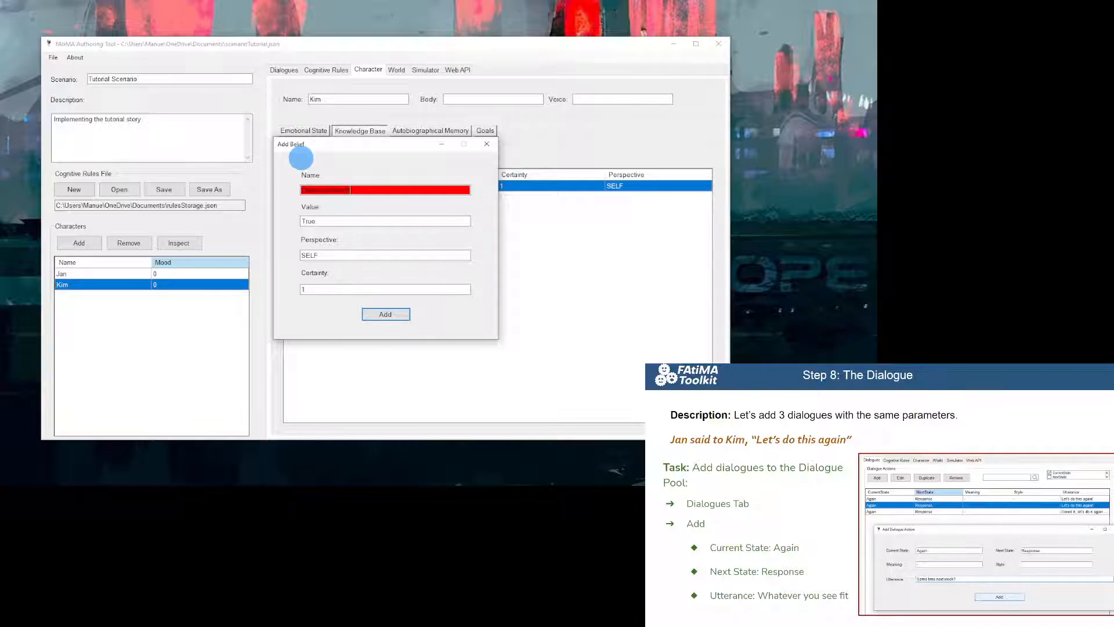
{"action": "key", "text": "Tab"}
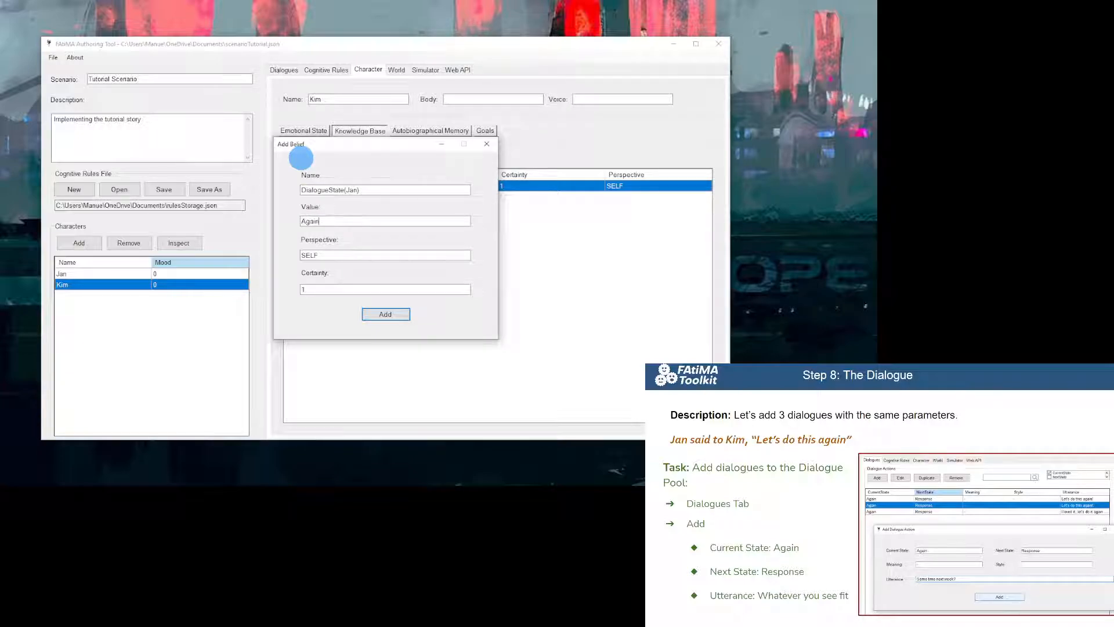
{"action": "left_click", "coordinate": [384, 314]}
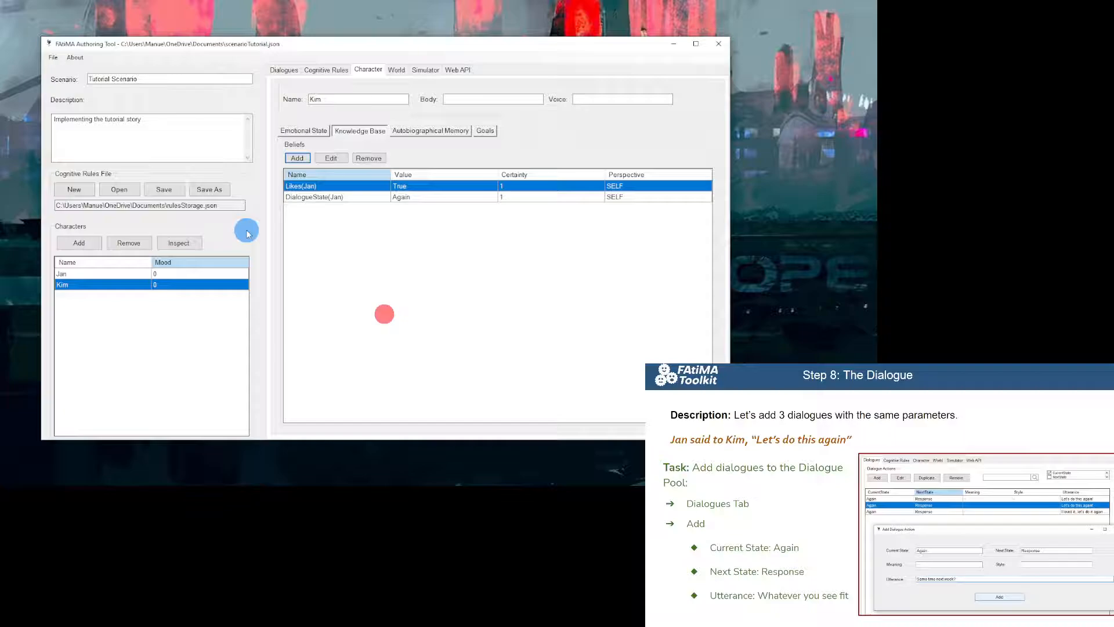
{"action": "left_click", "coordinate": [164, 189]}
{"action": "left_click", "coordinate": [53, 57]}
{"action": "left_click", "coordinate": [65, 95]}
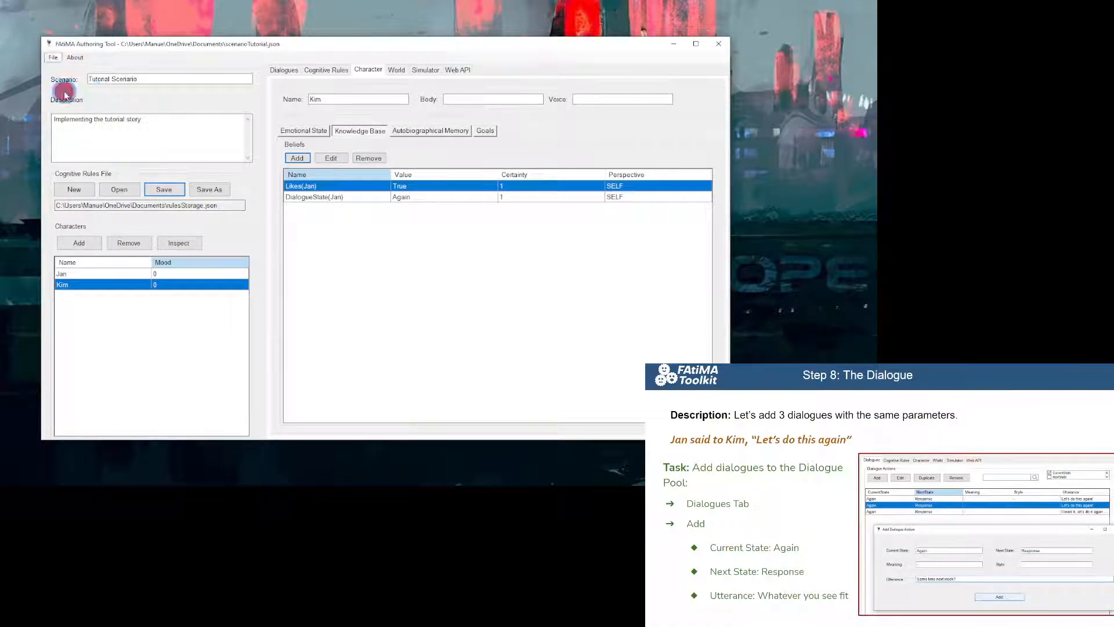
Check the Speak rule's ValidDialogue condition, and duplicate the "Same time next week?" dialogue action.
{"action": "left_click", "coordinate": [326, 69]}
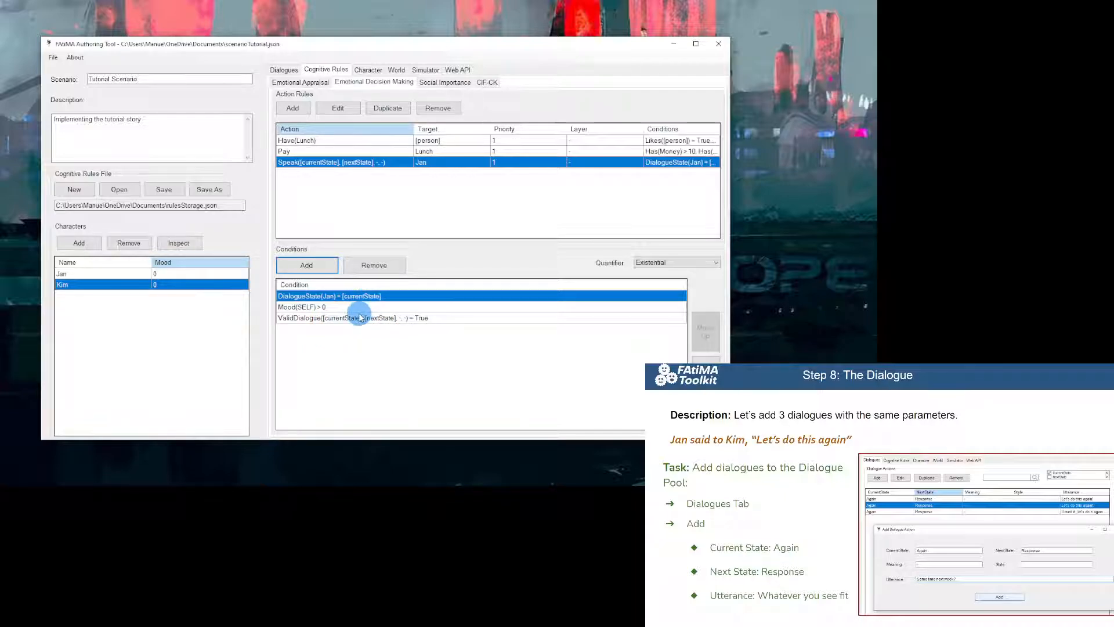
{"action": "left_click", "coordinate": [298, 318]}
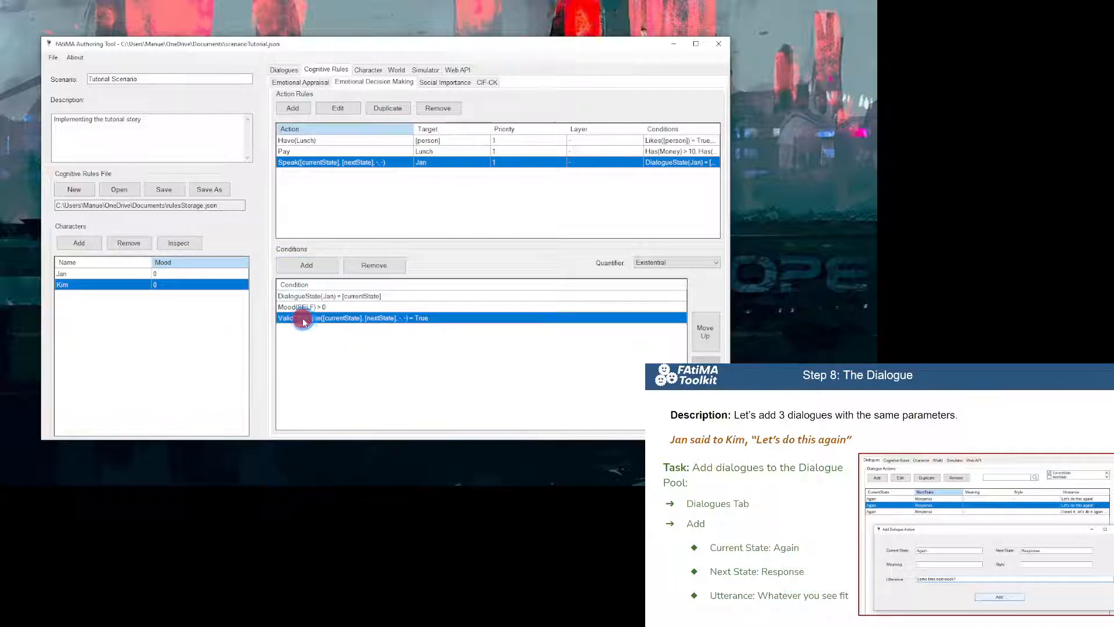
{"action": "left_click", "coordinate": [284, 69]}
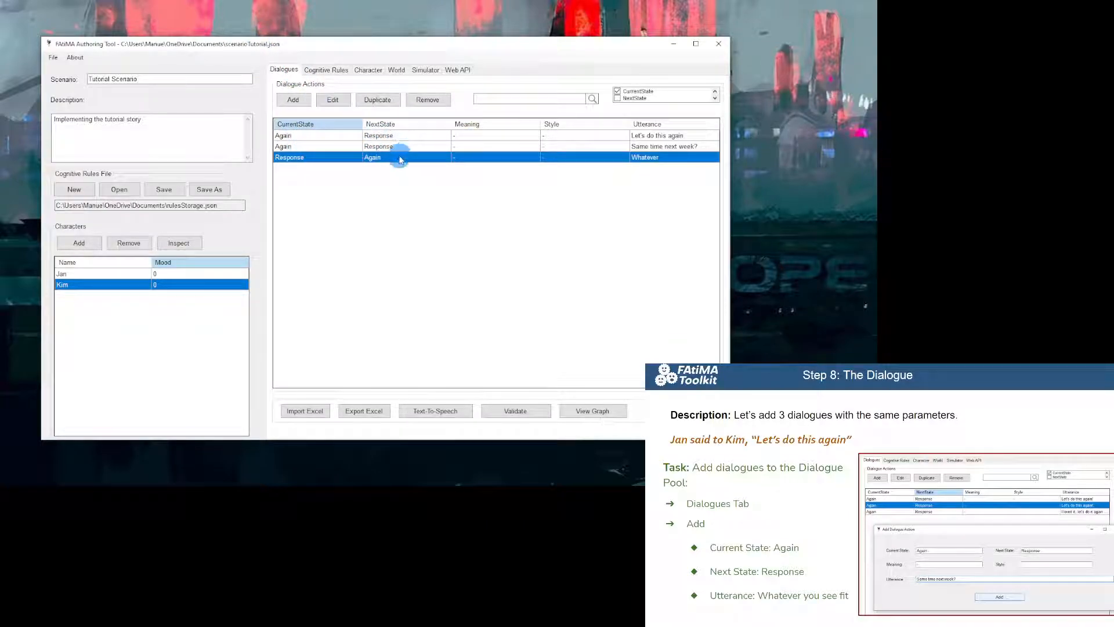
{"action": "left_click", "coordinate": [376, 145]}
{"action": "left_click", "coordinate": [377, 99]}
{"action": "left_click", "coordinate": [381, 161]}
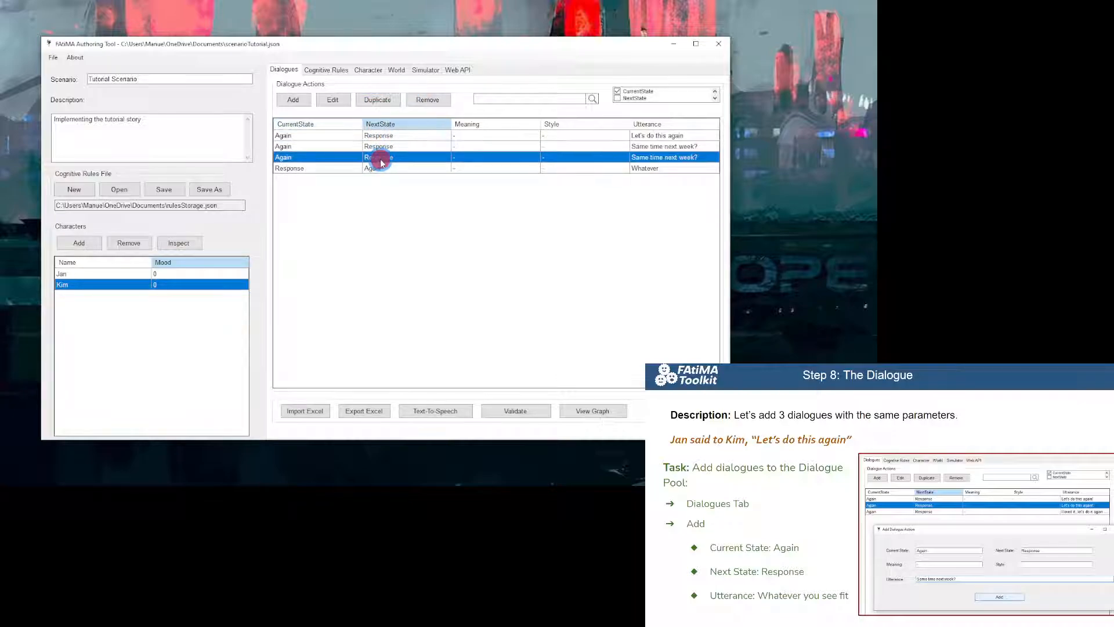
Change the duplicated "Same time next week?" dialogue action to next state What and utterance "What when whhy".
{"action": "double_click", "coordinate": [381, 163]}
{"action": "double_click", "coordinate": [358, 104]}
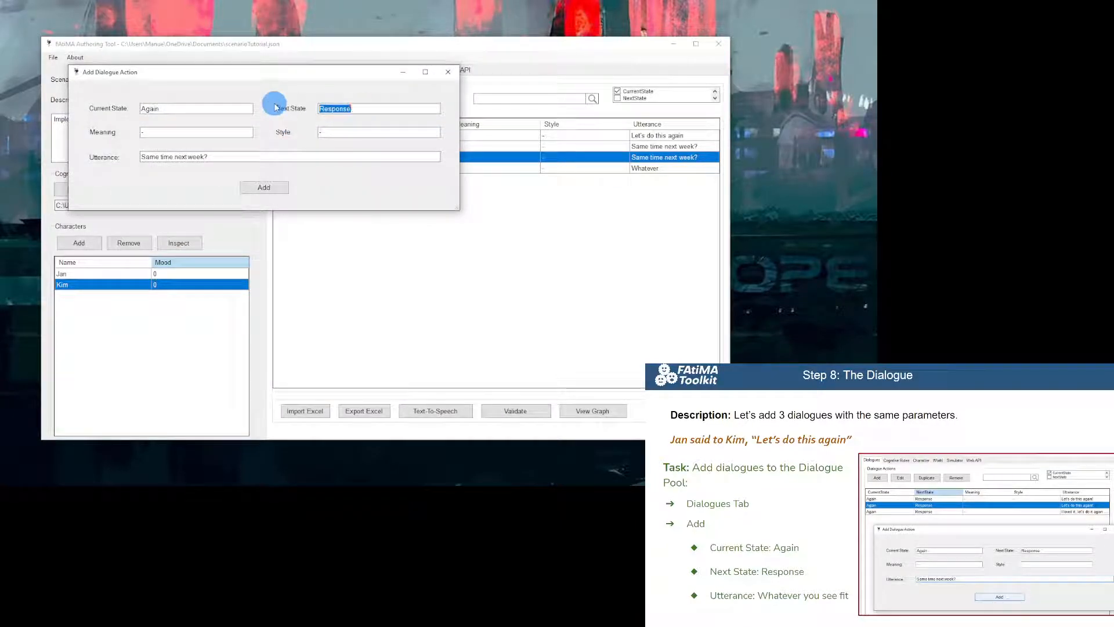
{"action": "type", "text": "A"}
{"action": "key", "text": "BackSpace"}
{"action": "type", "text": "W"}
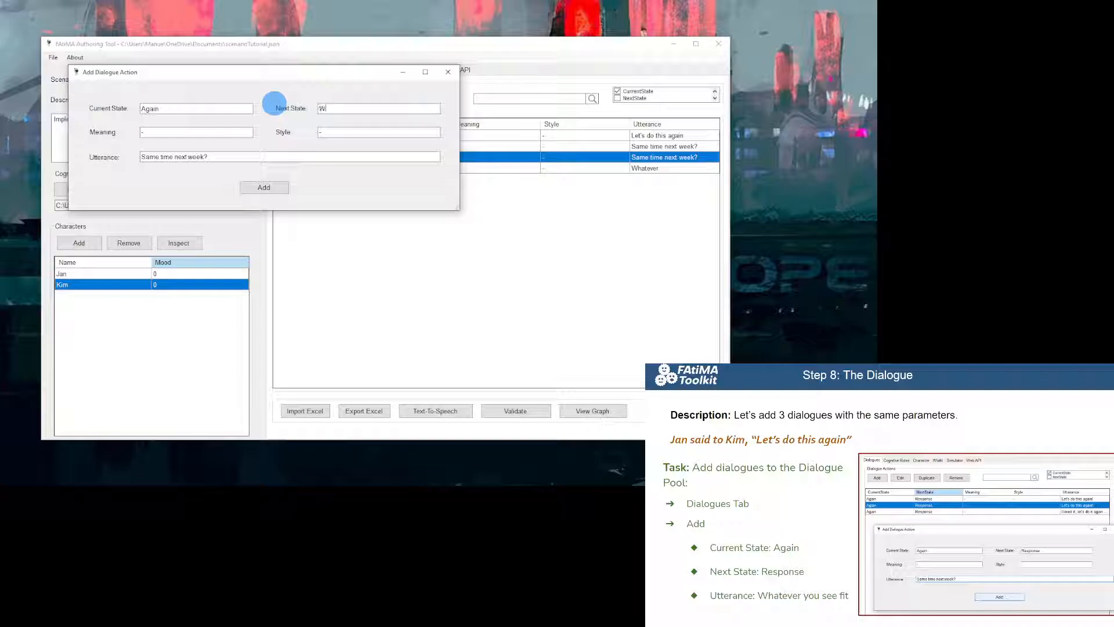
{"action": "key", "text": "Tab"}
{"action": "key", "text": "Tab"}
{"action": "type", "text": "W"}
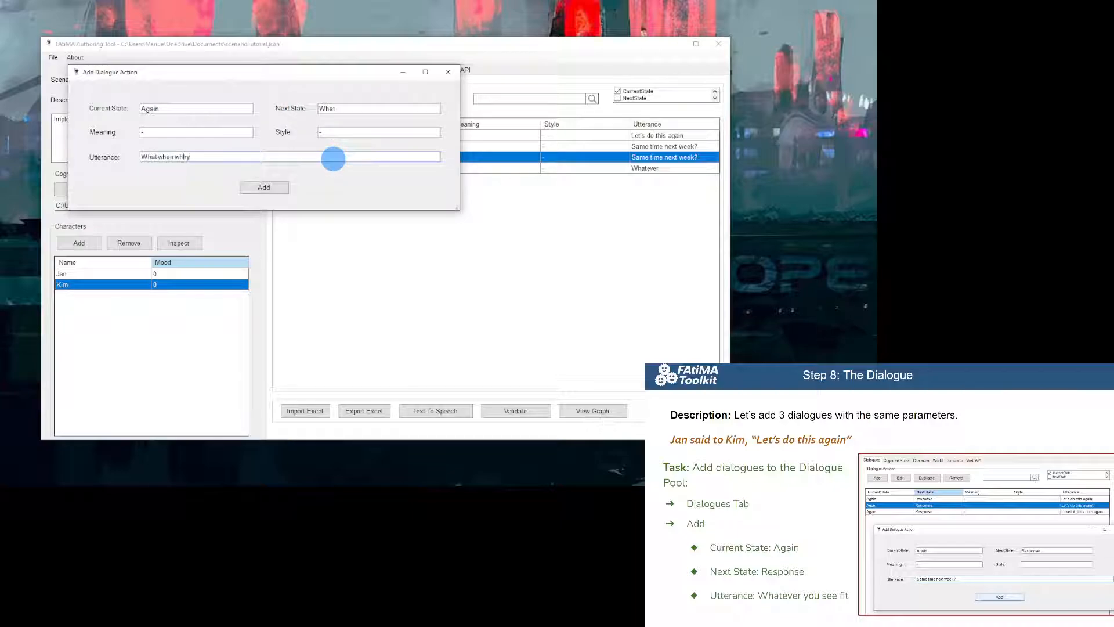
{"action": "left_click", "coordinate": [264, 187]}
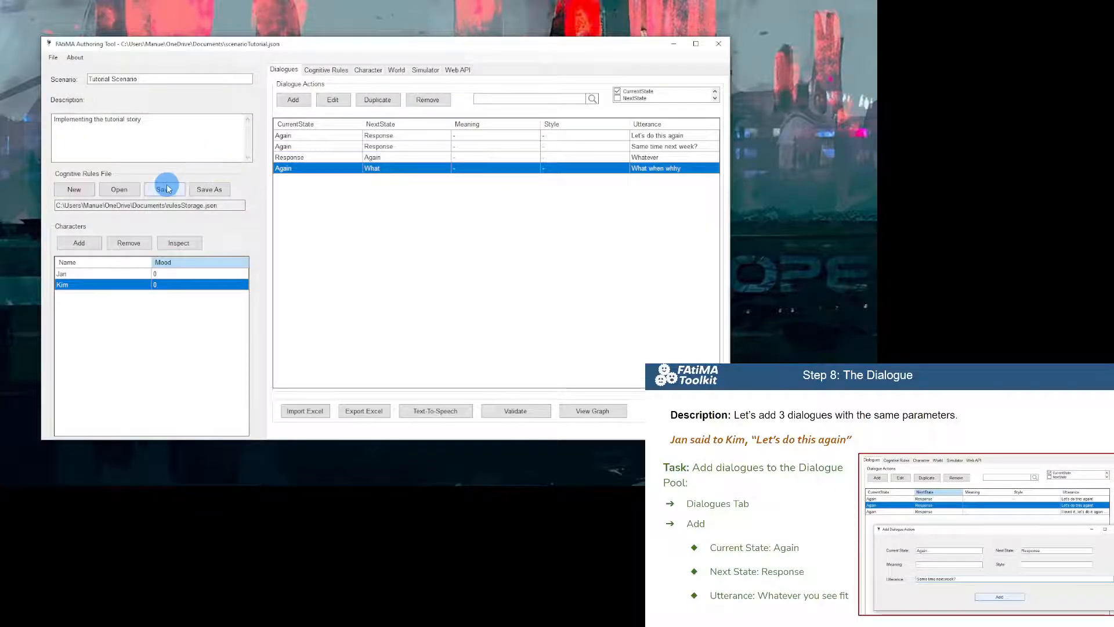
Save the cognitive rules and scenario, and rerun the simulation from the start for several ticks.
{"action": "left_click", "coordinate": [167, 188]}
{"action": "left_click", "coordinate": [53, 57]}
{"action": "left_click", "coordinate": [59, 88]}
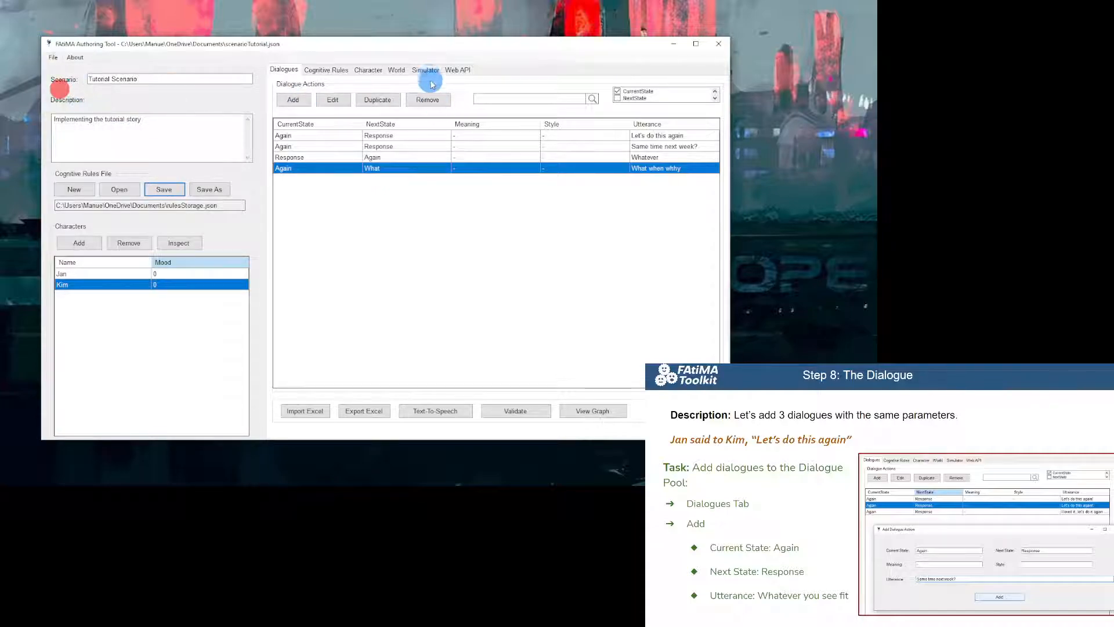
{"action": "left_click", "coordinate": [426, 71]}
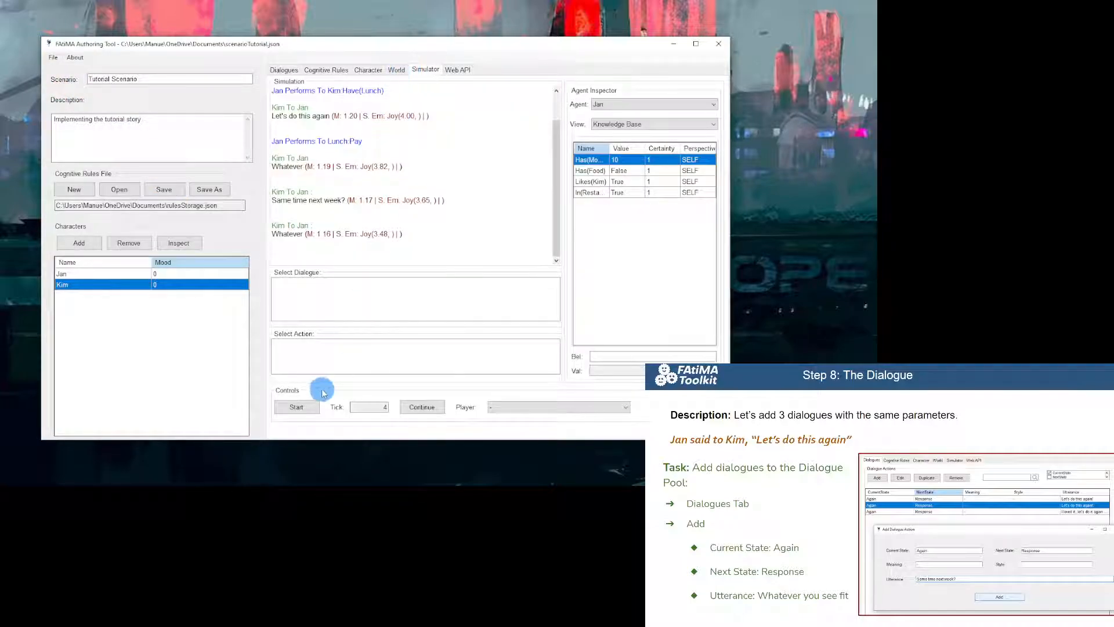
{"action": "left_click", "coordinate": [304, 406]}
{"action": "left_click", "coordinate": [416, 407]}
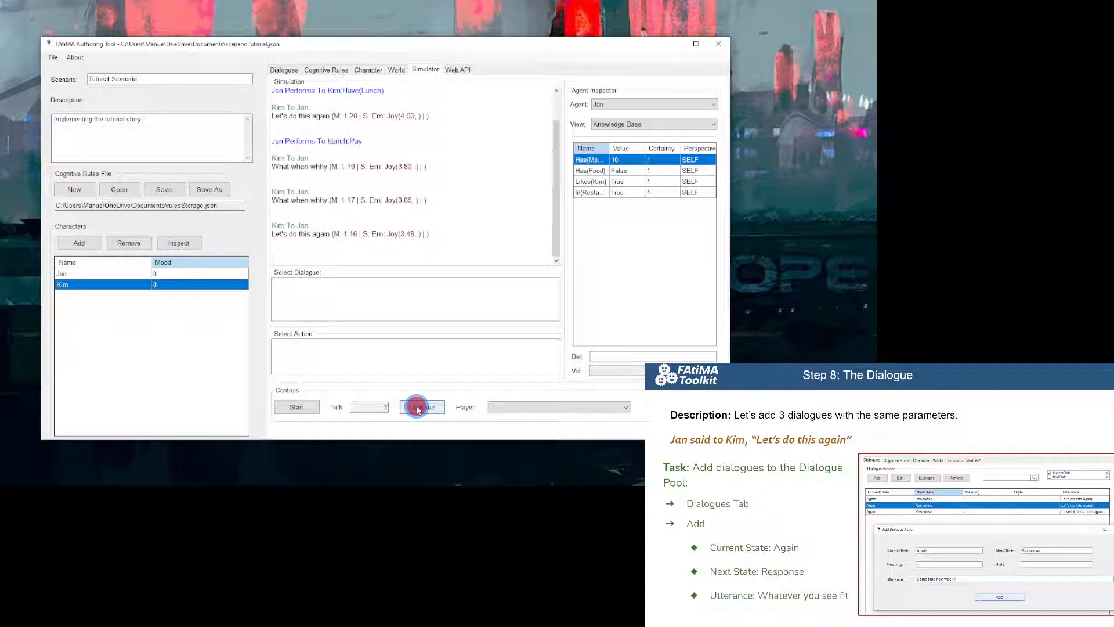
{"action": "left_click", "coordinate": [417, 407]}
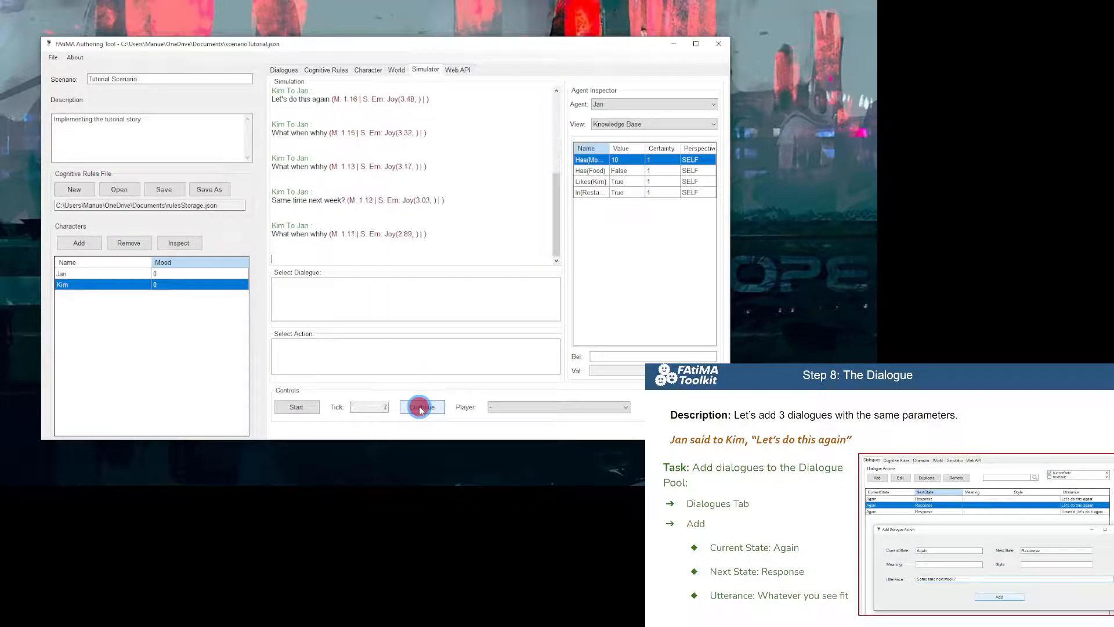
Sort the dialogue actions by current state and examine the ones leading from Again to Response.
{"action": "left_click", "coordinate": [287, 69]}
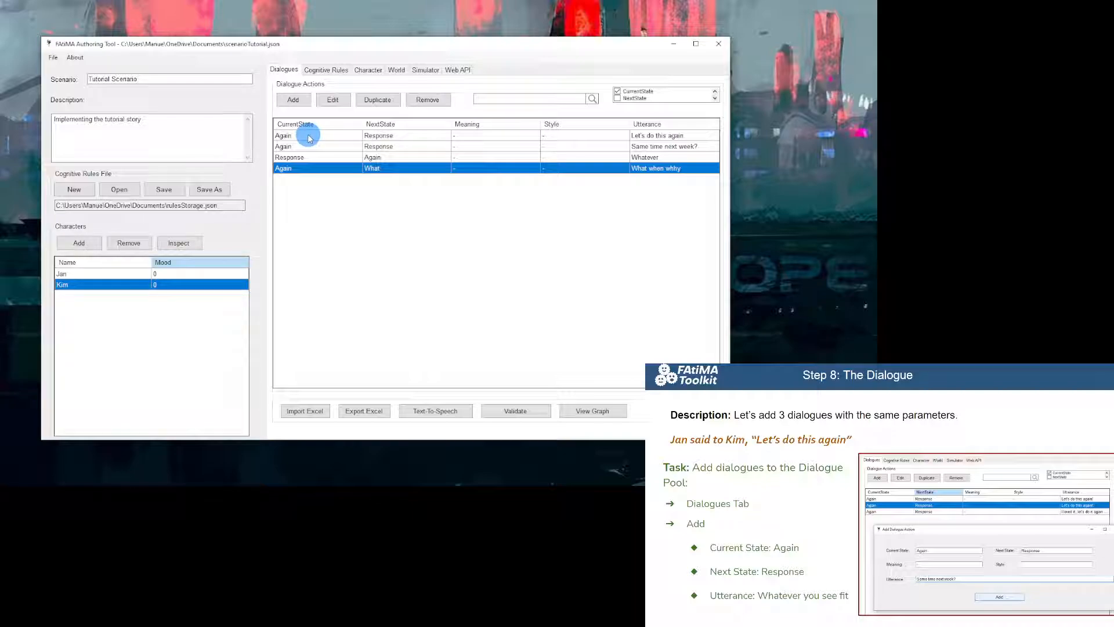
{"action": "left_click_drag", "start_coordinate": [313, 135], "coordinate": [401, 146]}
{"action": "left_click", "coordinate": [349, 124]}
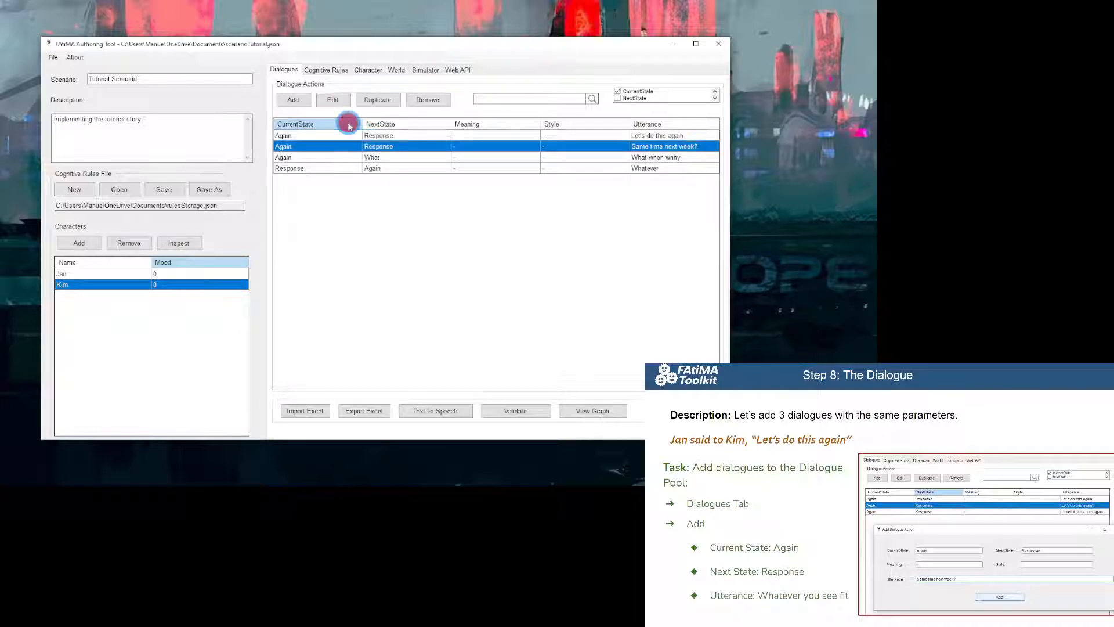
{"action": "left_click_drag", "start_coordinate": [334, 138], "coordinate": [667, 148]}
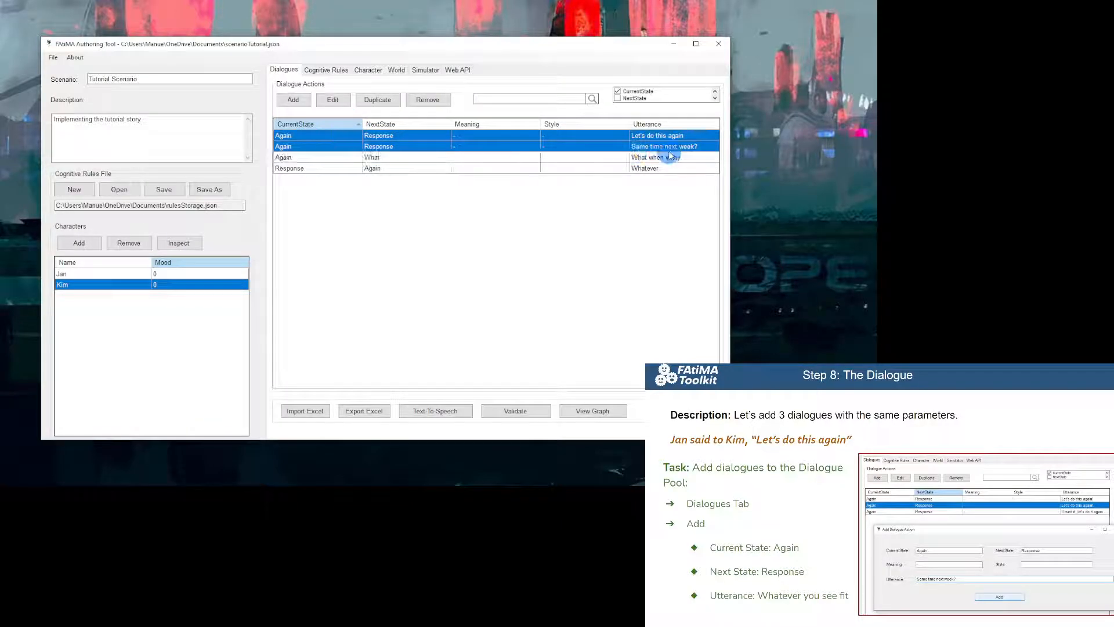
{"action": "left_click", "coordinate": [341, 137]}
{"action": "left_click_drag", "start_coordinate": [340, 133], "coordinate": [652, 153]}
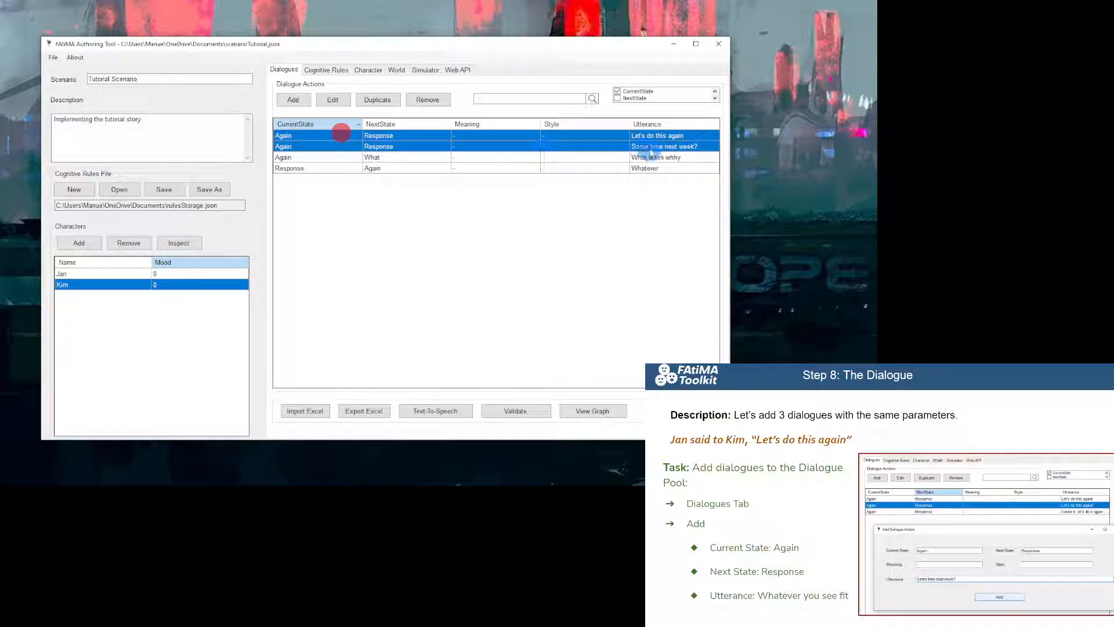
Add a world-model action rule for Speak([cs], [ns], -, -) with the subject set to [subject].
{"action": "left_click", "coordinate": [408, 69]}
{"action": "left_click", "coordinate": [405, 70]}
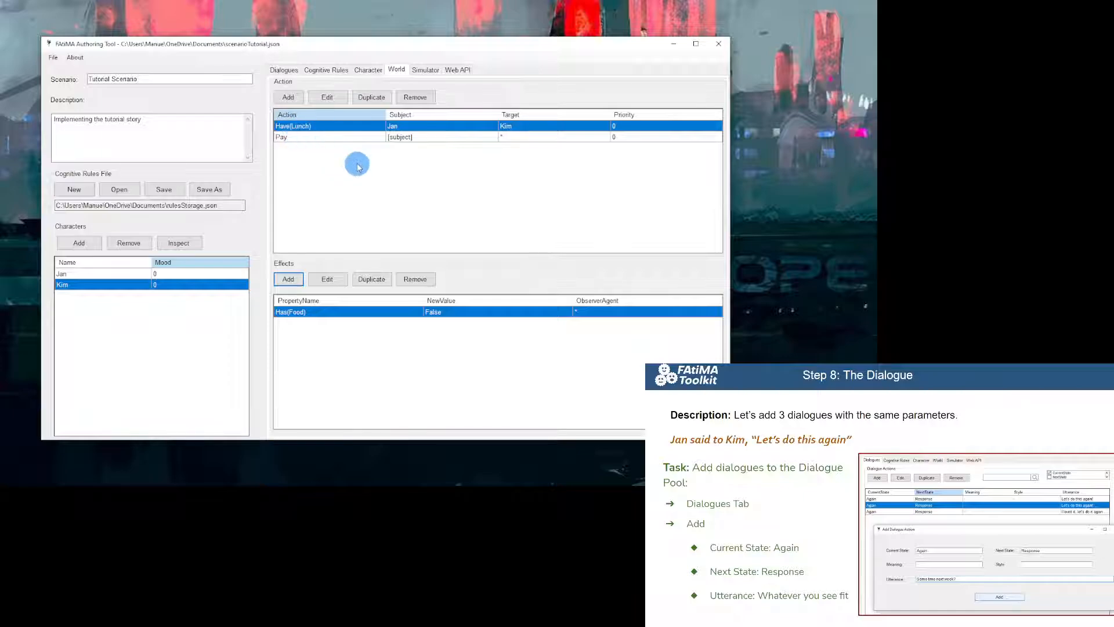
{"action": "left_click", "coordinate": [288, 97]}
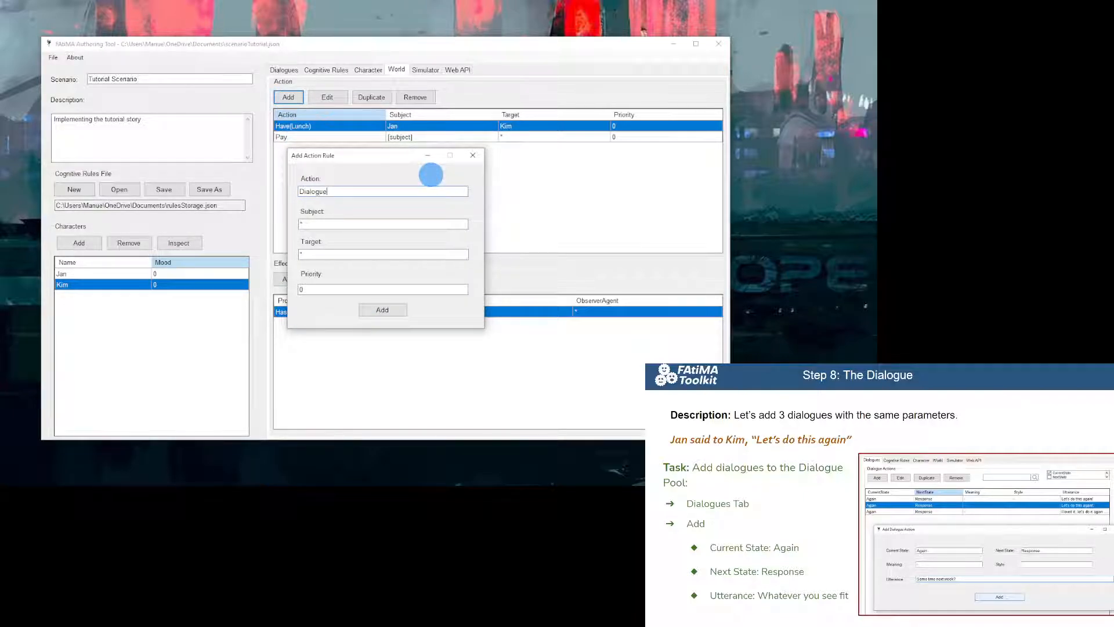
{"action": "type", "text": "DialogueState"}
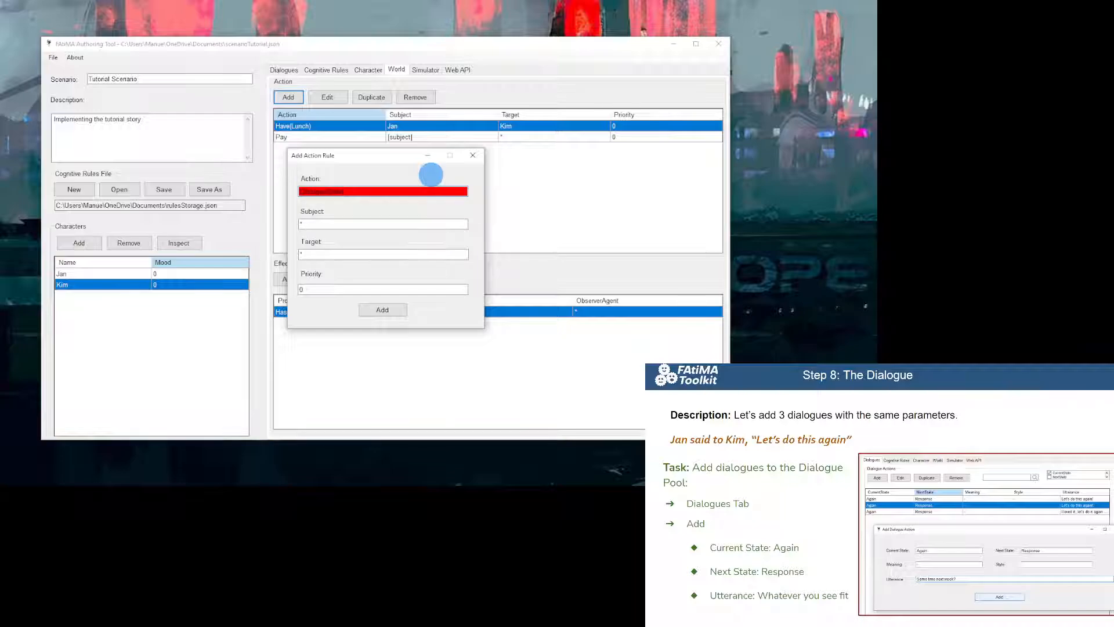
{"action": "type", "text": ")"}
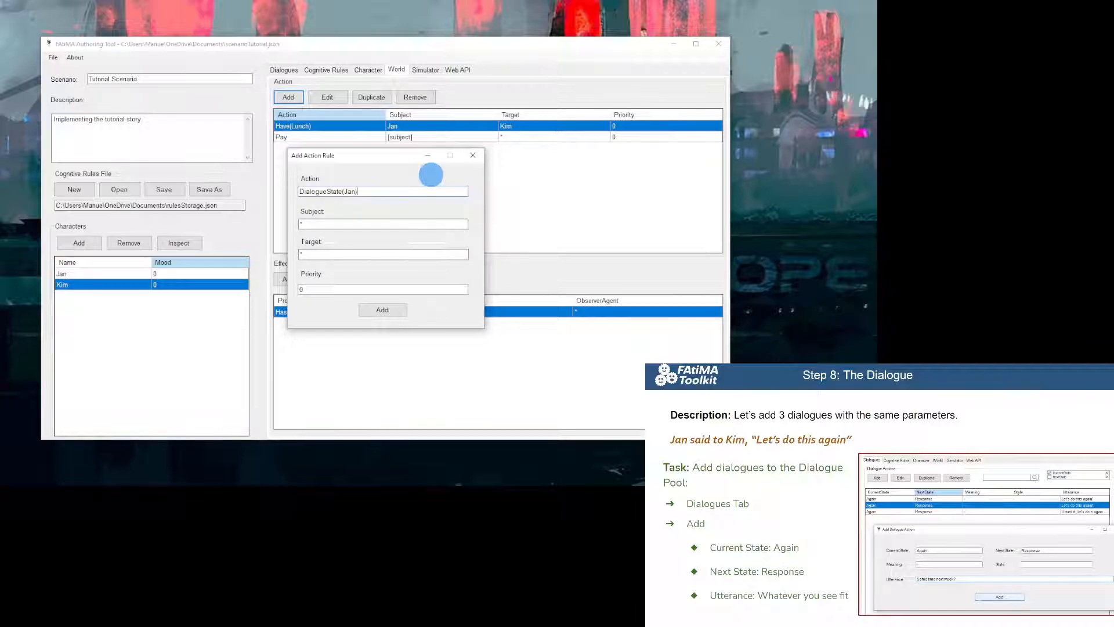
{"action": "key", "text": "ctrl+a"}
{"action": "type", "text": "Speak("}
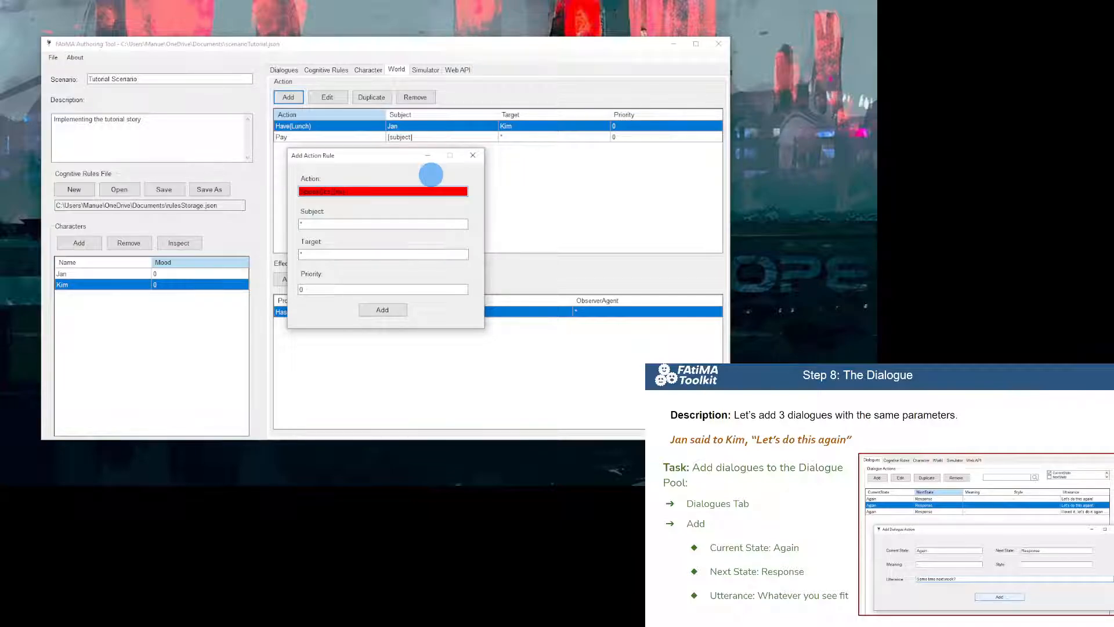
{"action": "type", "text": ")"}
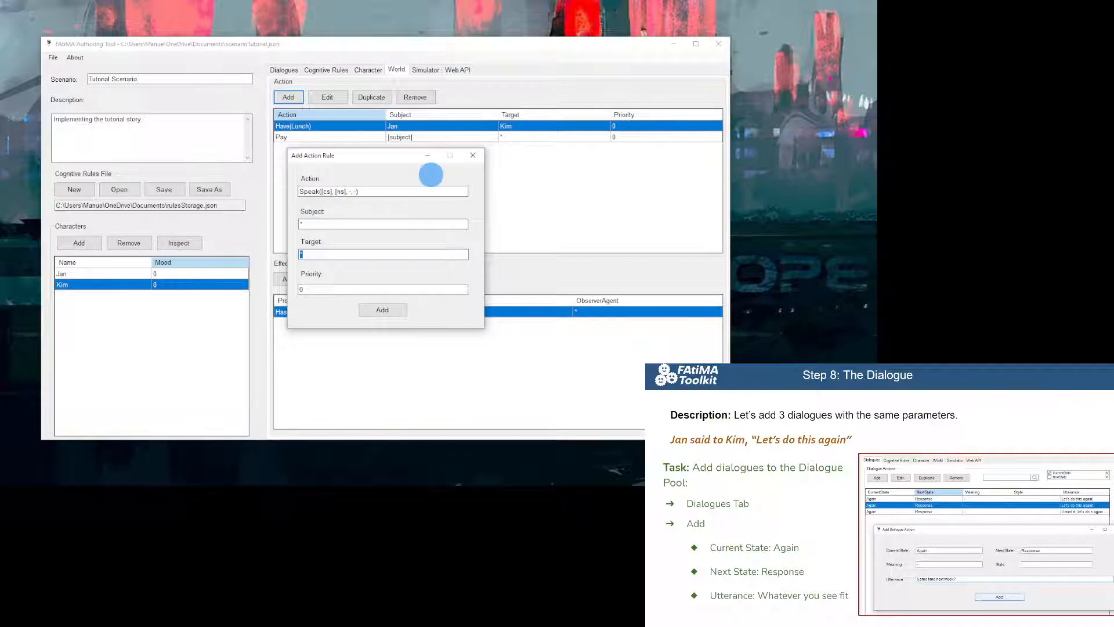
{"action": "left_click", "coordinate": [414, 224]}
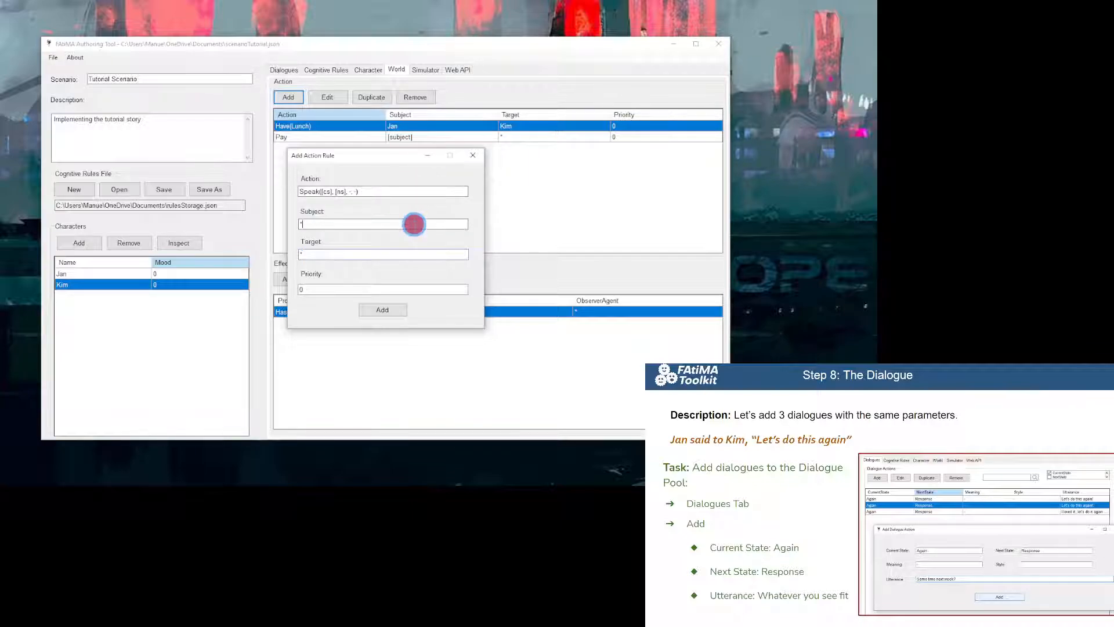
{"action": "key", "text": "BackSpace"}
{"action": "type", "text": "[subject"}
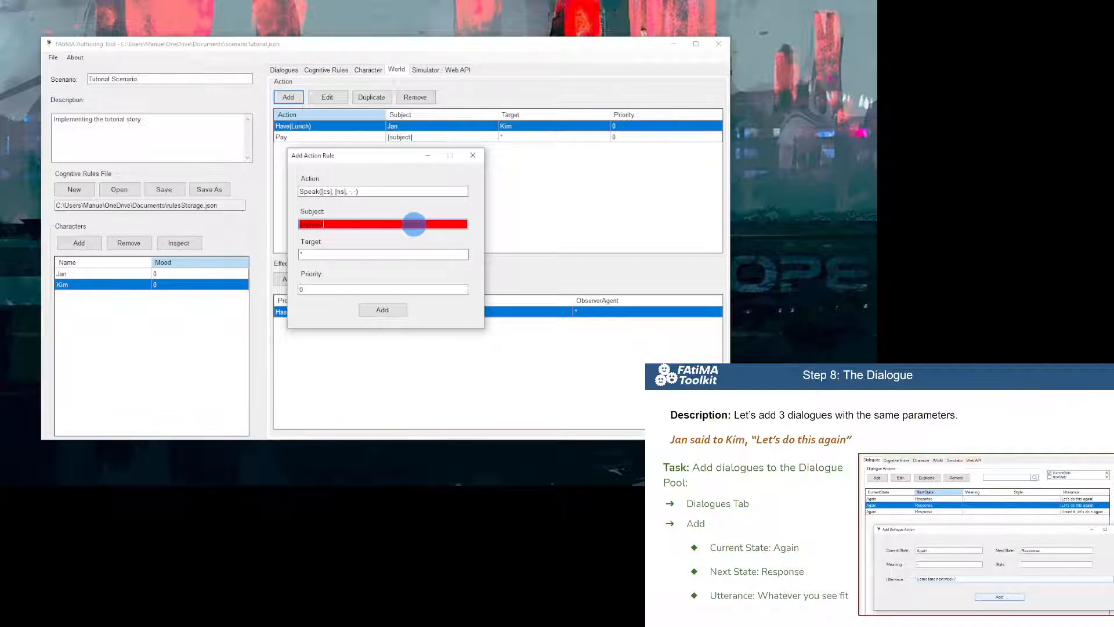
{"action": "type", "text": "]"}
{"action": "left_click", "coordinate": [382, 310]}
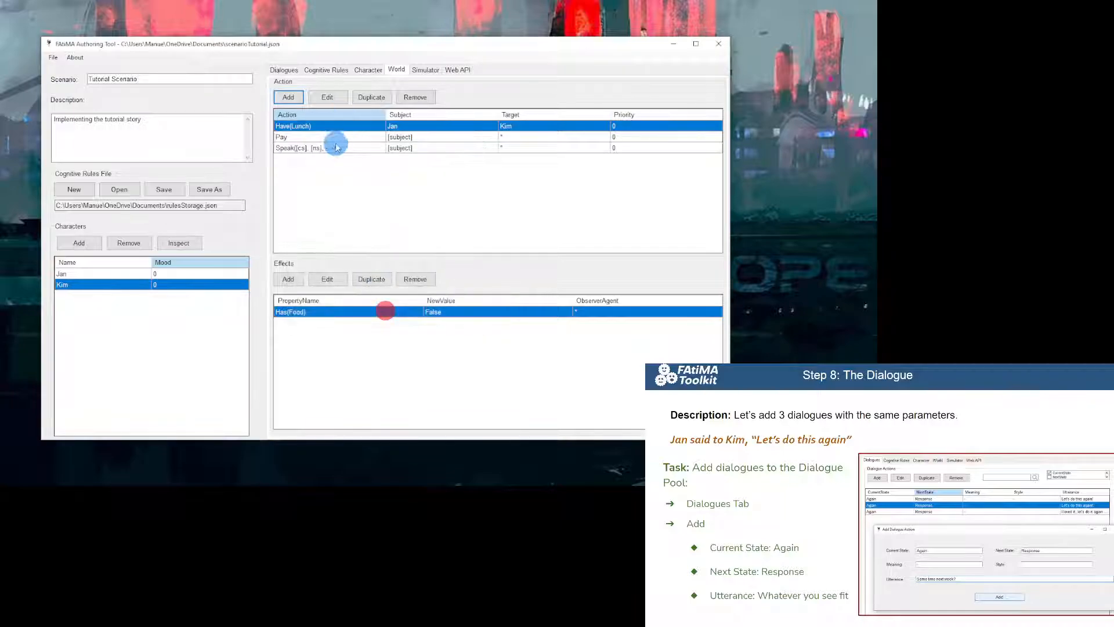
Give the Speak action an effect that sets DialogueState(Jan) to [ns] for the observer agent [subject].
{"action": "left_click", "coordinate": [331, 147]}
{"action": "left_click", "coordinate": [289, 279]}
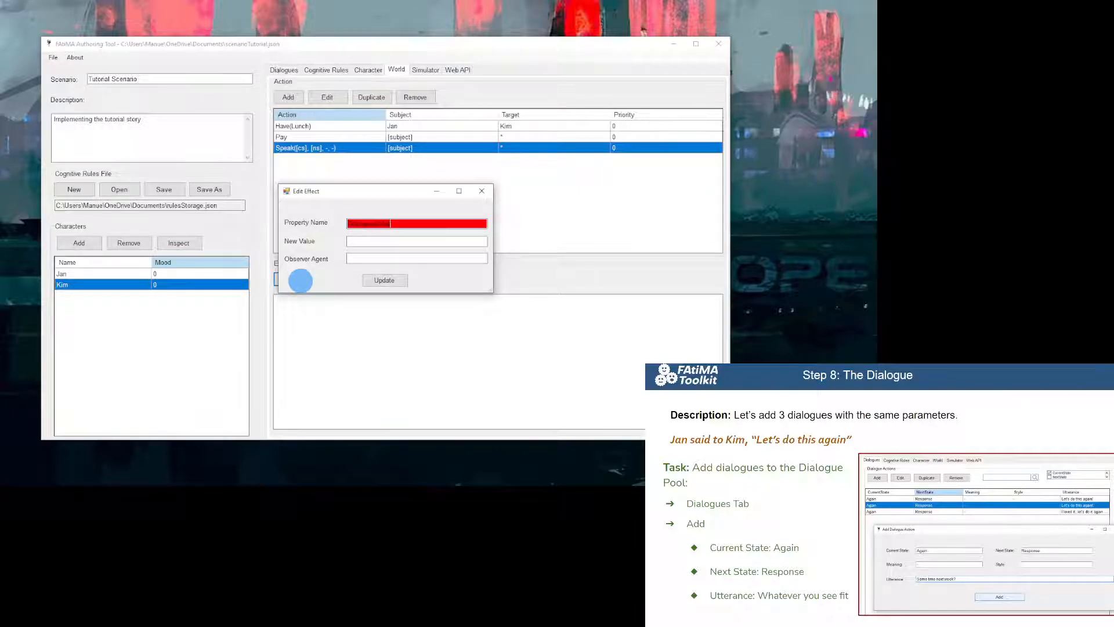
{"action": "type", "text": "DialogueState(Jan)"}
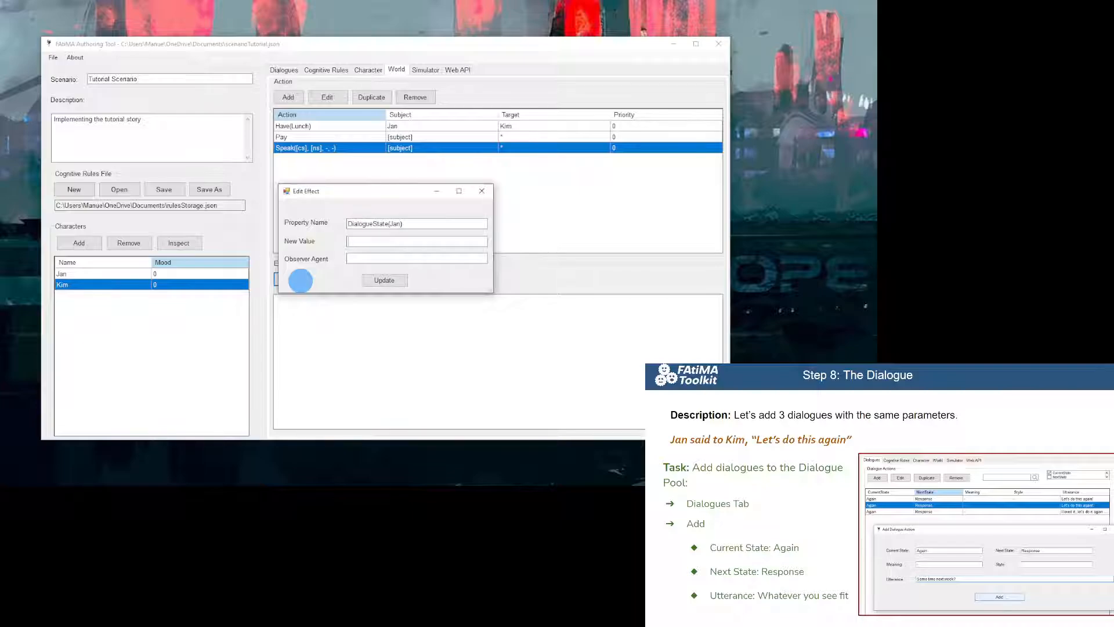
{"action": "key", "text": "Tab"}
{"action": "type", "text": "[ns]"}
{"action": "key", "text": "Tab"}
{"action": "type", "text": "[subject]"}
{"action": "left_click", "coordinate": [384, 280]}
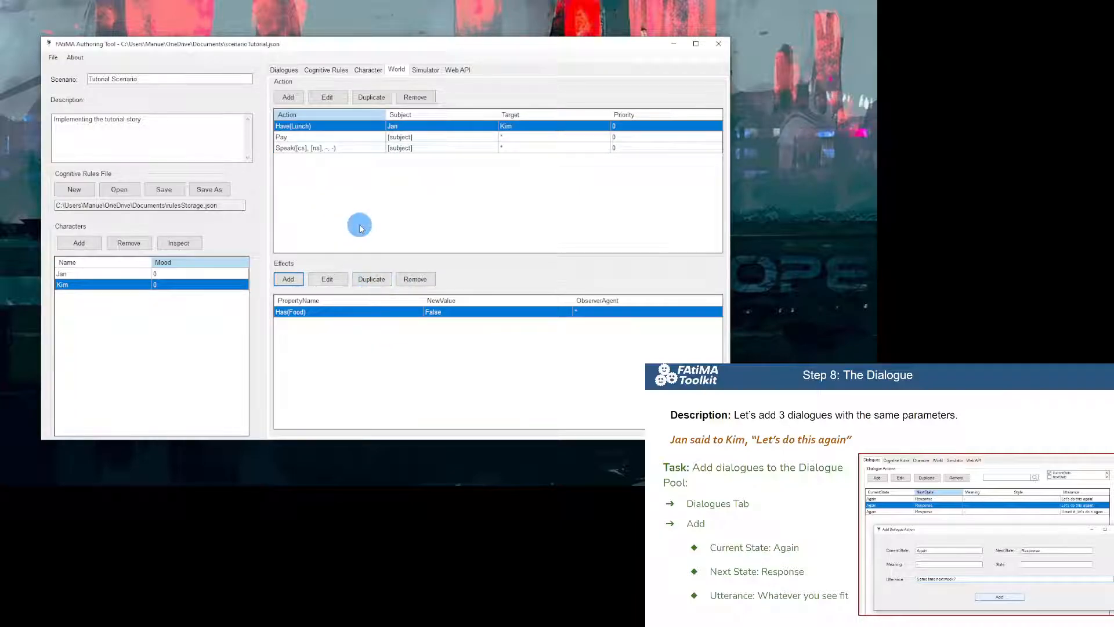
{"action": "left_click", "coordinate": [338, 150]}
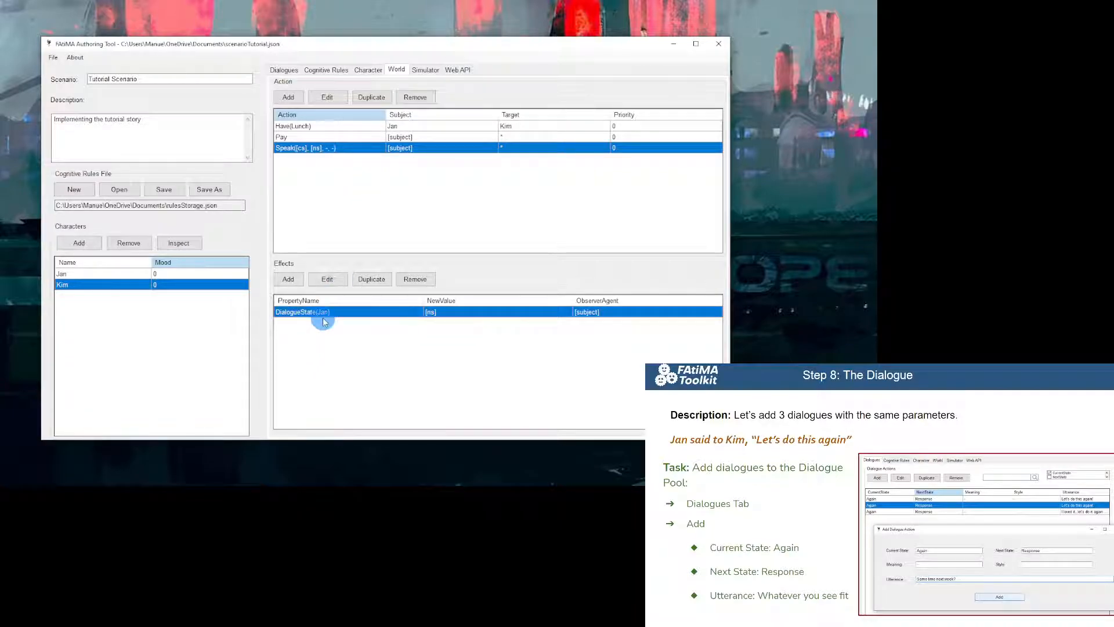
Check Kim's DialogueState(Jan) belief against the dialogue actions' current and next states.
{"action": "left_click", "coordinate": [360, 75]}
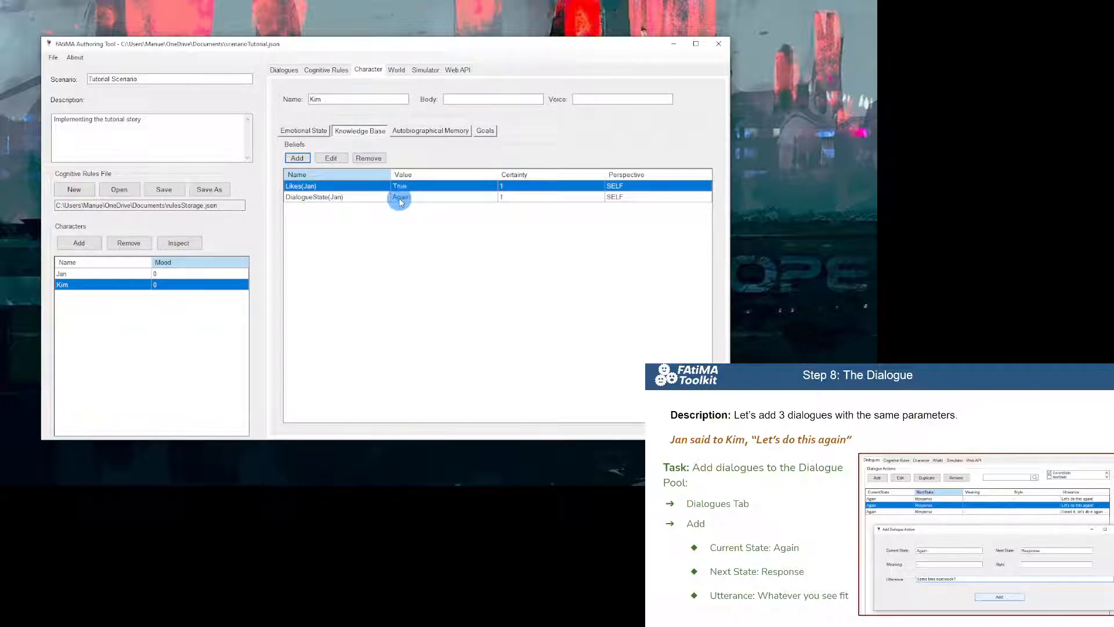
{"action": "left_click", "coordinate": [283, 69]}
{"action": "left_click", "coordinate": [397, 135]}
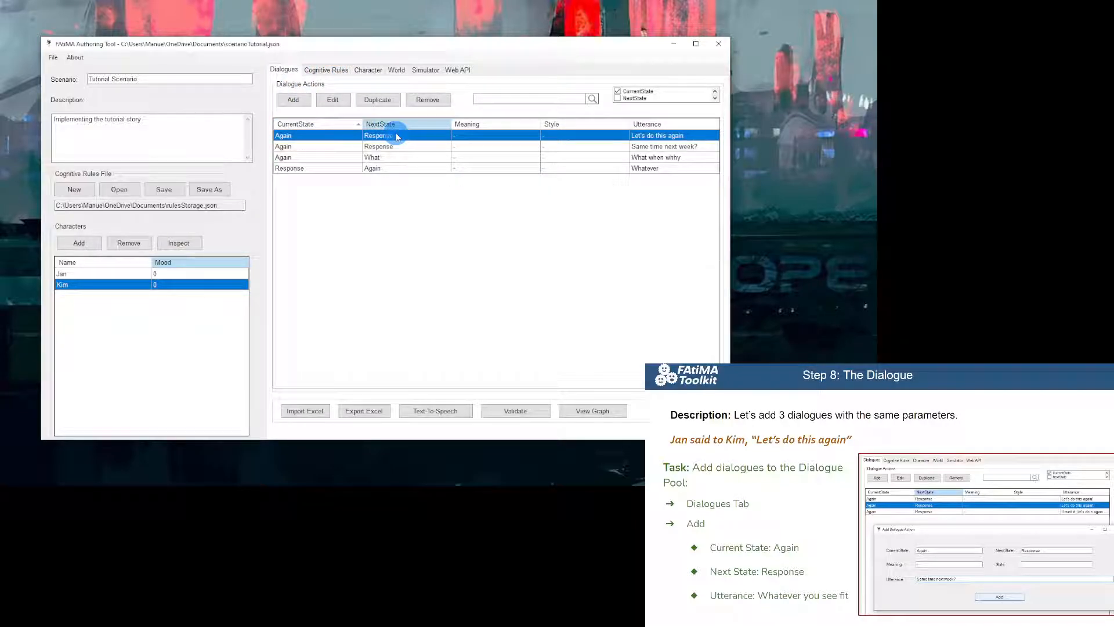
{"action": "left_click", "coordinate": [325, 169]}
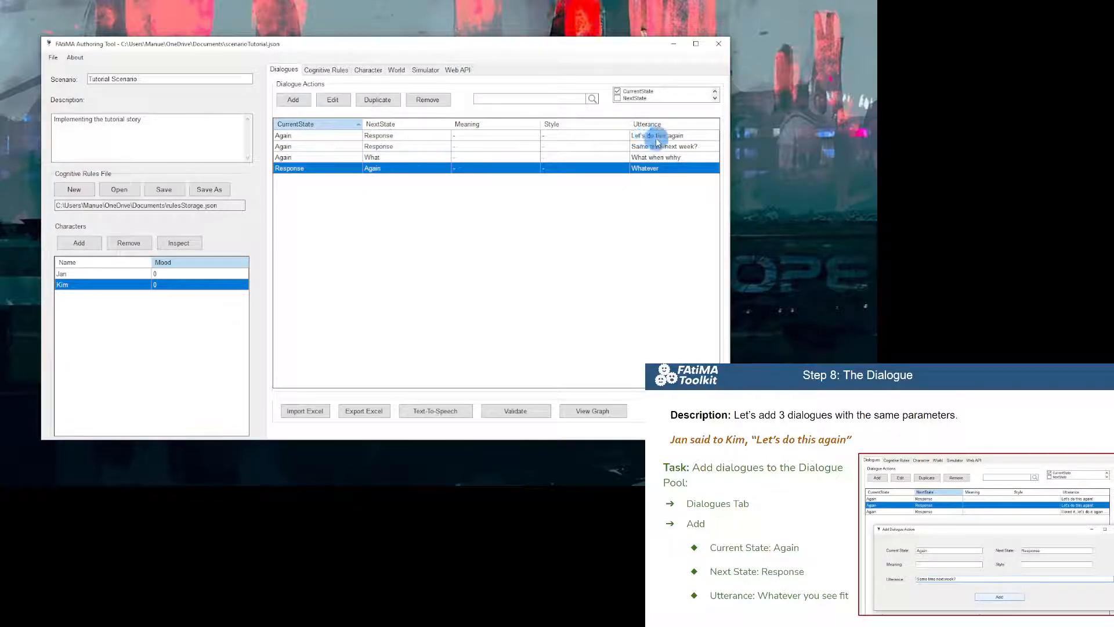
Run the simulation from the start through tick 5, examine Kim's last utterance, and widen the agent inspector's Name column.
{"action": "left_click", "coordinate": [415, 76]}
{"action": "left_click", "coordinate": [296, 406]}
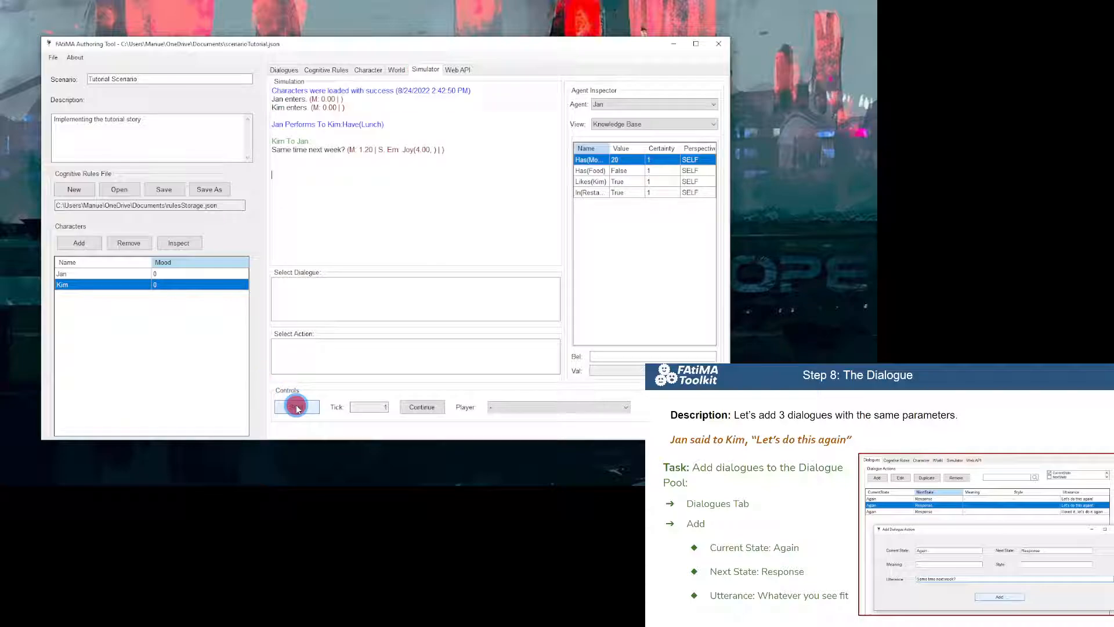
{"action": "left_click", "coordinate": [429, 406]}
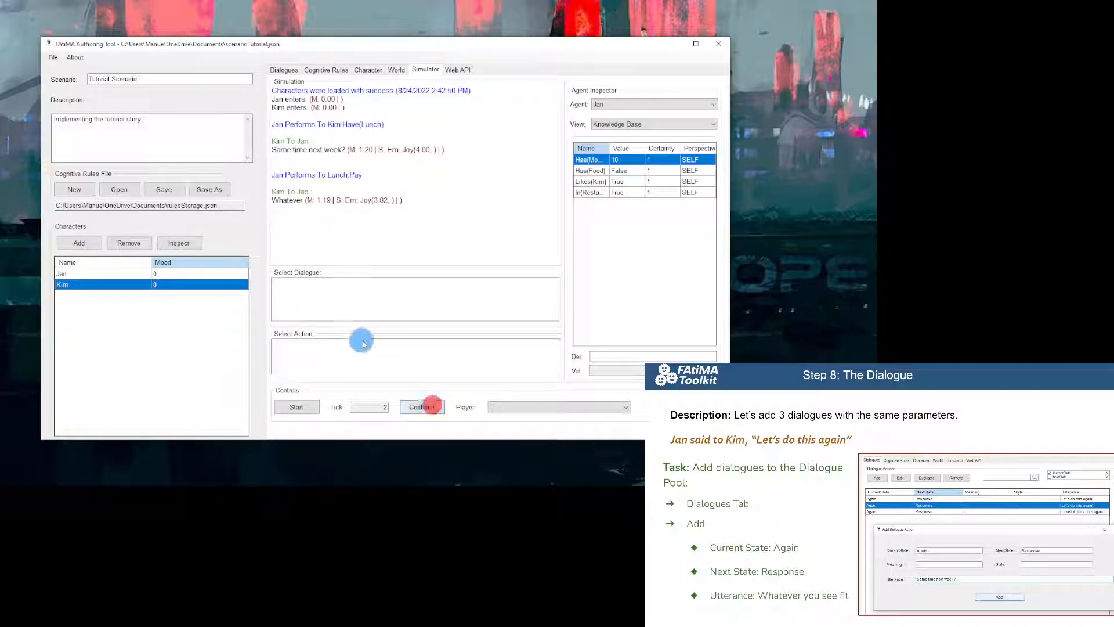
{"action": "left_click", "coordinate": [427, 406]}
{"action": "left_click", "coordinate": [426, 406]}
{"action": "left_click", "coordinate": [427, 407]}
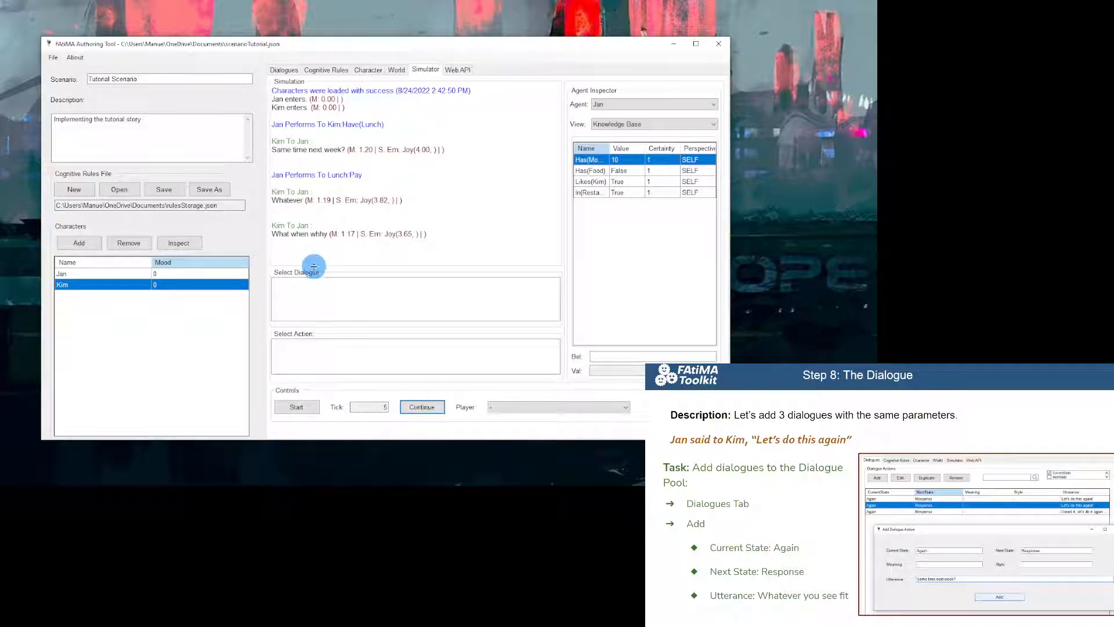
{"action": "left_click_drag", "start_coordinate": [272, 233], "coordinate": [426, 233]}
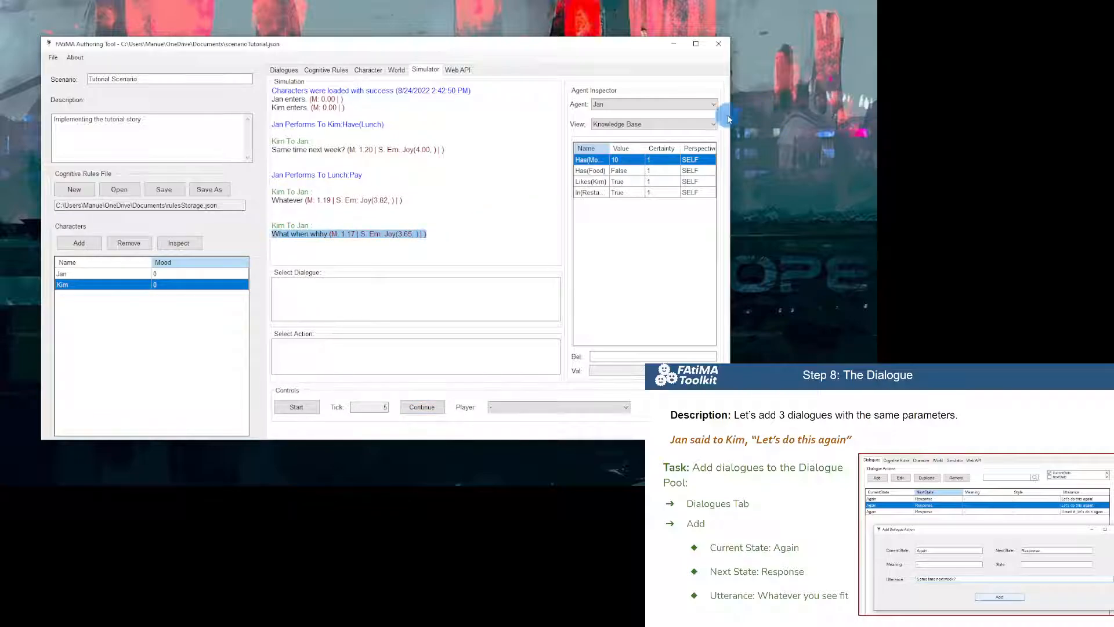
{"action": "left_click_drag", "start_coordinate": [608, 148], "coordinate": [643, 150]}
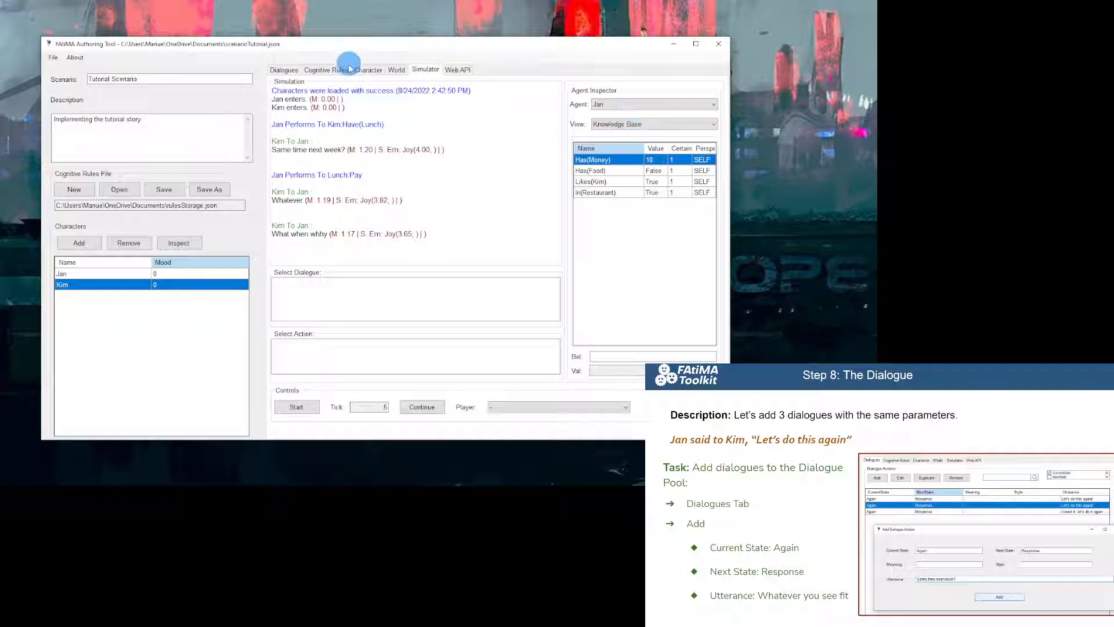
Set the "Whatever" dialogue action's next state to Wut, and save the cognitive rules and scenario.
{"action": "left_click", "coordinate": [288, 70]}
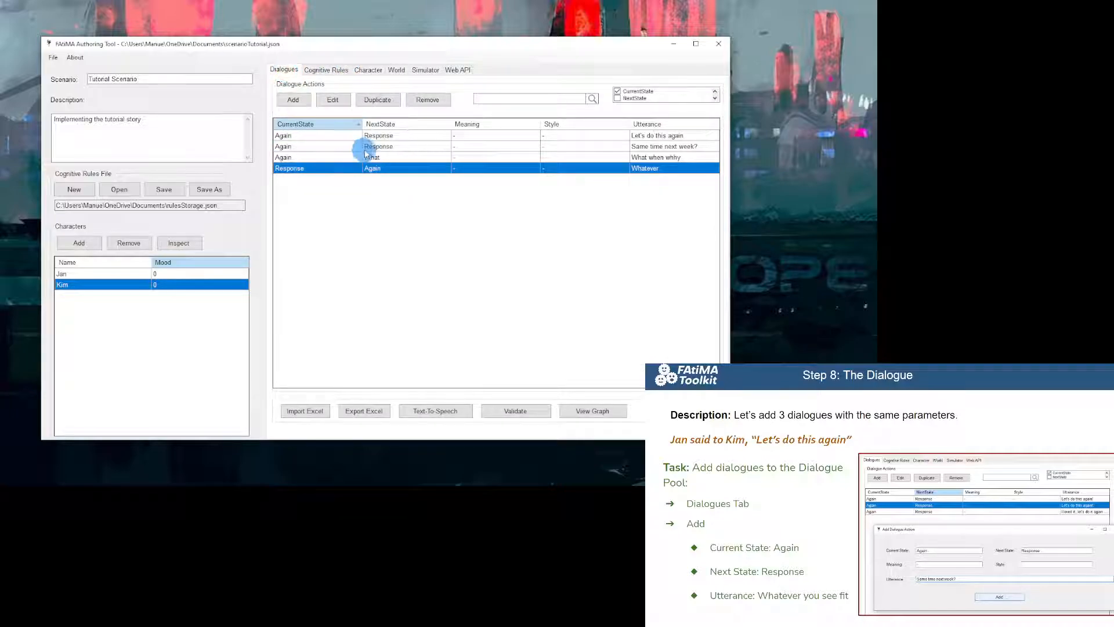
{"action": "double_click", "coordinate": [373, 168]}
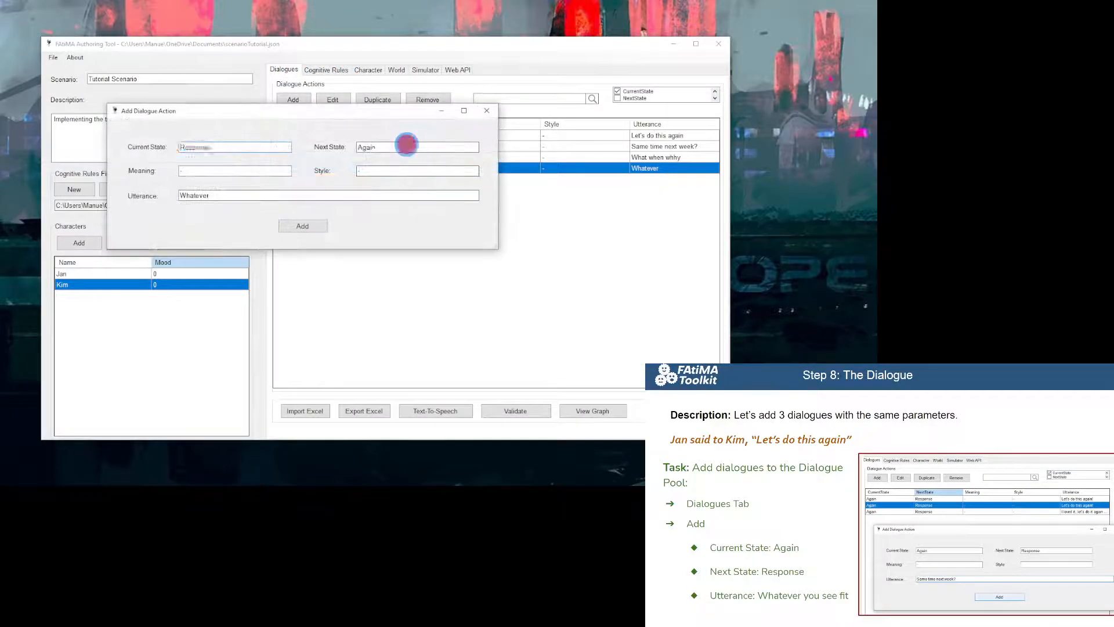
{"action": "double_click", "coordinate": [406, 146]}
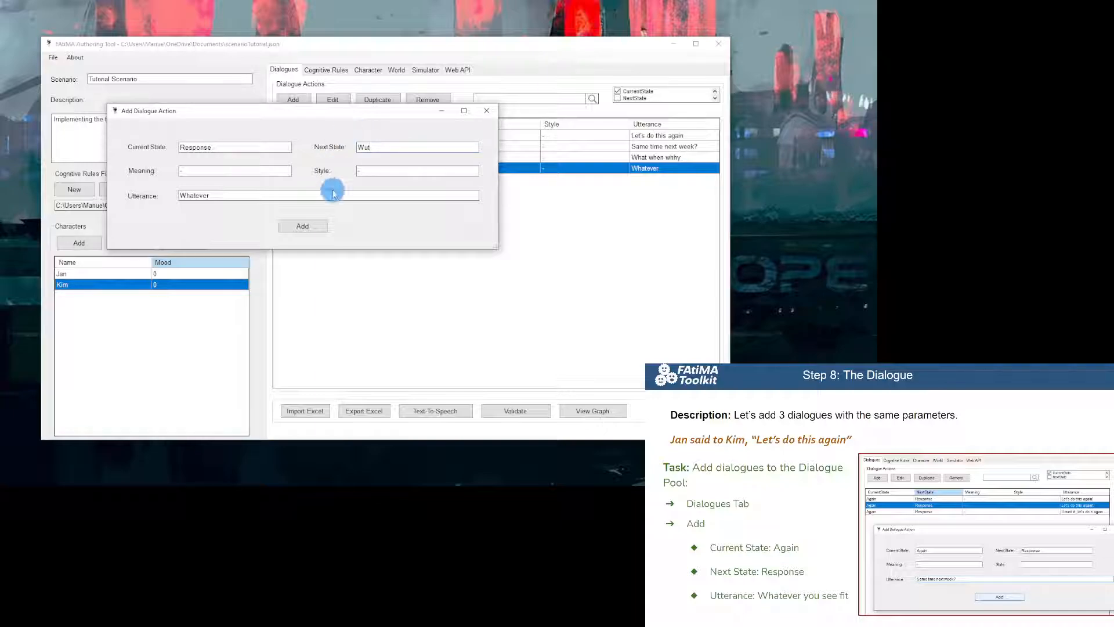
{"action": "left_click", "coordinate": [296, 226]}
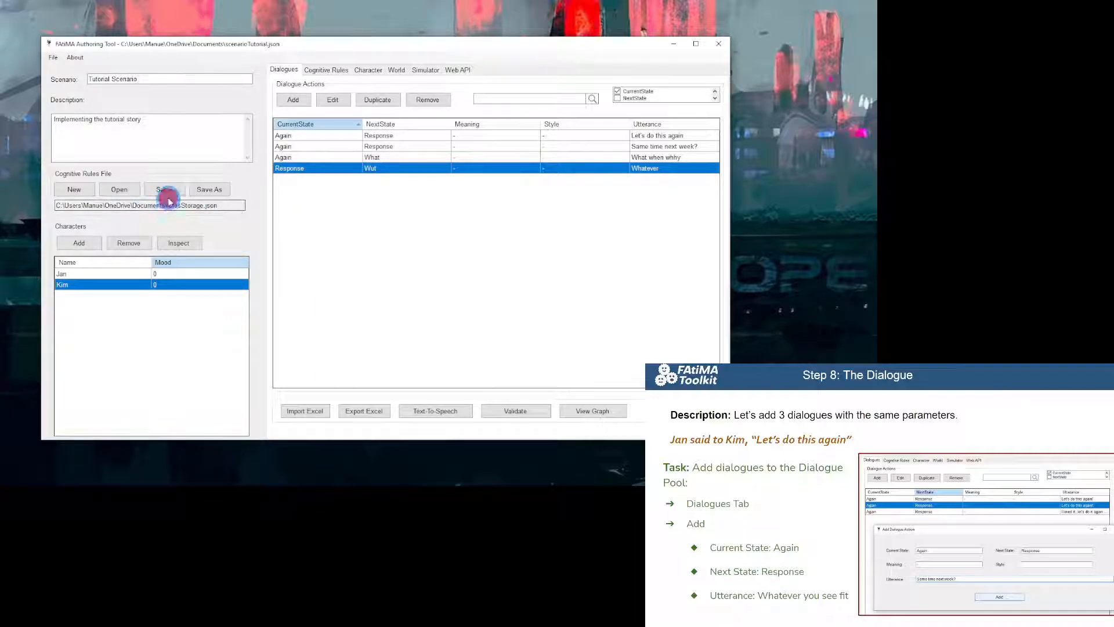
{"action": "left_click", "coordinate": [164, 190]}
{"action": "left_click", "coordinate": [53, 56]}
{"action": "left_click", "coordinate": [68, 90]}
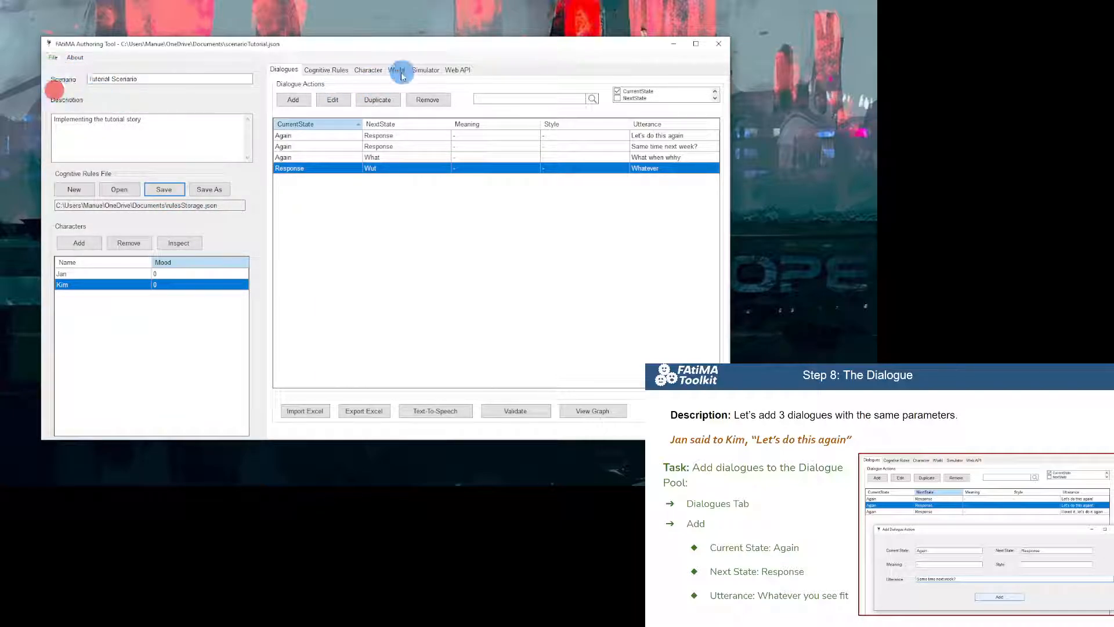
Restart the simulation several times, advance each run a few ticks, and compare Kim's utterances with the dialogue actions.
{"action": "left_click", "coordinate": [425, 69]}
{"action": "left_click", "coordinate": [295, 407]}
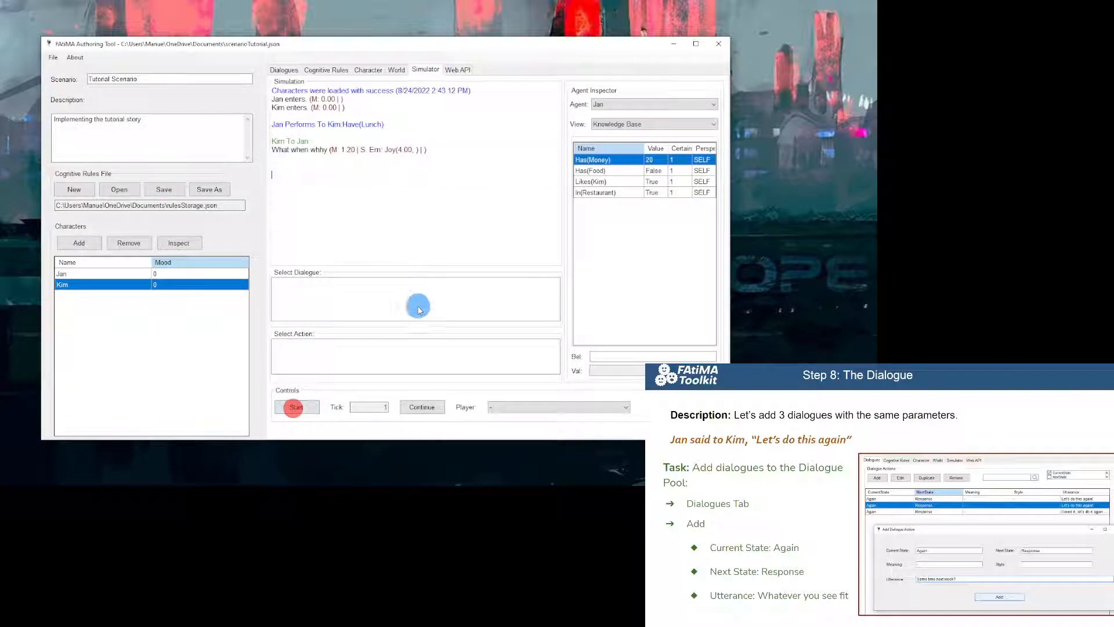
{"action": "left_click", "coordinate": [423, 406]}
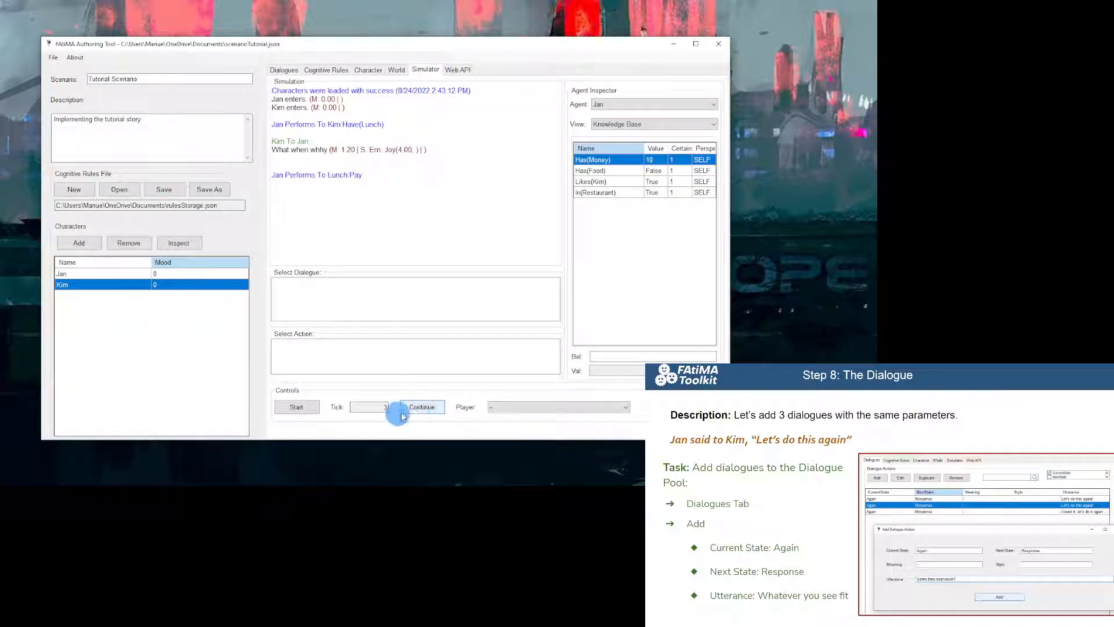
{"action": "left_click", "coordinate": [296, 407]}
{"action": "left_click", "coordinate": [423, 407]}
{"action": "left_click", "coordinate": [423, 407]}
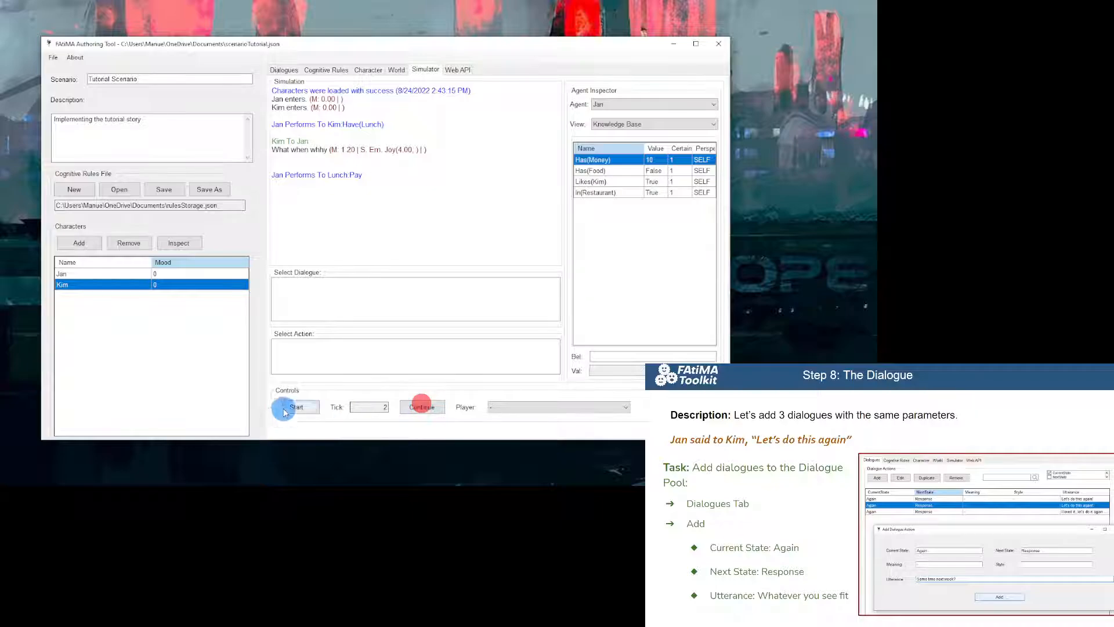
{"action": "left_click", "coordinate": [296, 407]}
{"action": "left_click", "coordinate": [428, 407]}
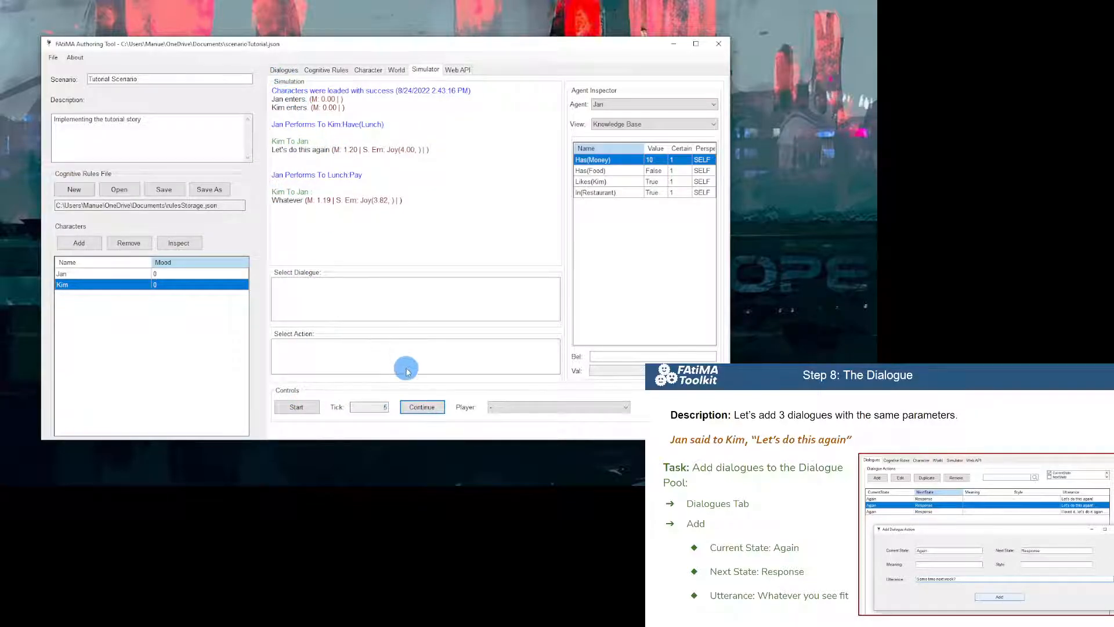
{"action": "left_click", "coordinate": [422, 407]}
{"action": "left_click", "coordinate": [422, 406]}
{"action": "left_click", "coordinate": [283, 69]}
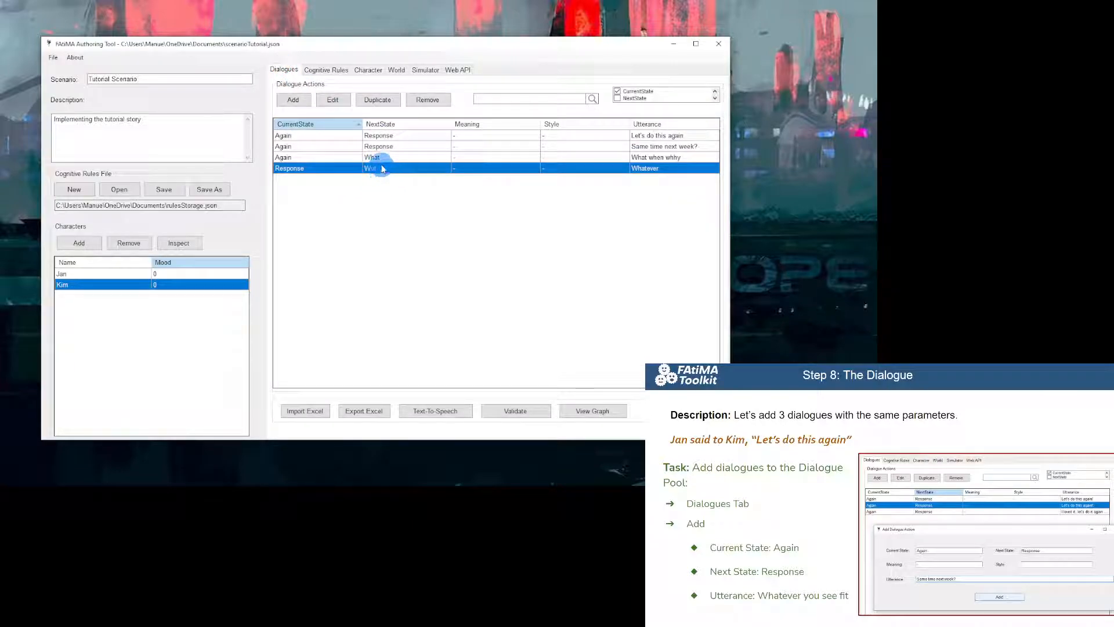
Inspect Kim's emotional state in the simulator and examine the lunch, dialogue and payment lines in the log.
{"action": "left_click", "coordinate": [425, 69]}
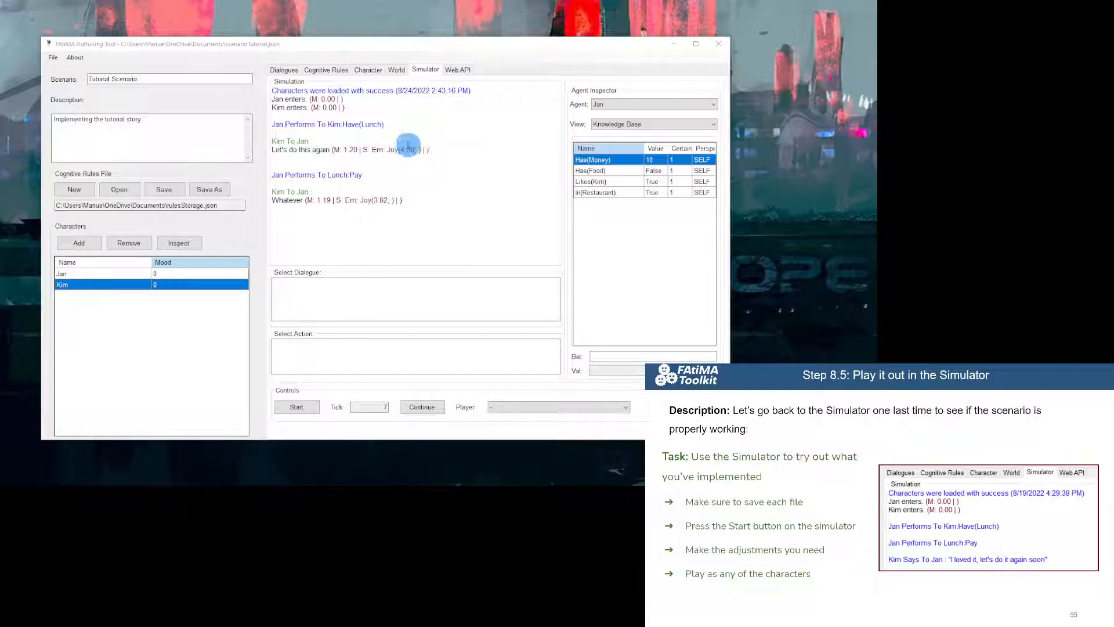
{"action": "left_click", "coordinate": [625, 106]}
{"action": "left_click", "coordinate": [618, 119]}
{"action": "left_click", "coordinate": [609, 123]}
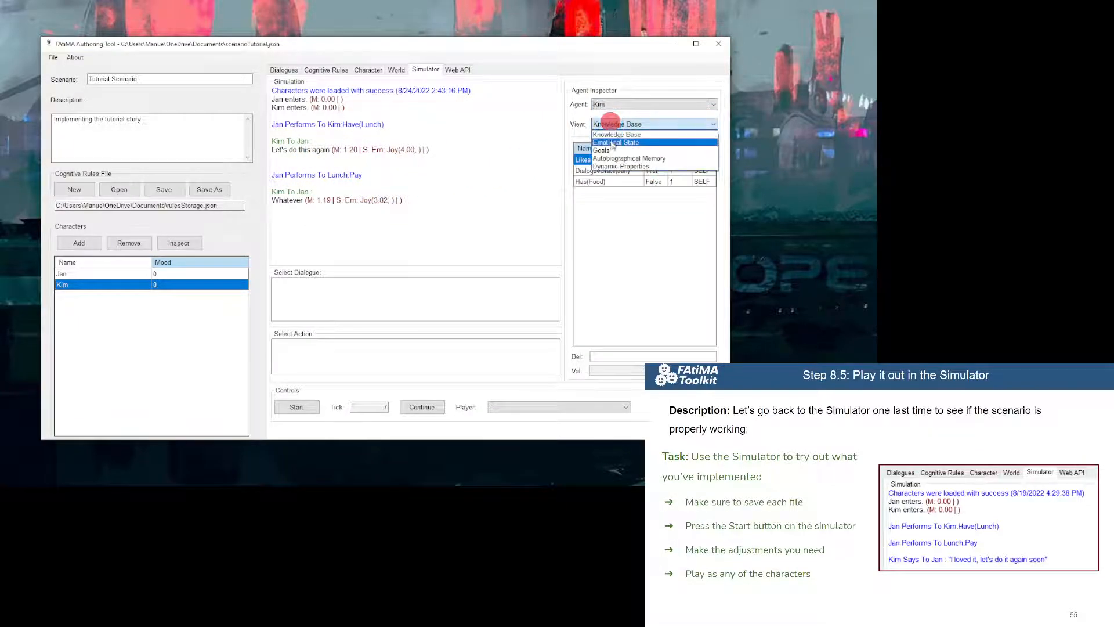
{"action": "left_click", "coordinate": [611, 142]}
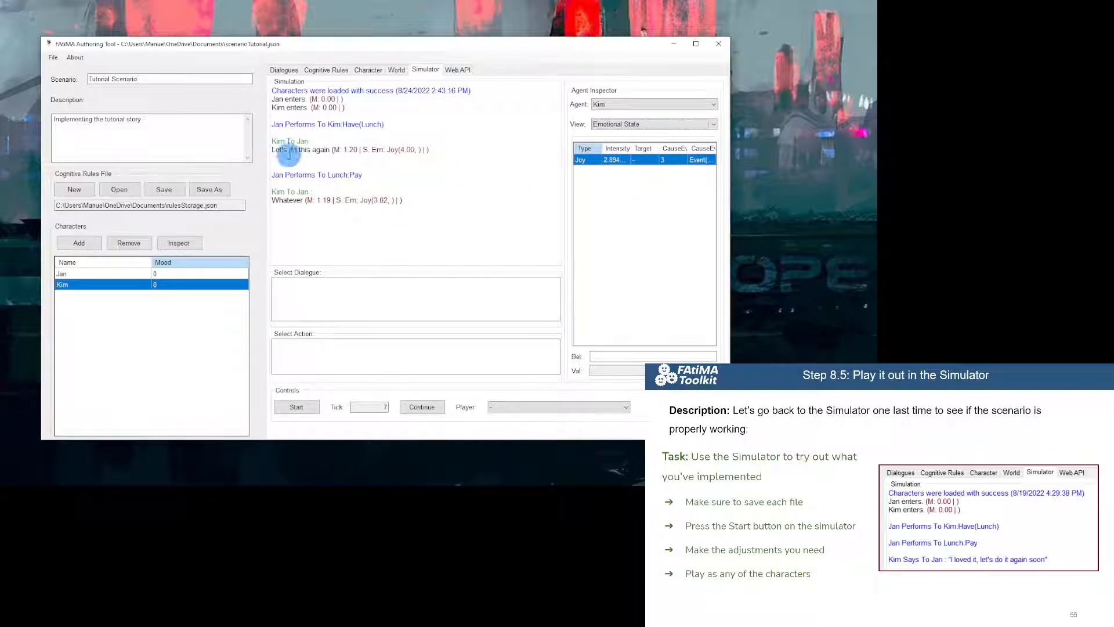
{"action": "left_click_drag", "start_coordinate": [300, 124], "coordinate": [385, 124]}
{"action": "left_click_drag", "start_coordinate": [374, 174], "coordinate": [385, 150]}
{"action": "left_click", "coordinate": [283, 145]}
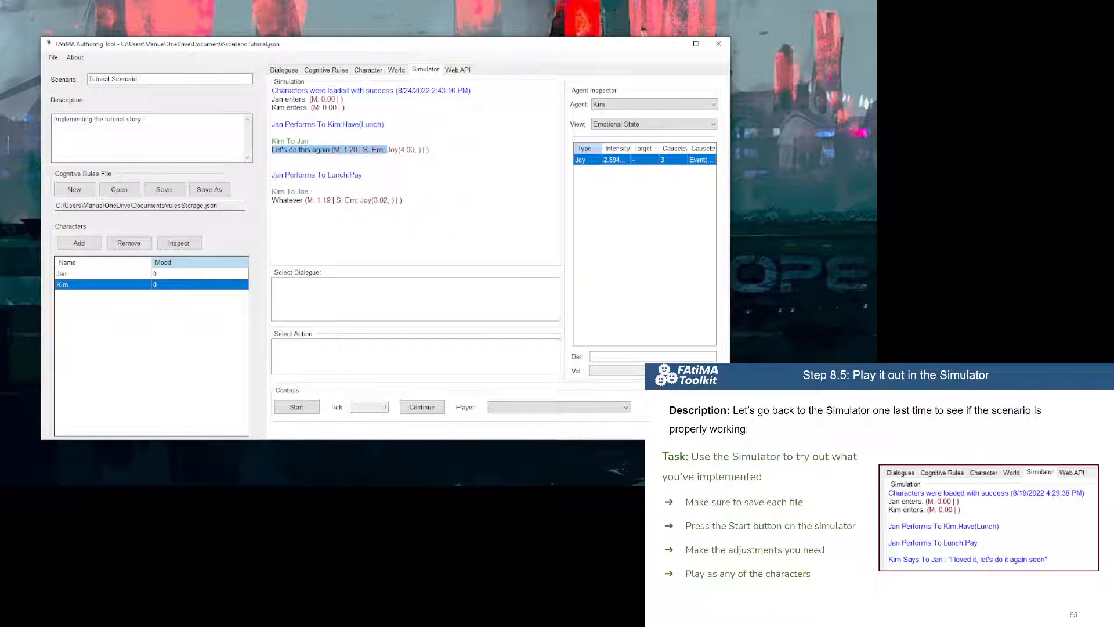